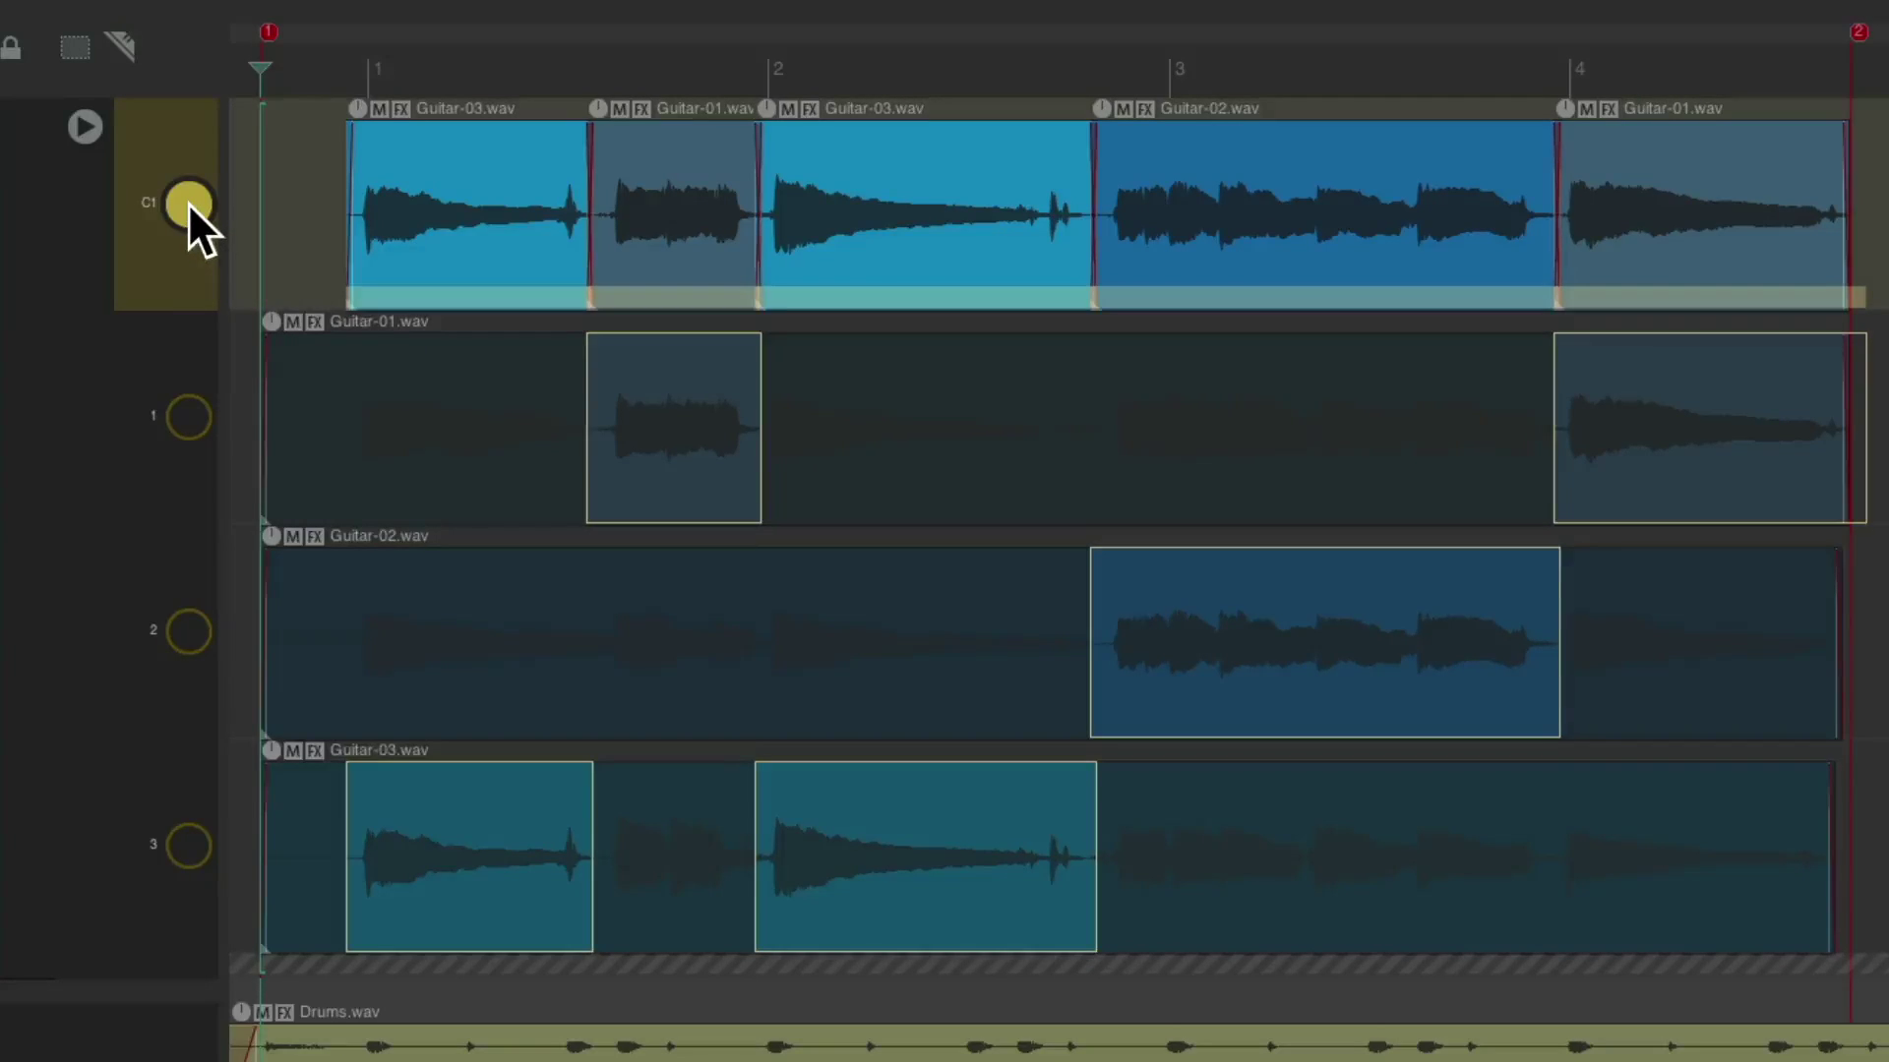
Try comping C1 into a new empty lane, then undo it.
{"action": "right_click", "coordinate": [187, 203]}
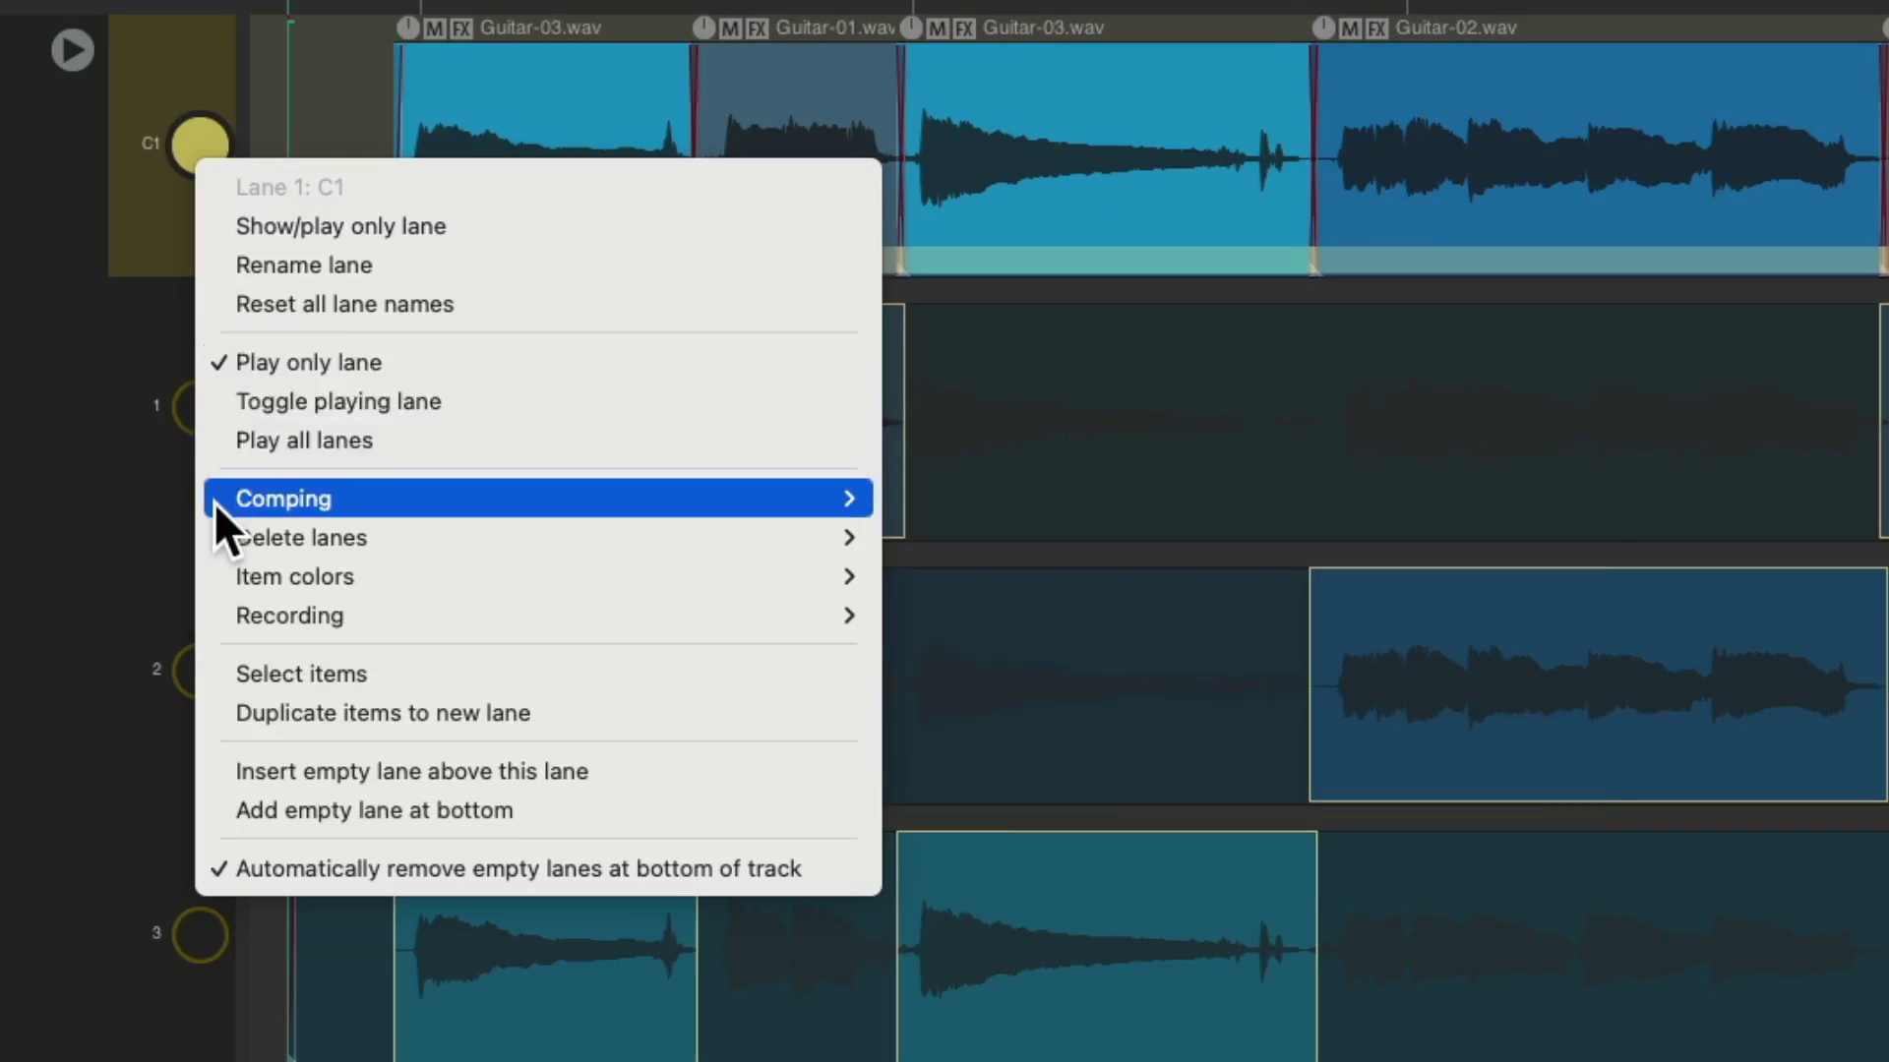
{"action": "mouse_move", "coordinate": [214, 502]}
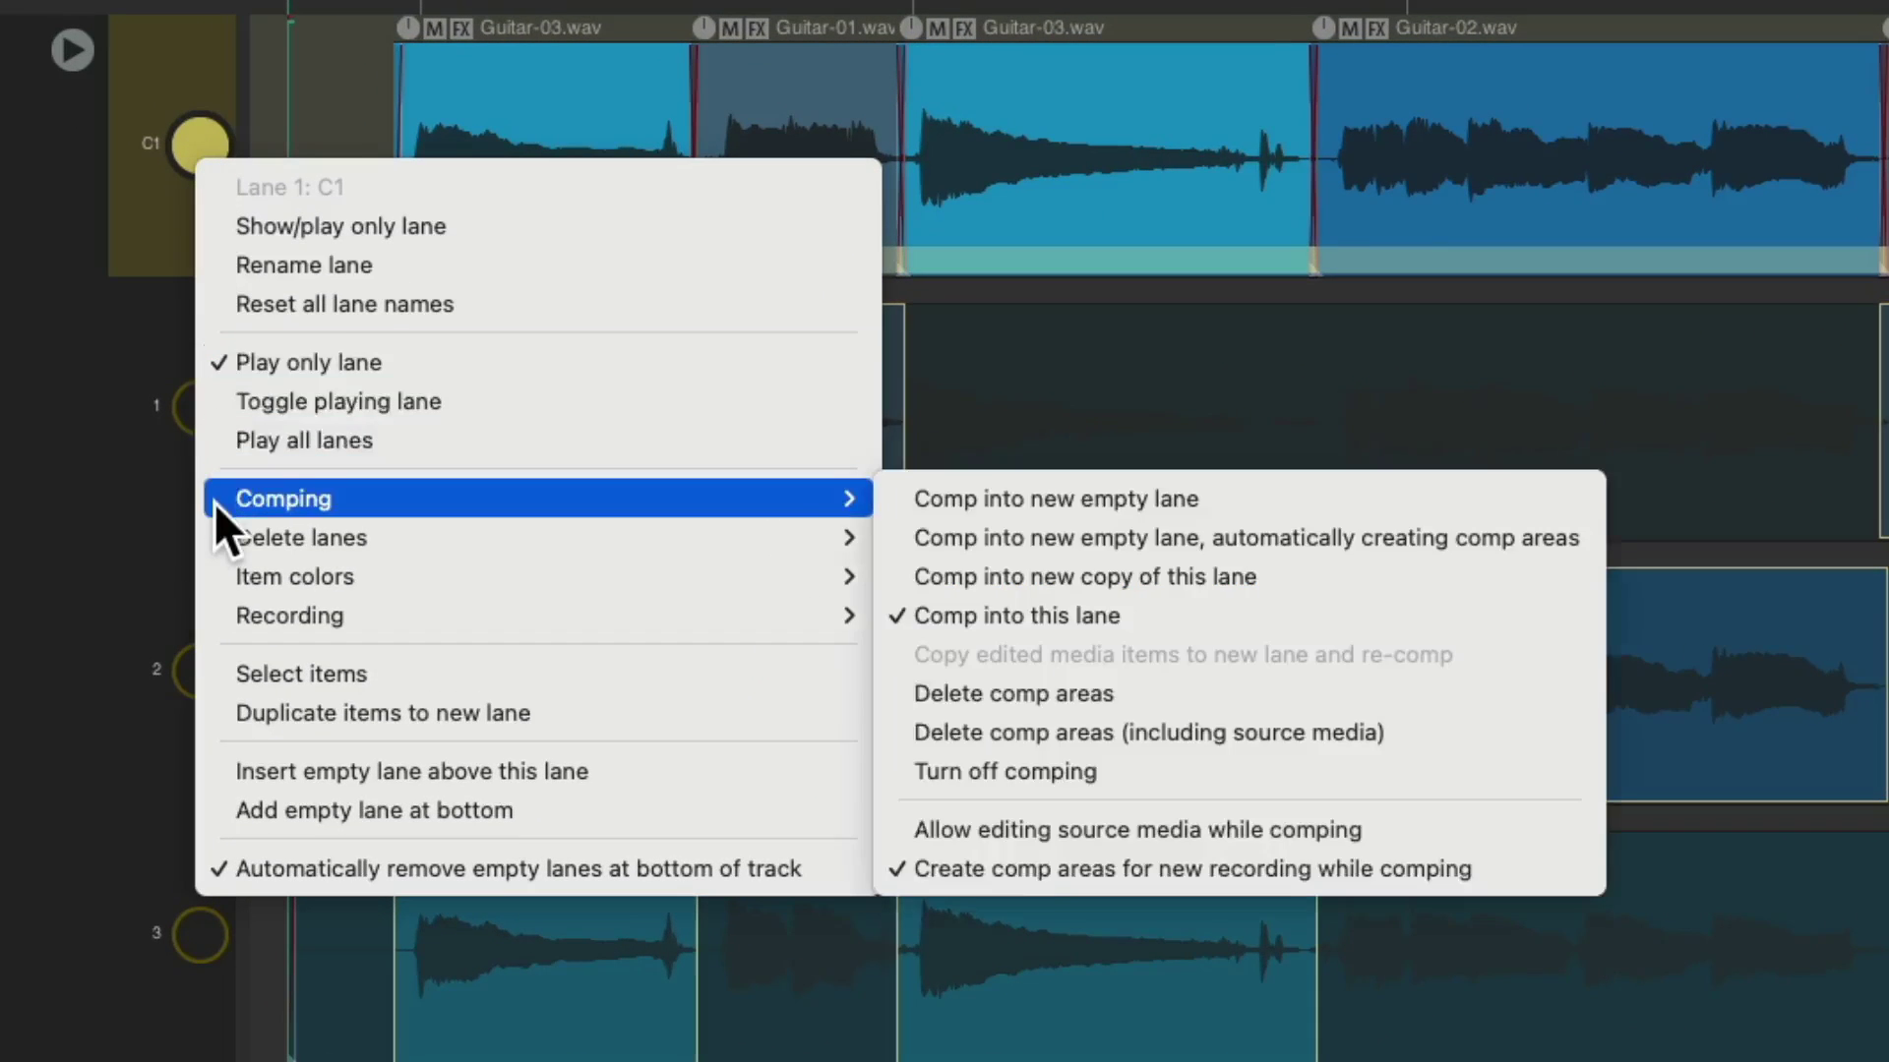
{"action": "left_click", "coordinate": [895, 498]}
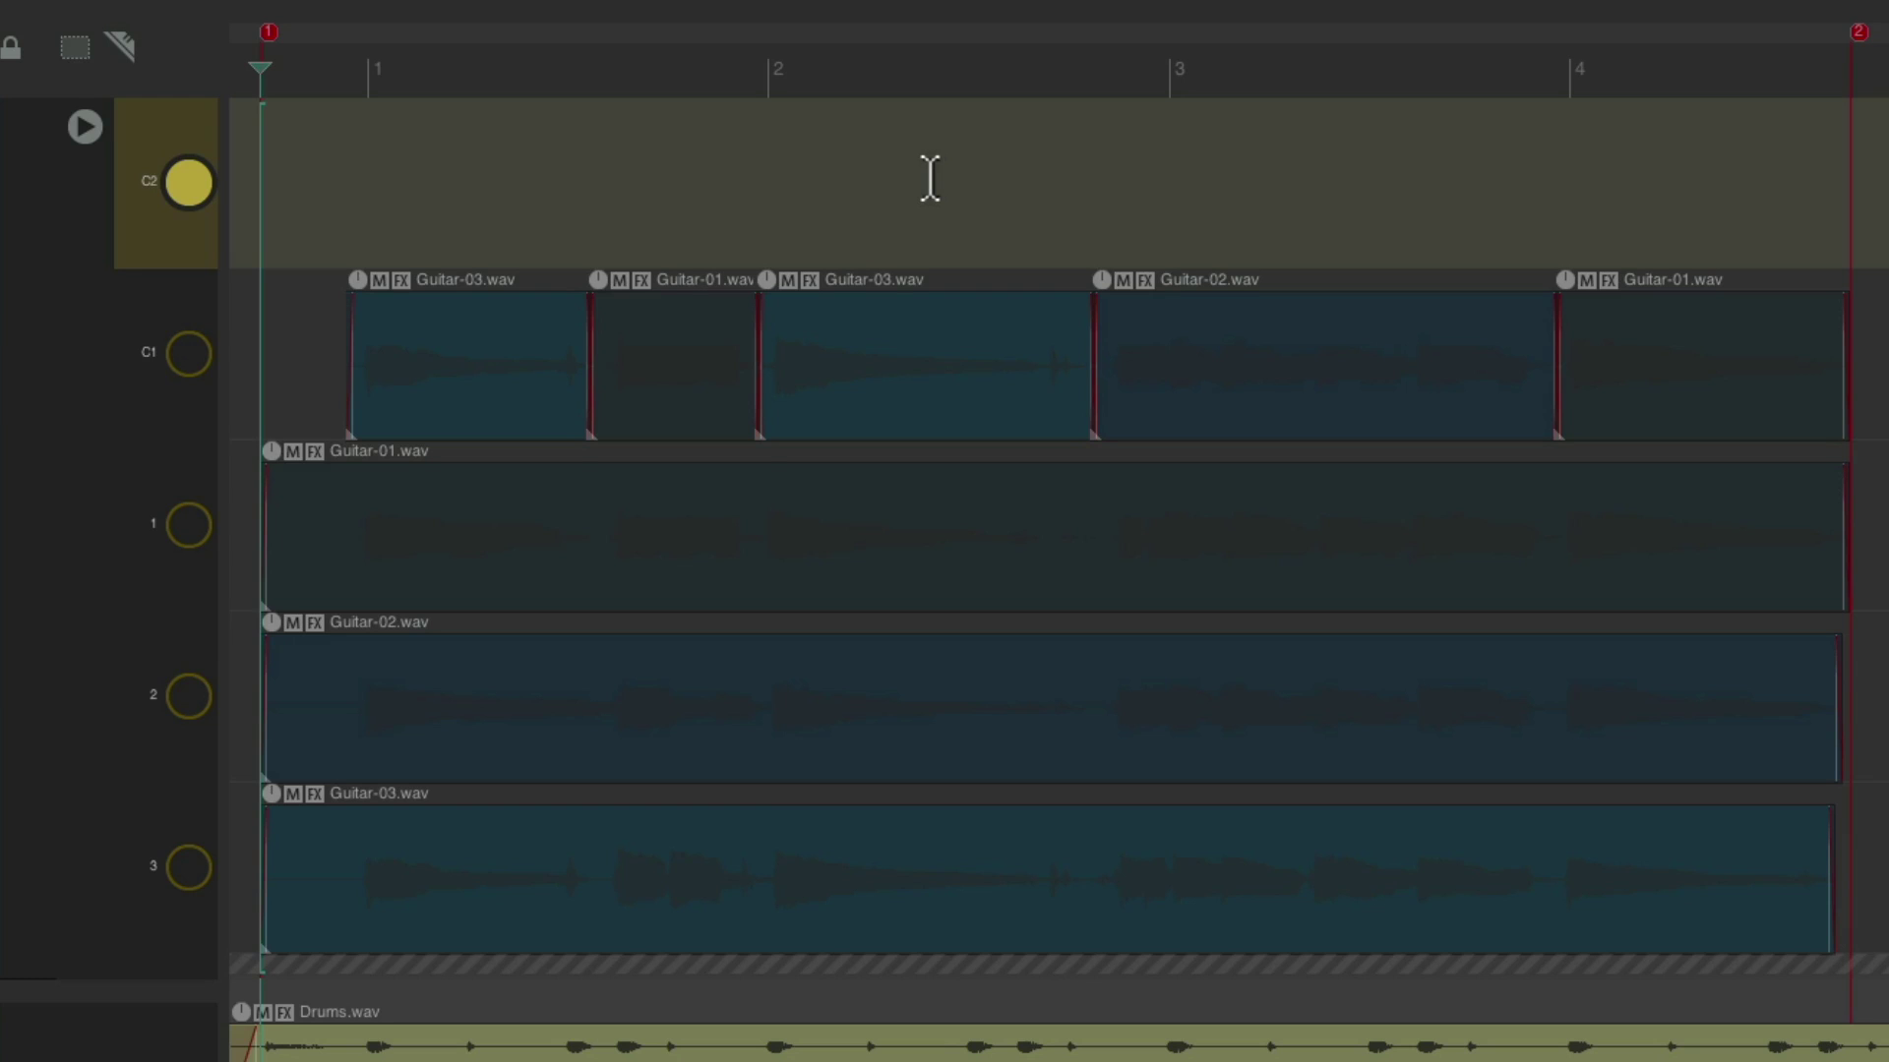
{"action": "key", "text": "ctrl+z"}
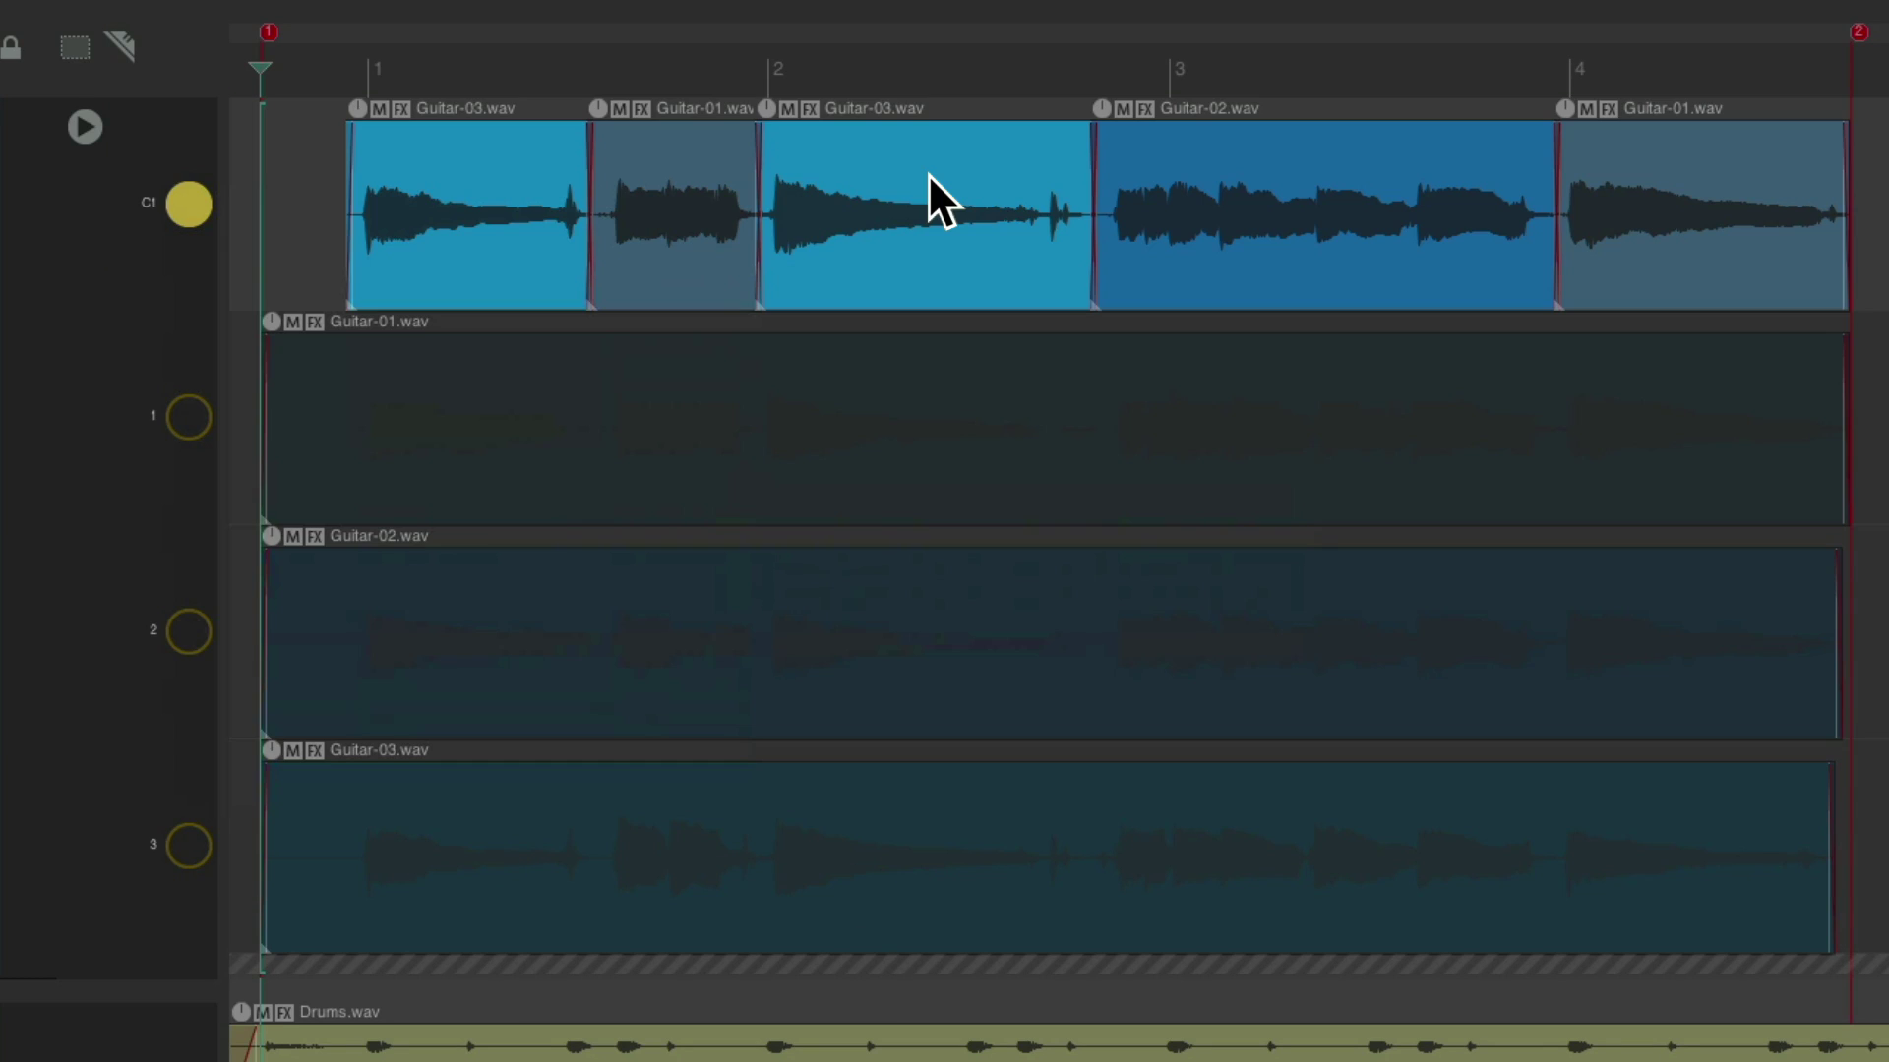
Comp C1 into a new lane C2 with comp areas created automatically.
{"action": "right_click", "coordinate": [187, 209]}
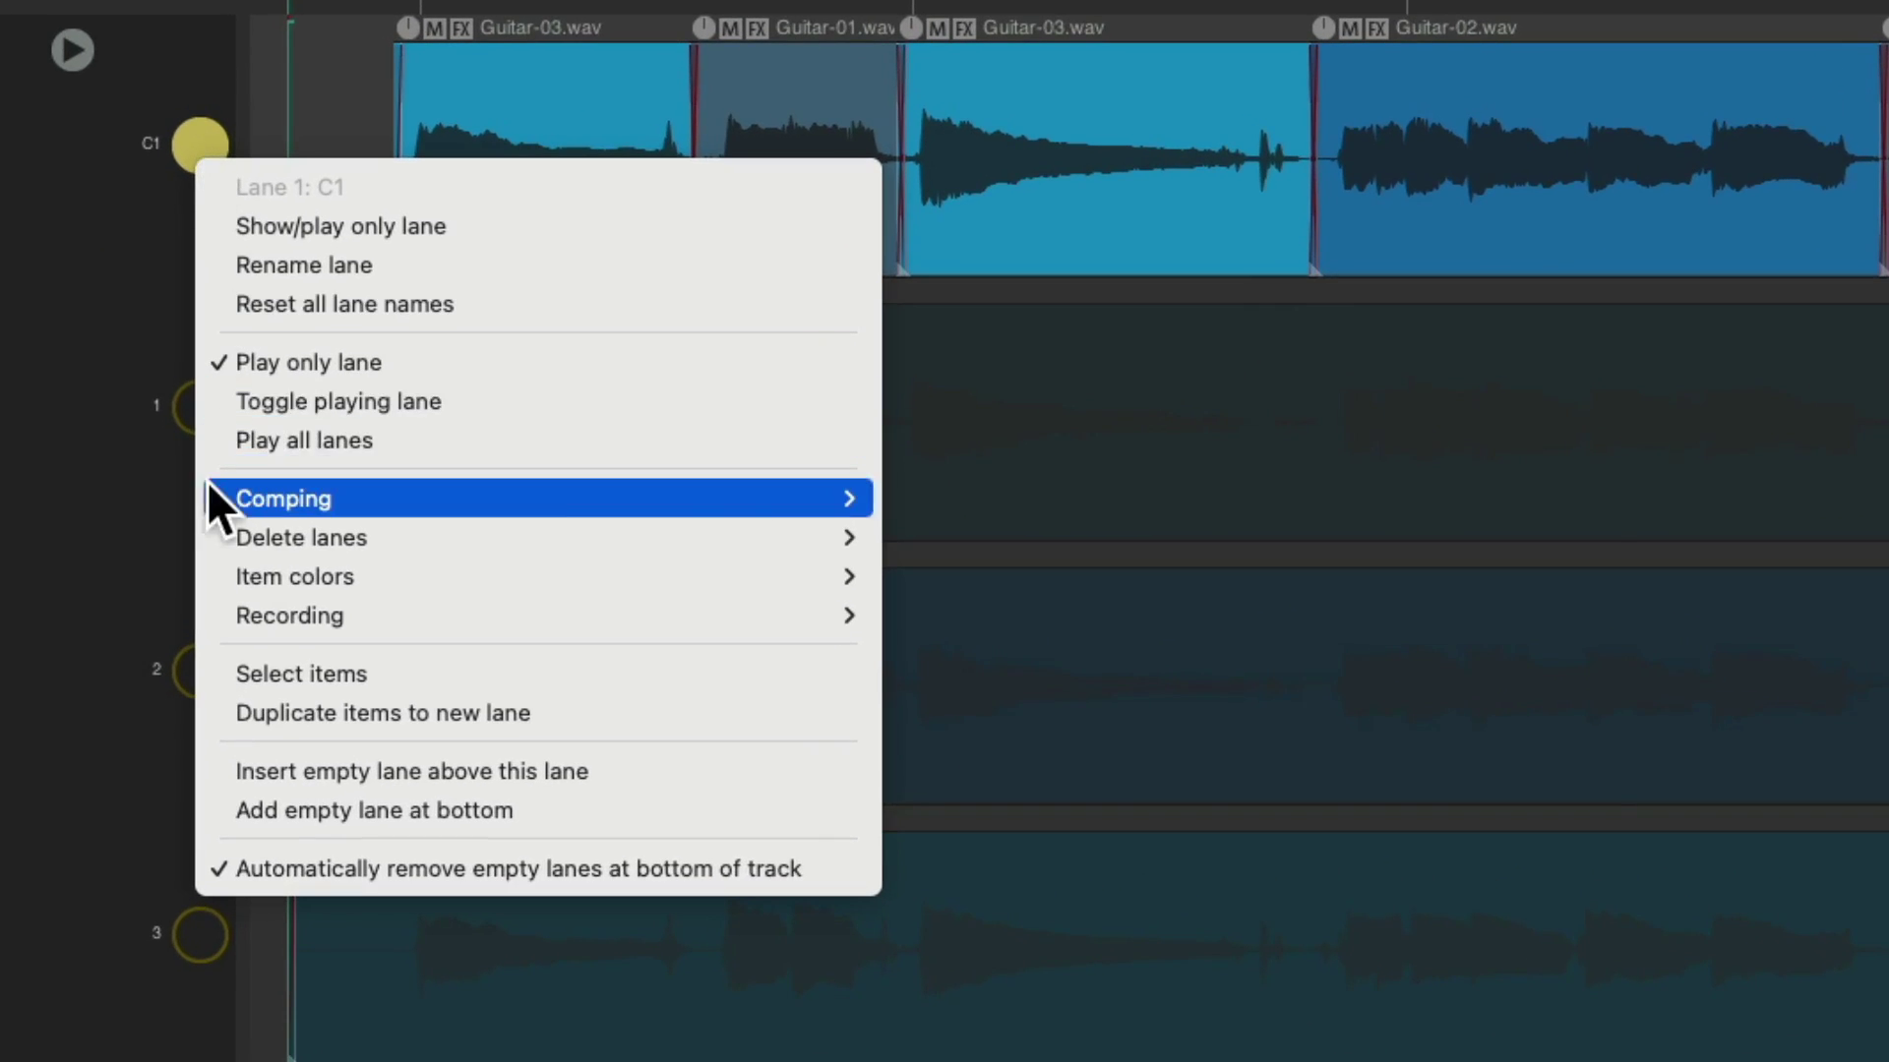
{"action": "mouse_move", "coordinate": [388, 509]}
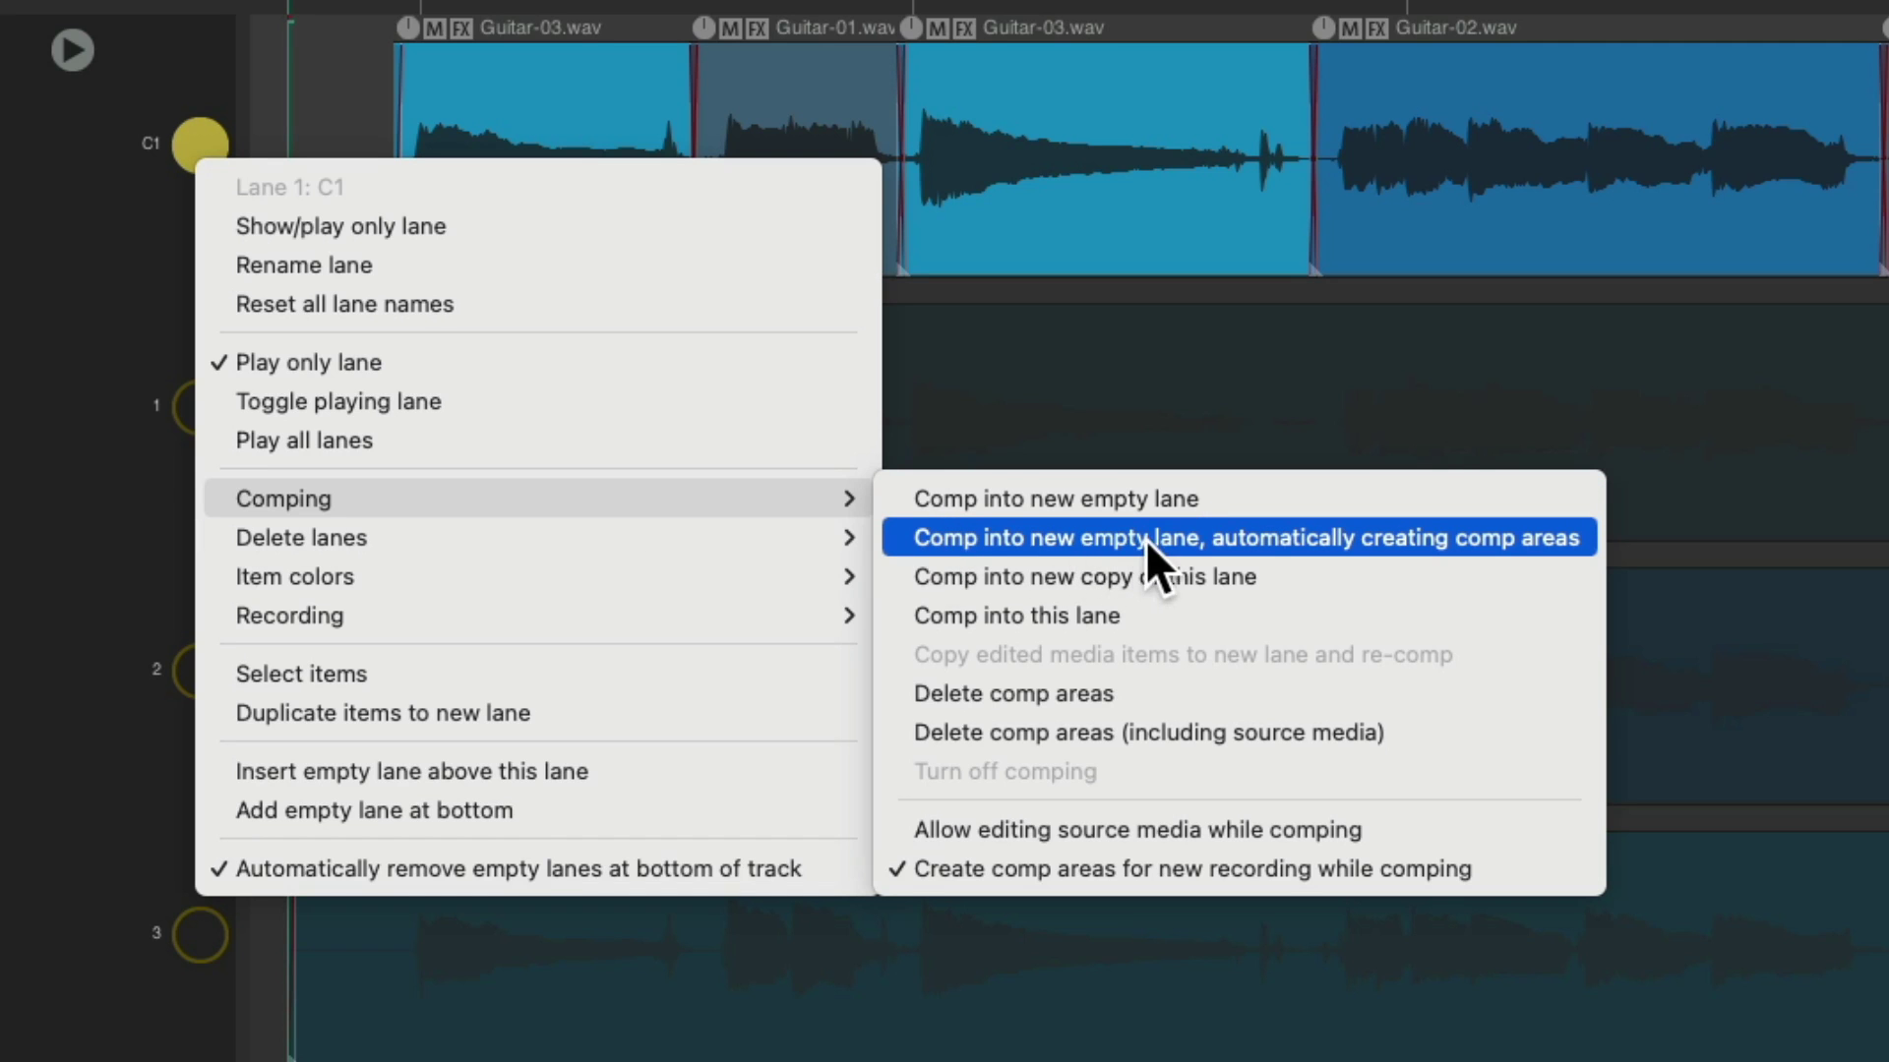
{"action": "left_click", "coordinate": [1256, 539]}
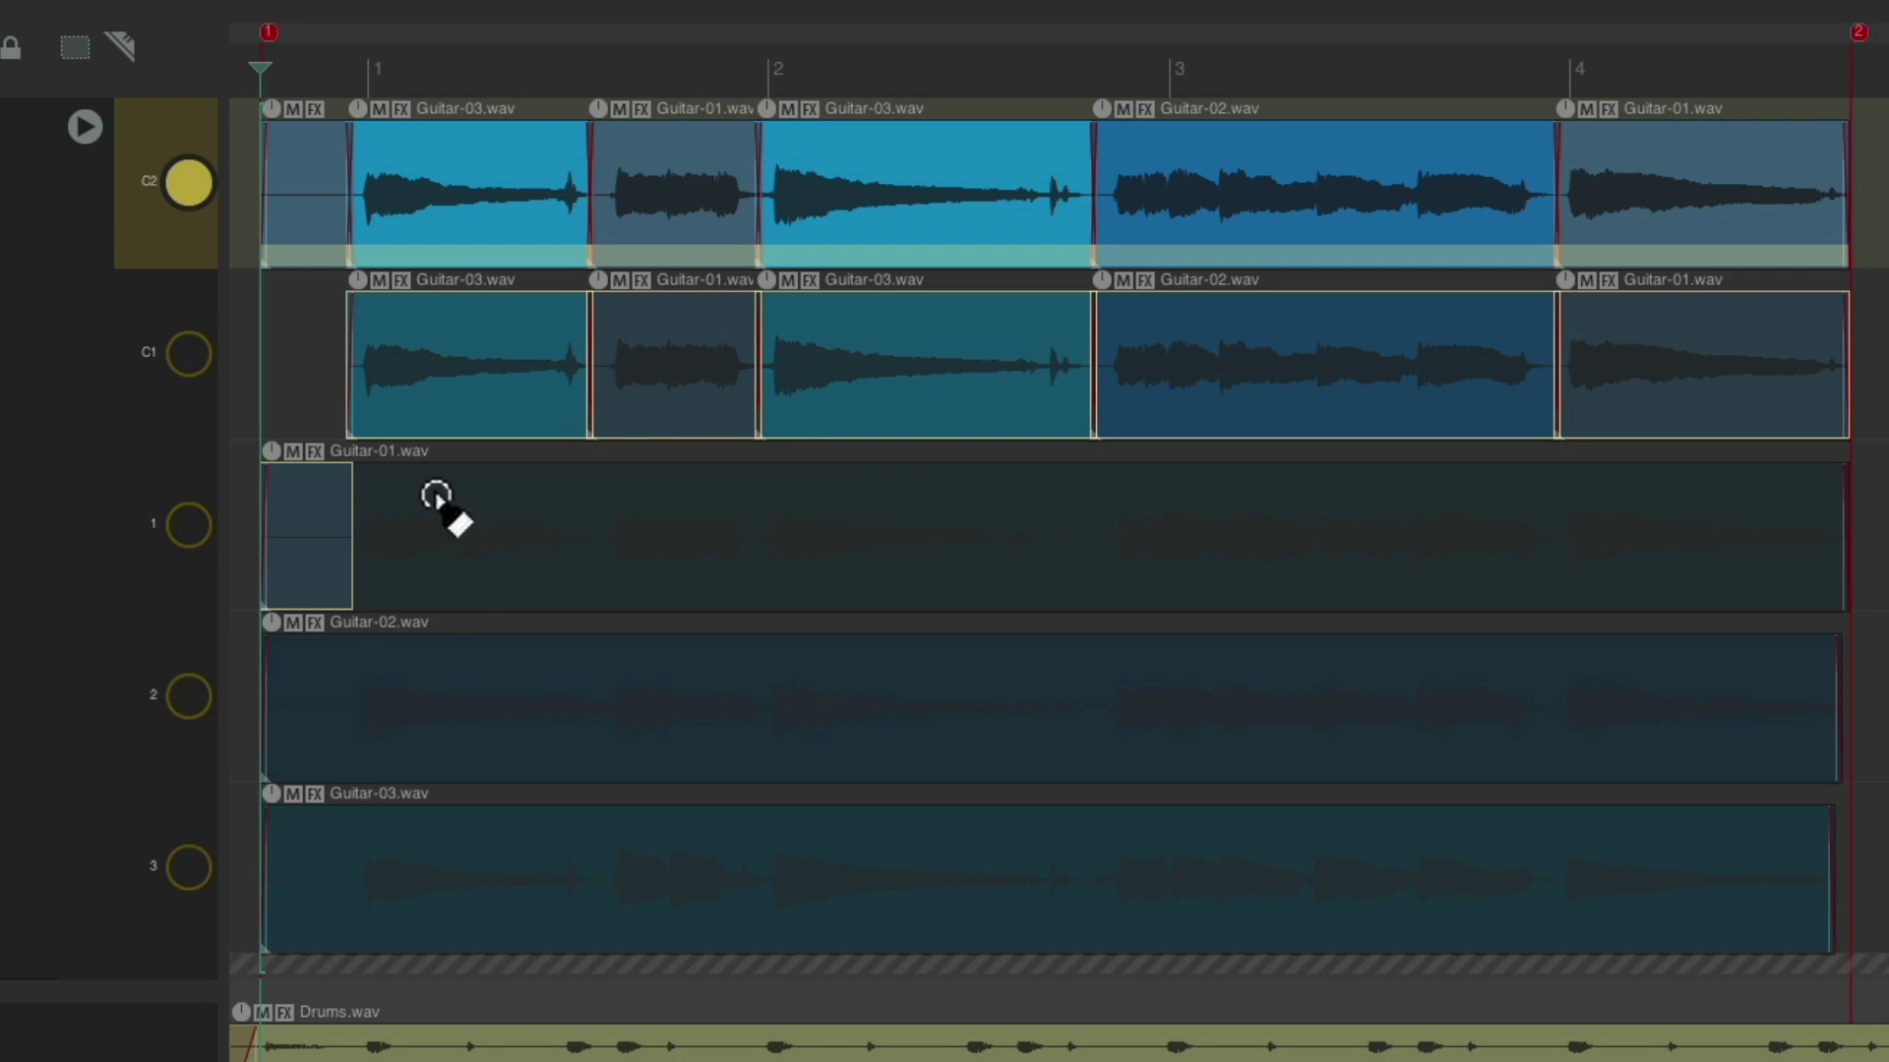
Fill C2's five comp areas from Guitar-01, Guitar-02, Guitar-03, Guitar-02 and Guitar-01.
{"action": "left_click", "coordinate": [481, 497]}
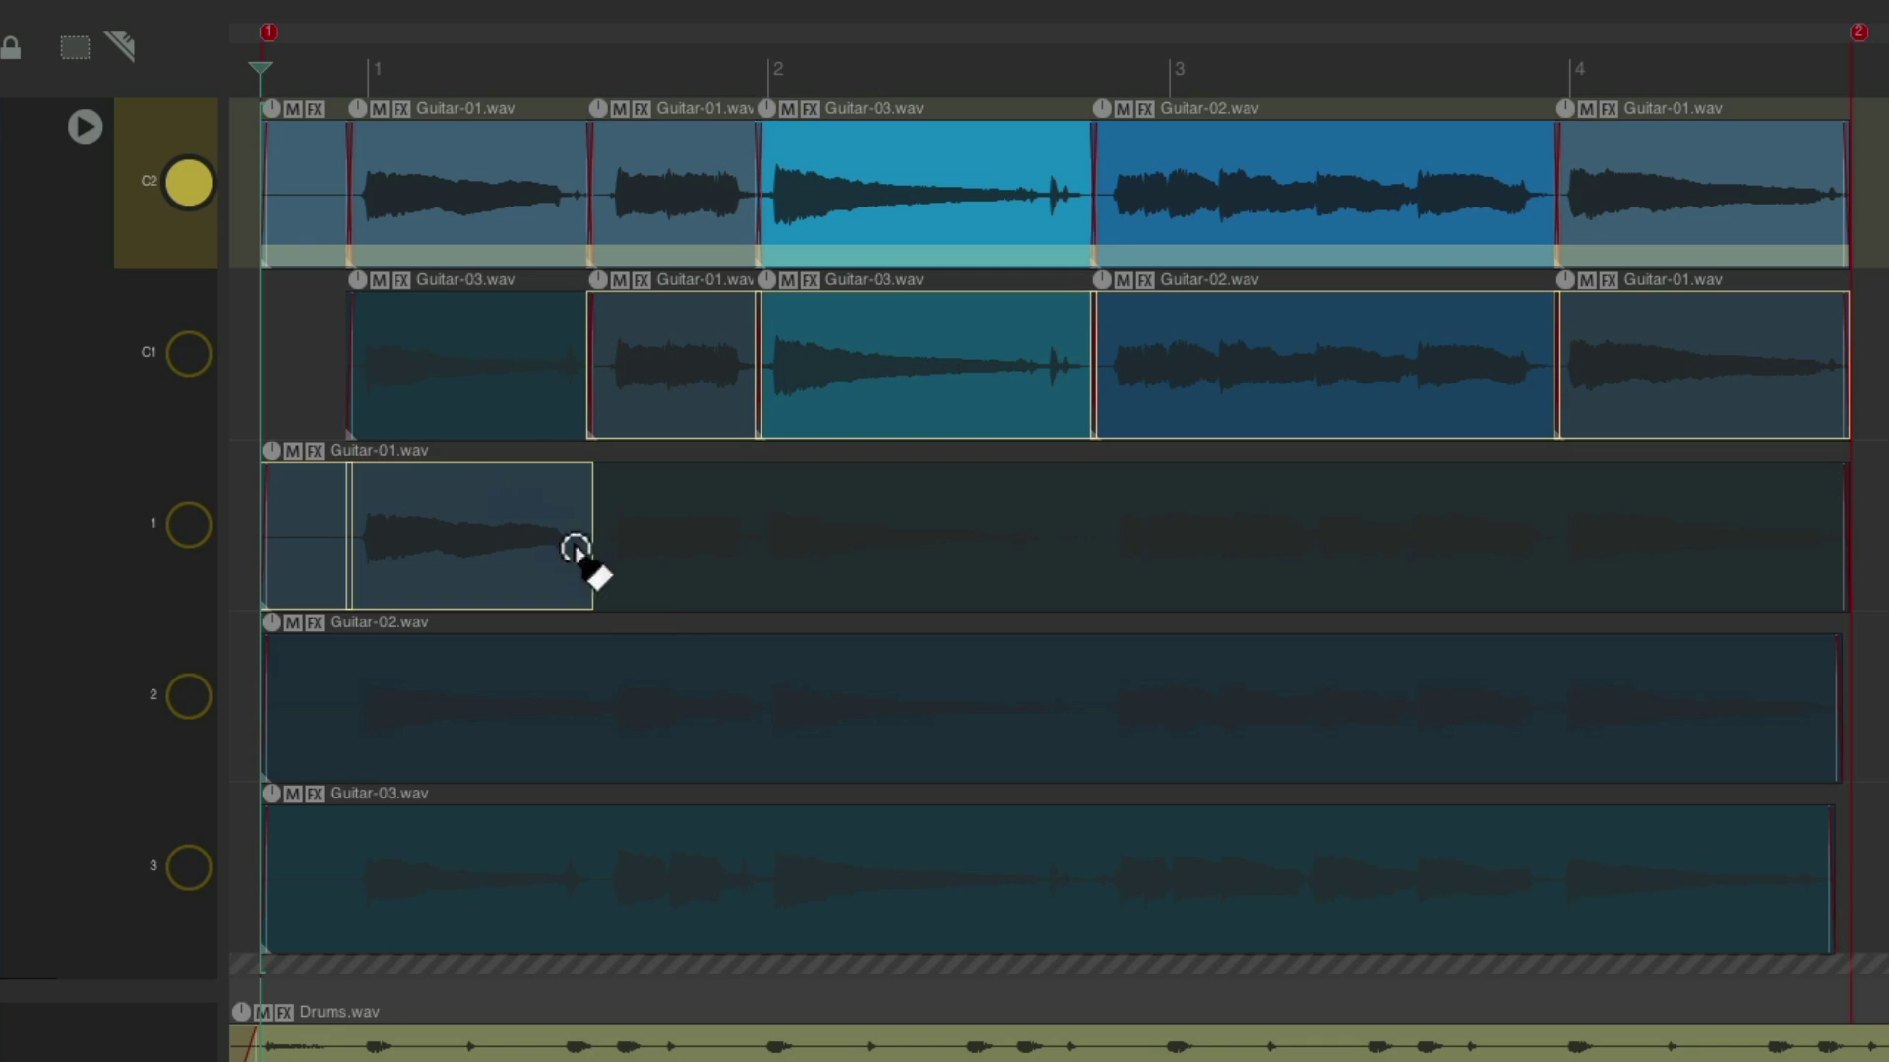
{"action": "left_click", "coordinate": [675, 688]}
{"action": "left_click", "coordinate": [908, 834]}
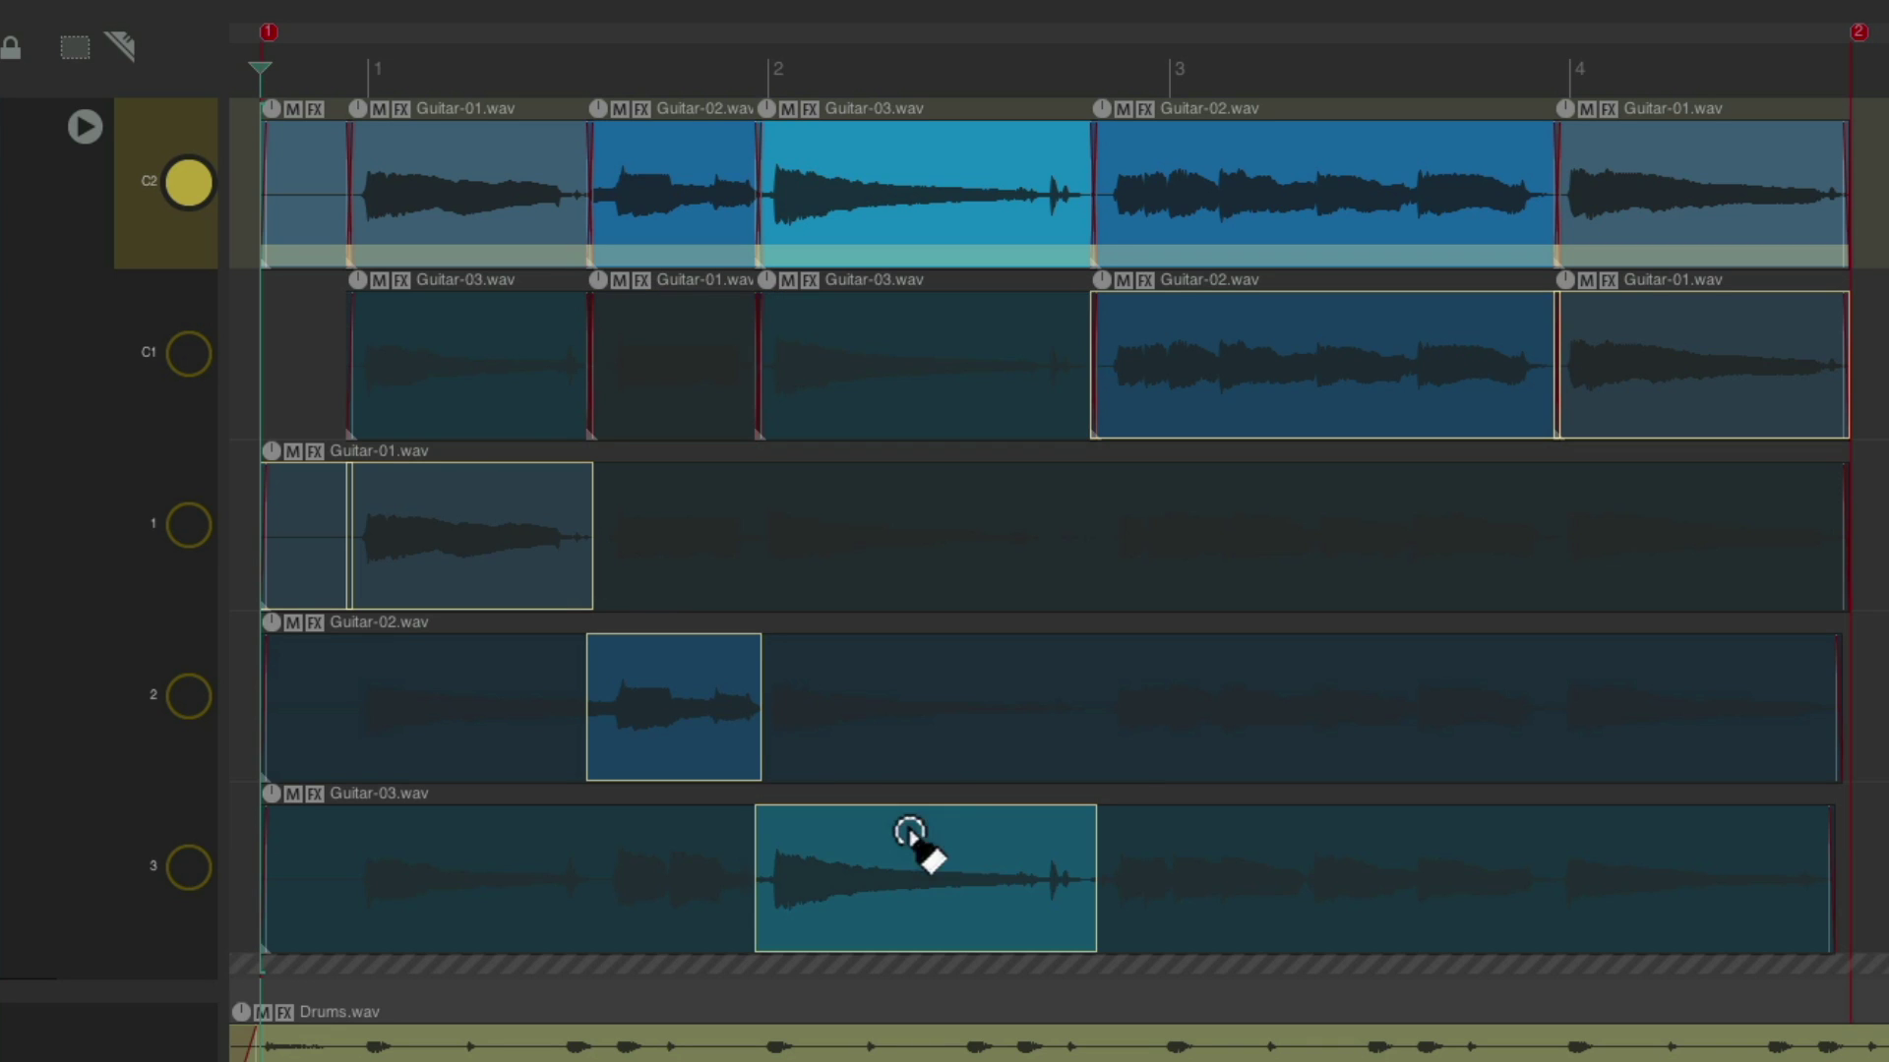
{"action": "left_click", "coordinate": [1235, 690]}
{"action": "left_click", "coordinate": [1657, 534]}
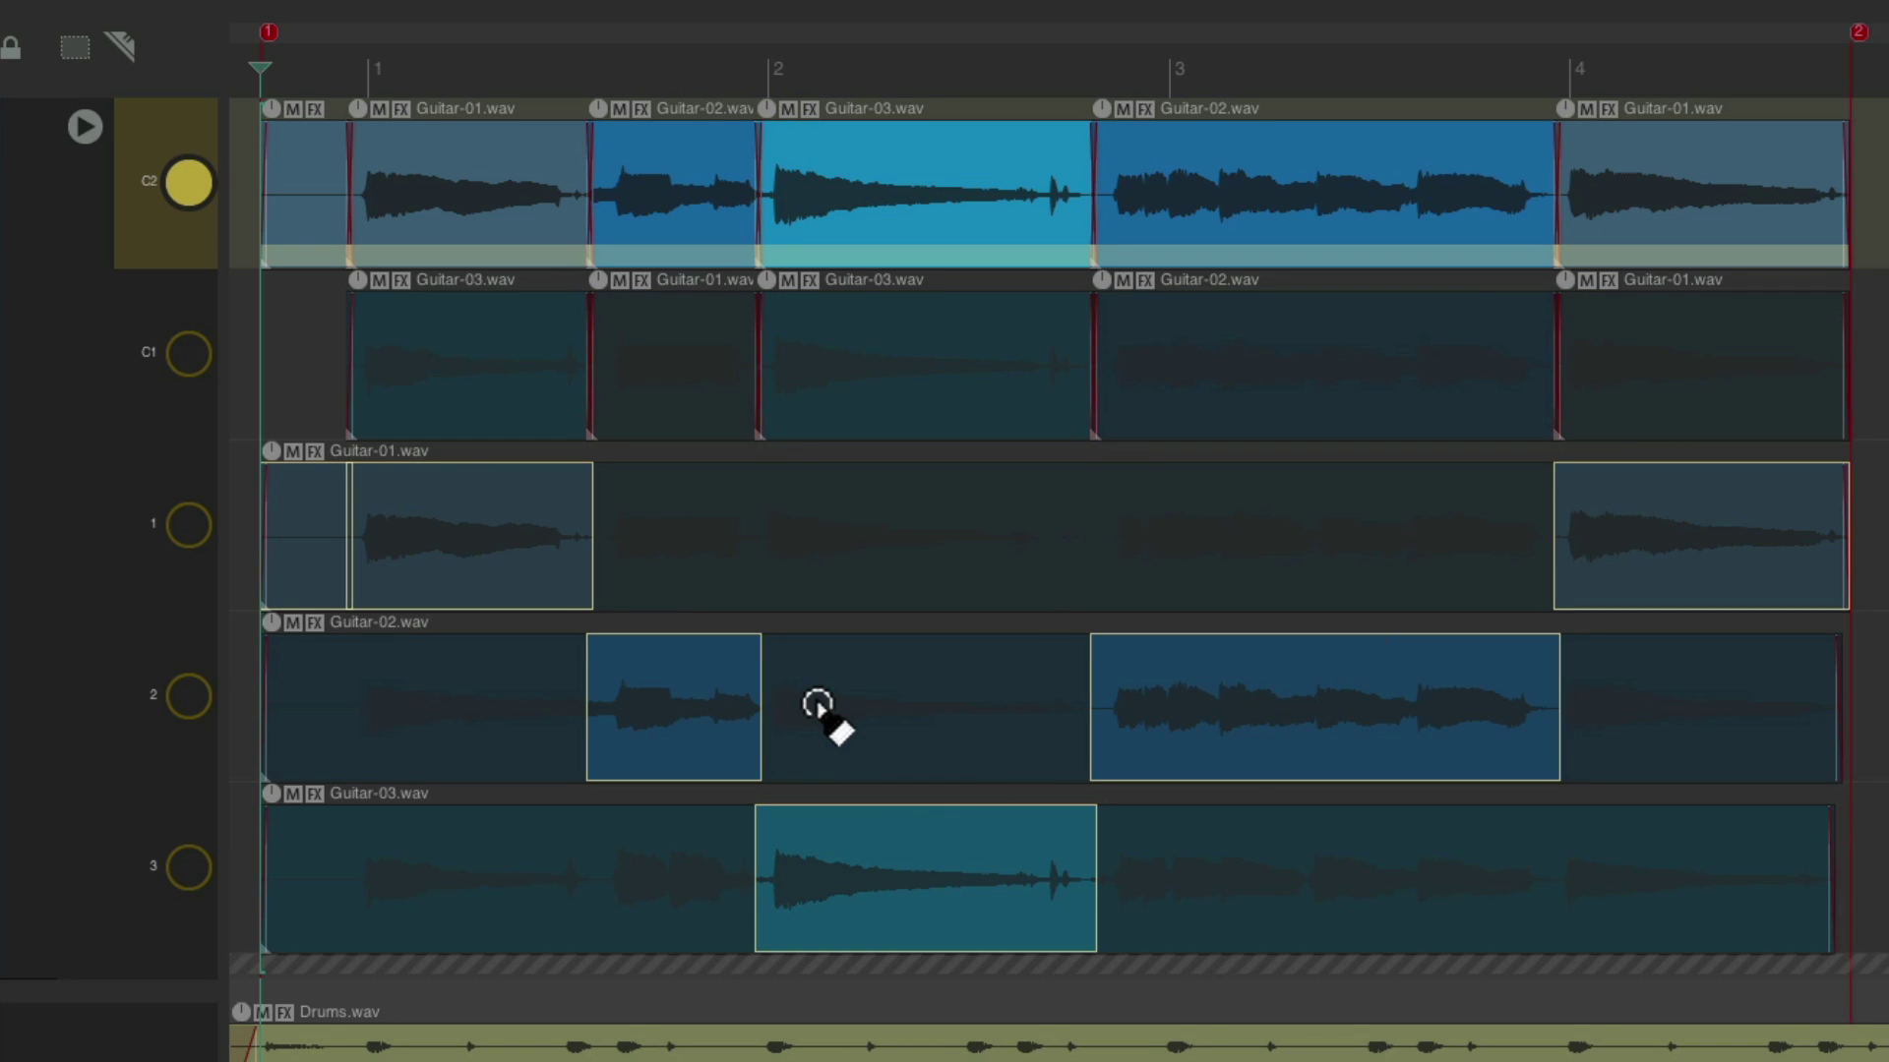
Play the new comp, then switch between C1 and C2 and play C1 to compare.
{"action": "key", "text": "space"}
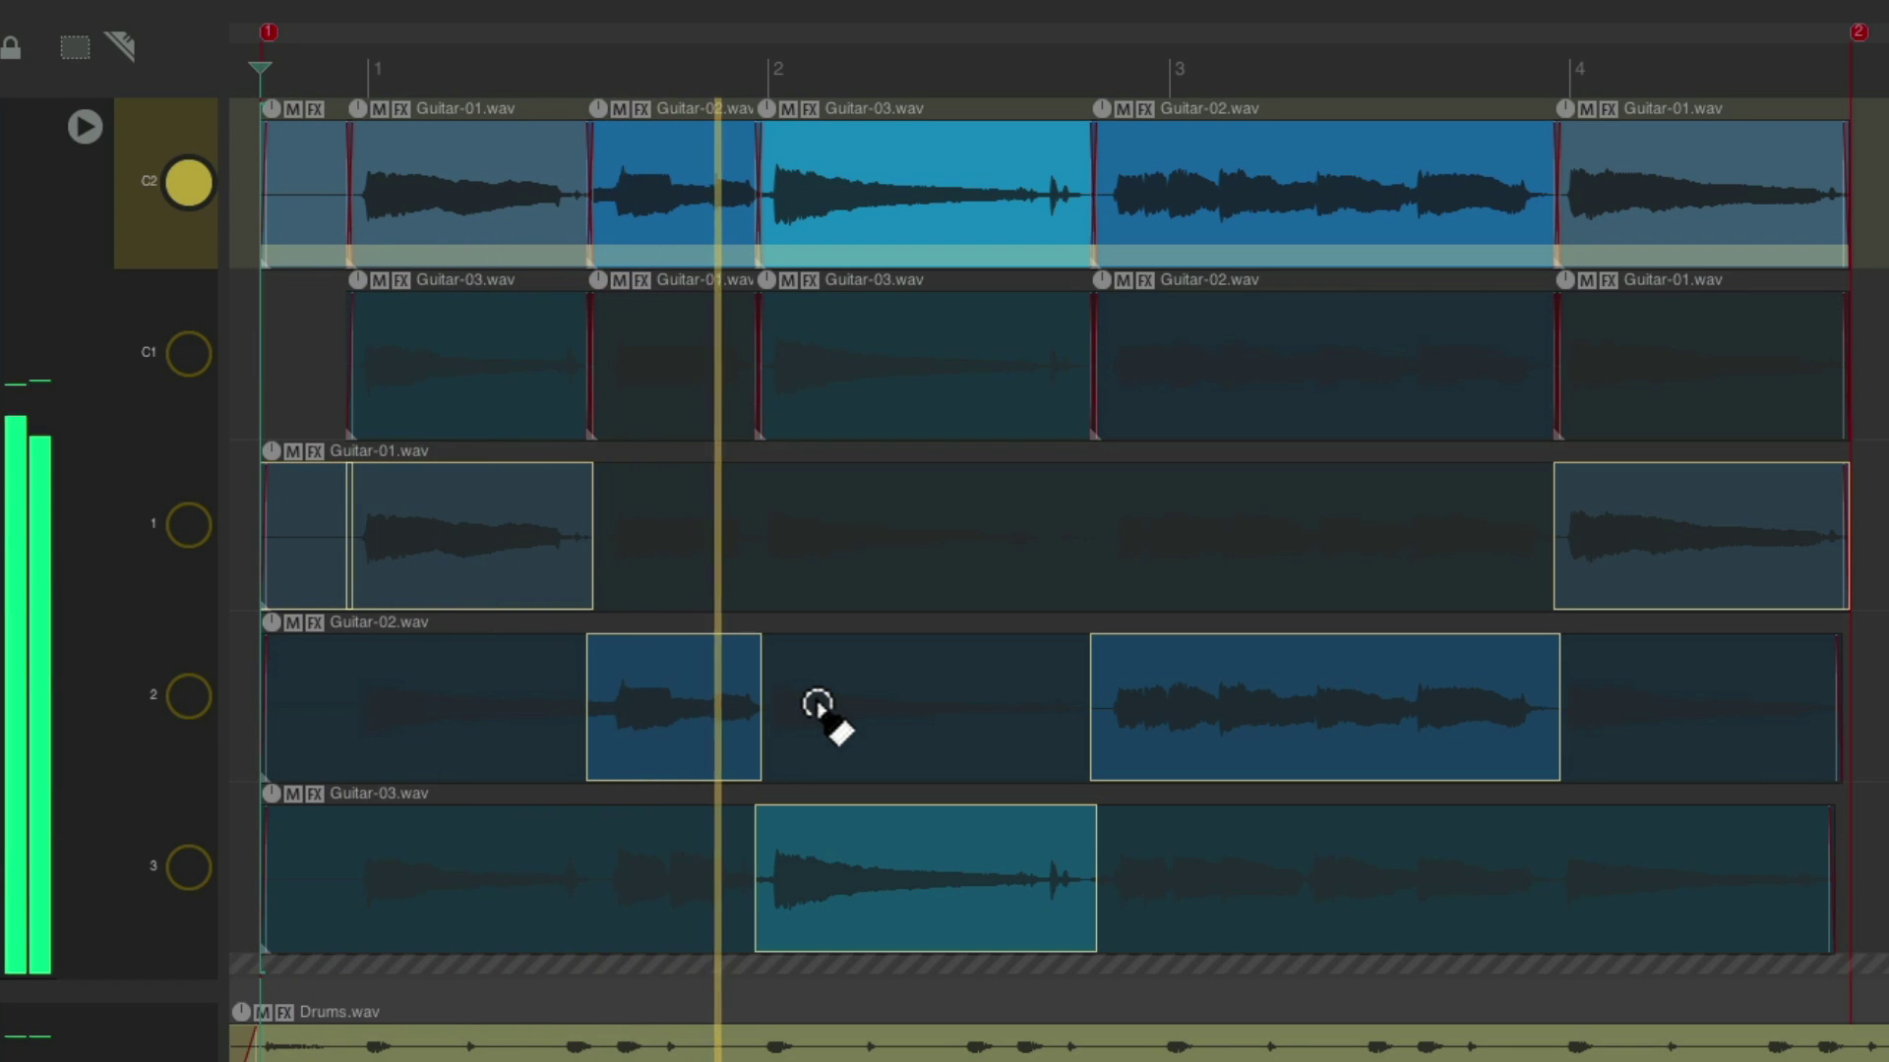
{"action": "key", "text": "space"}
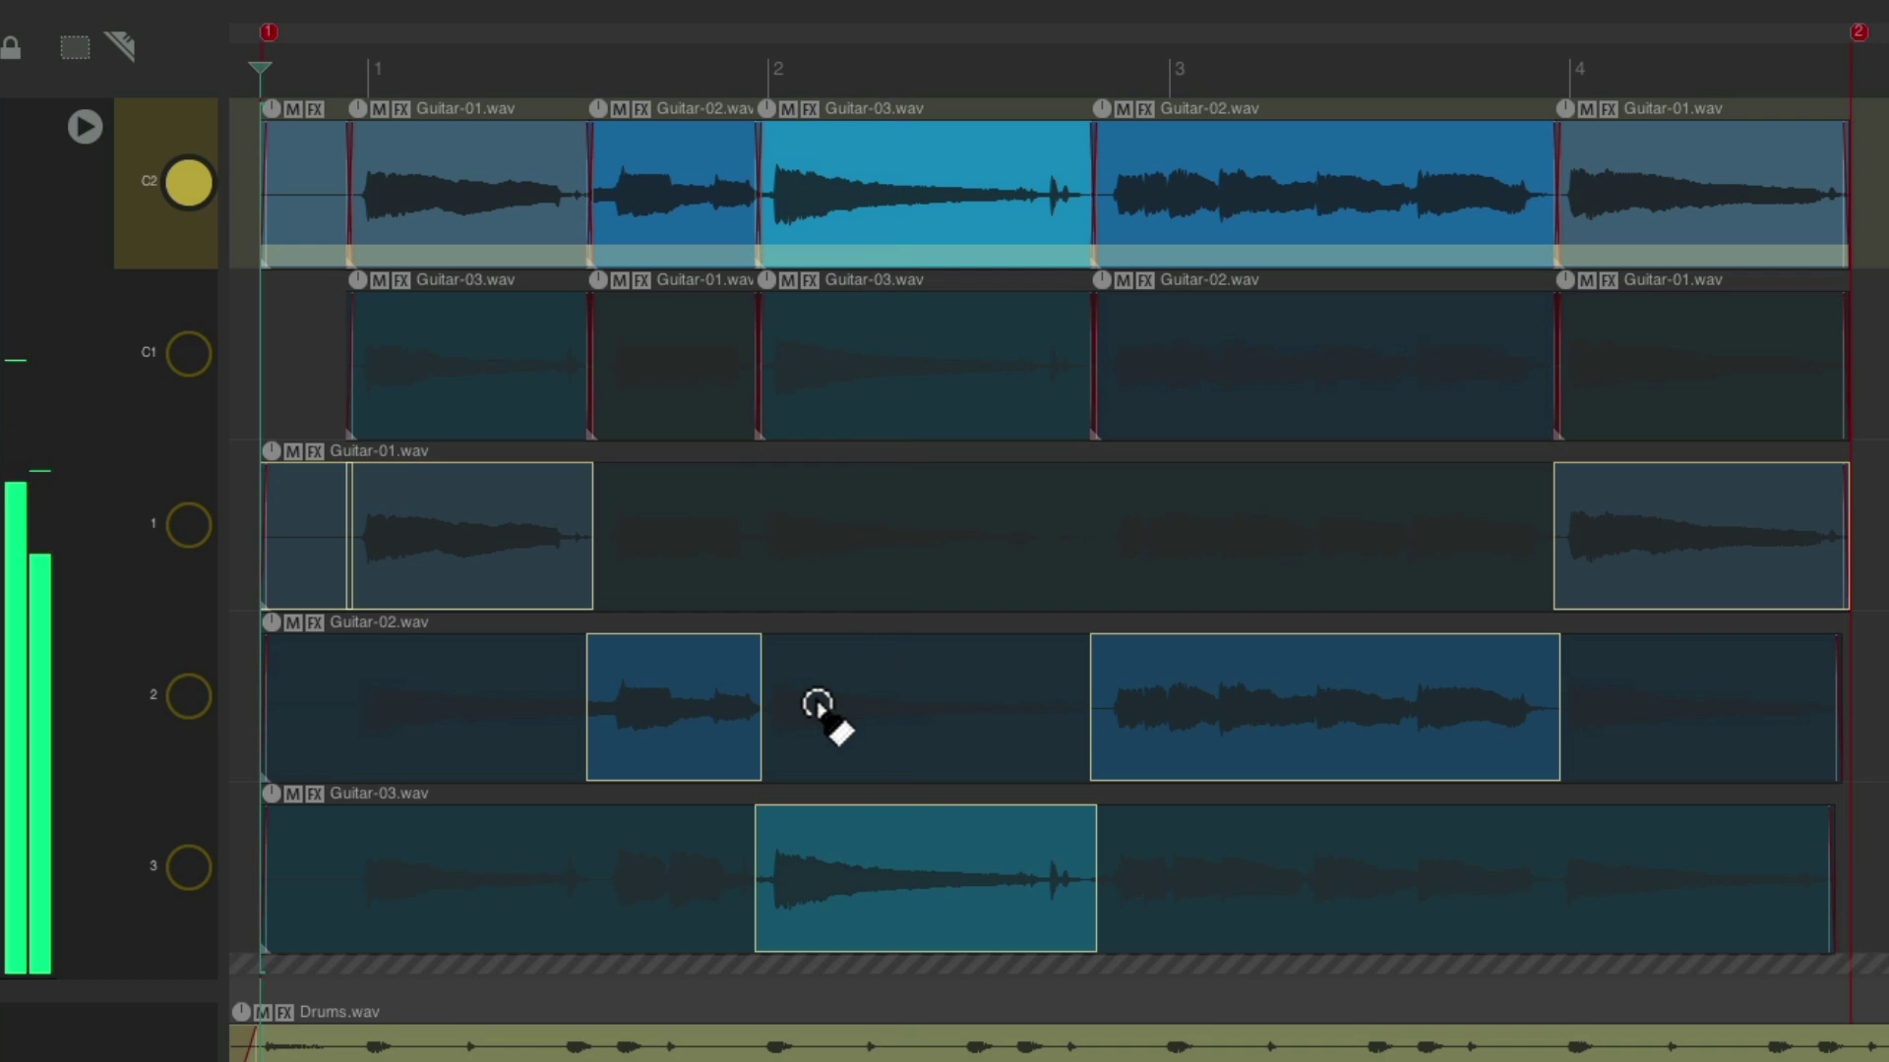
{"action": "left_click", "coordinate": [181, 360]}
{"action": "left_click", "coordinate": [188, 187]}
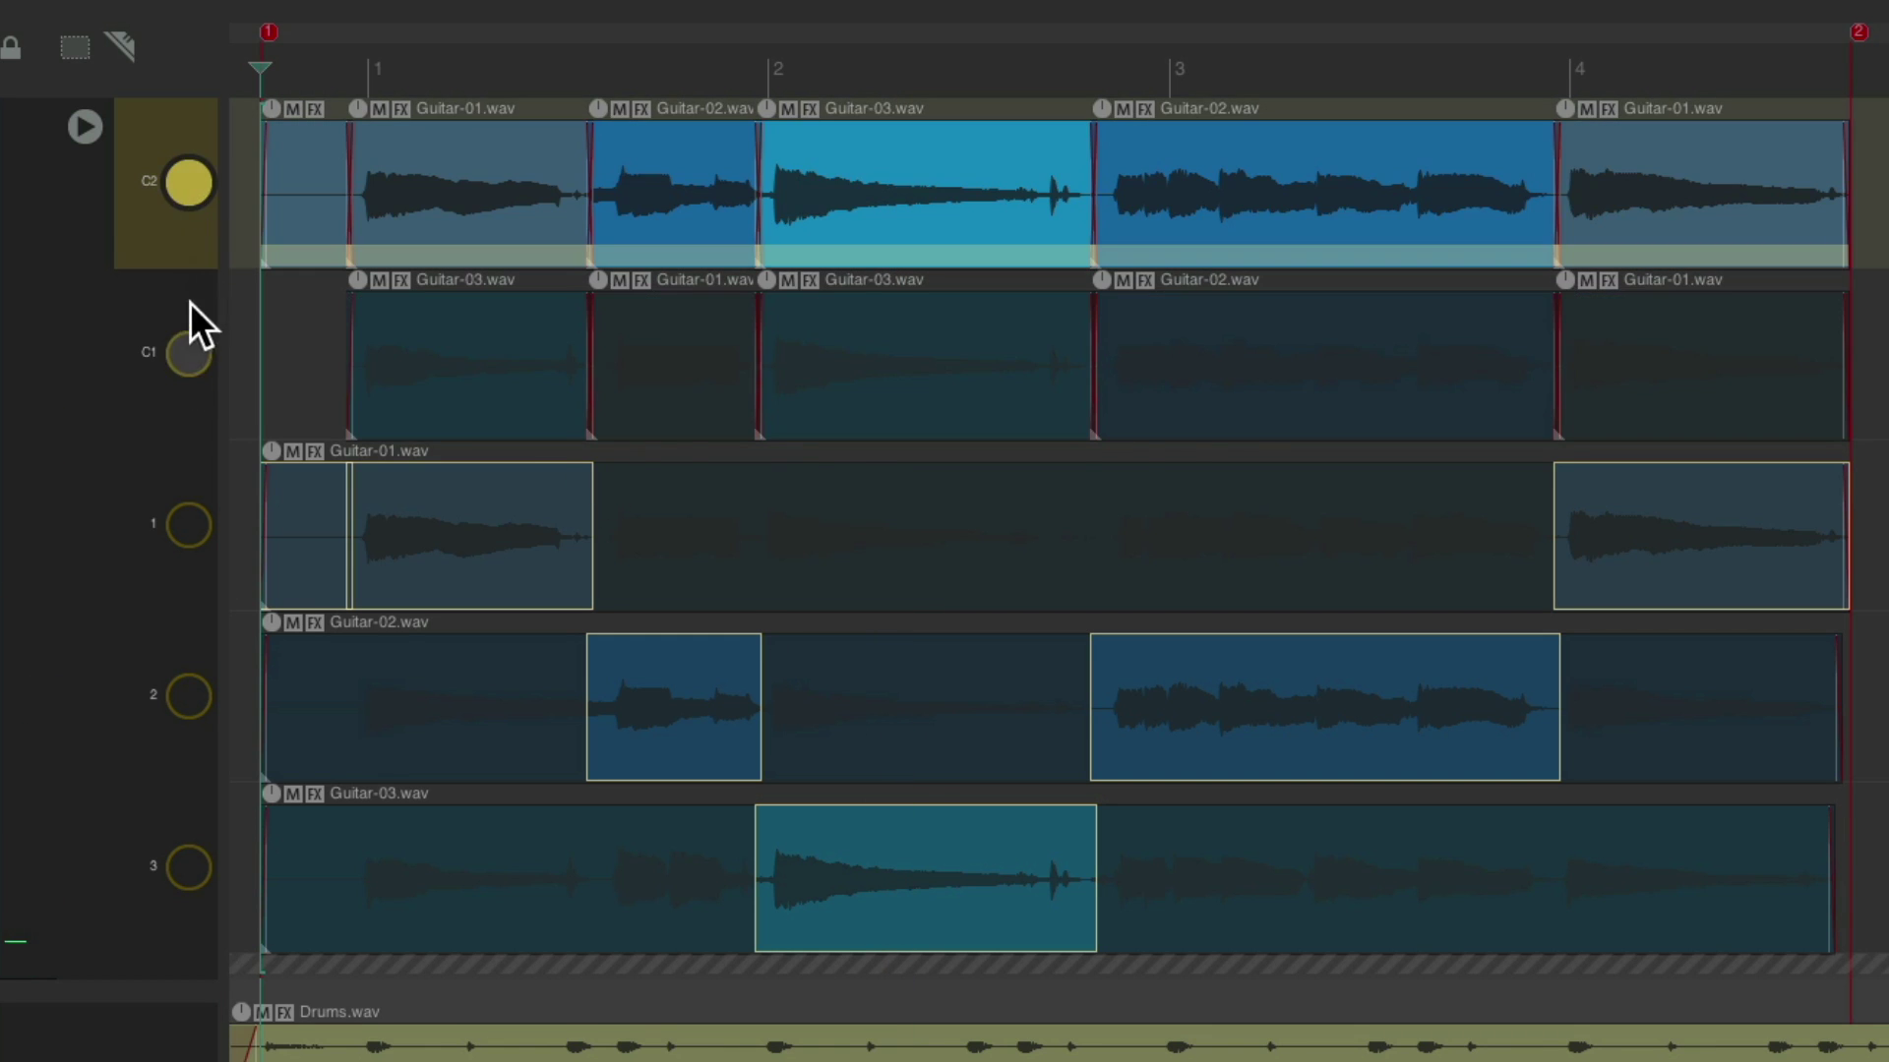
{"action": "left_click", "coordinate": [185, 352]}
{"action": "key", "text": "space"}
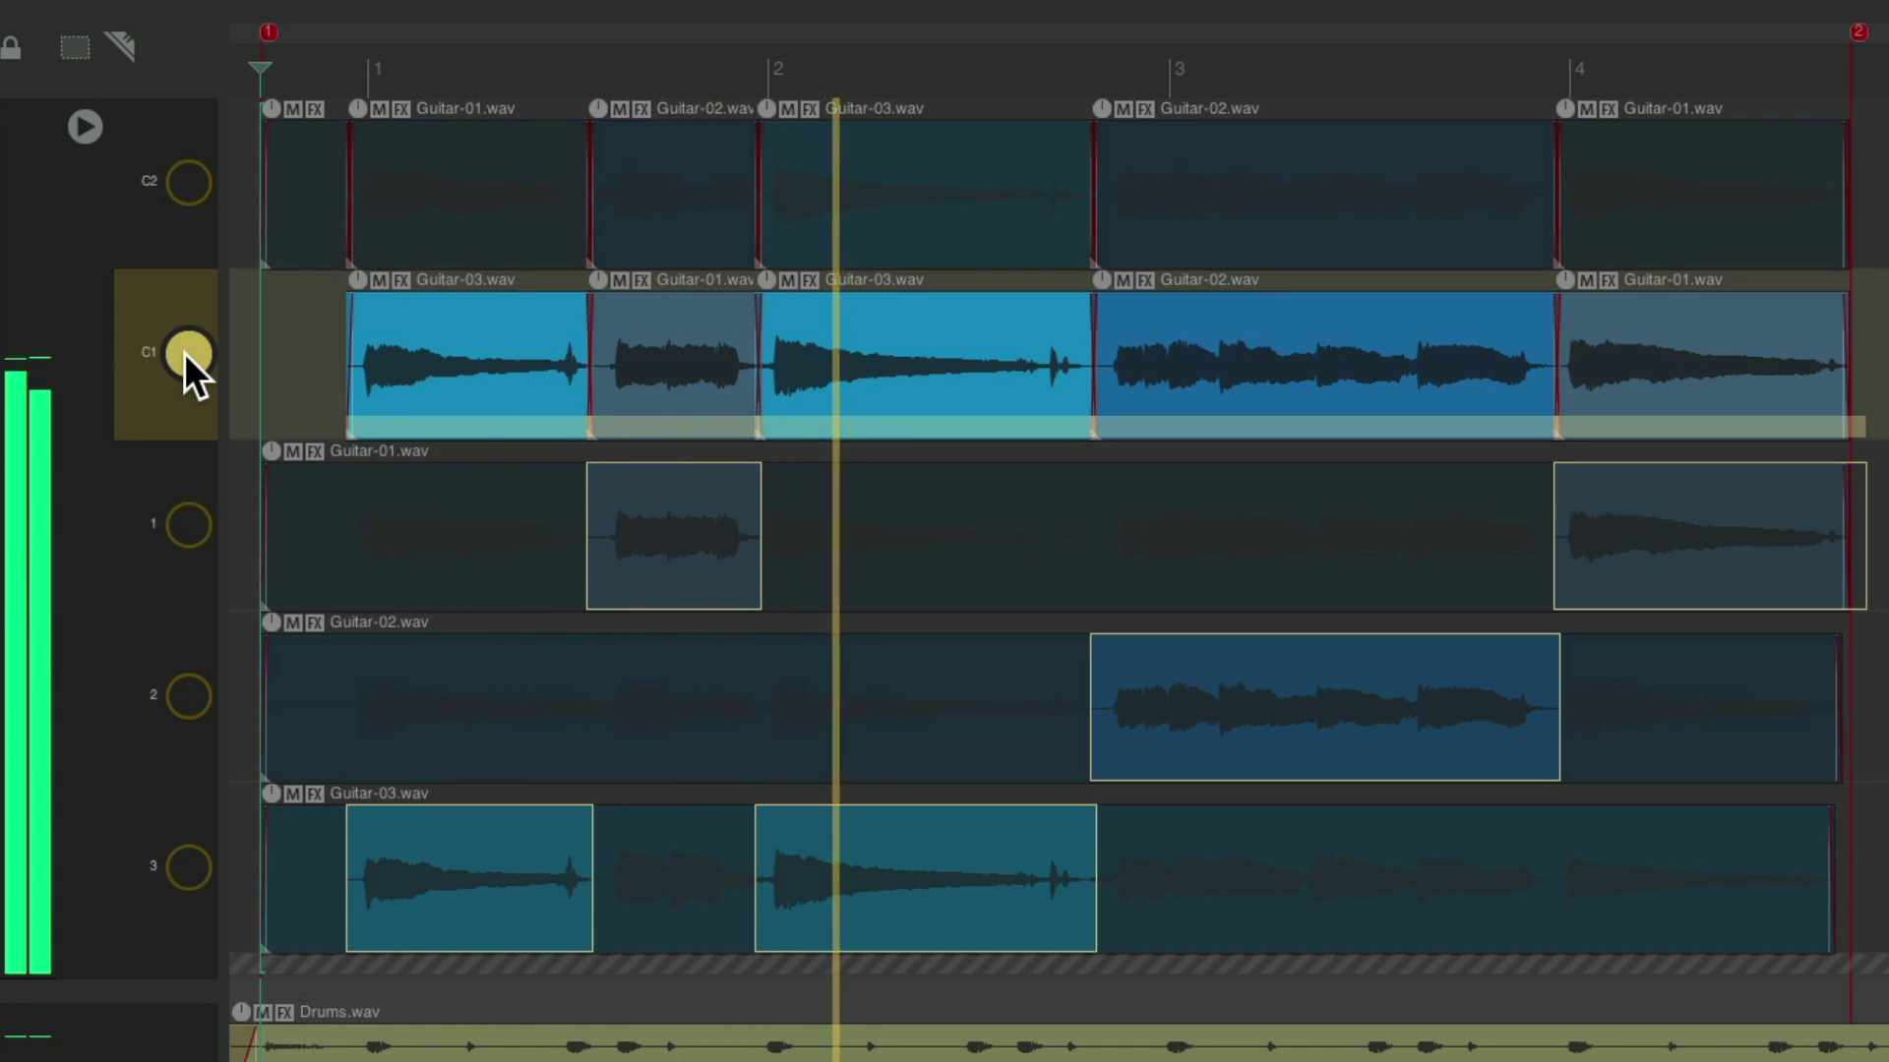
Stop playback and toggle between comps C2 and C1, ending on C2.
{"action": "key", "text": "space"}
{"action": "left_click", "coordinate": [186, 186]}
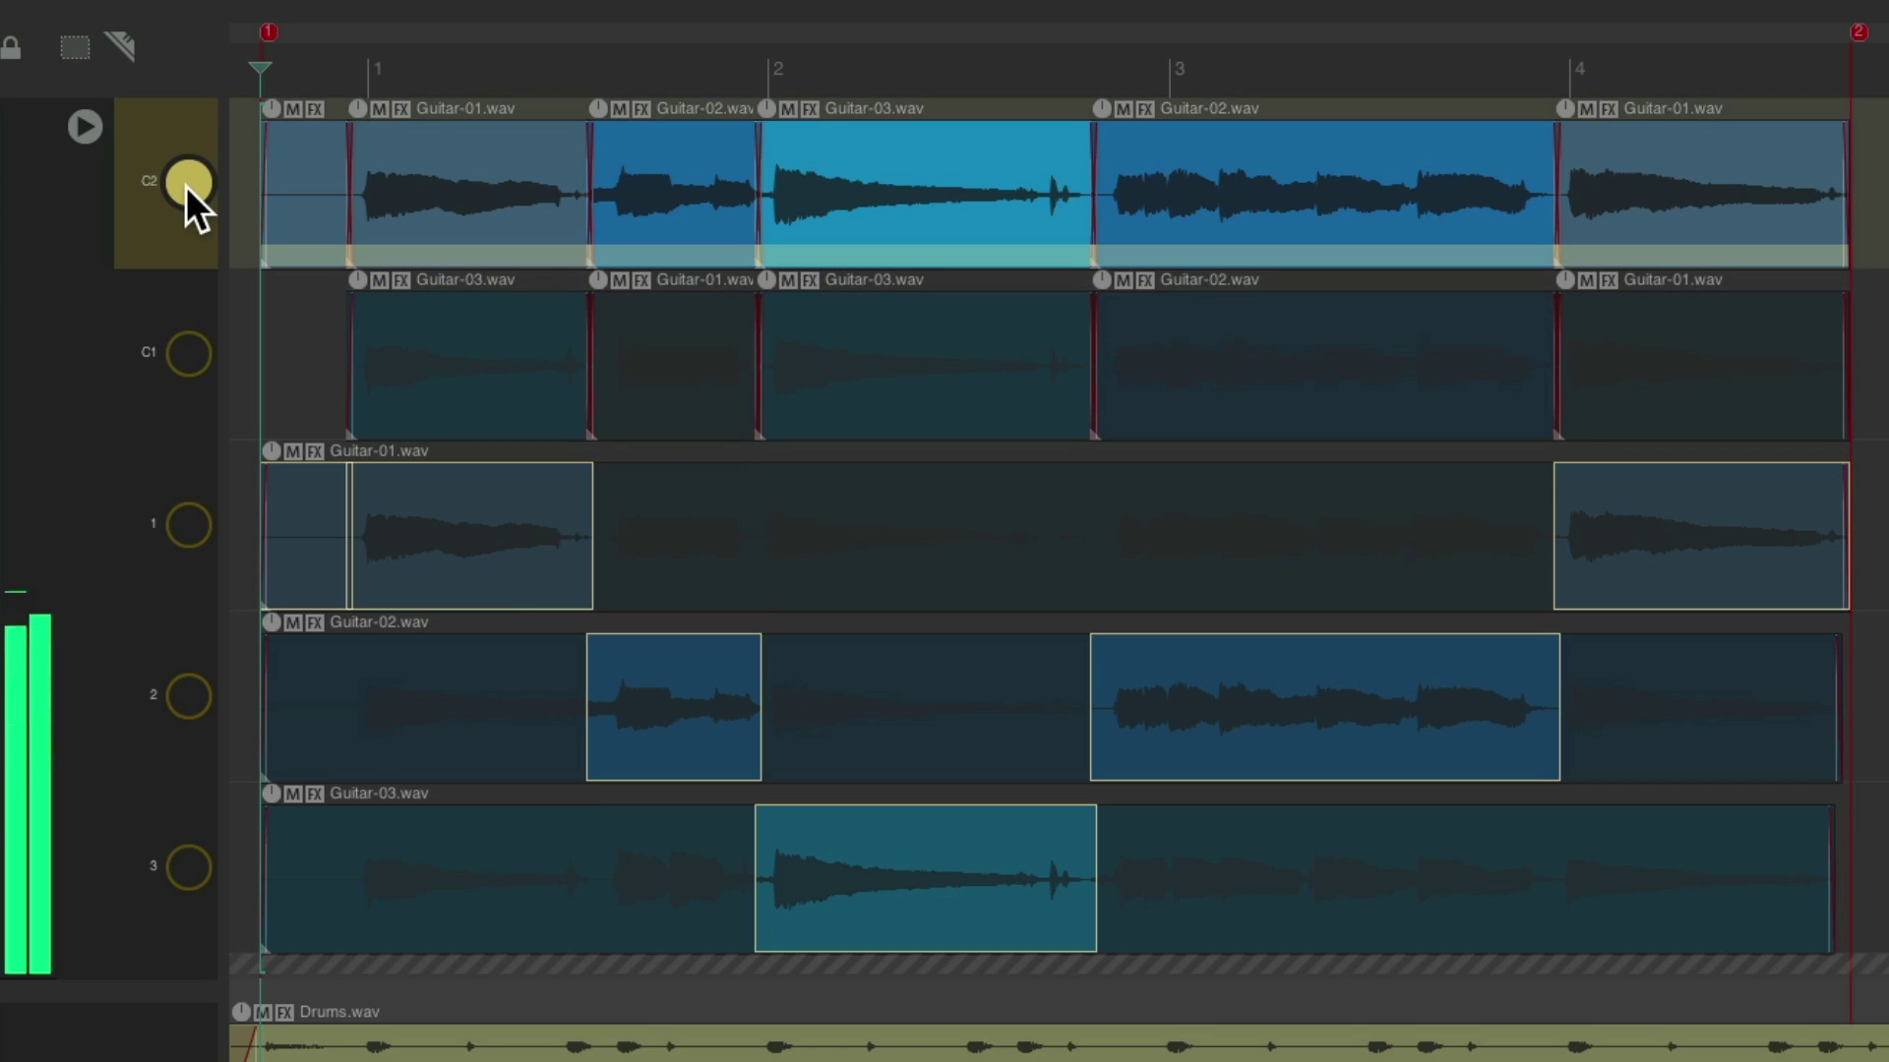
{"action": "left_click", "coordinate": [187, 353]}
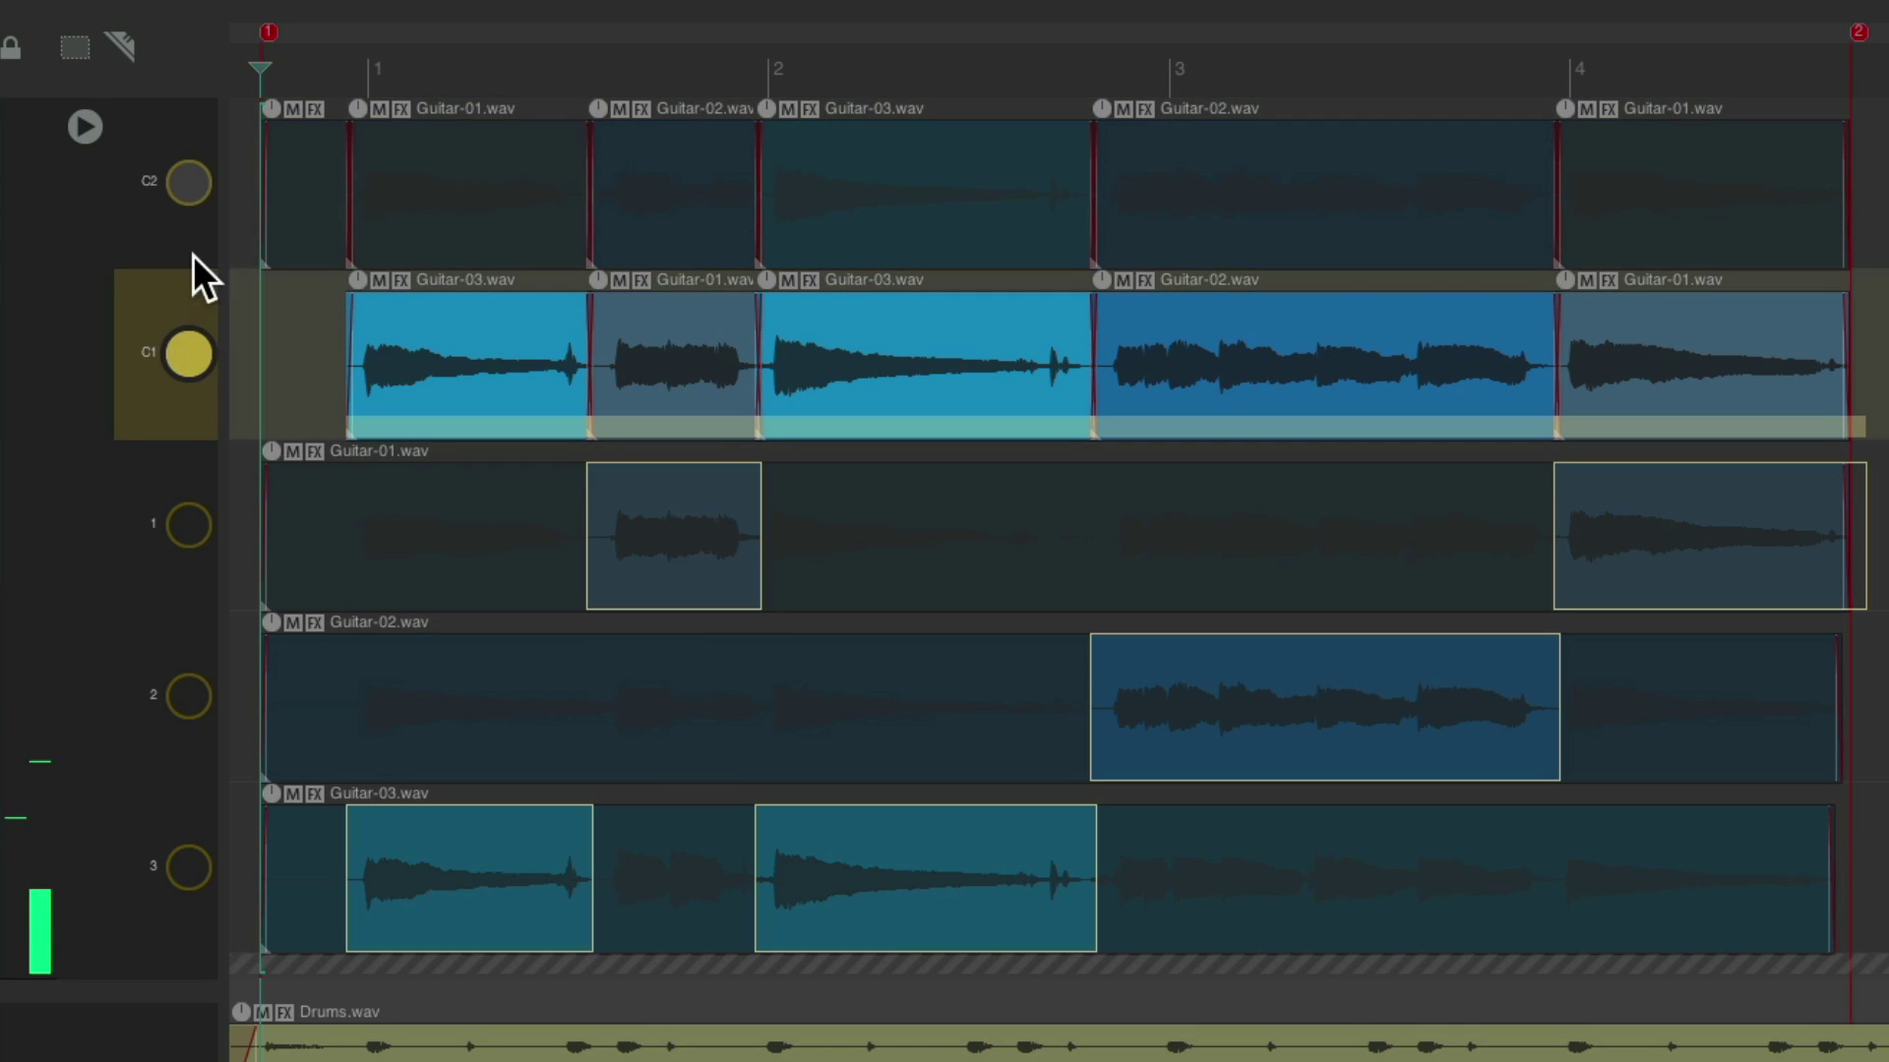
{"action": "left_click", "coordinate": [191, 187]}
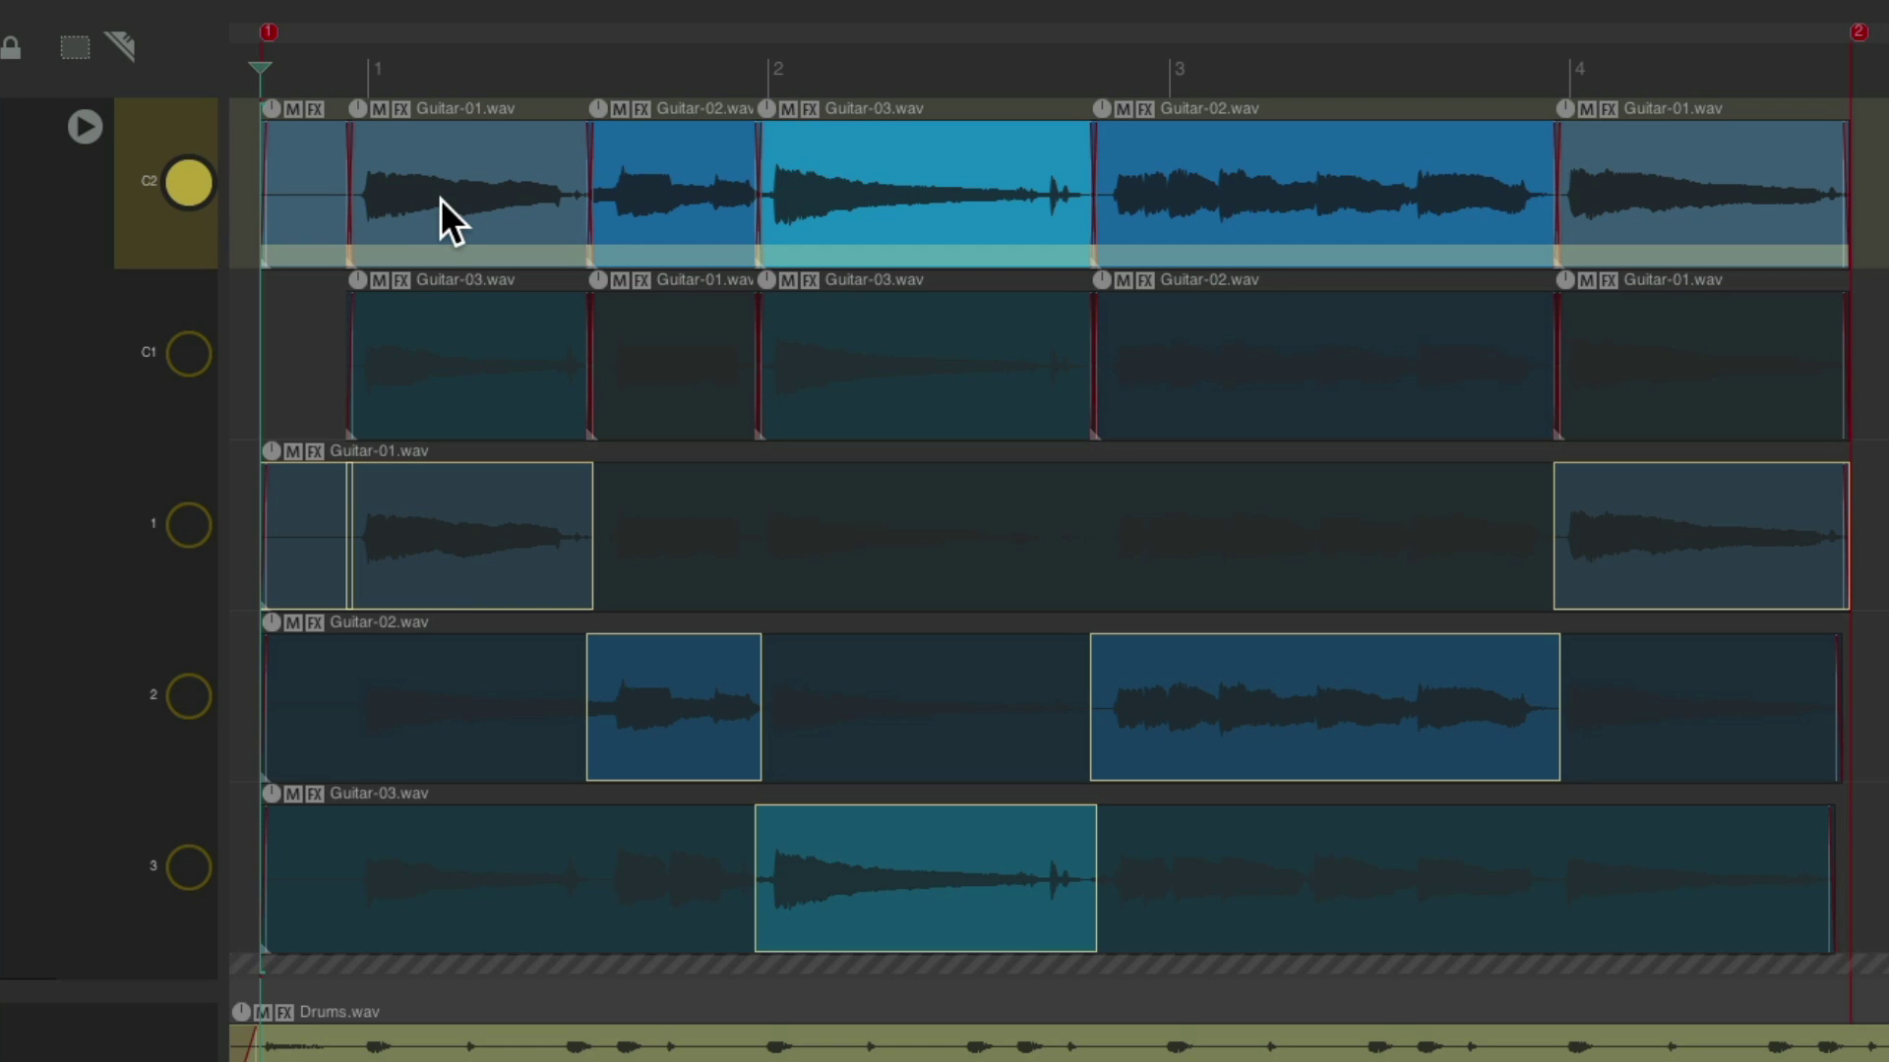
Re-comp C2 as Guitar-03/01/02/01/02 from C1 sections and take lanes, then switch to C1.
{"action": "left_click", "coordinate": [687, 344]}
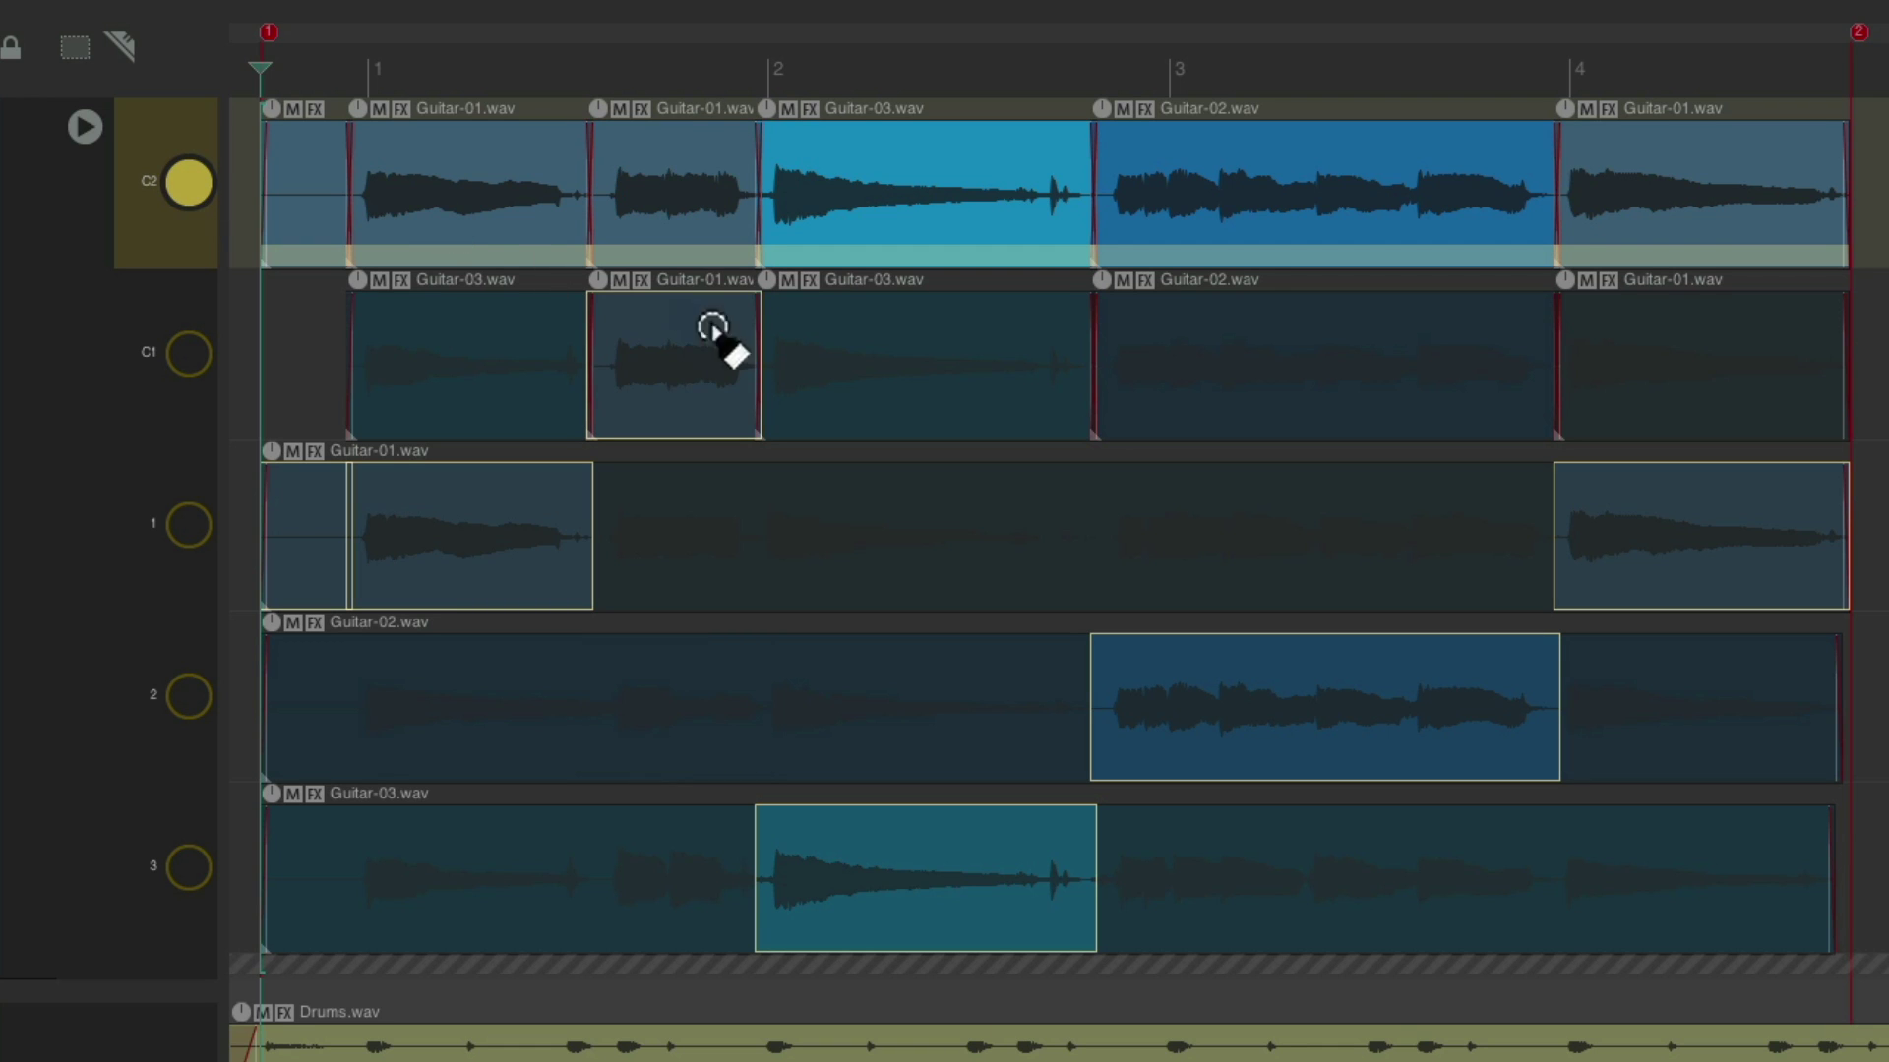
{"action": "left_click", "coordinate": [1216, 346]}
{"action": "left_click", "coordinate": [1630, 356]}
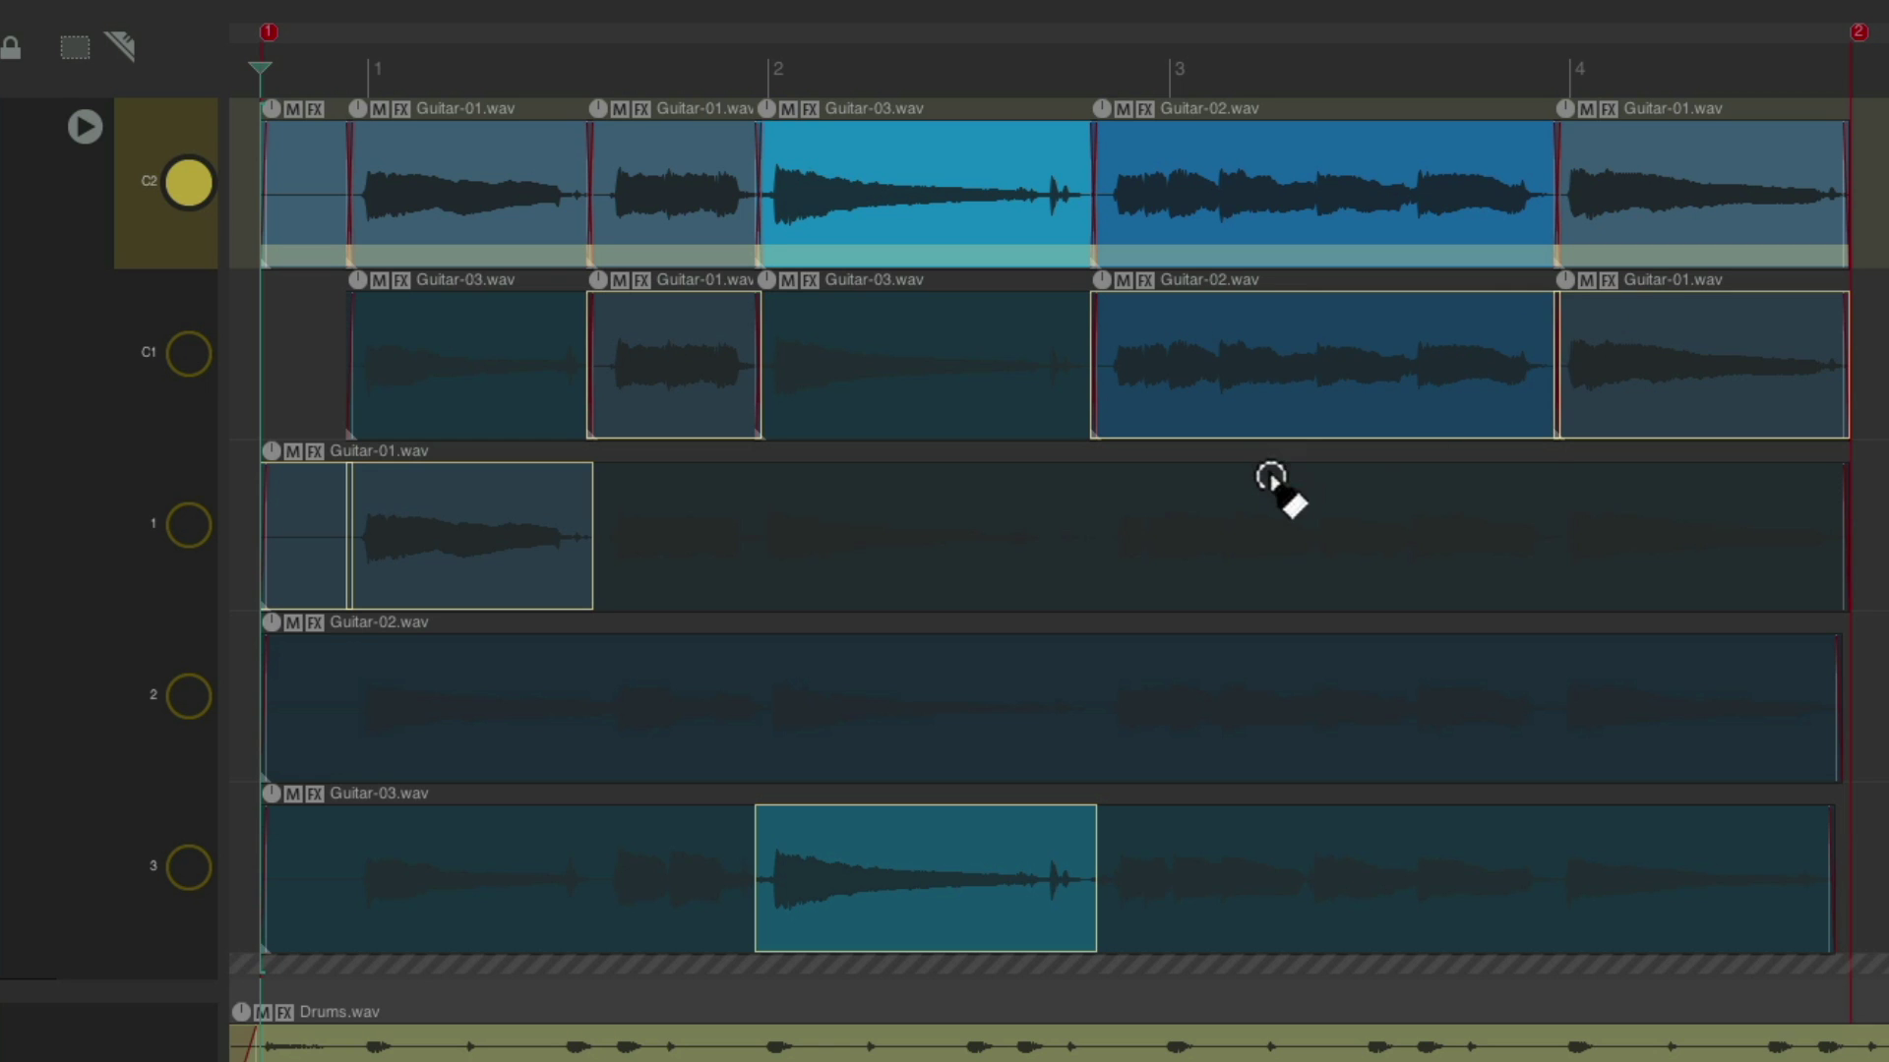
{"action": "left_click", "coordinate": [1225, 506]}
{"action": "left_click", "coordinate": [1672, 694]}
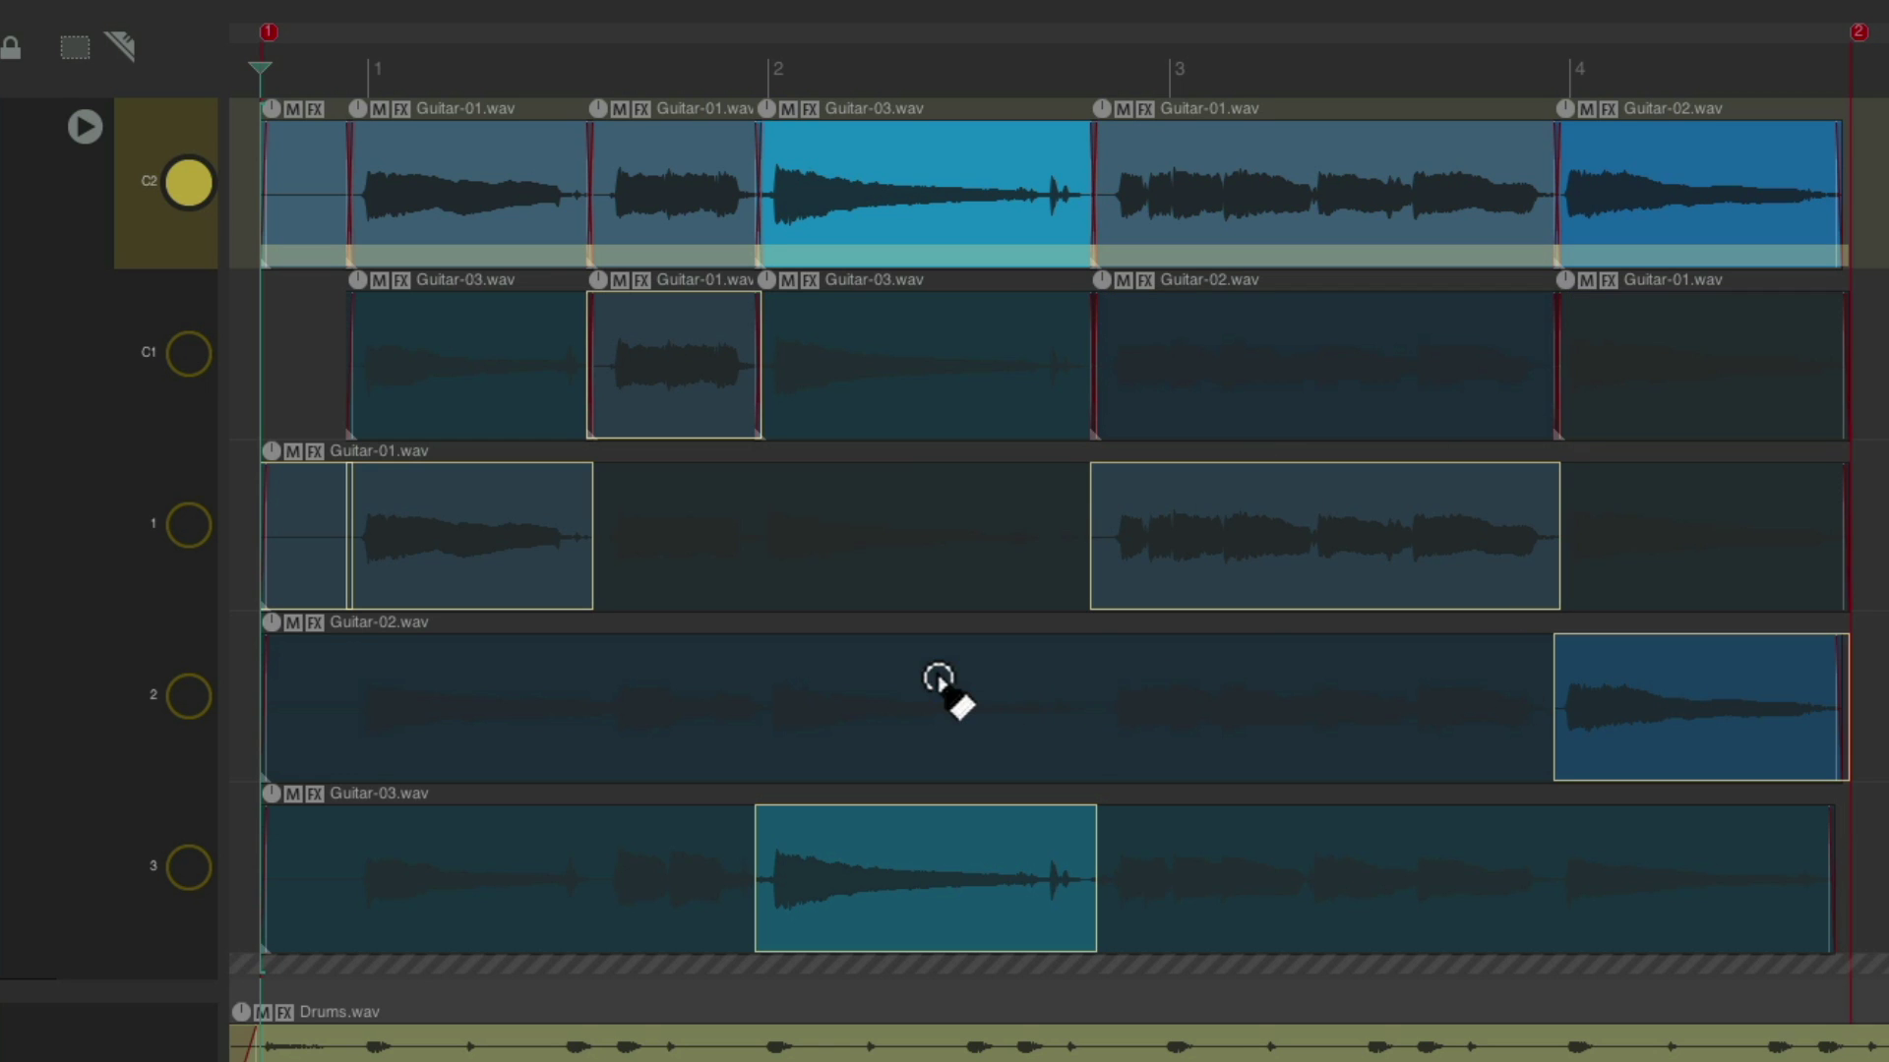
{"action": "left_click", "coordinate": [902, 683]}
{"action": "left_click", "coordinate": [509, 841]}
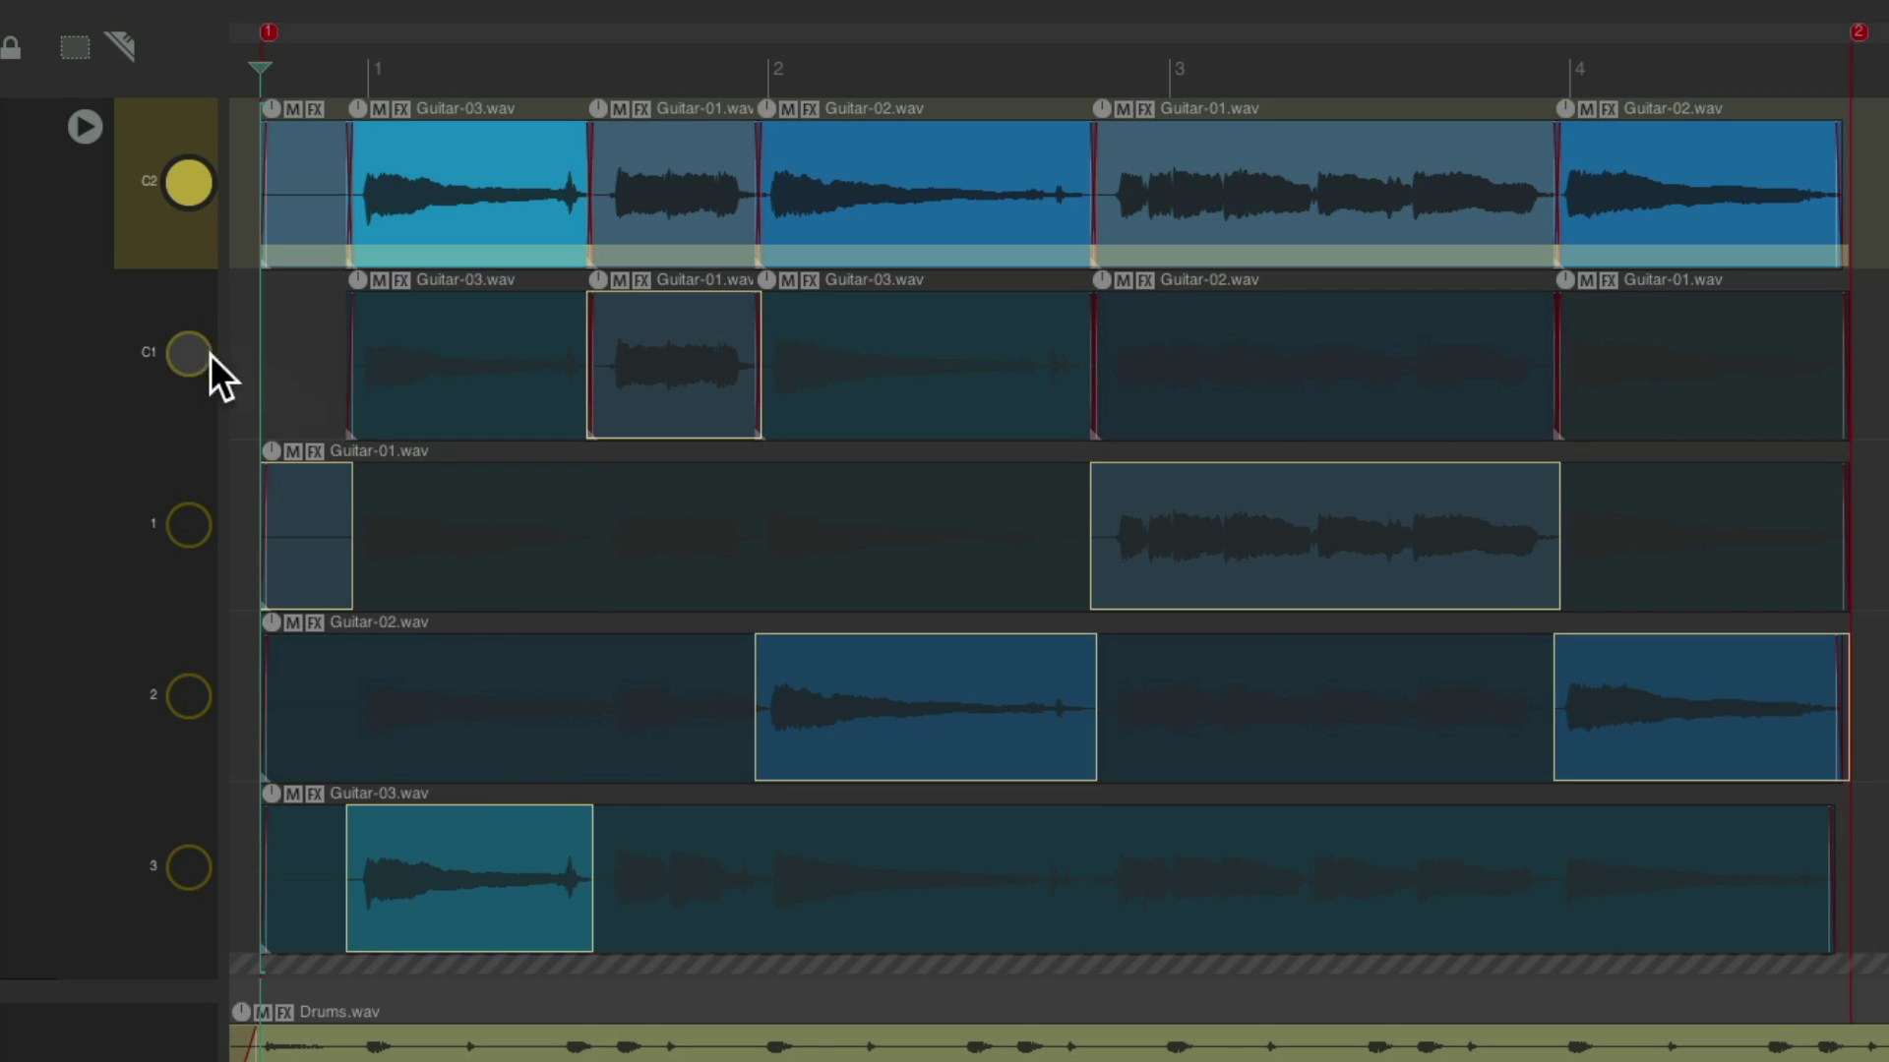
{"action": "left_click", "coordinate": [175, 352]}
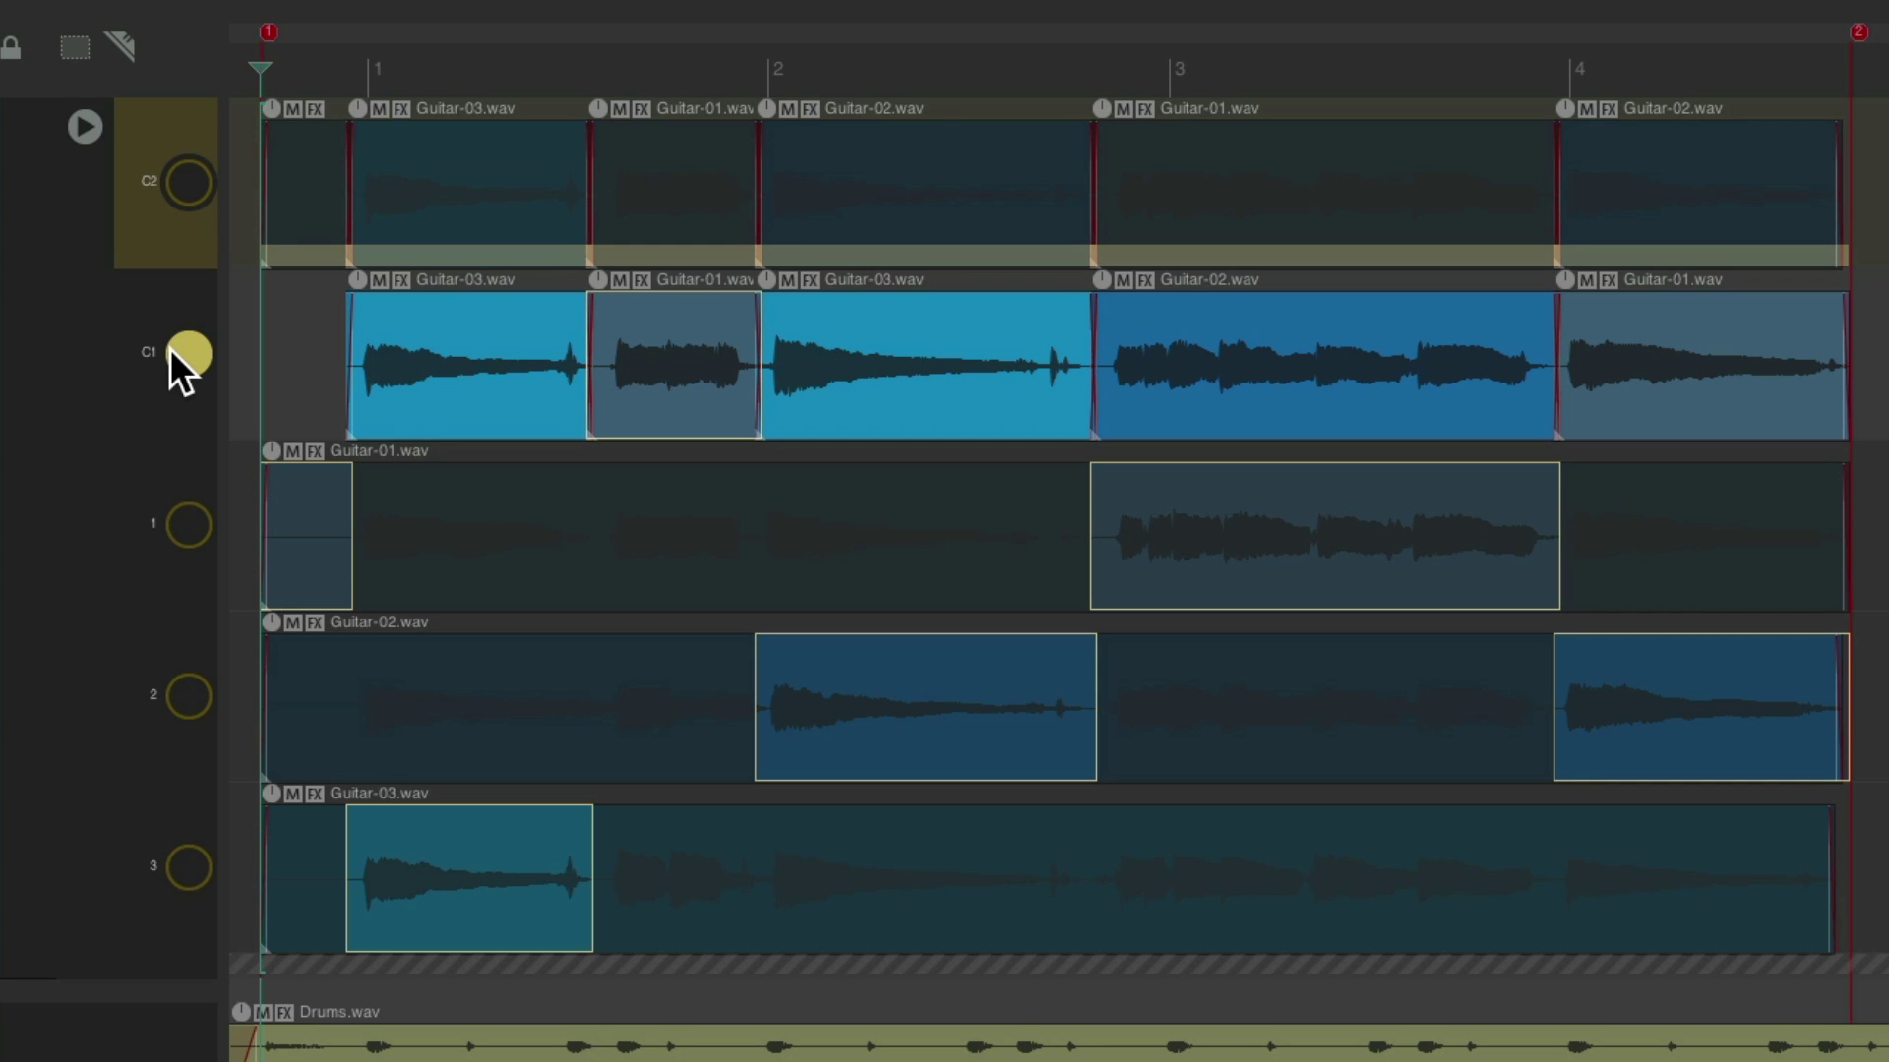
Scroll to bars 4–7, place the edit cursor at bar 4 and start recording a new take.
{"action": "scroll", "coordinate": [612, 551], "scroll_direction": "right", "scroll_amount": 10}
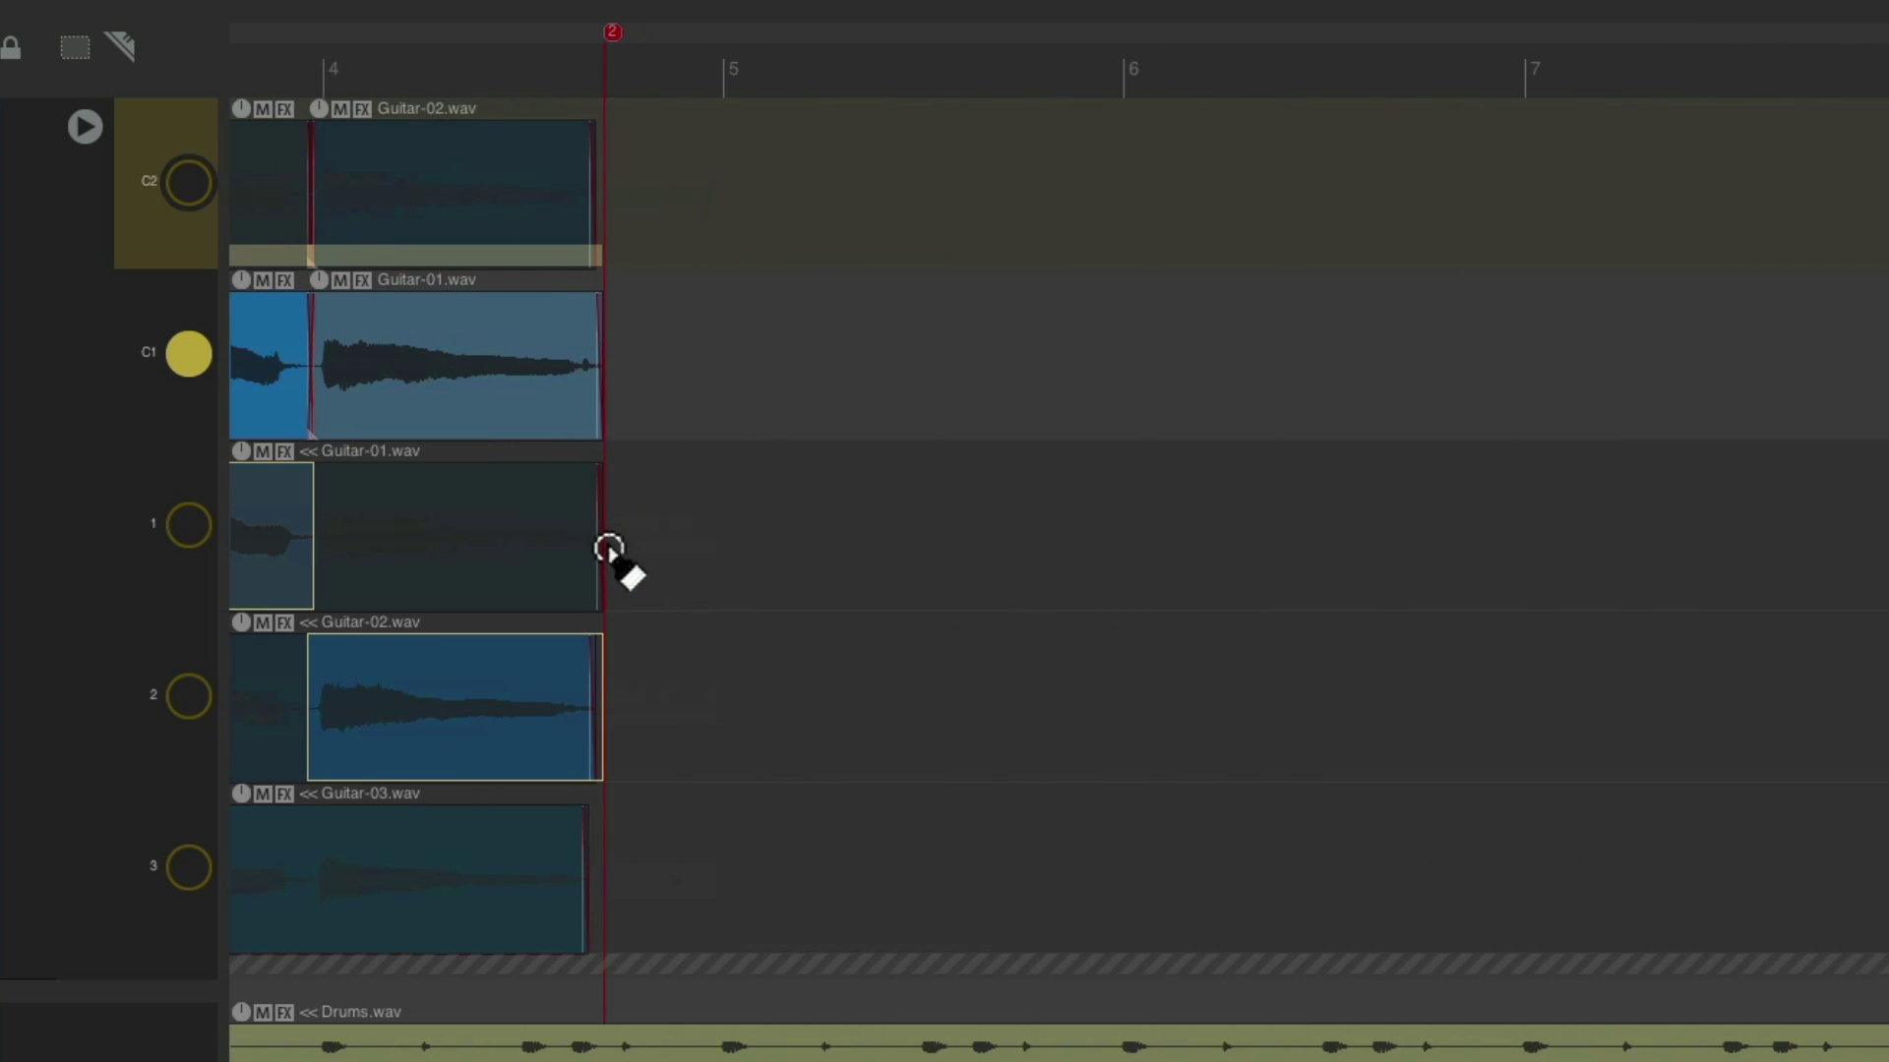
{"action": "key", "text": "3"}
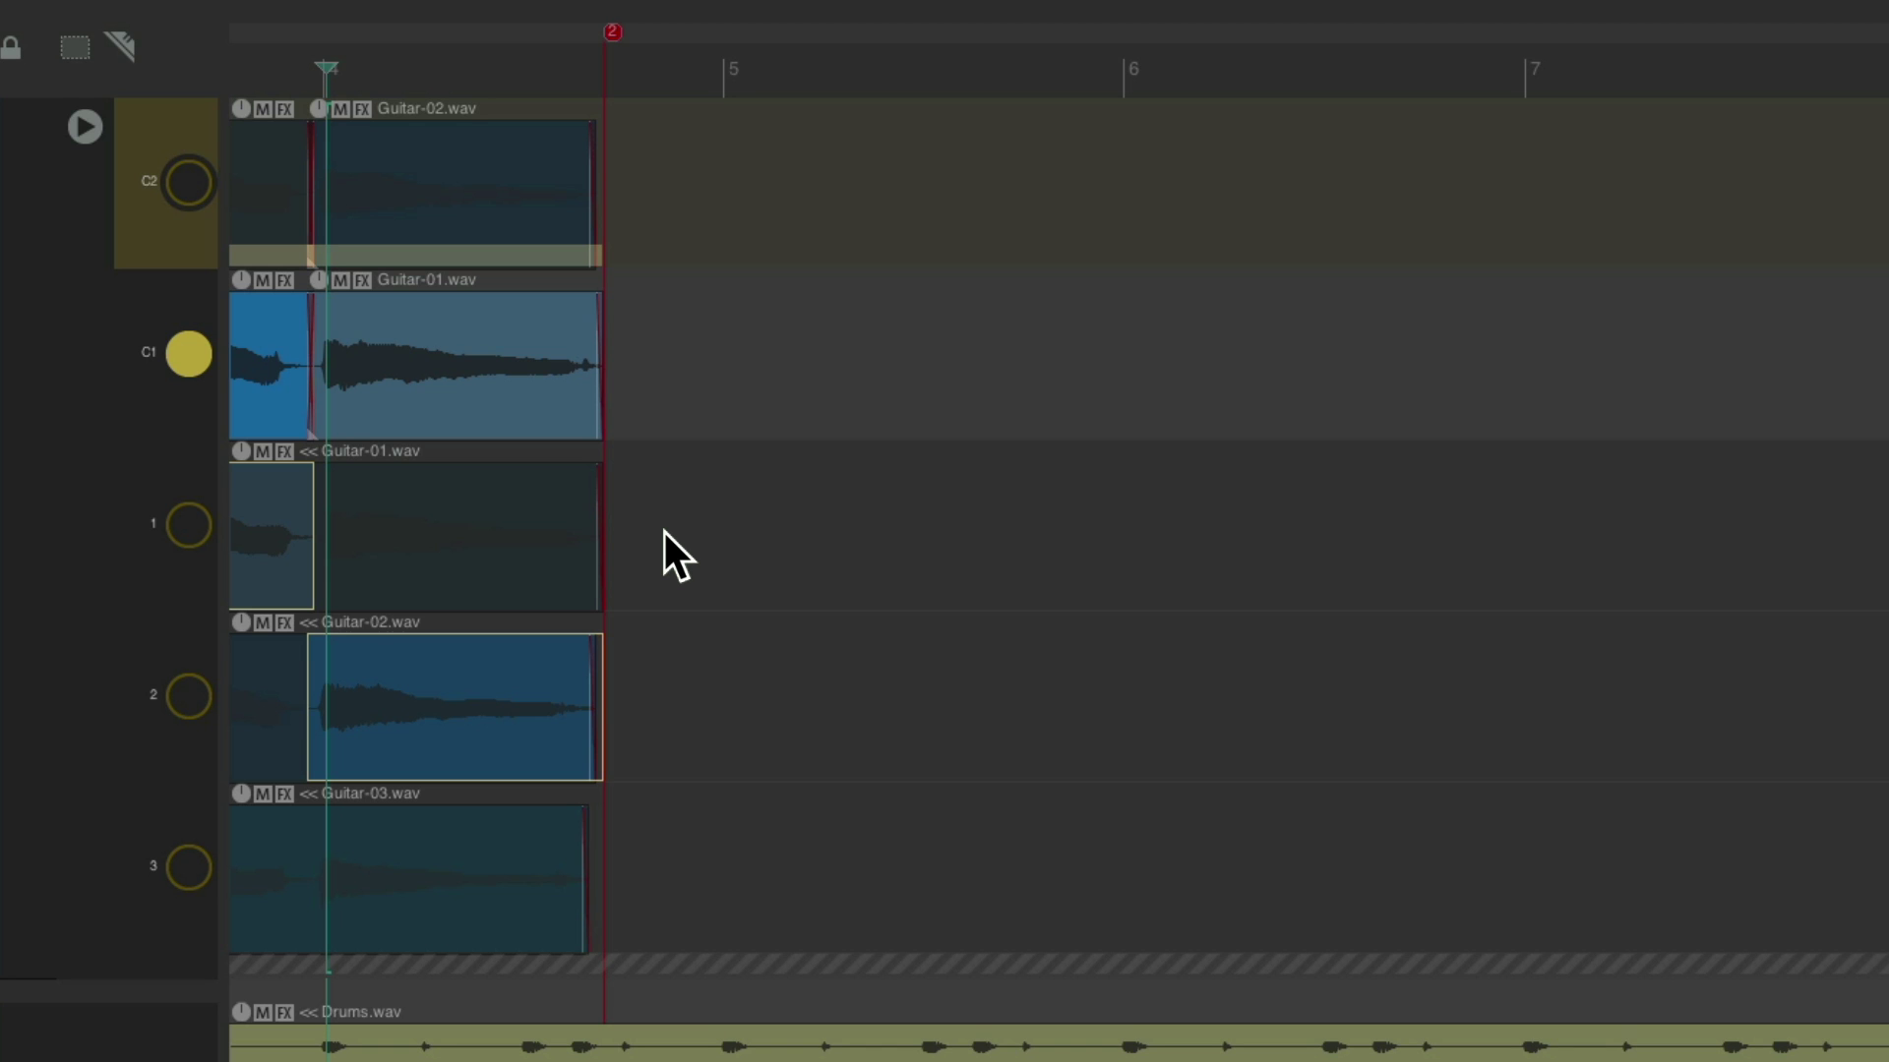
{"action": "key", "text": "space"}
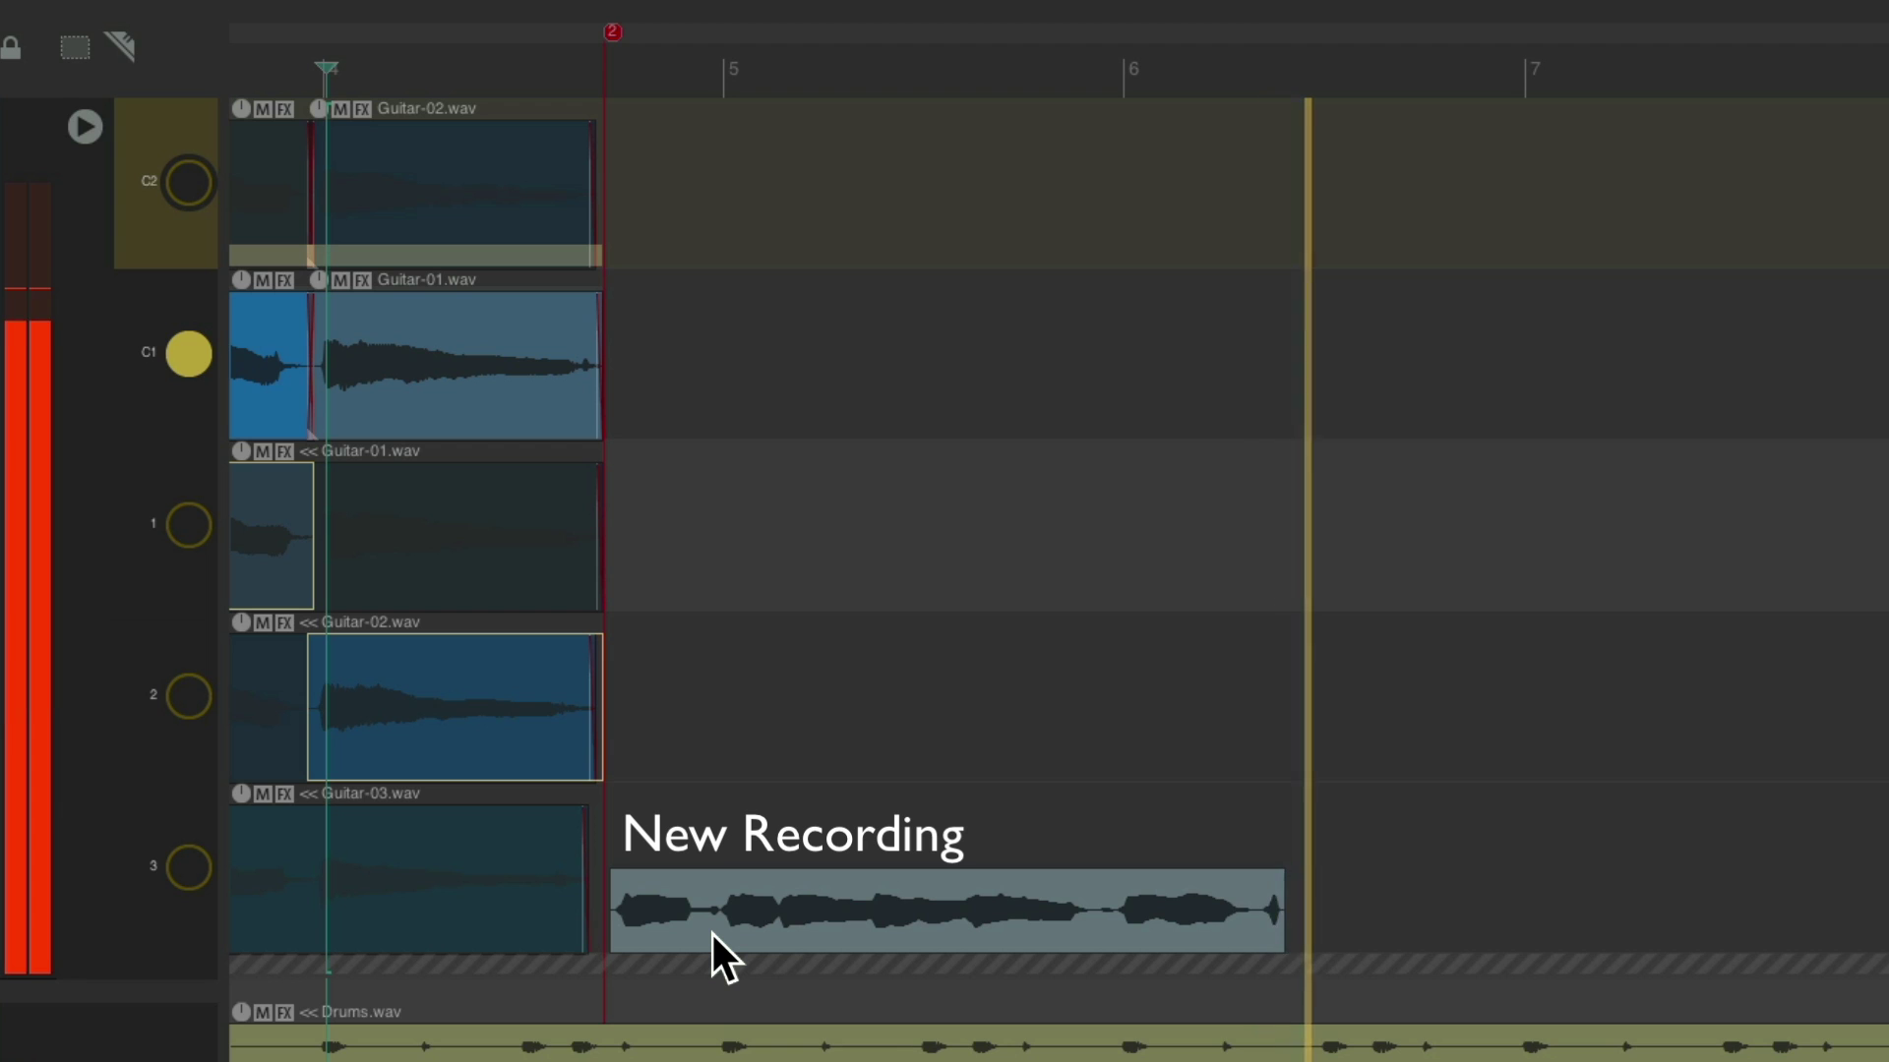
Record Guitar-04, Guitar-05 and Guitar-06 in successive passes into lanes 1, 2 and 3.
{"action": "key", "text": "space"}
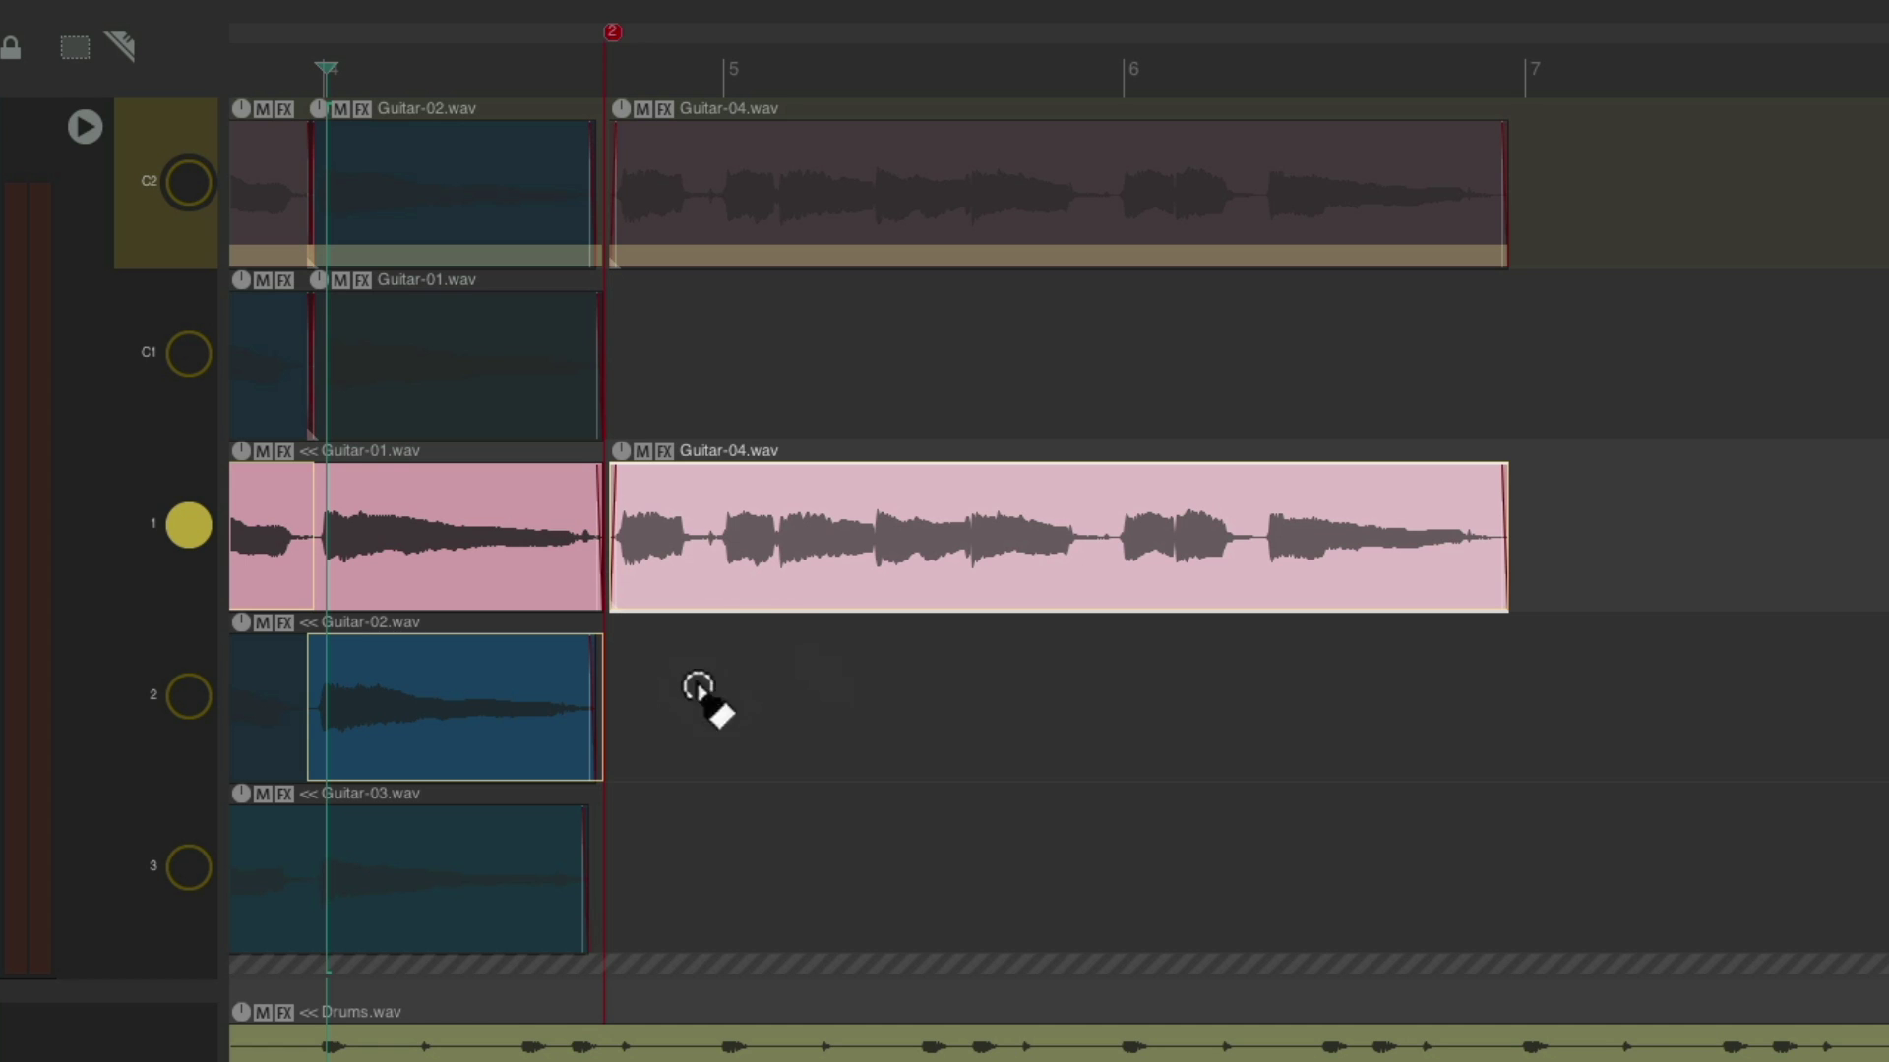
{"action": "key", "text": "space"}
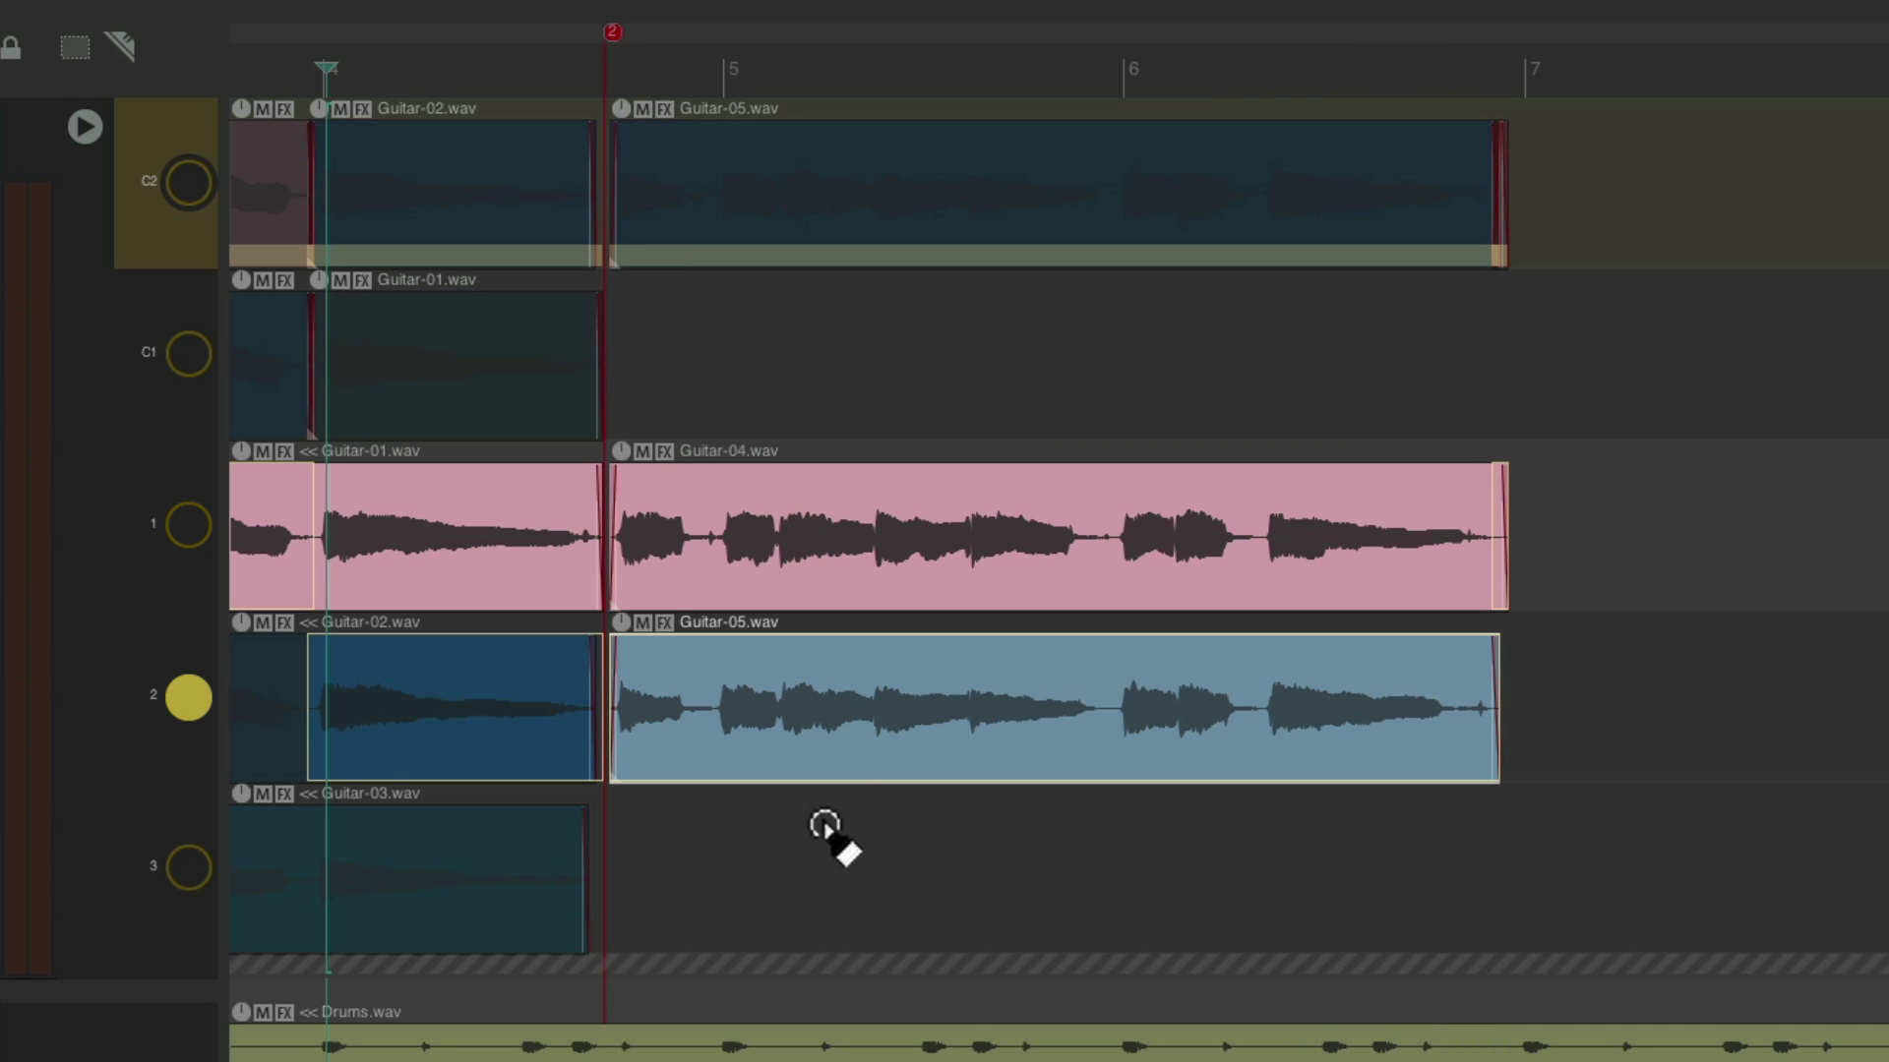
{"action": "key", "text": "space"}
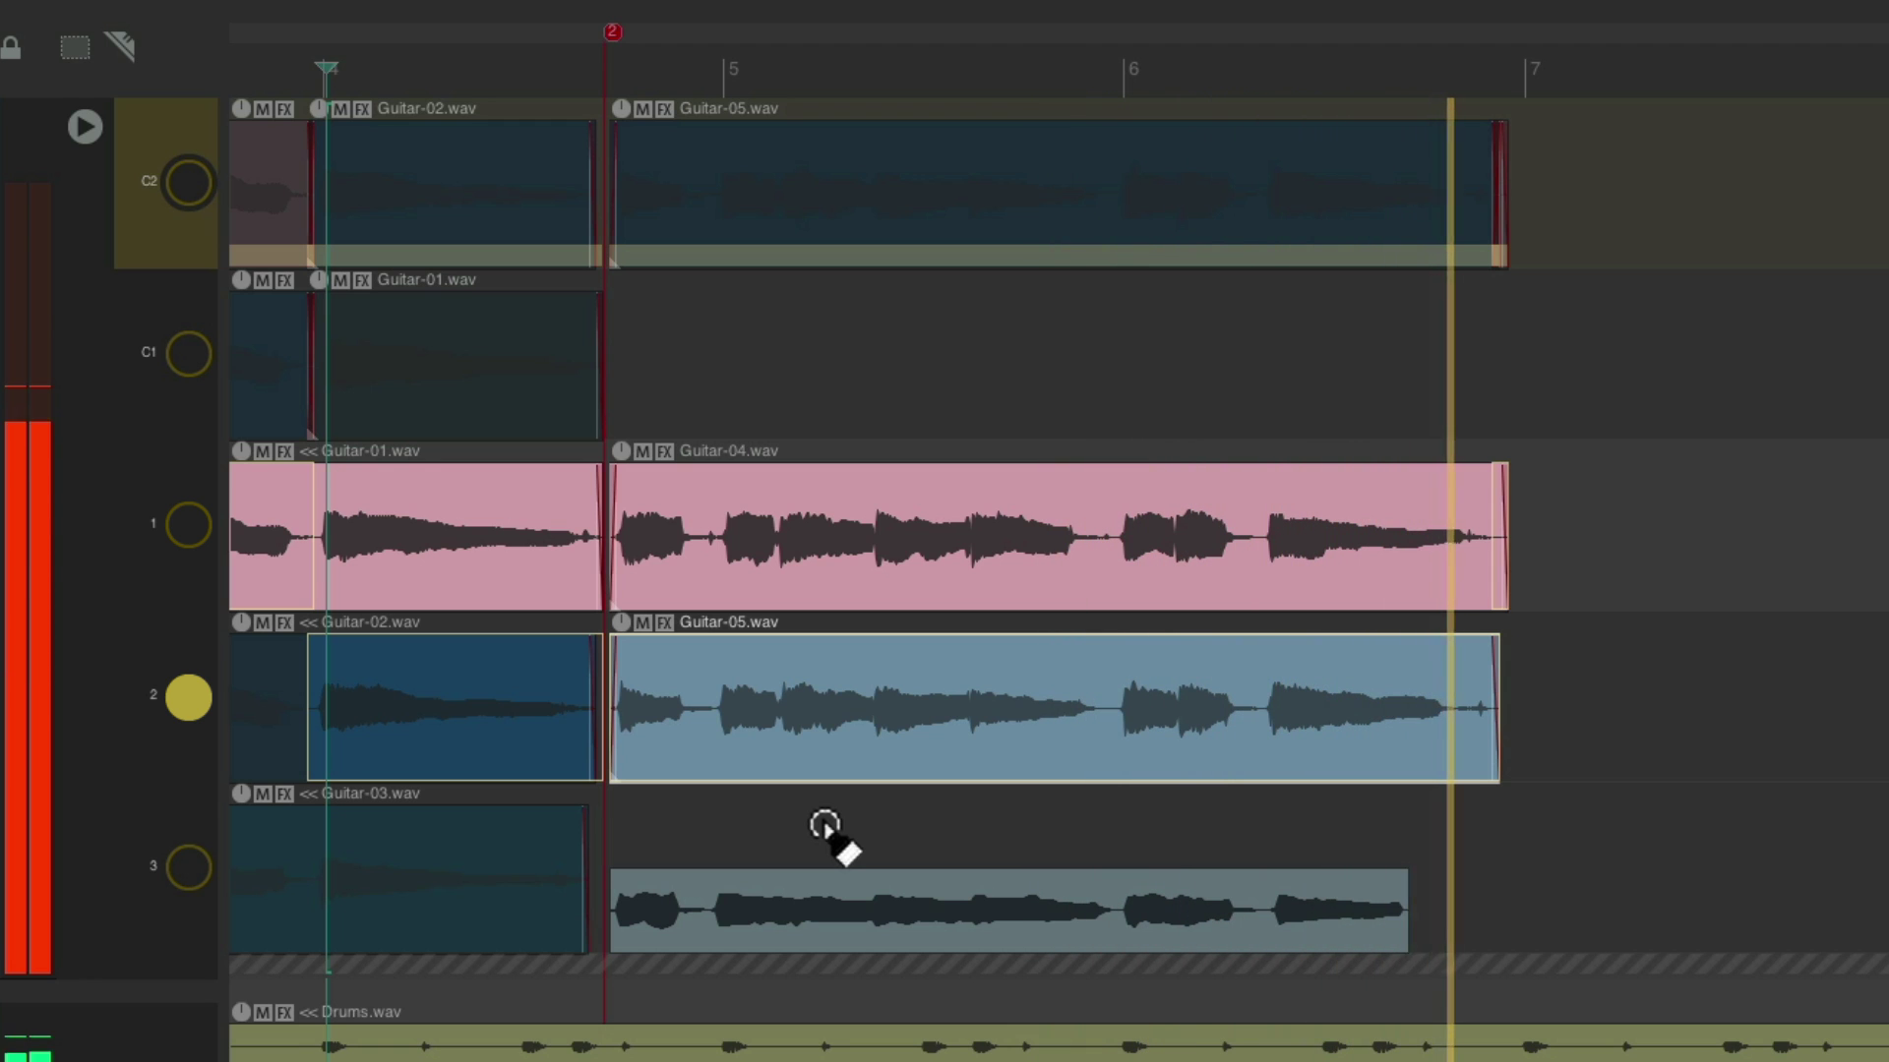
{"action": "key", "text": "space"}
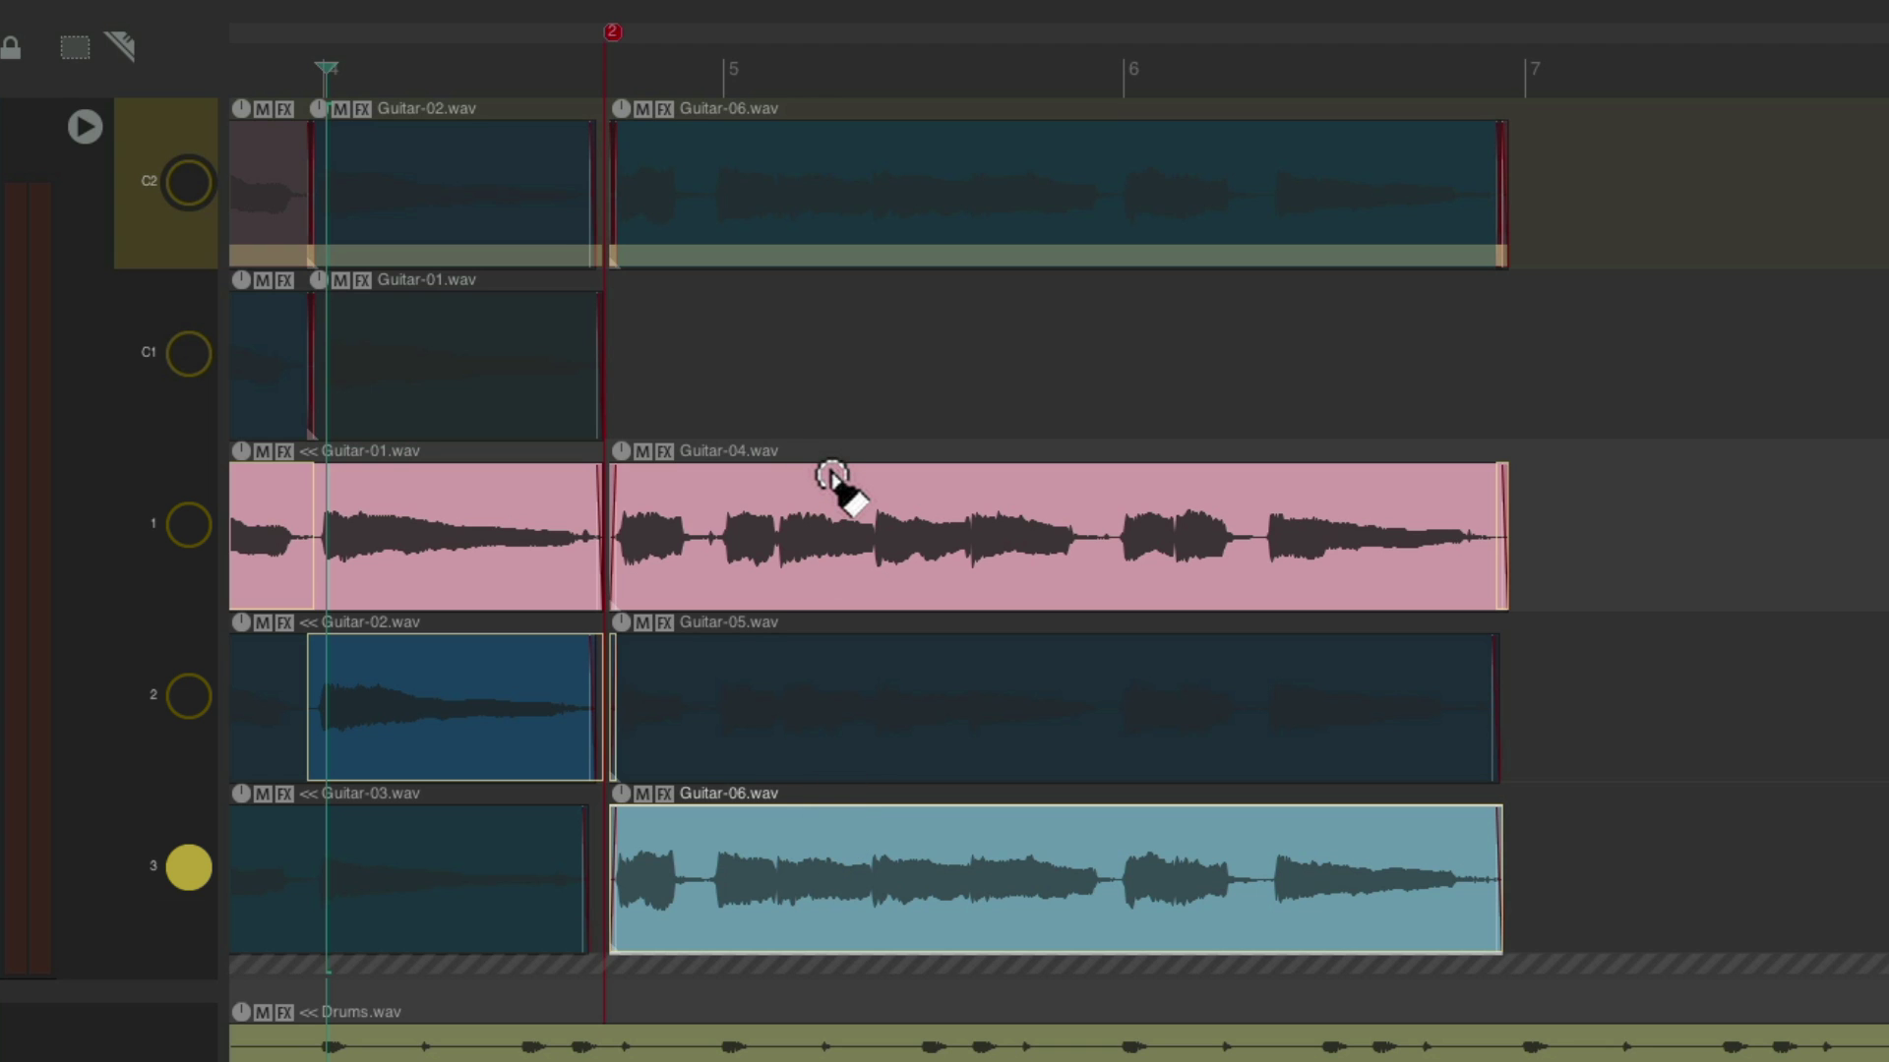
Activate comp C1 and swipe Guitar-04, Guitar-05 and Guitar-06 sections into it.
{"action": "left_click", "coordinate": [189, 182]}
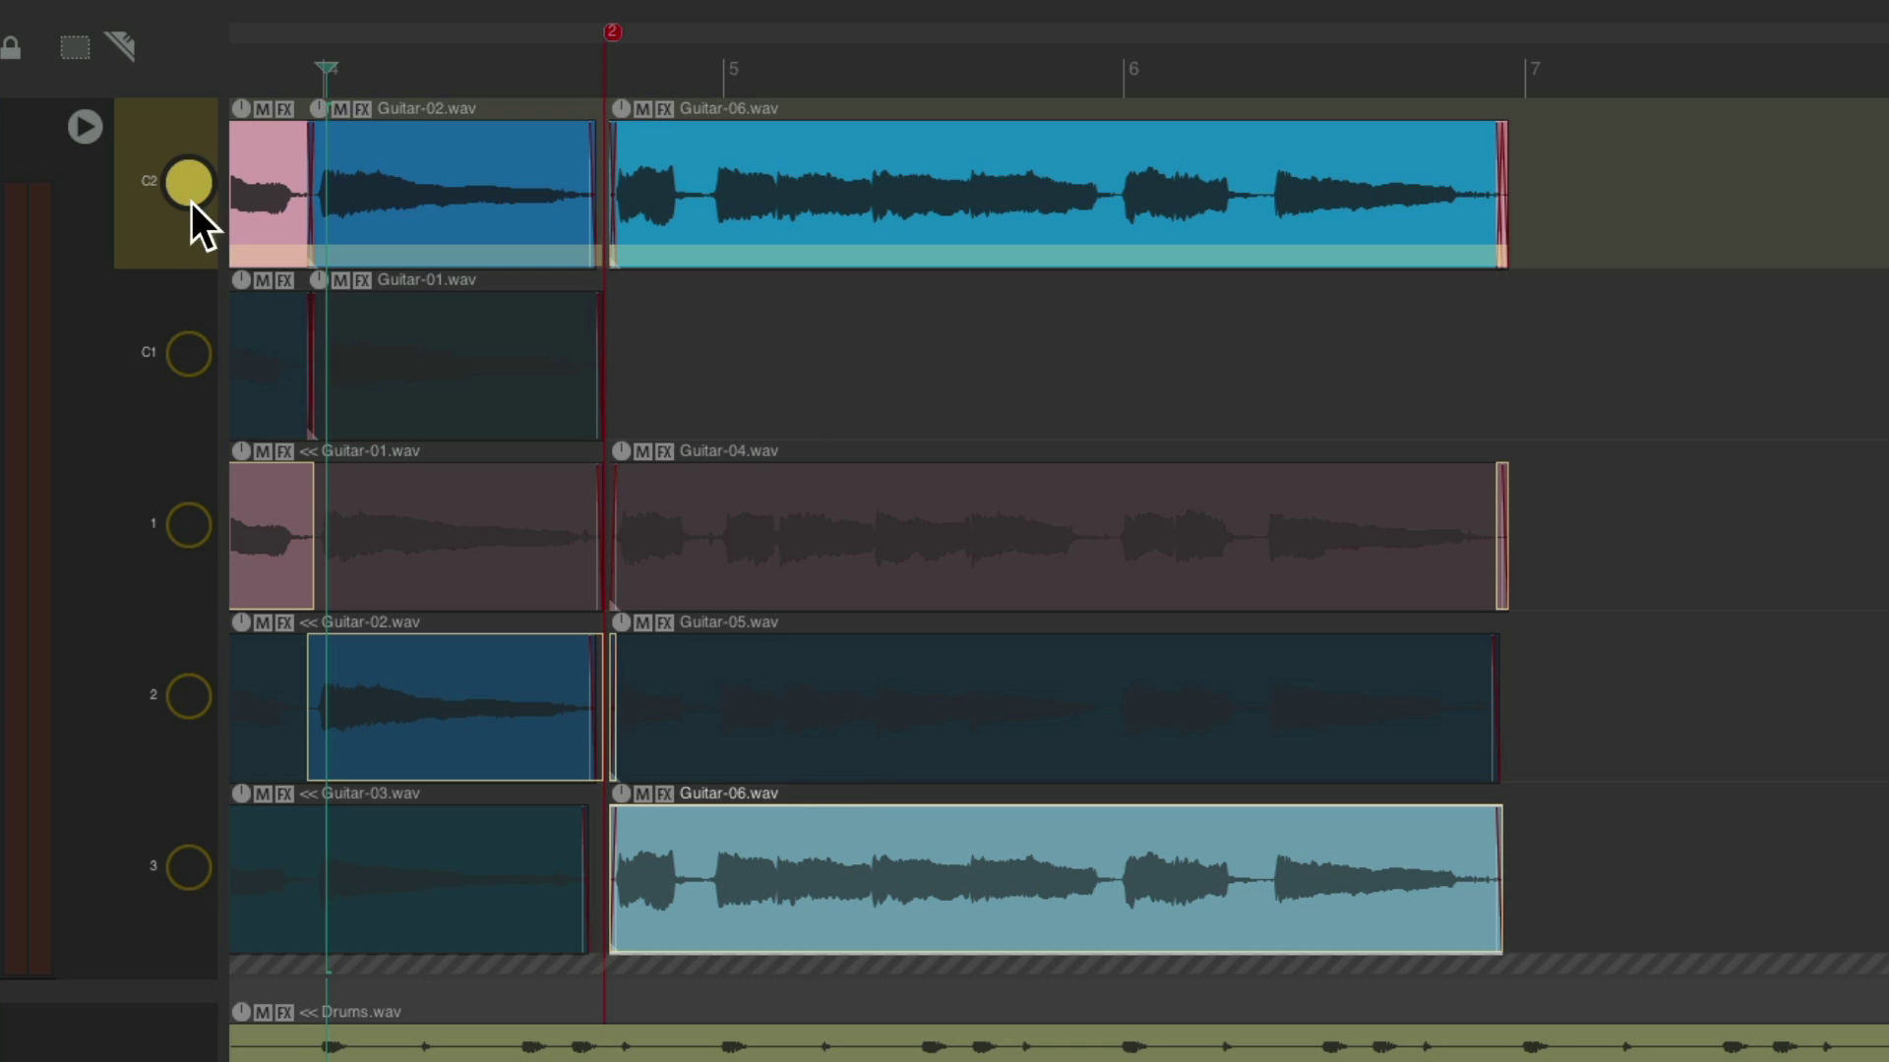
{"action": "left_click", "coordinate": [187, 352]}
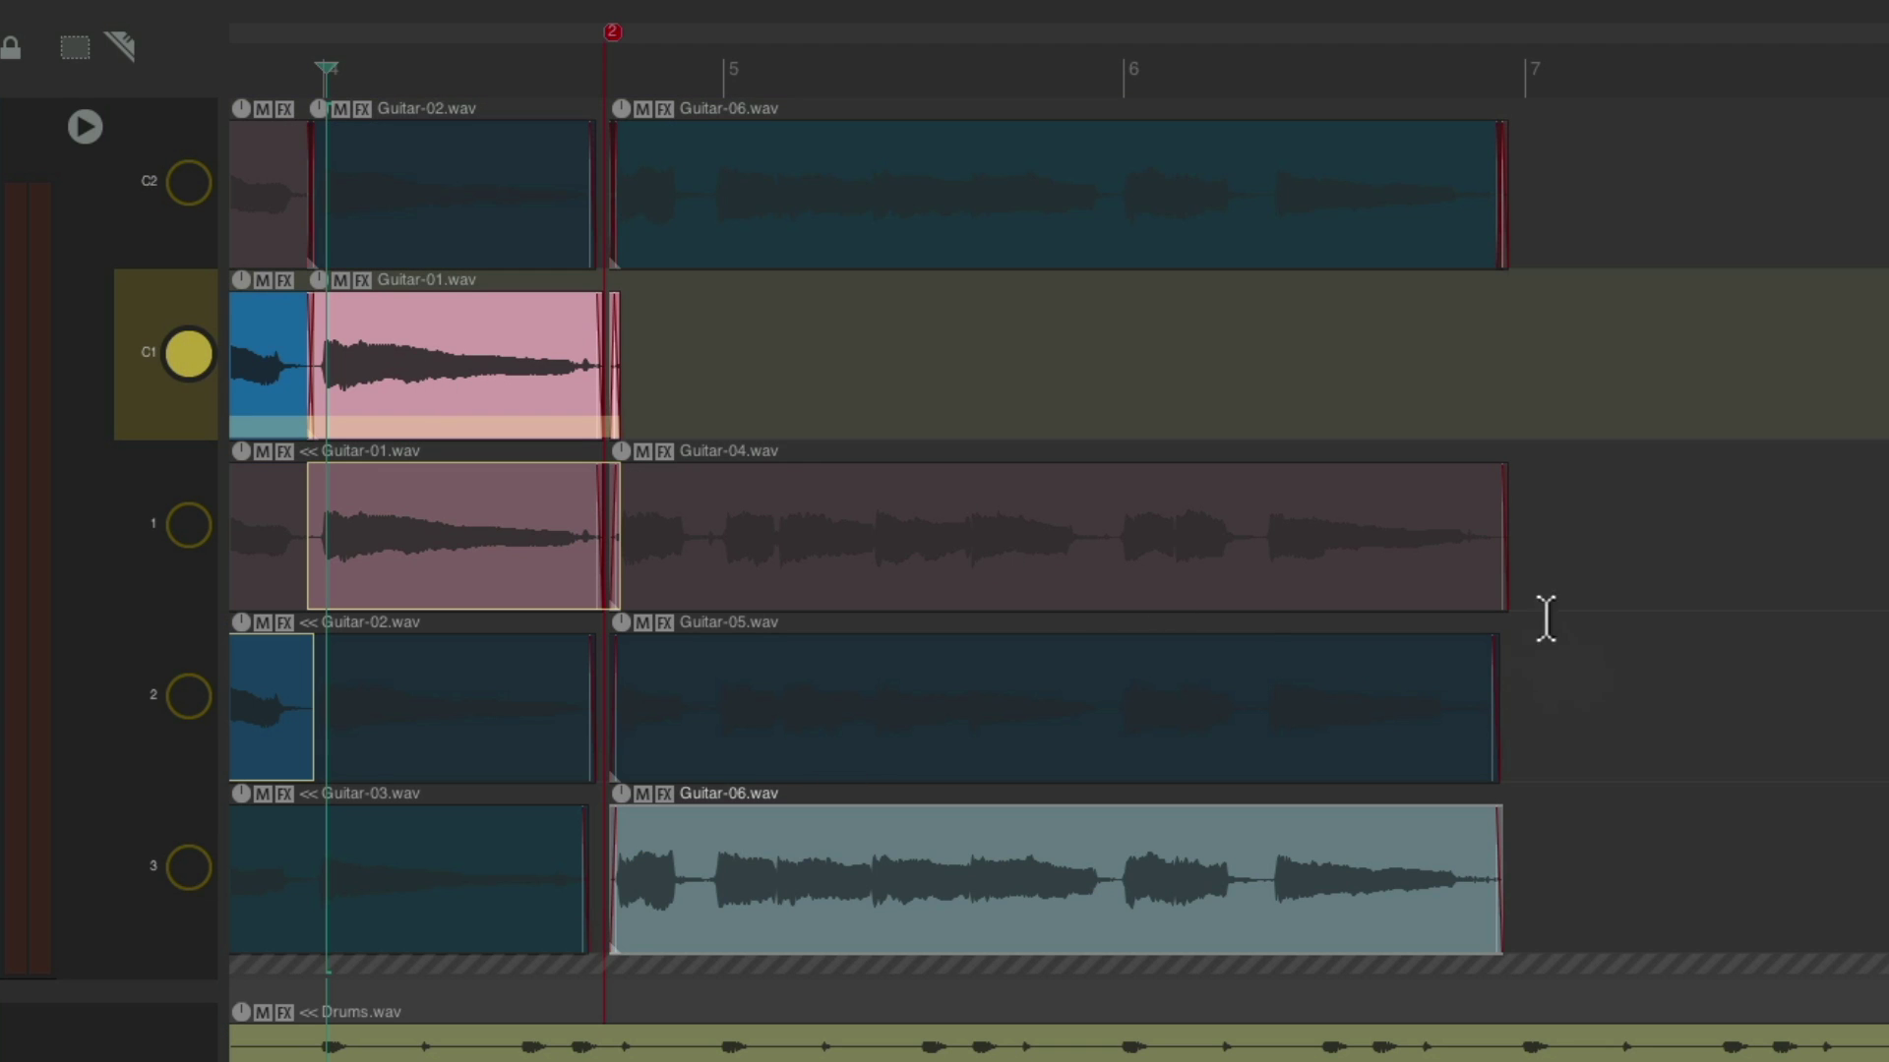
{"action": "left_click_drag", "start_coordinate": [1522, 535], "coordinate": [619, 572]}
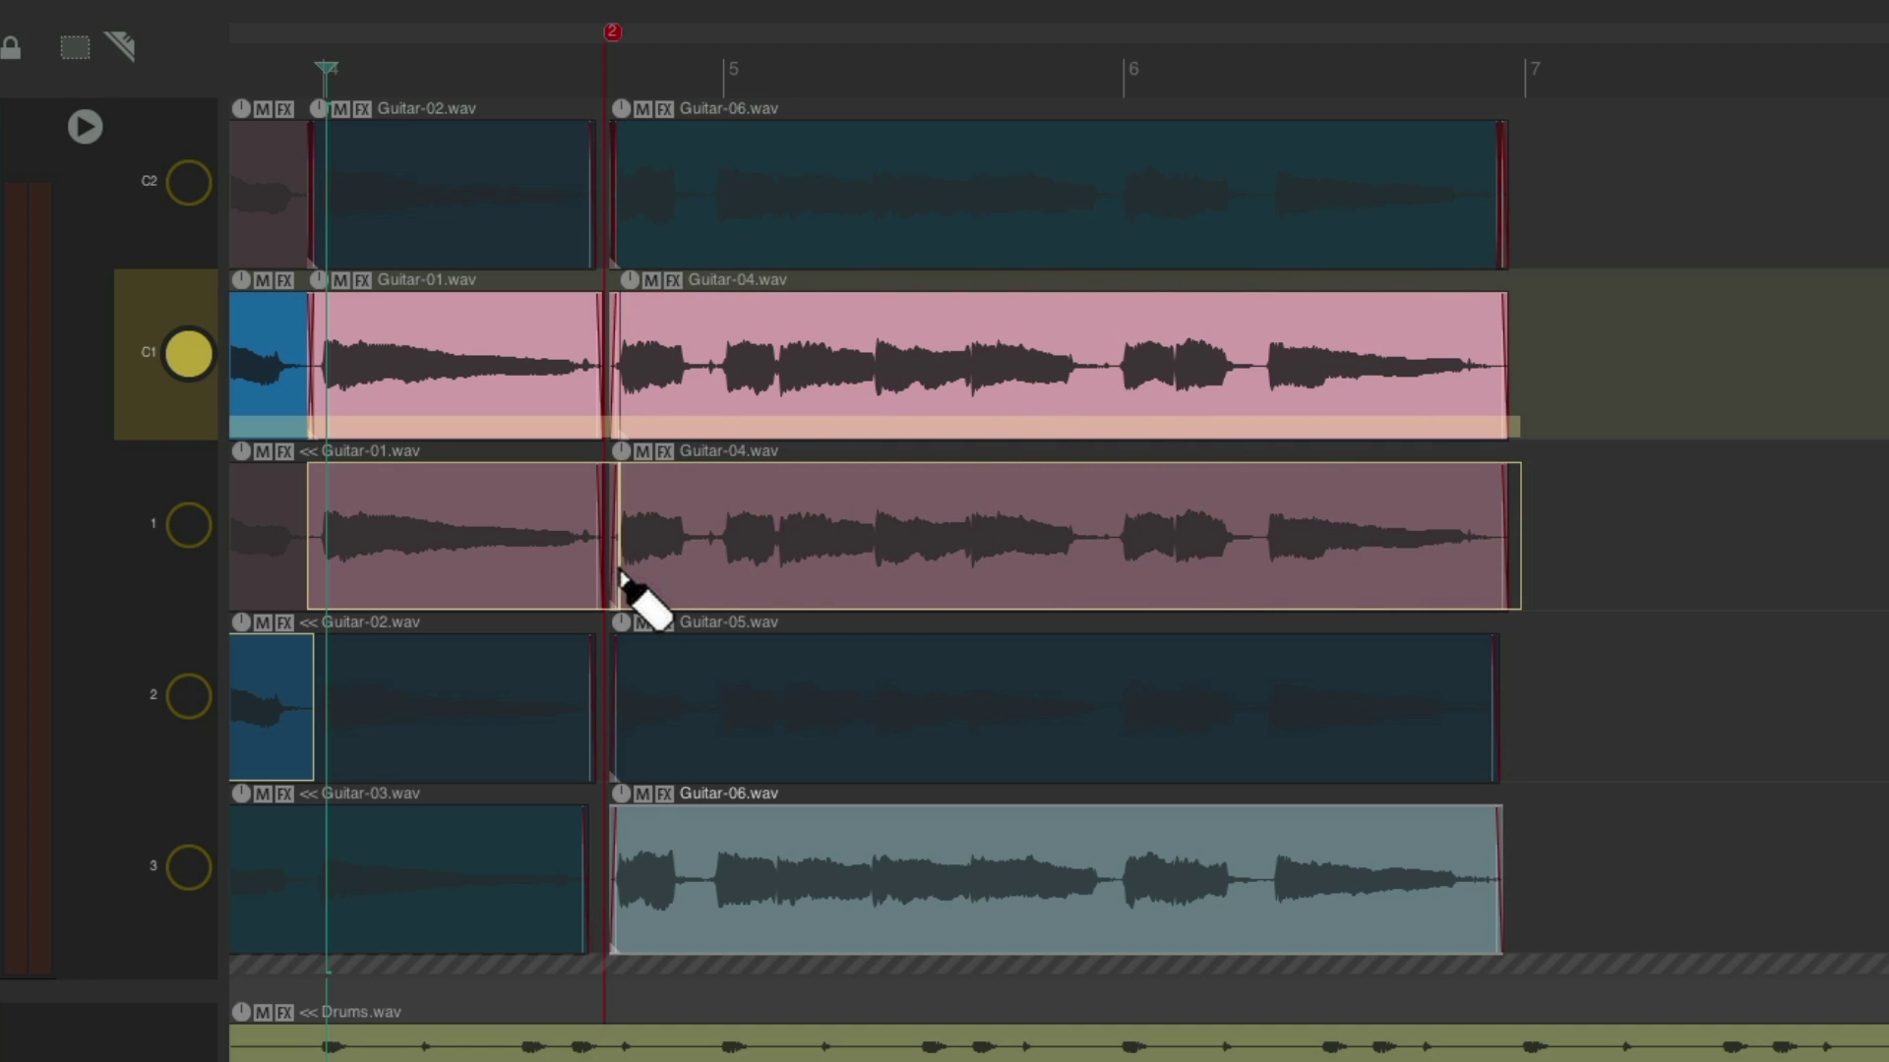
{"action": "left_click", "coordinate": [810, 659]}
{"action": "left_click", "coordinate": [809, 884]}
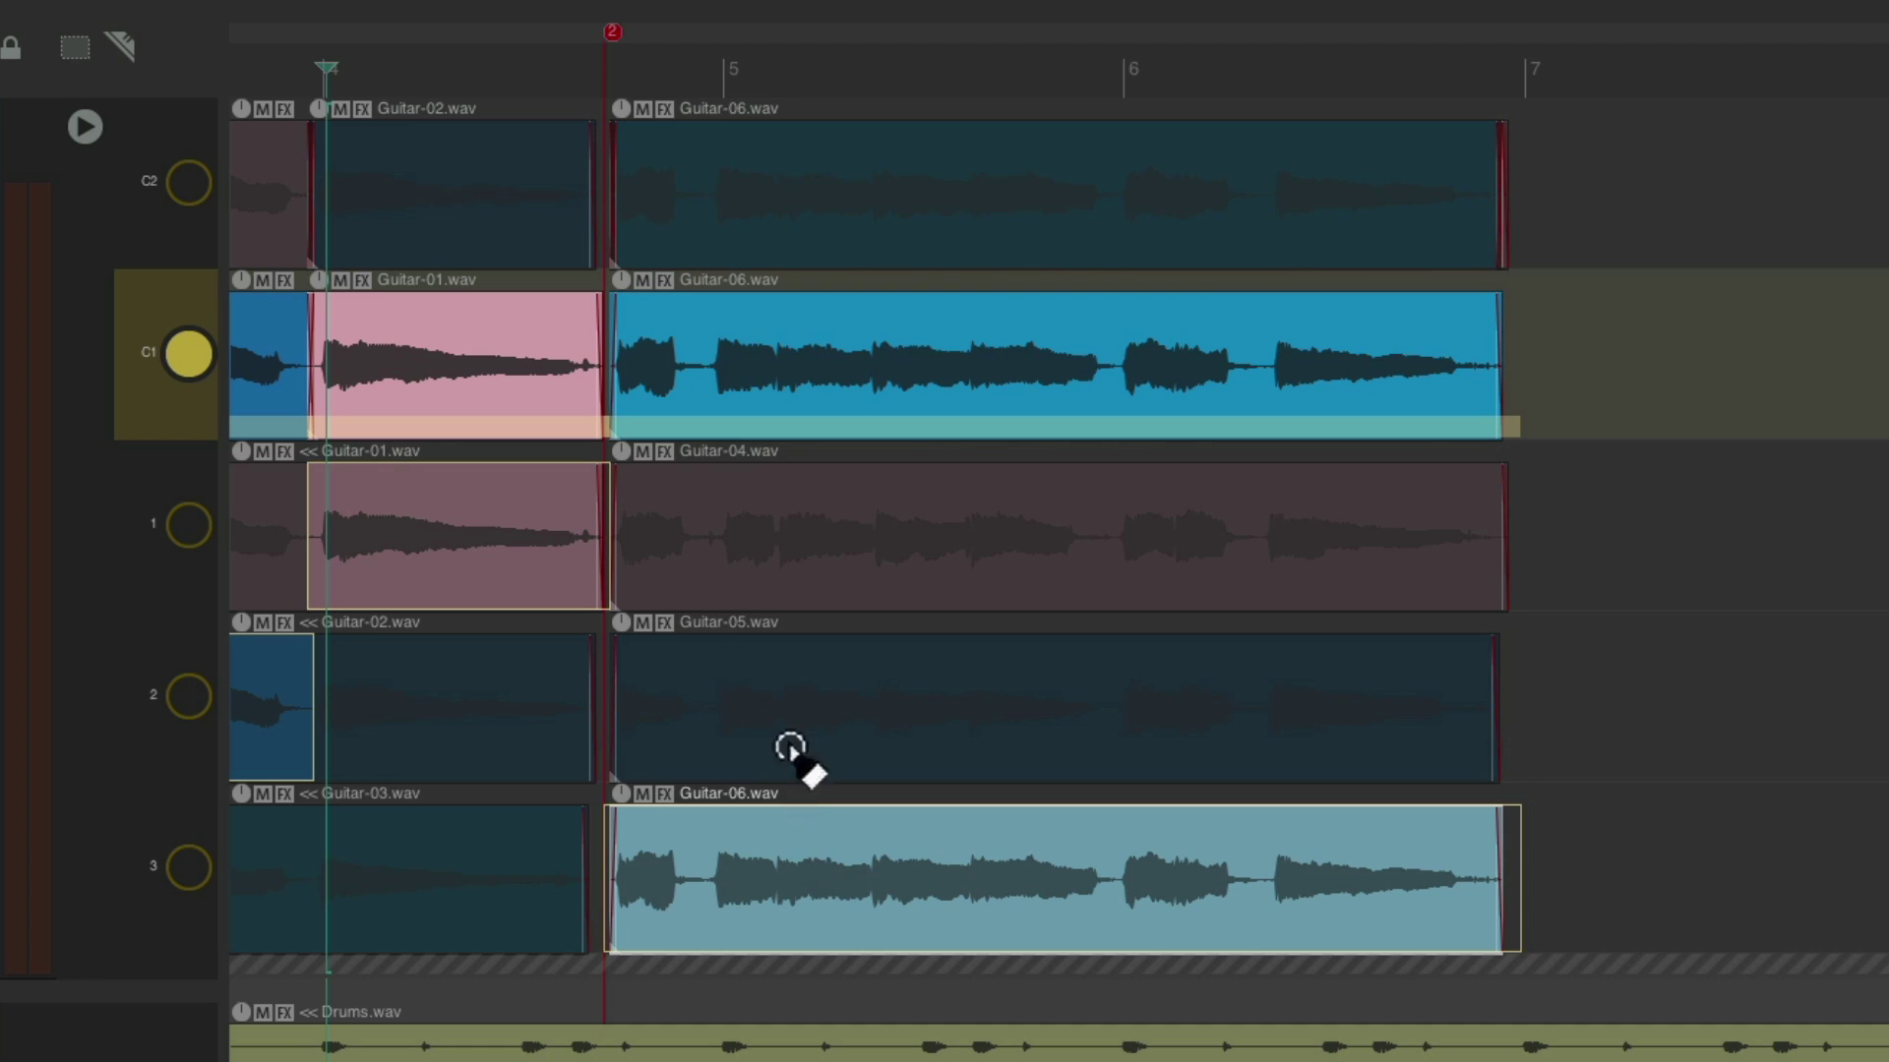
{"action": "mouse_move", "coordinate": [712, 581]}
{"action": "left_mouse_down"}
{"action": "mouse_move", "coordinate": [1107, 578]}
{"action": "mouse_move", "coordinate": [1124, 750]}
{"action": "mouse_move", "coordinate": [1235, 741]}
{"action": "mouse_move", "coordinate": [1280, 575]}
{"action": "mouse_move", "coordinate": [1500, 556]}
{"action": "left_mouse_up"}
Audition C1 from marker 2, refining it with Guitar-05, Guitar-04 and Guitar-06 sections.
{"action": "key", "text": "2"}
{"action": "key", "text": "space"}
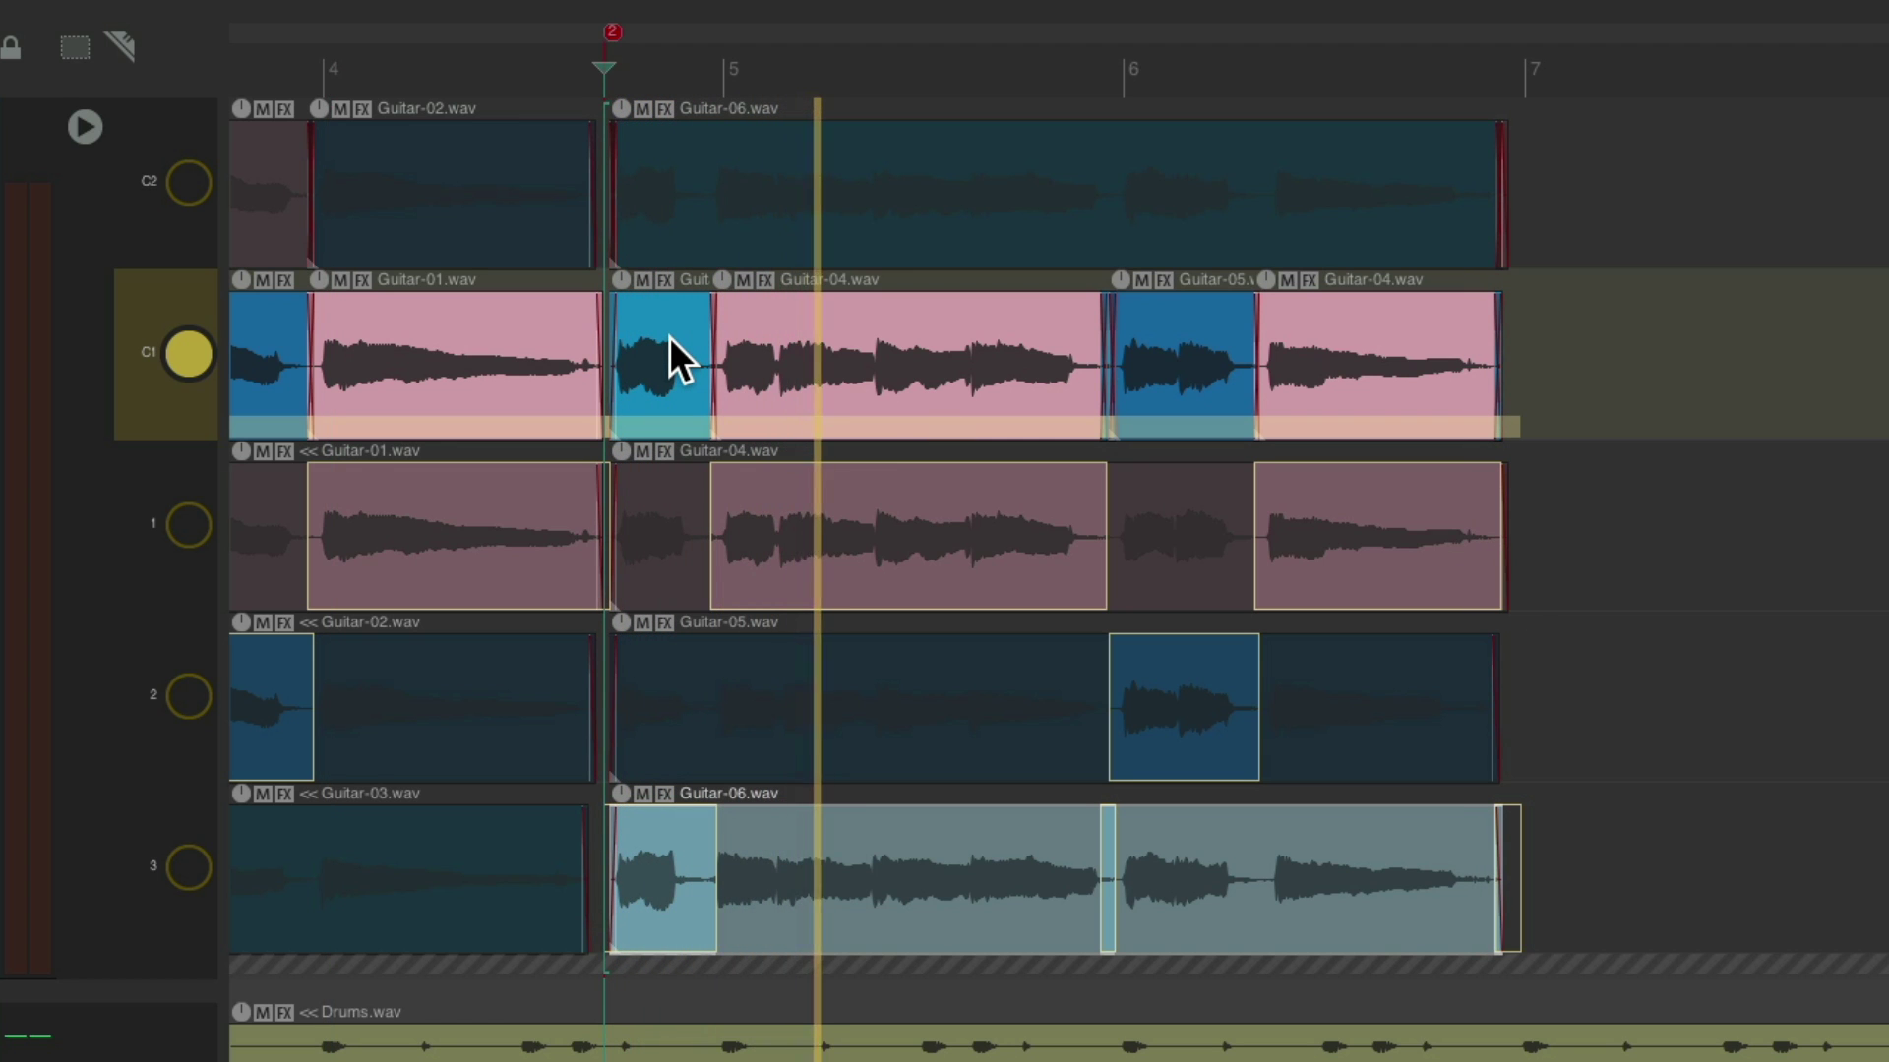
{"action": "key", "text": "space"}
{"action": "left_click", "coordinate": [855, 683]}
{"action": "key", "text": "space"}
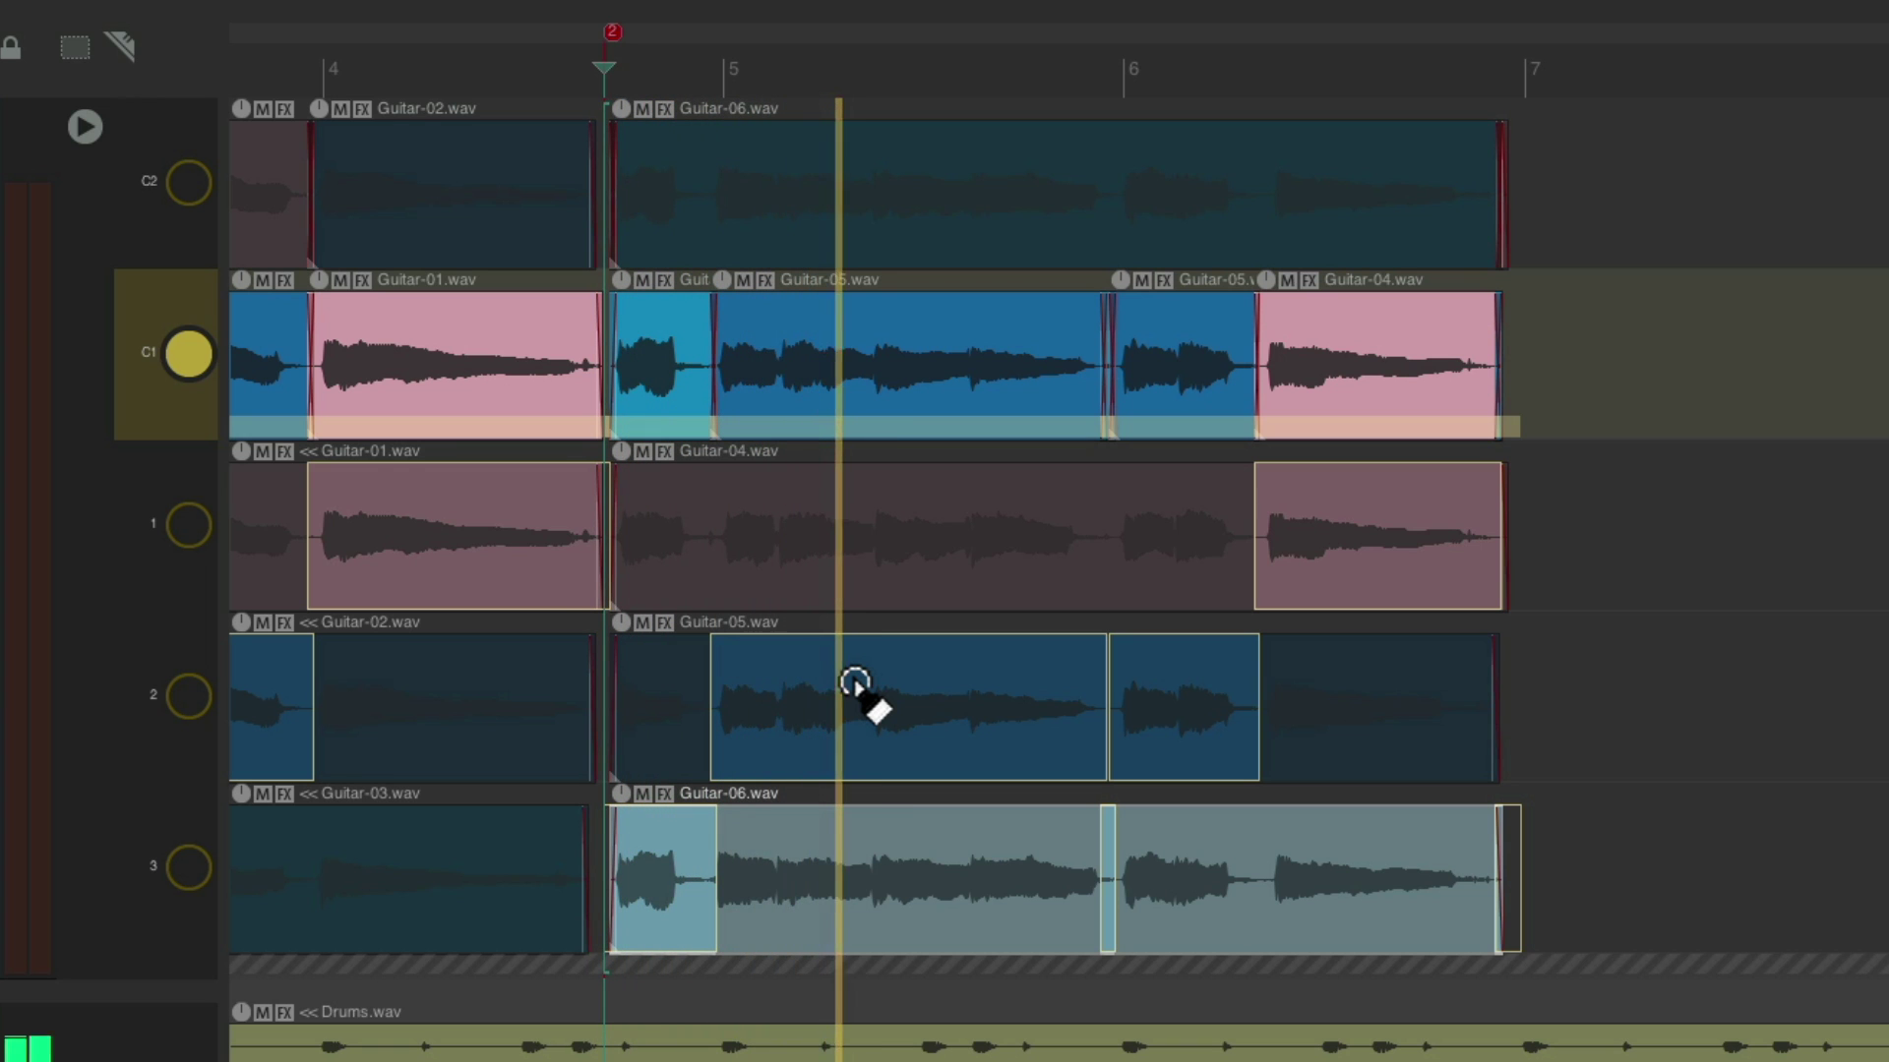
{"action": "key", "text": "space"}
{"action": "left_click", "coordinate": [662, 516]}
{"action": "key", "text": "space"}
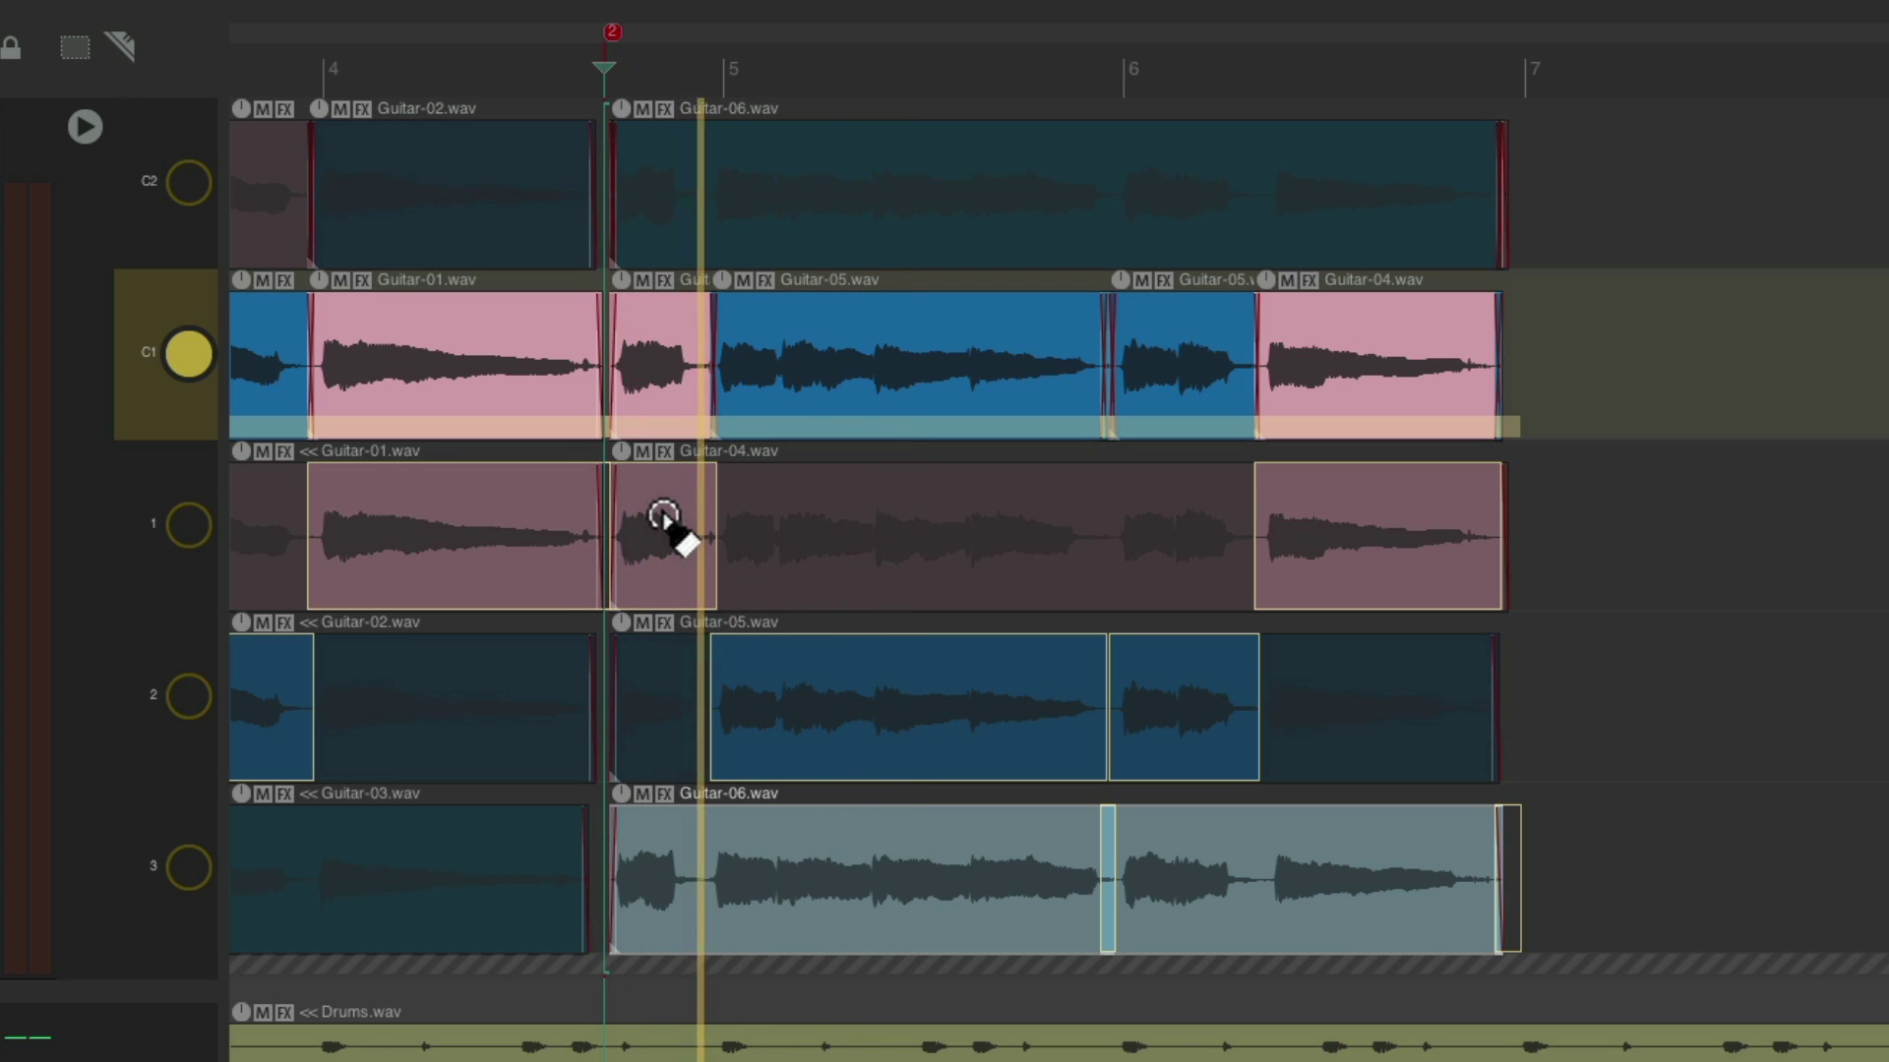
{"action": "key", "text": "space"}
{"action": "left_click", "coordinate": [930, 830]}
{"action": "key", "text": "space"}
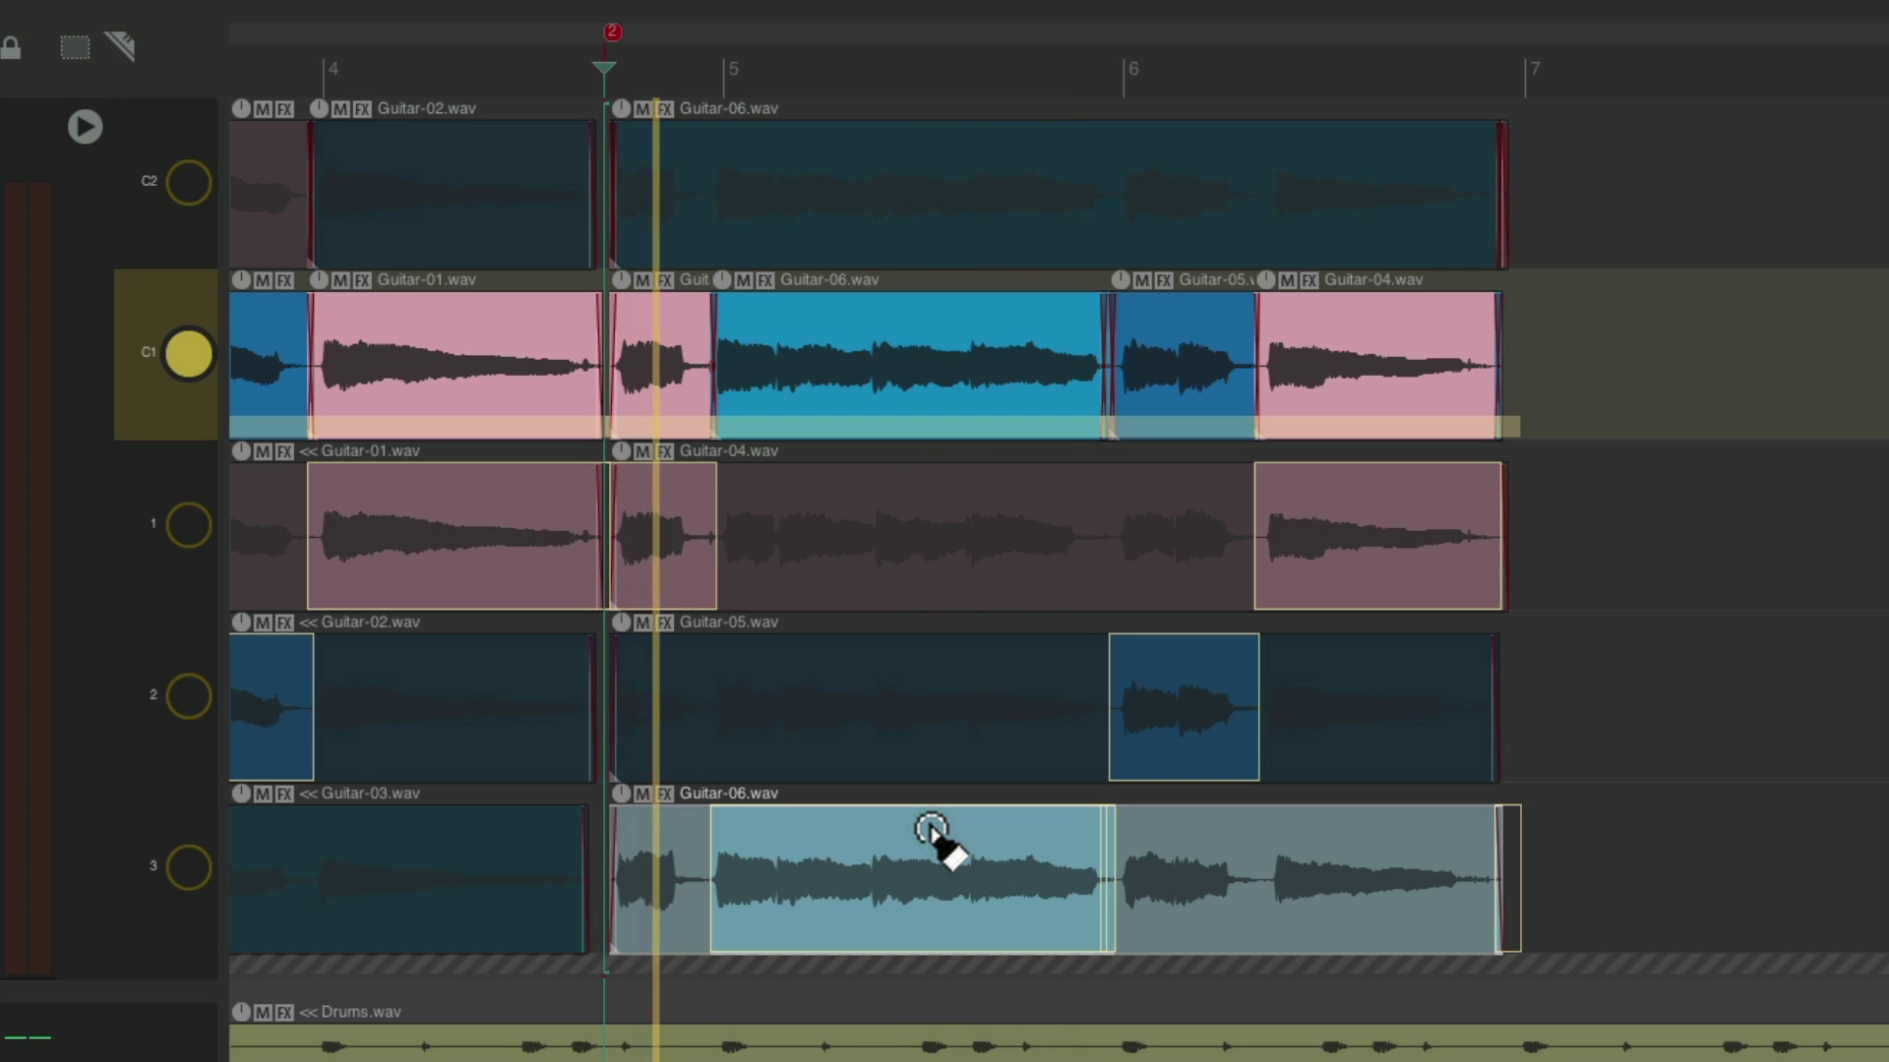
{"action": "key", "text": "space"}
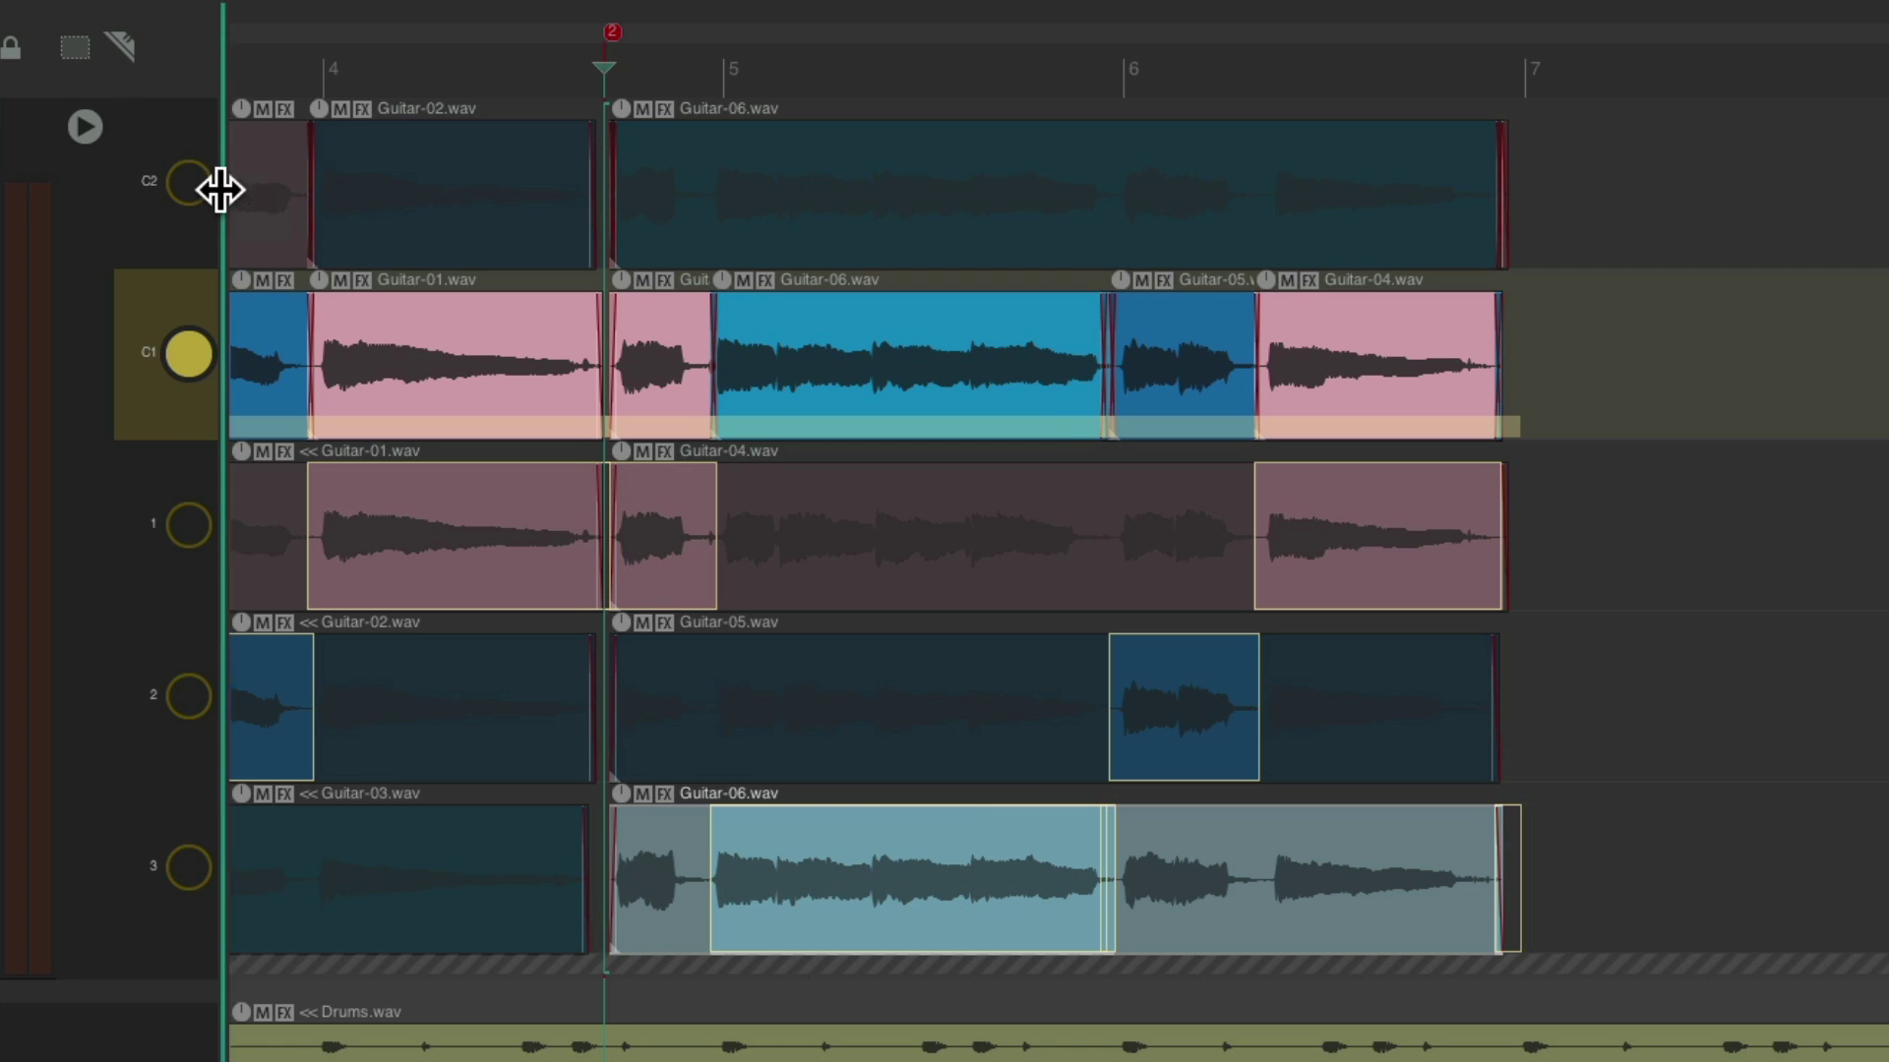
Make C2 active, copy C1's comp, swipe lanes 1–3 sections into C2 and audition it.
{"action": "left_click", "coordinate": [189, 183]}
{"action": "left_click", "coordinate": [666, 330]}
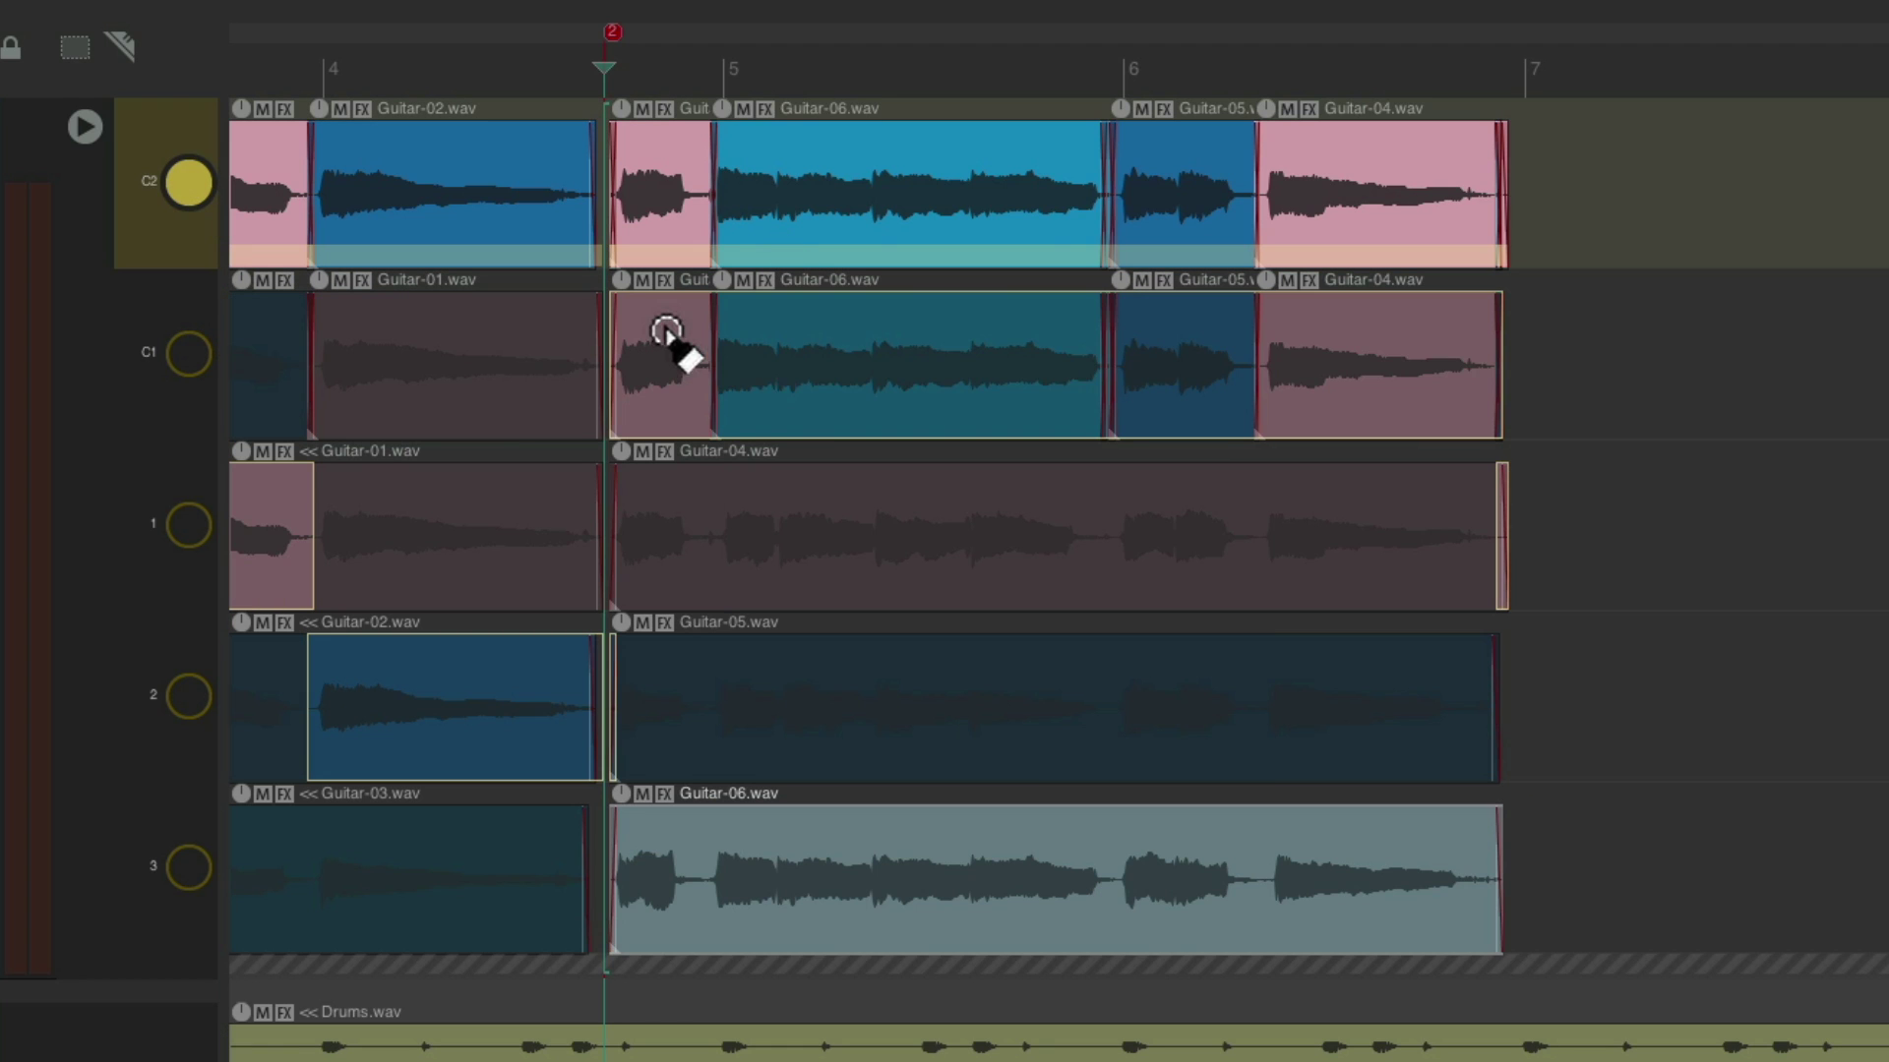
{"action": "left_click_drag", "start_coordinate": [715, 577], "coordinate": [1104, 562]}
{"action": "left_click_drag", "start_coordinate": [1111, 738], "coordinate": [1251, 730]}
{"action": "left_click_drag", "start_coordinate": [1254, 885], "coordinate": [1471, 890]}
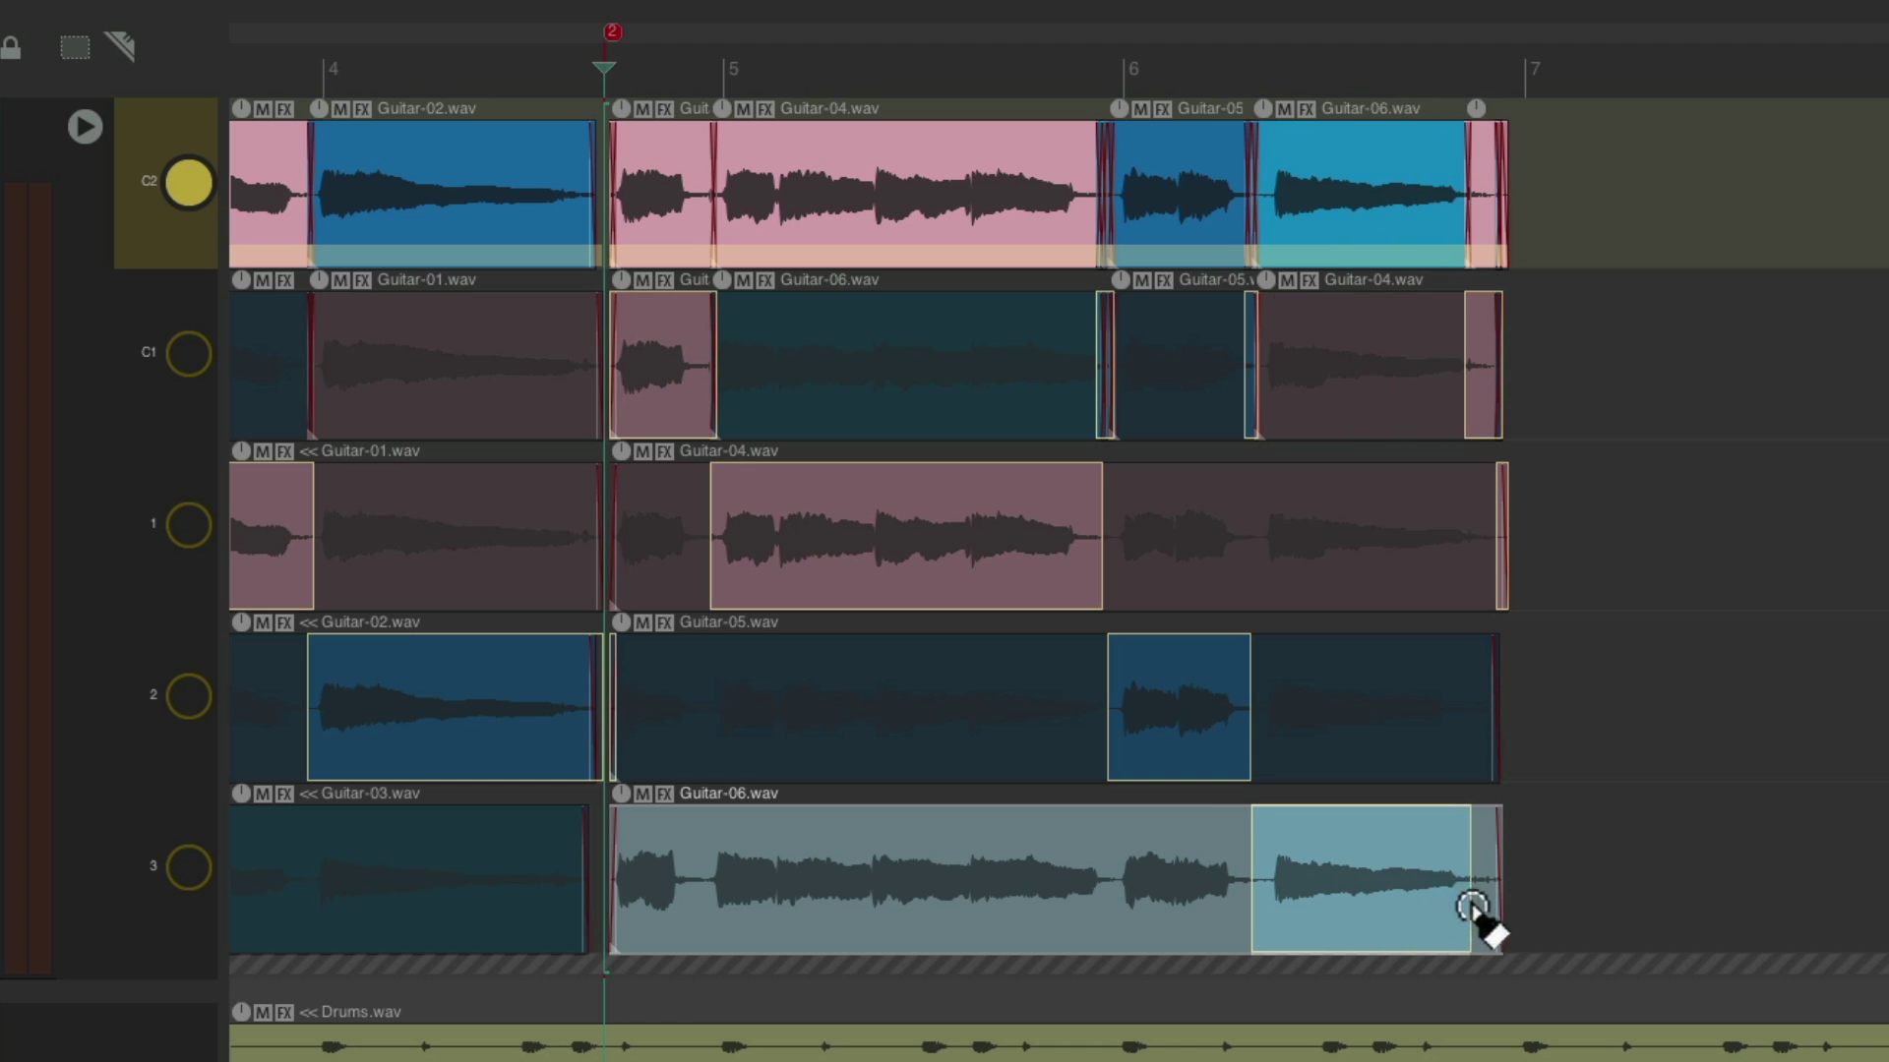
{"action": "key", "text": "space"}
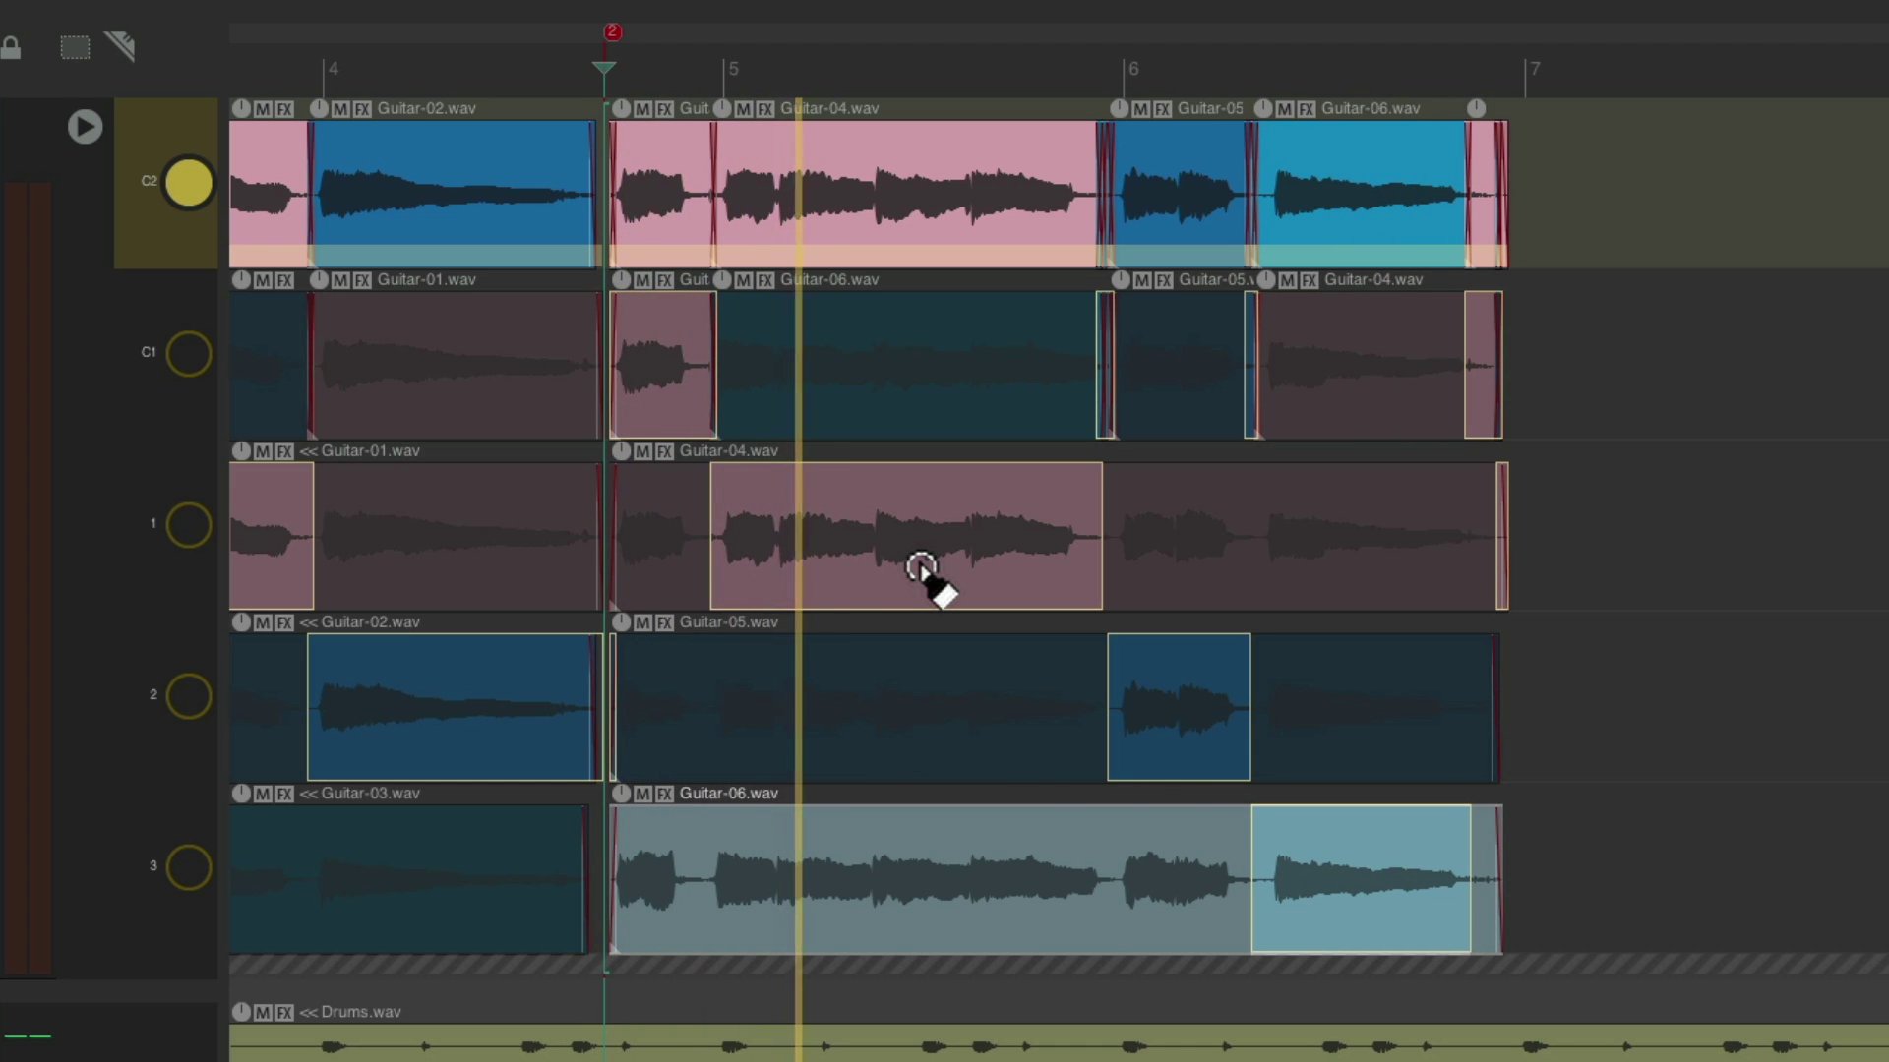
{"action": "key", "text": "space"}
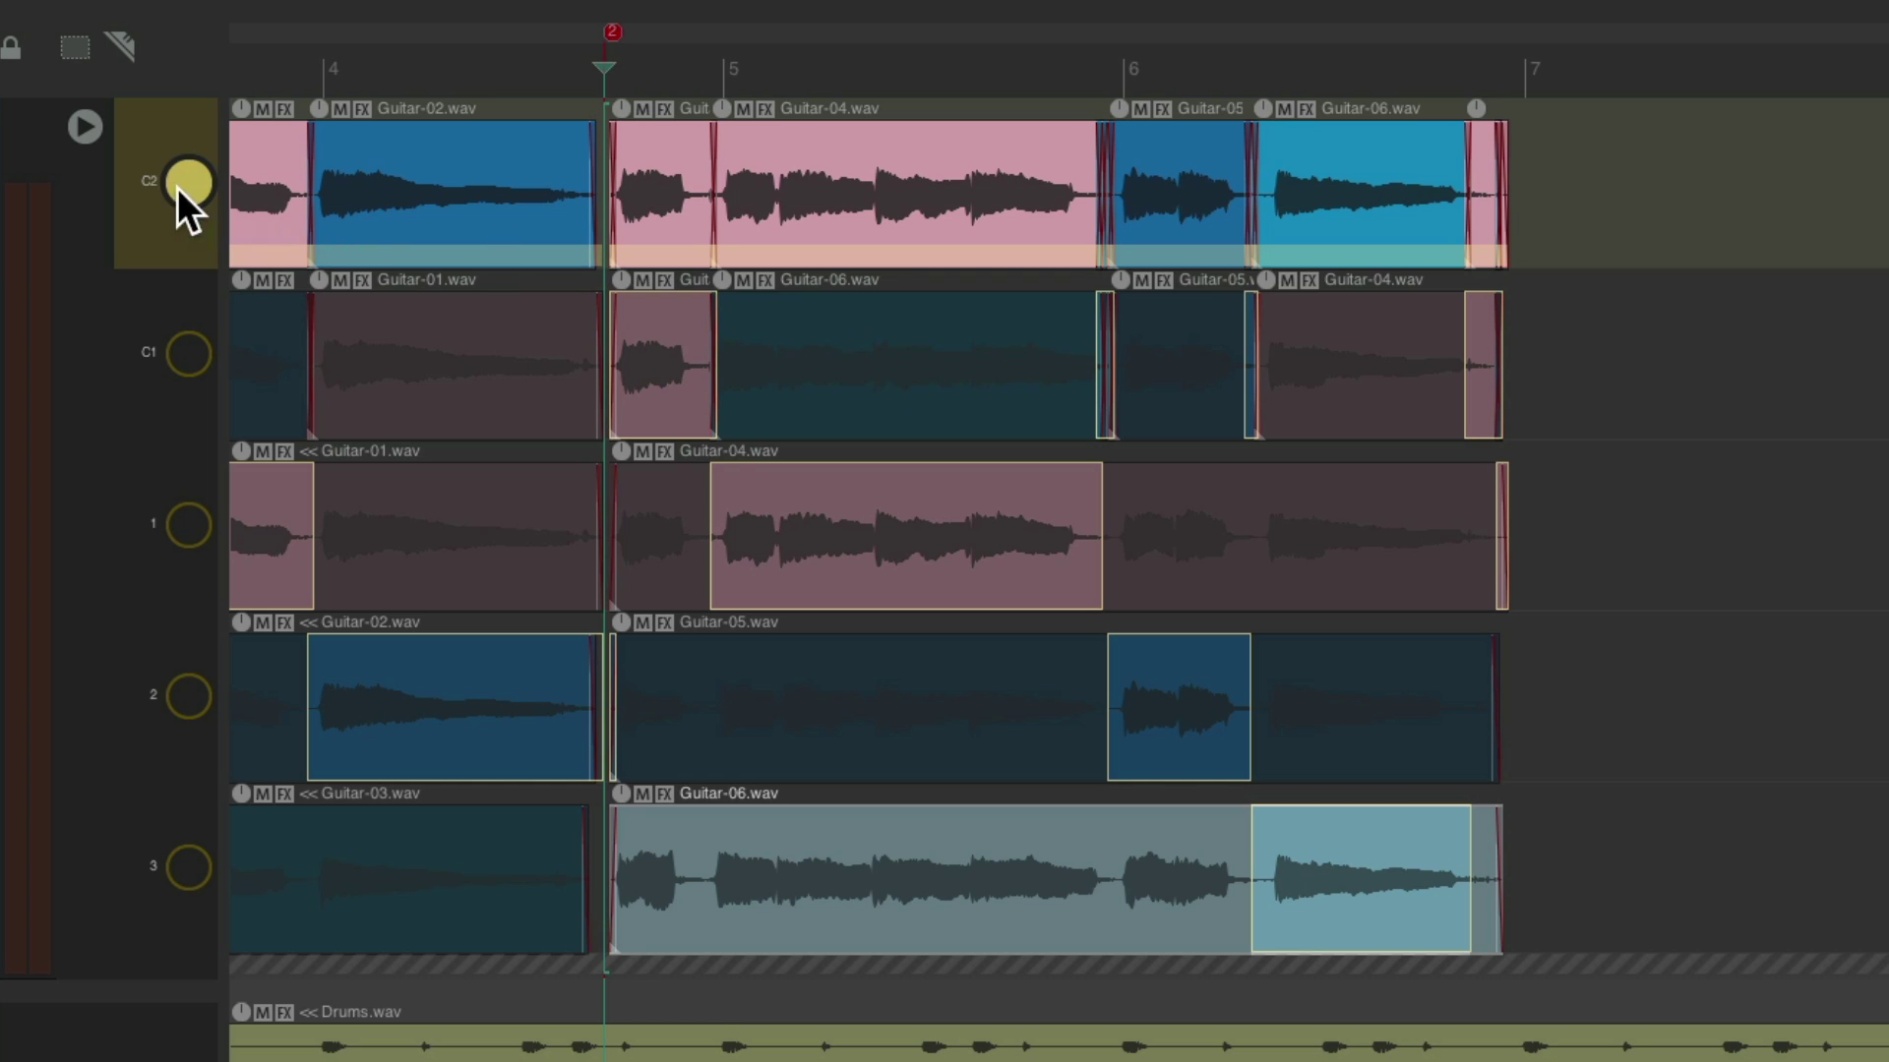
{"action": "left_click", "coordinate": [188, 353]}
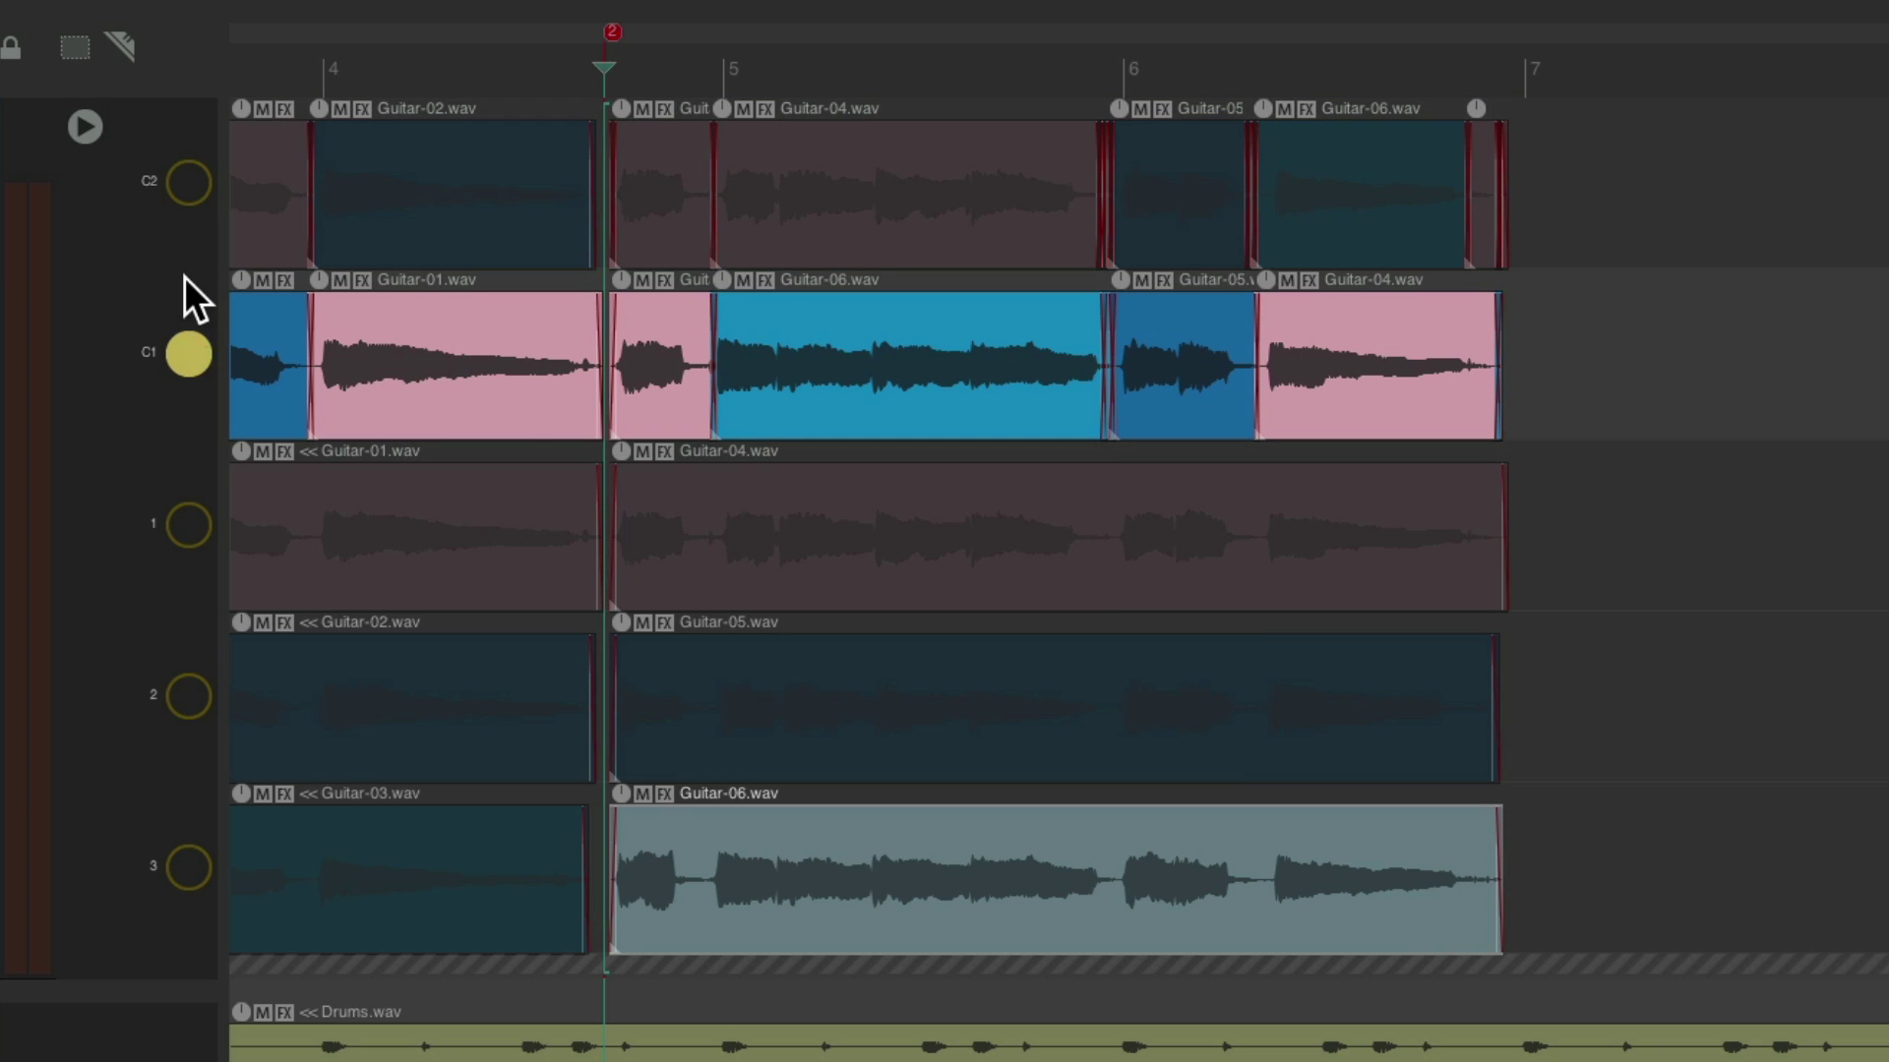
{"action": "left_click", "coordinate": [185, 185]}
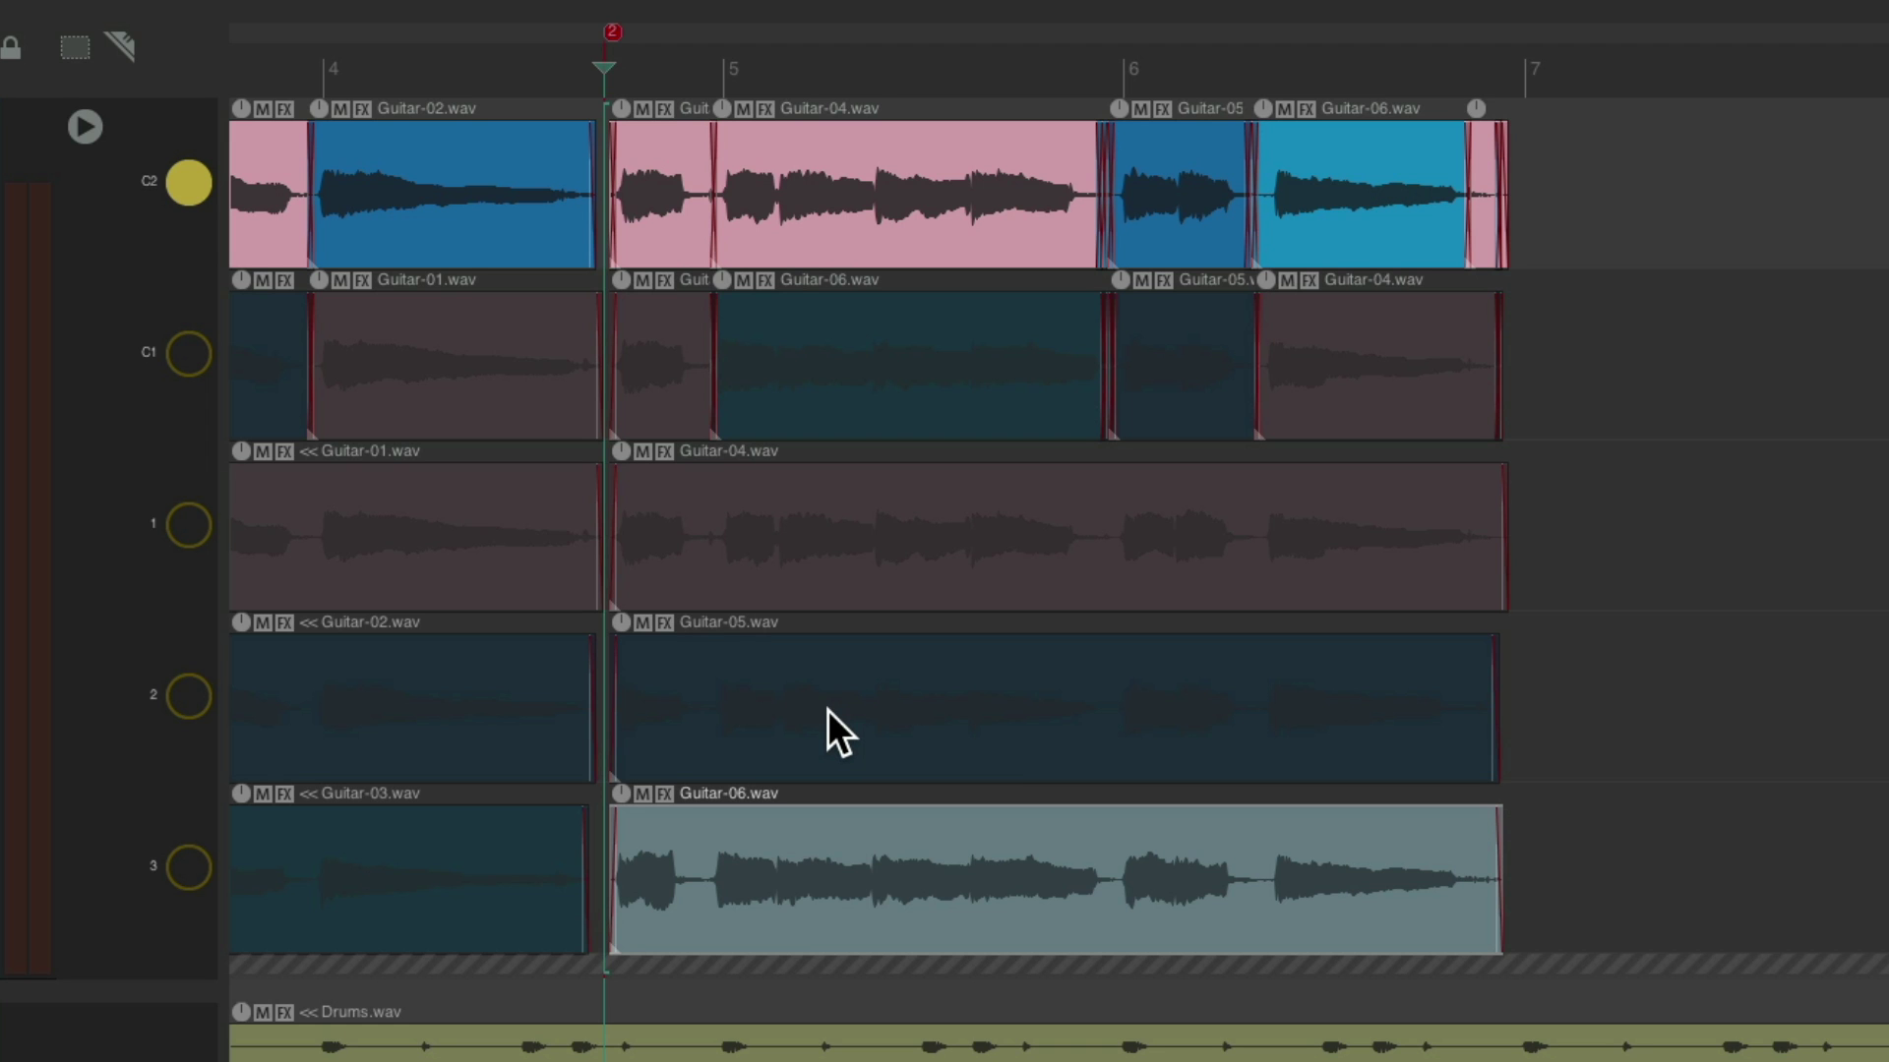
Set guitar lane 2 to record into lane for new takes.
{"action": "right_click", "coordinate": [194, 696]}
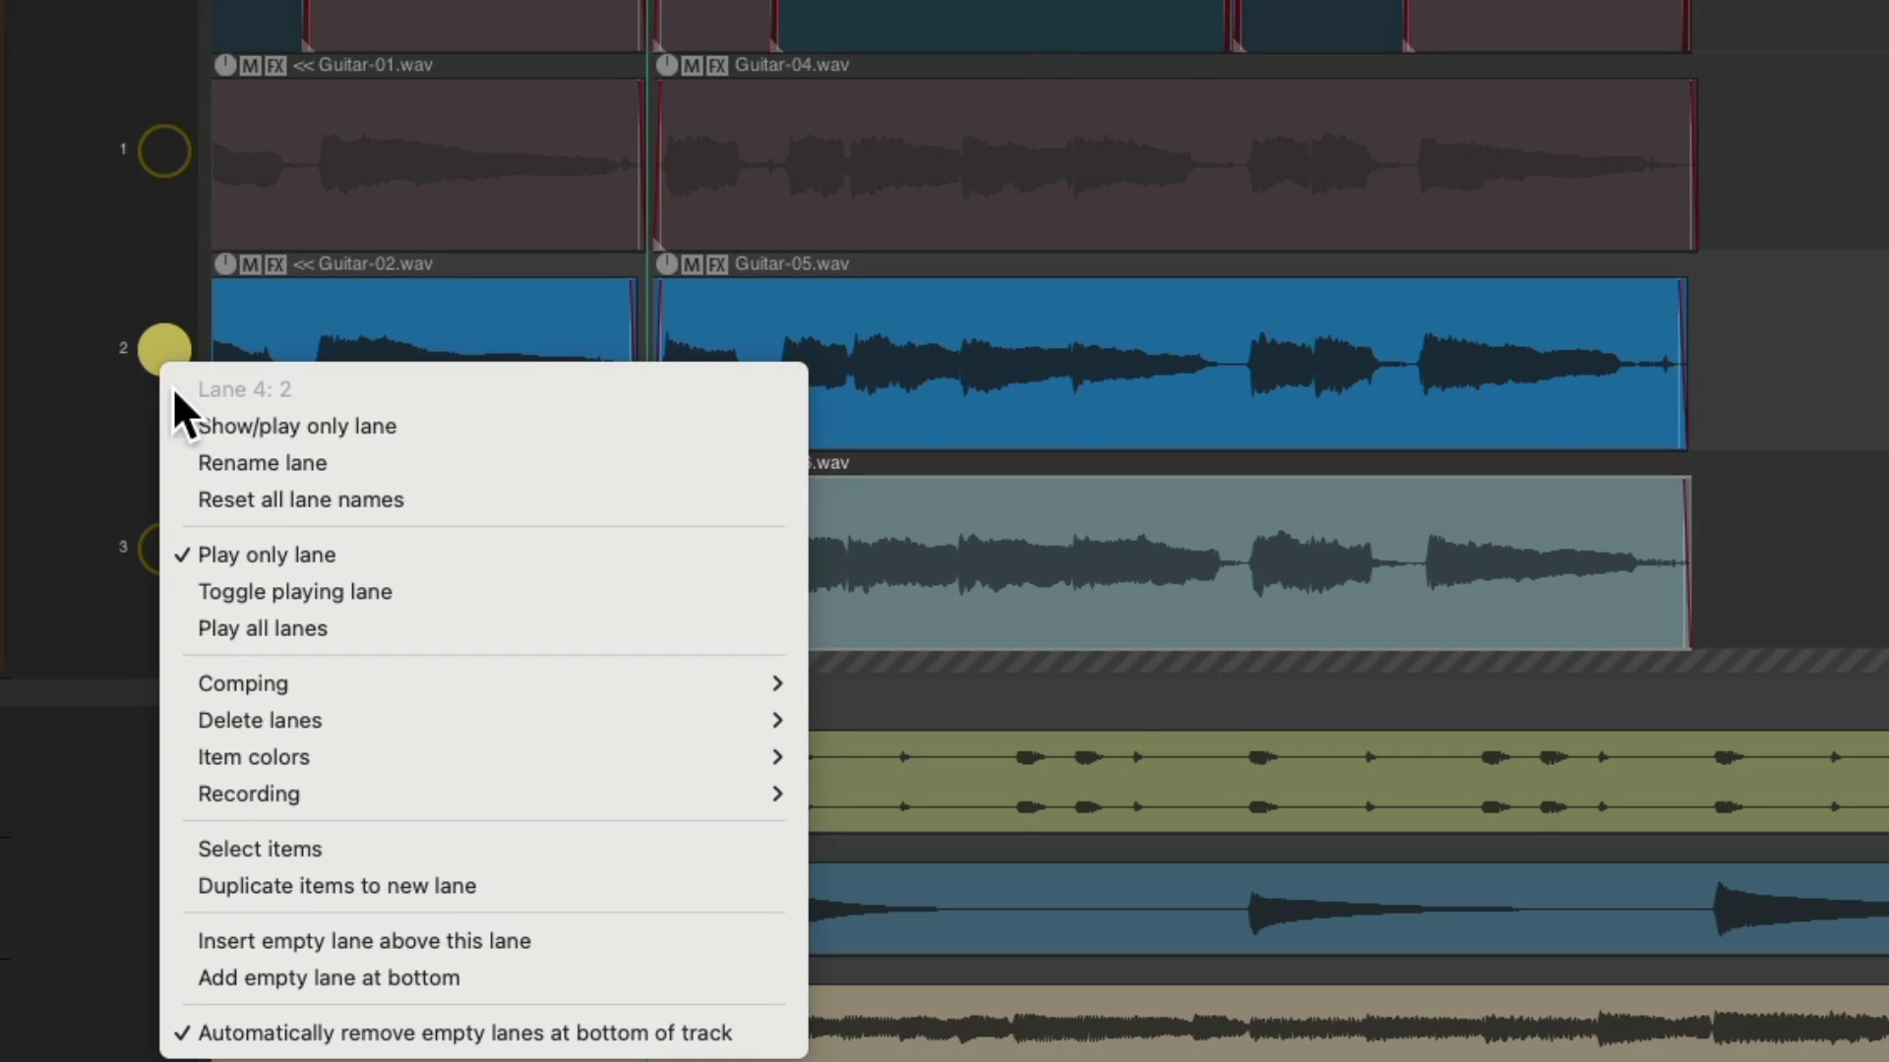
{"action": "mouse_move", "coordinate": [201, 1061]}
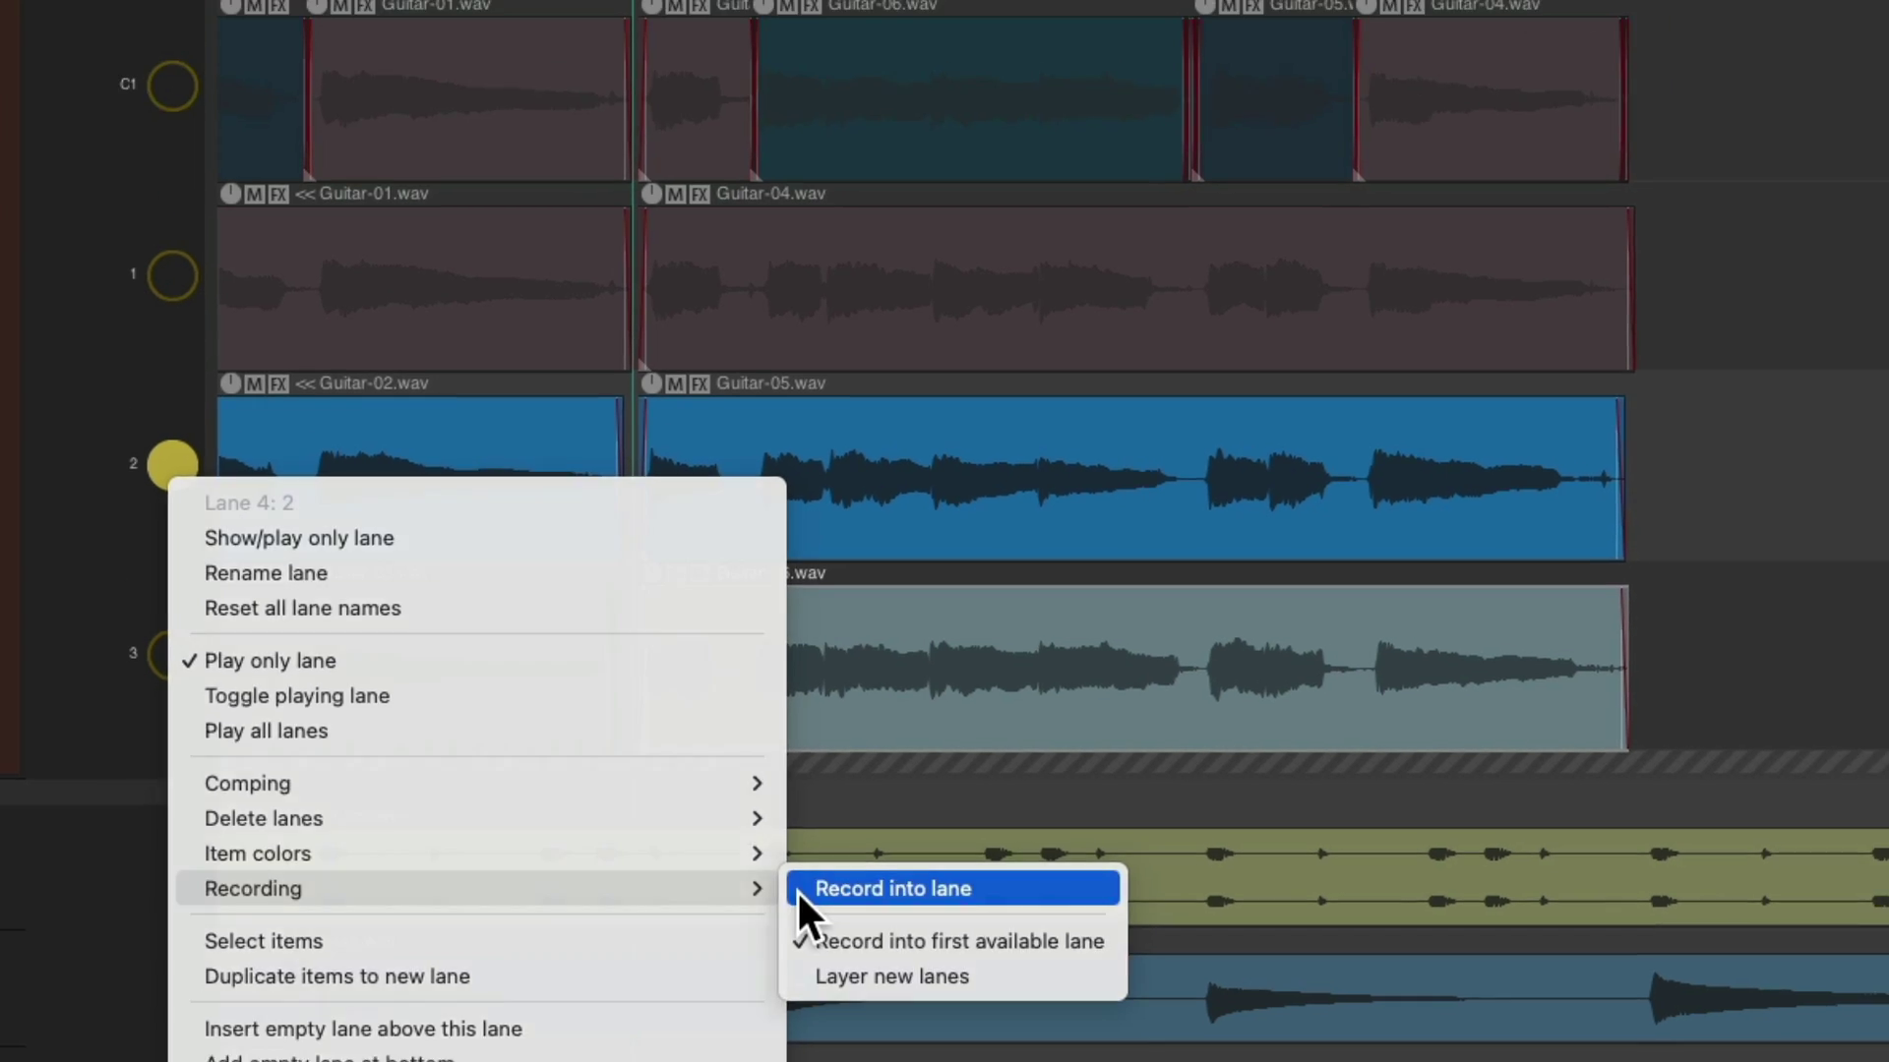
{"action": "left_click", "coordinate": [818, 795]}
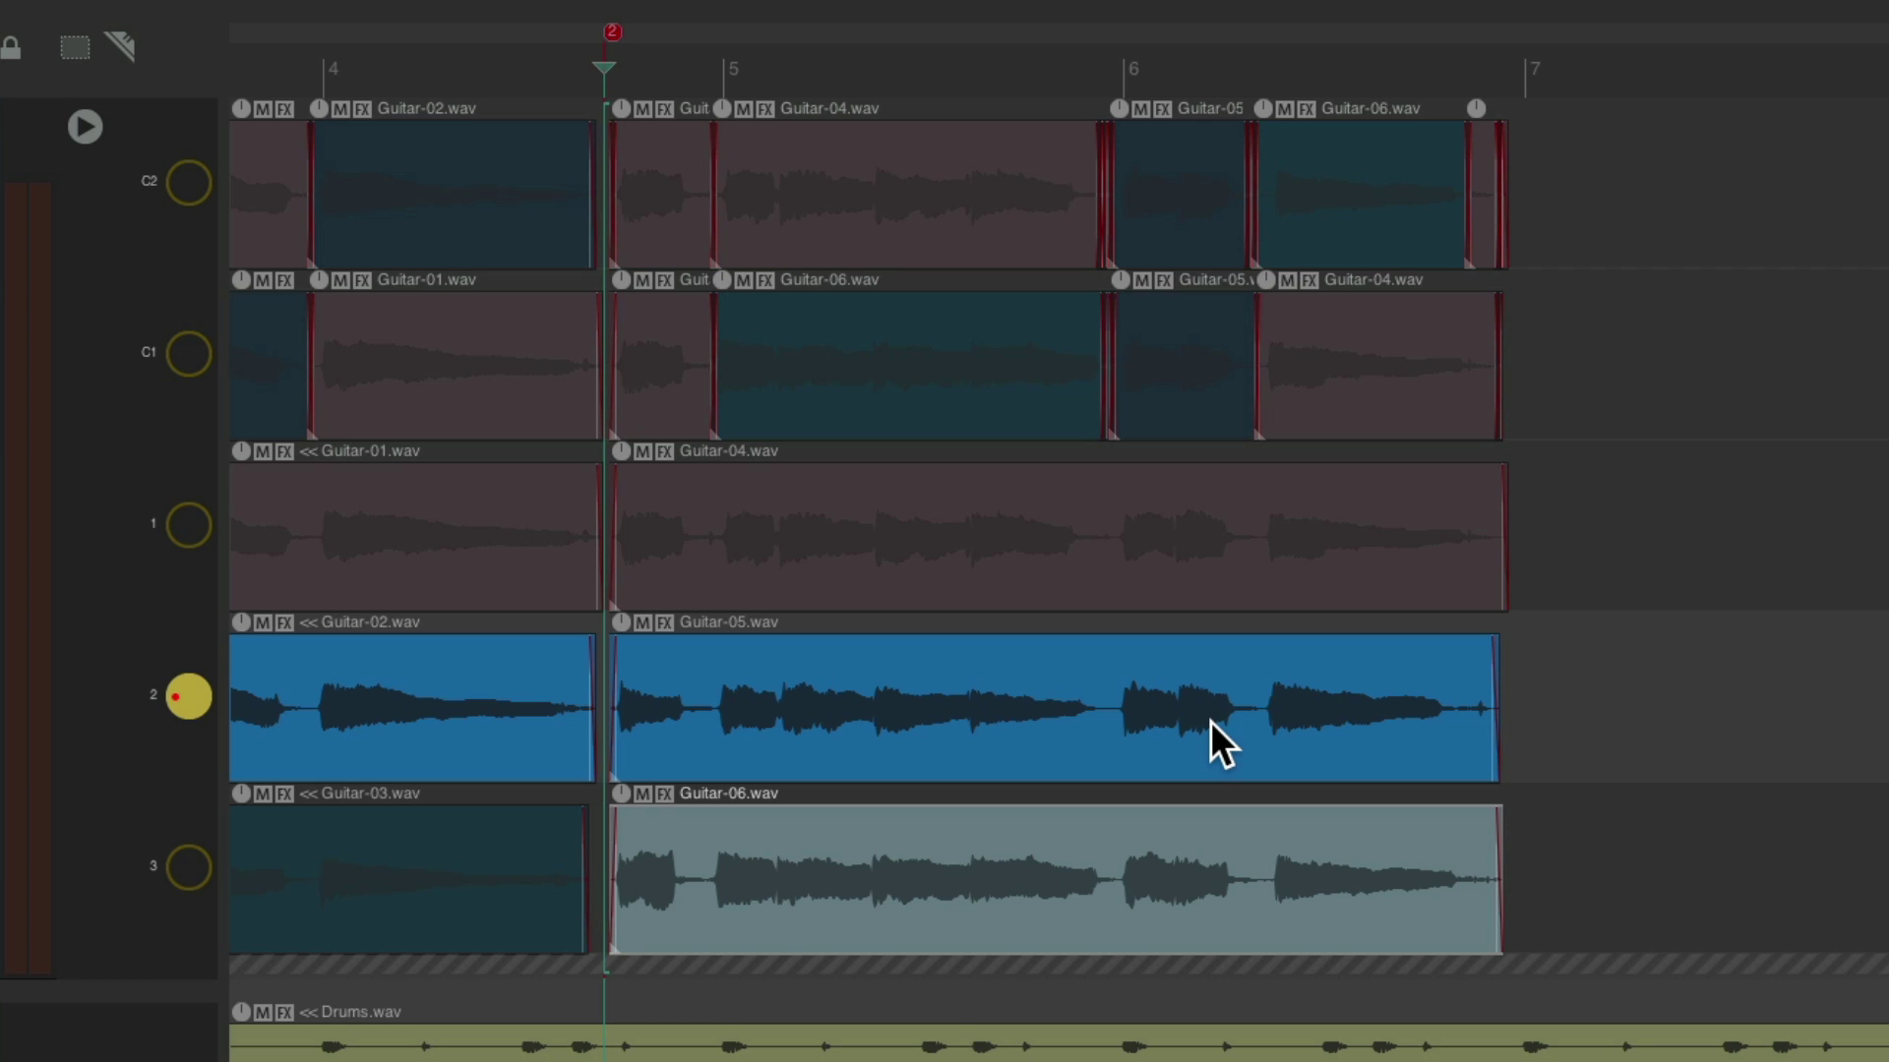
Record a trial take on lane 2, then undo it.
{"action": "key", "text": "space"}
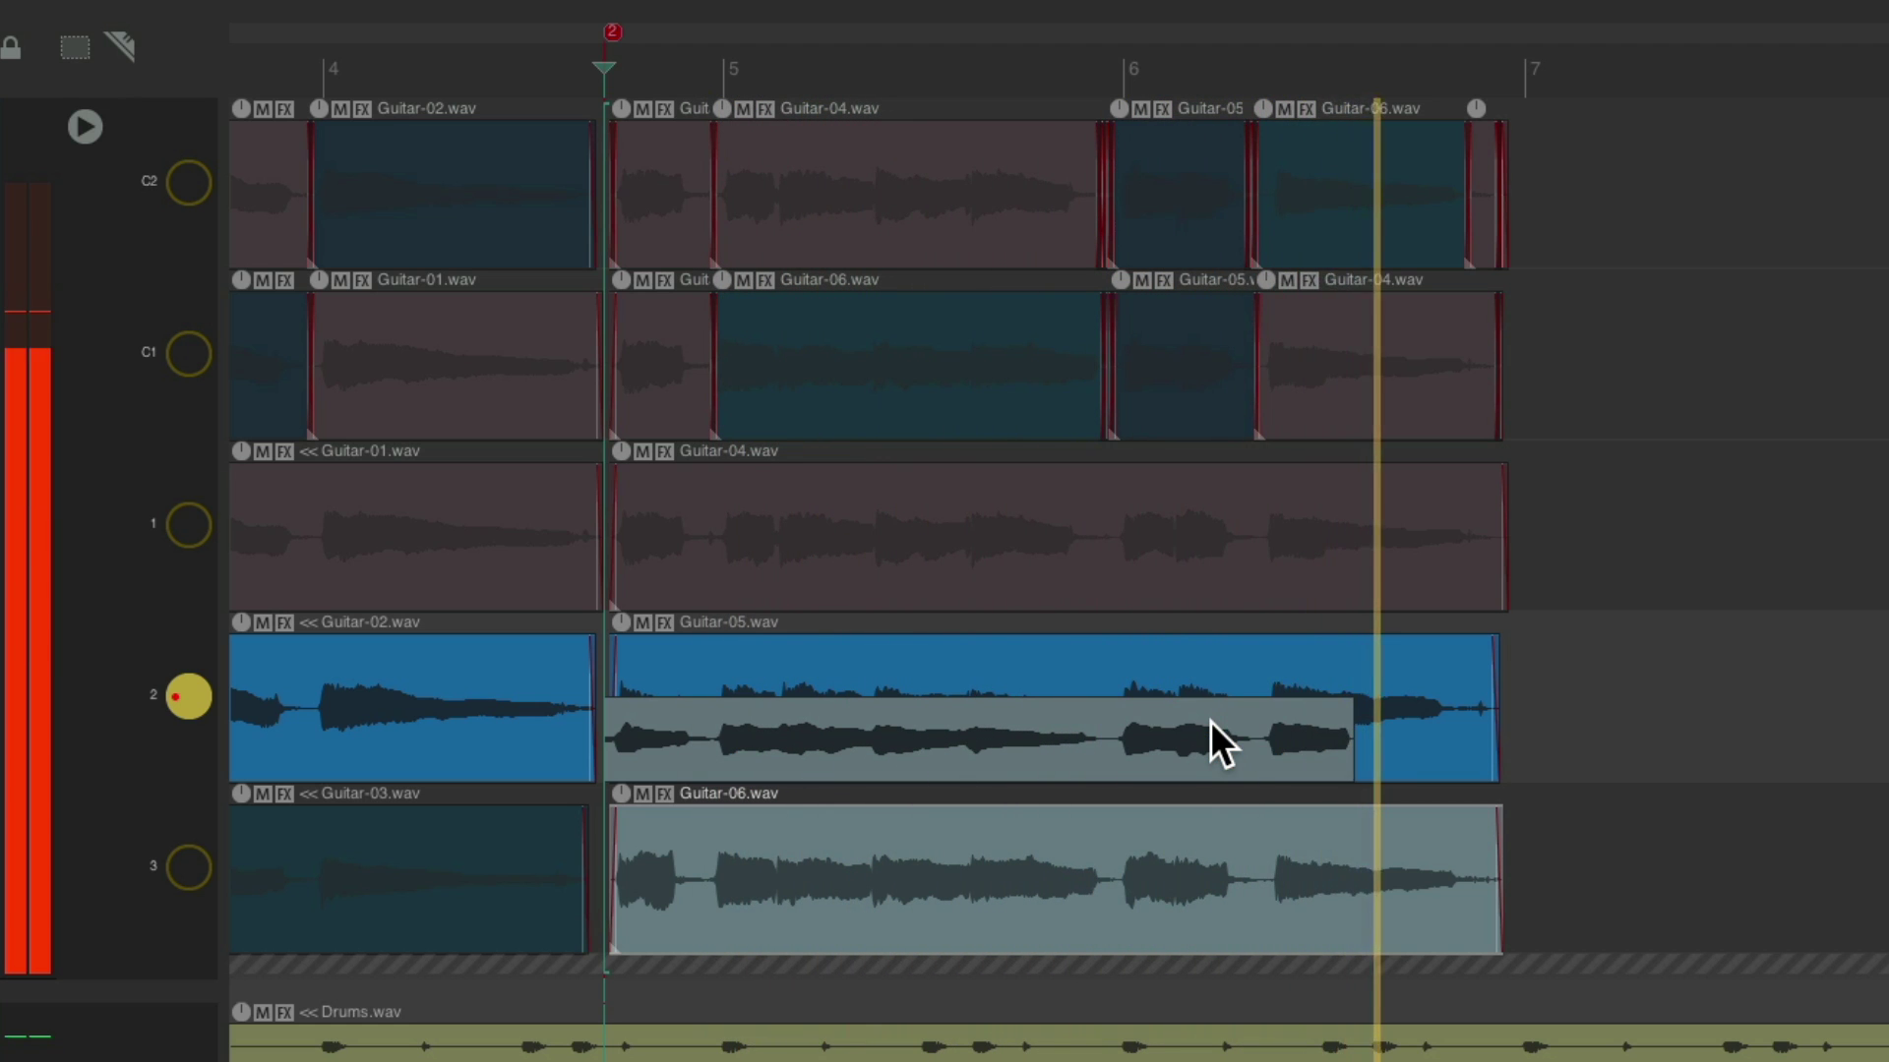
{"action": "key", "text": "space"}
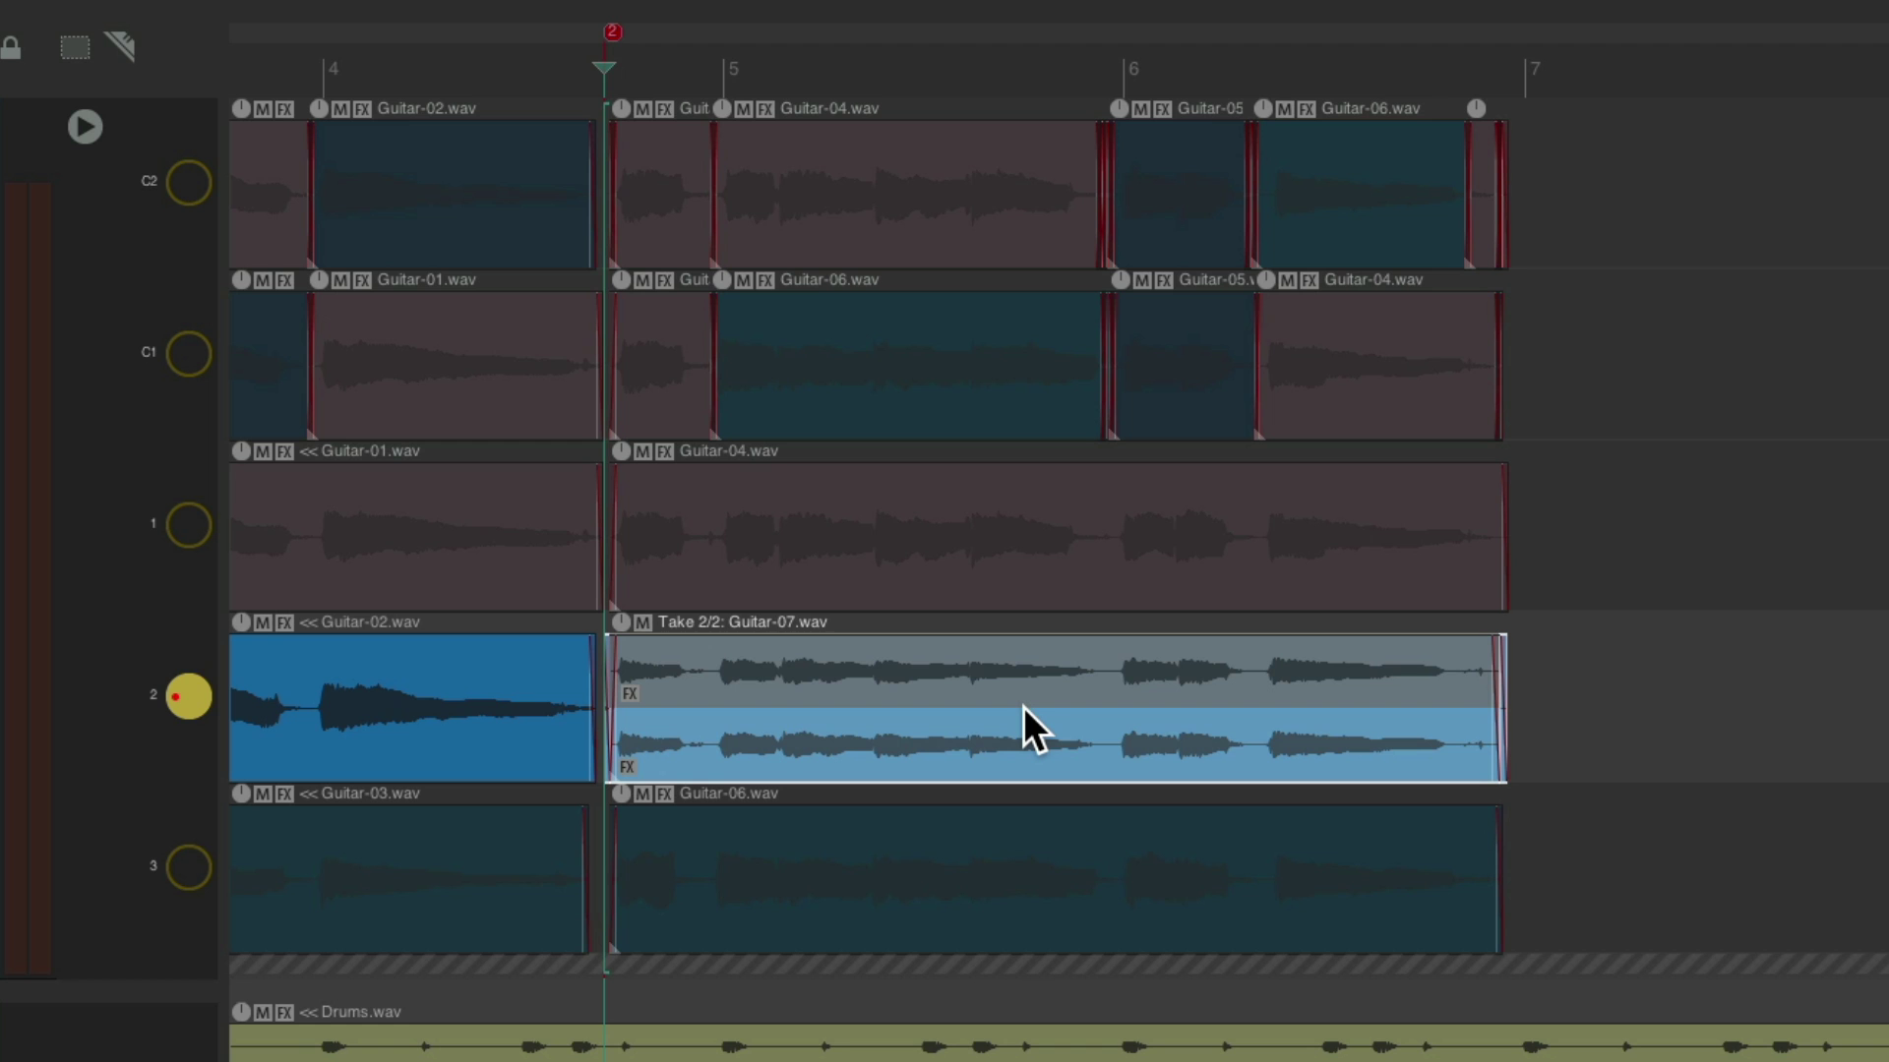
{"action": "key", "text": "ctrl+z"}
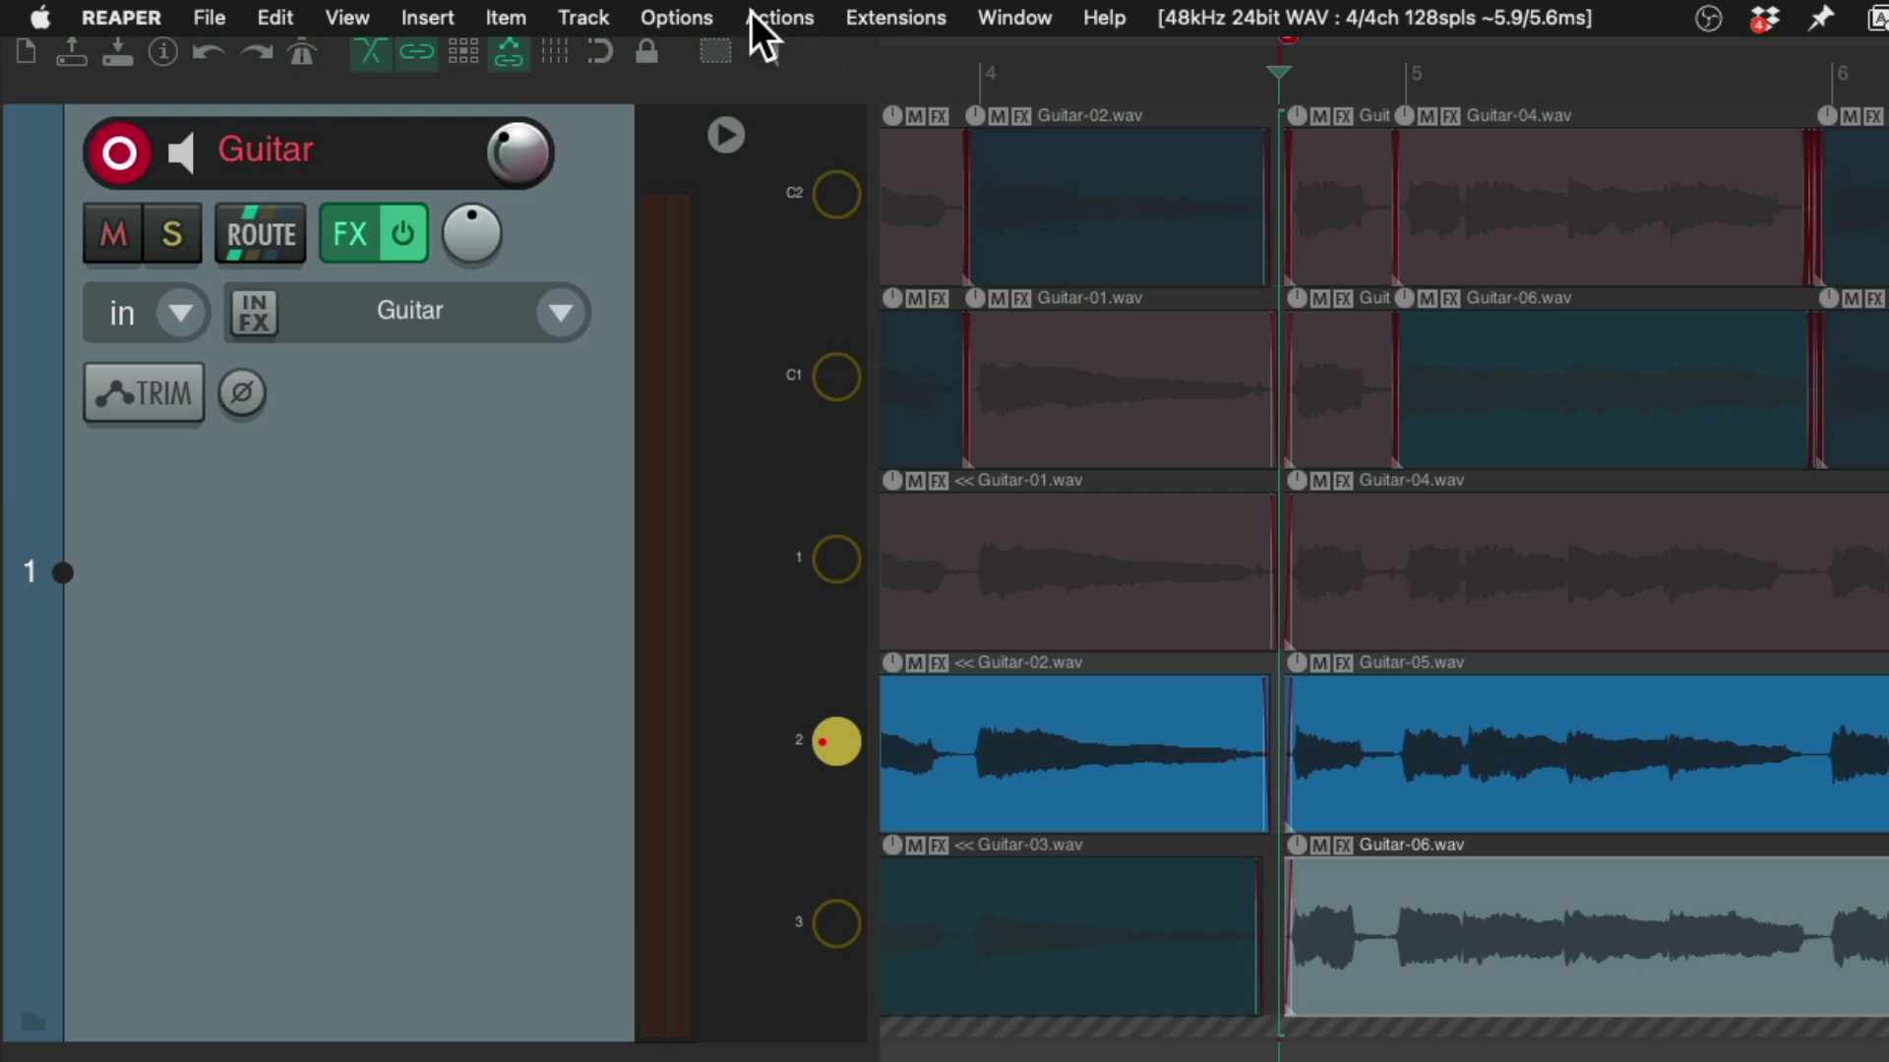
Set overlapping recordings to trim existing items, record Guitar-08 on lane 2, then play lane 3.
{"action": "left_click", "coordinate": [704, 12]}
{"action": "mouse_move", "coordinate": [682, 159]}
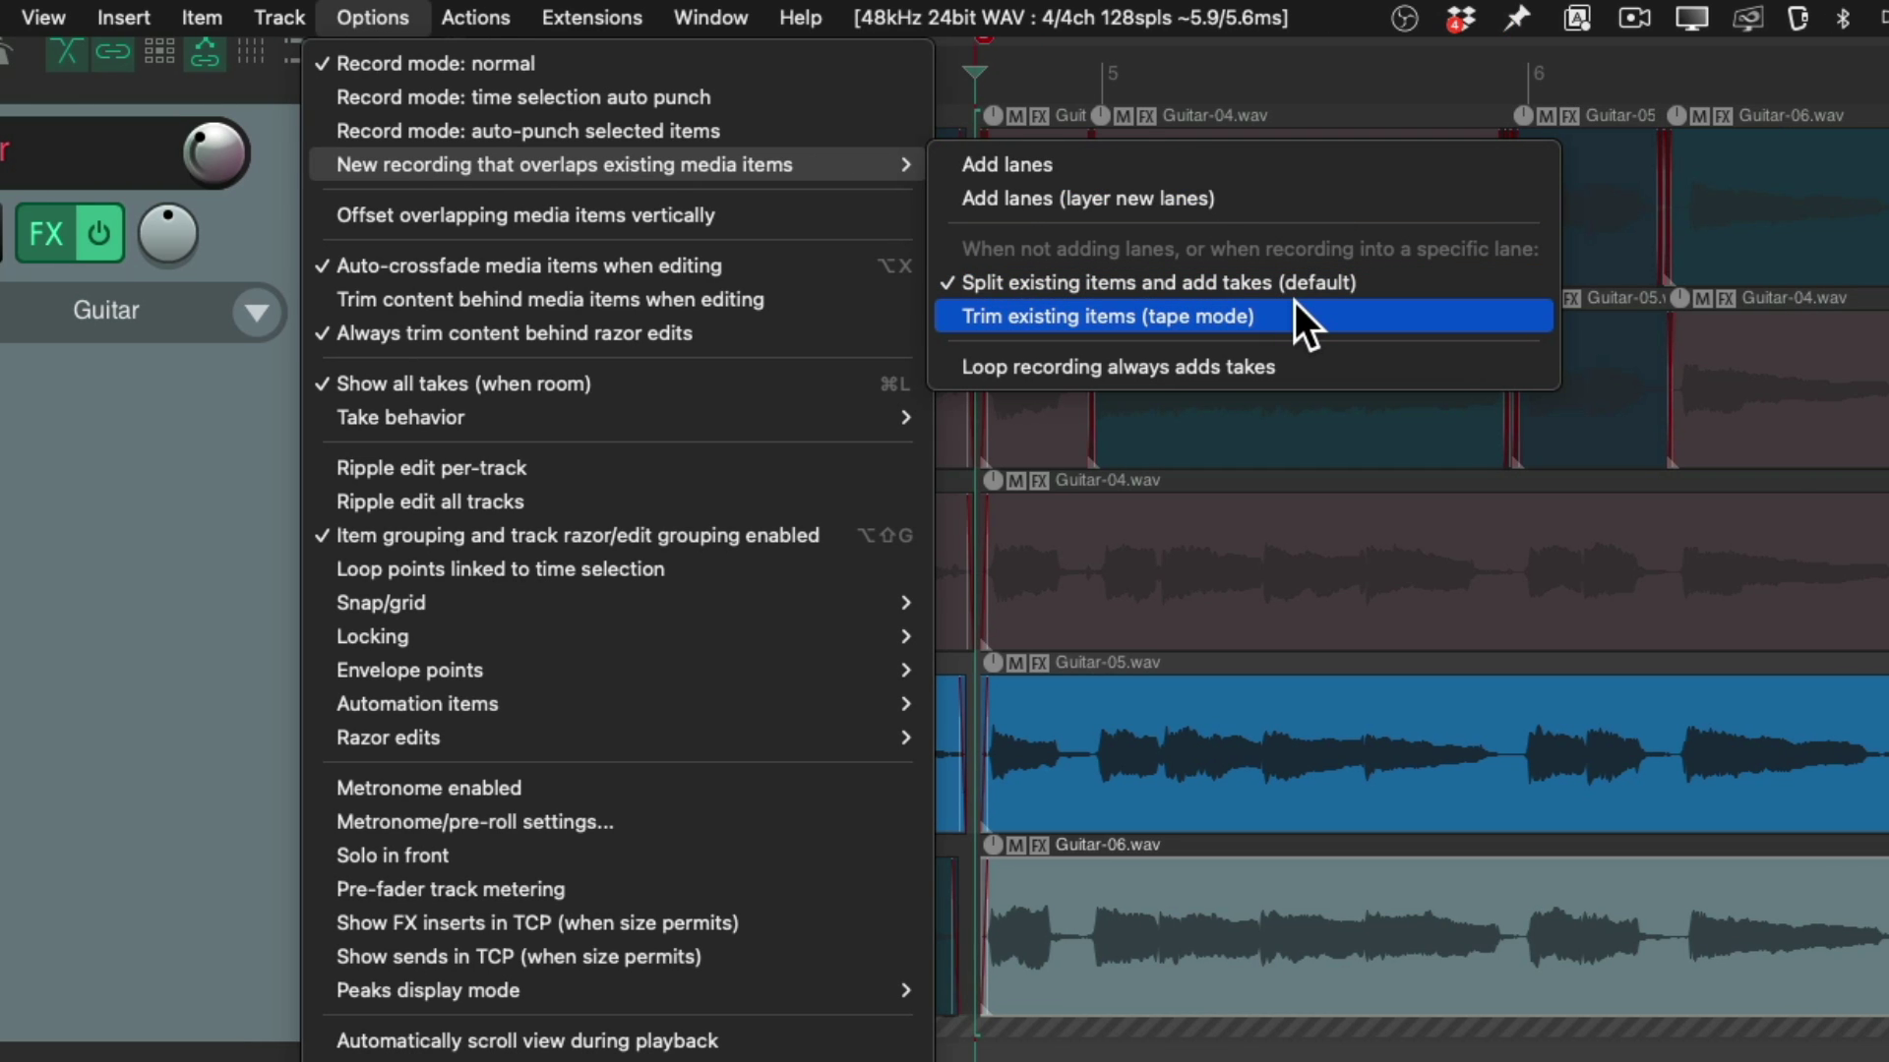
{"action": "left_click", "coordinate": [1295, 305]}
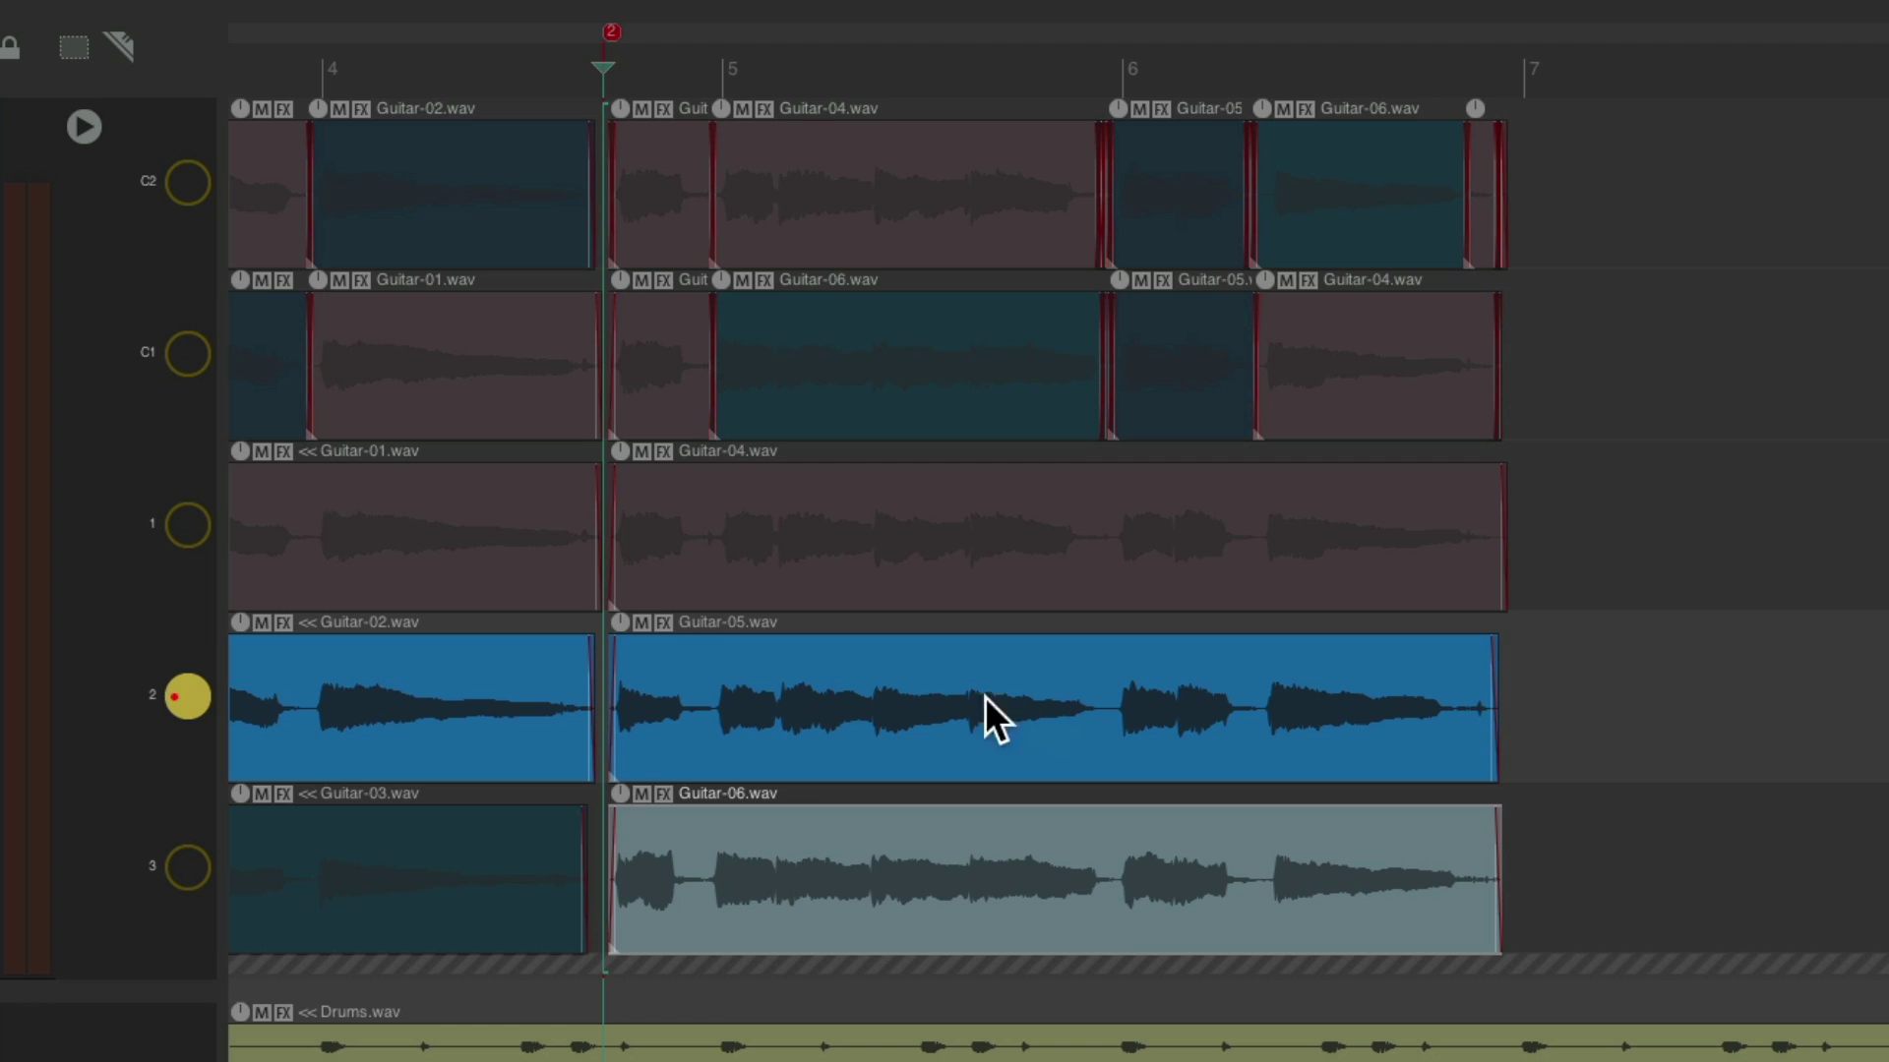
{"action": "key", "text": "ctrl+r"}
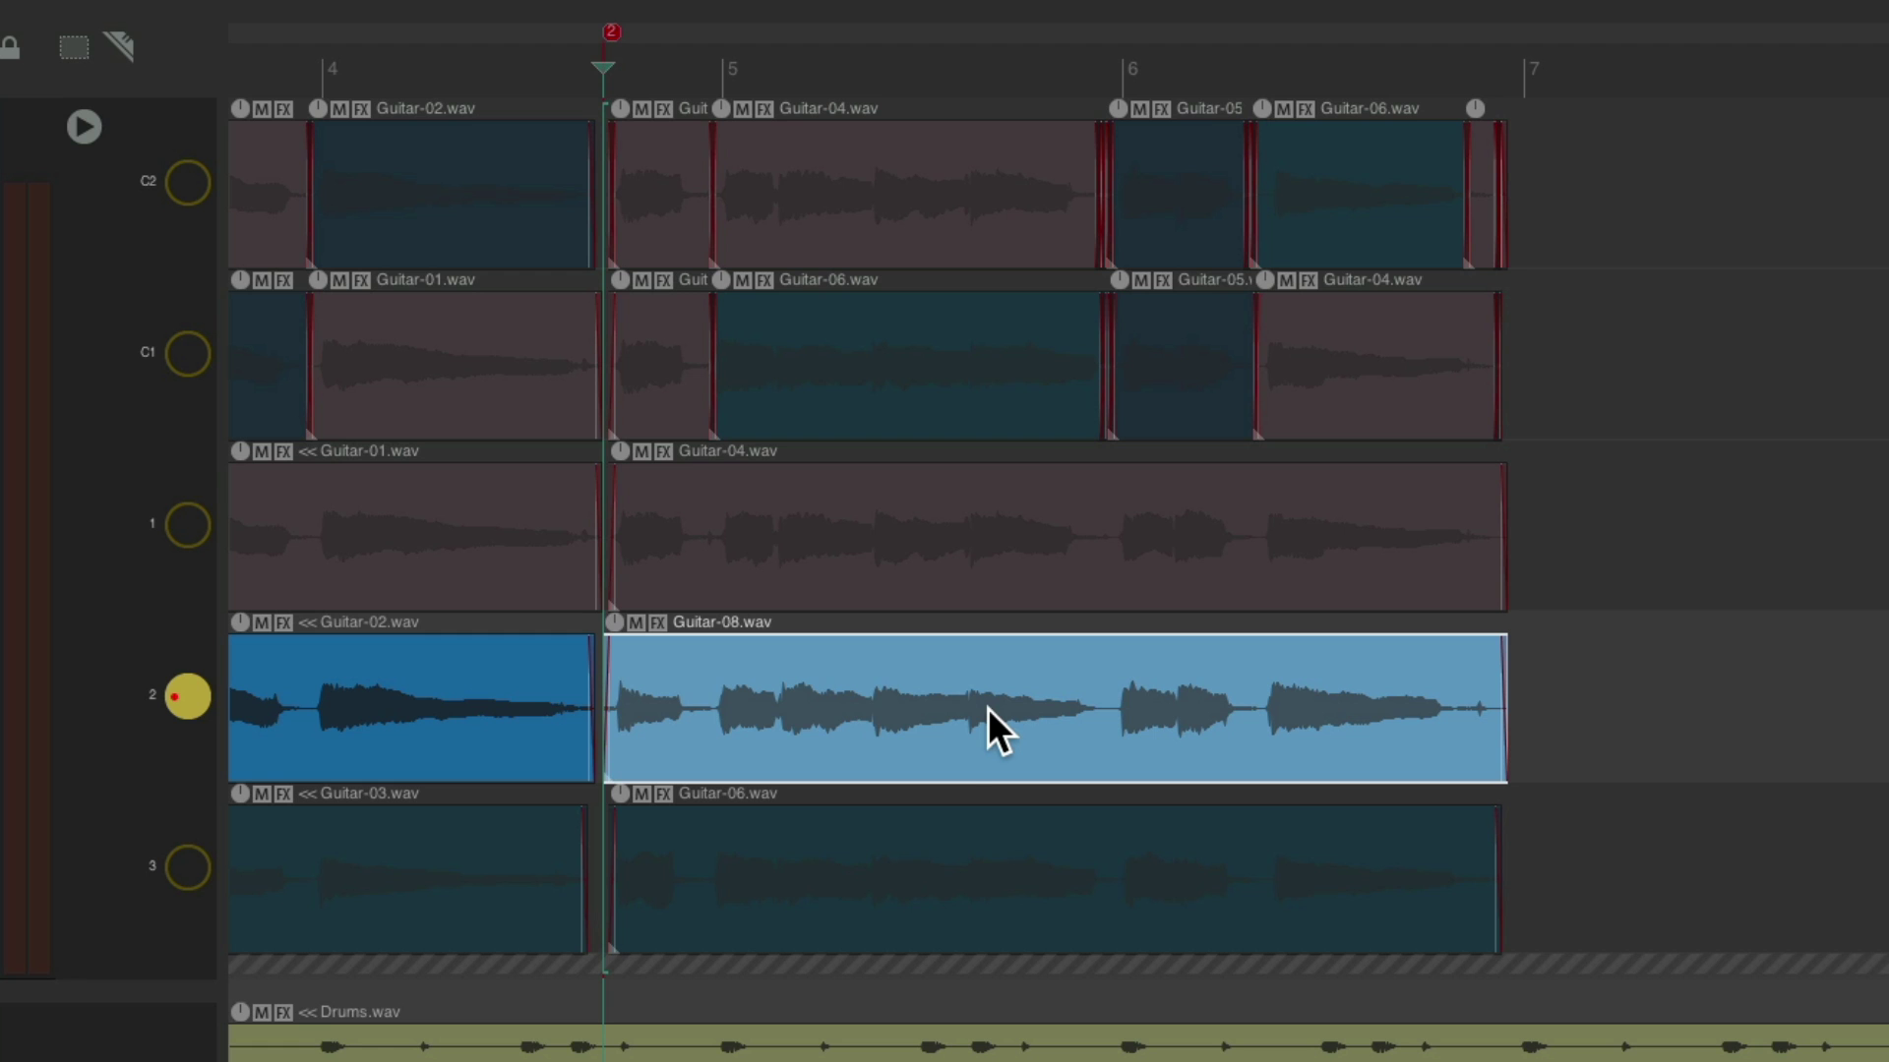
{"action": "left_click", "coordinate": [188, 865]}
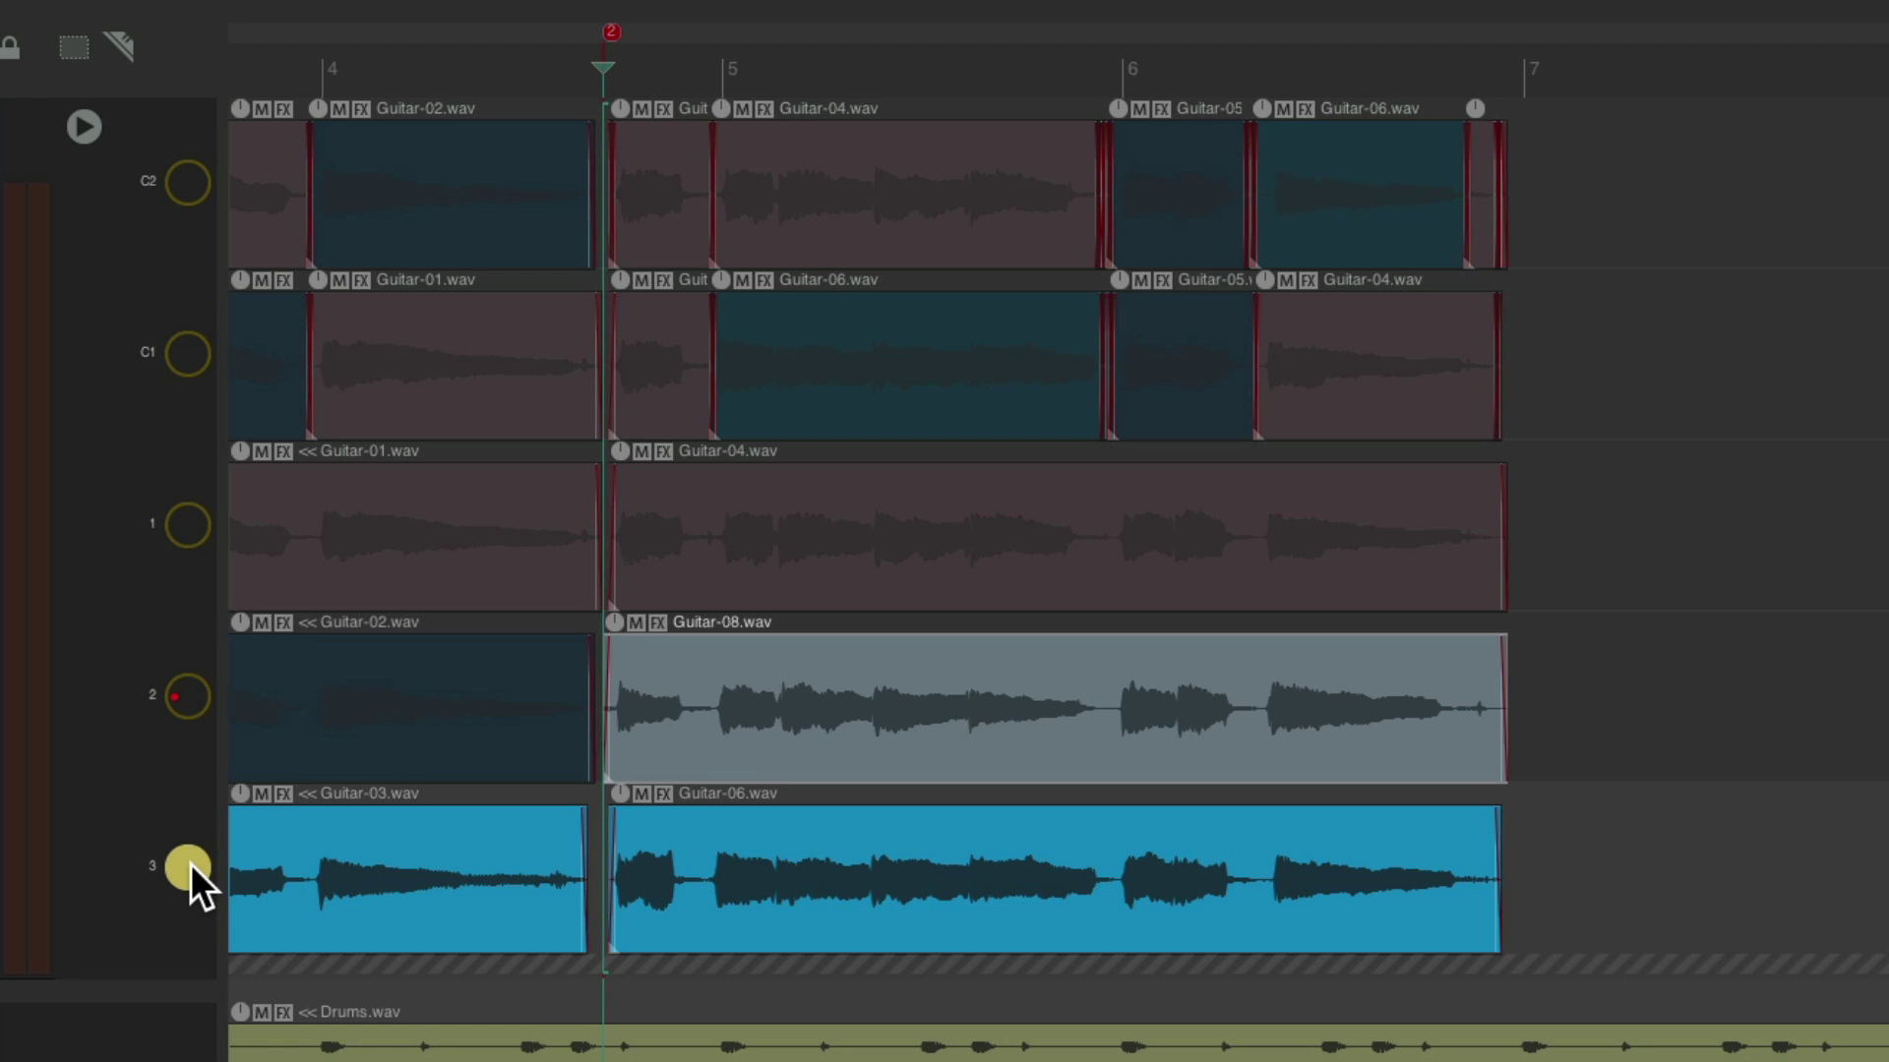
Set lane 3 to record into lane and record the Guitar-09 take.
{"action": "right_click", "coordinate": [188, 866]}
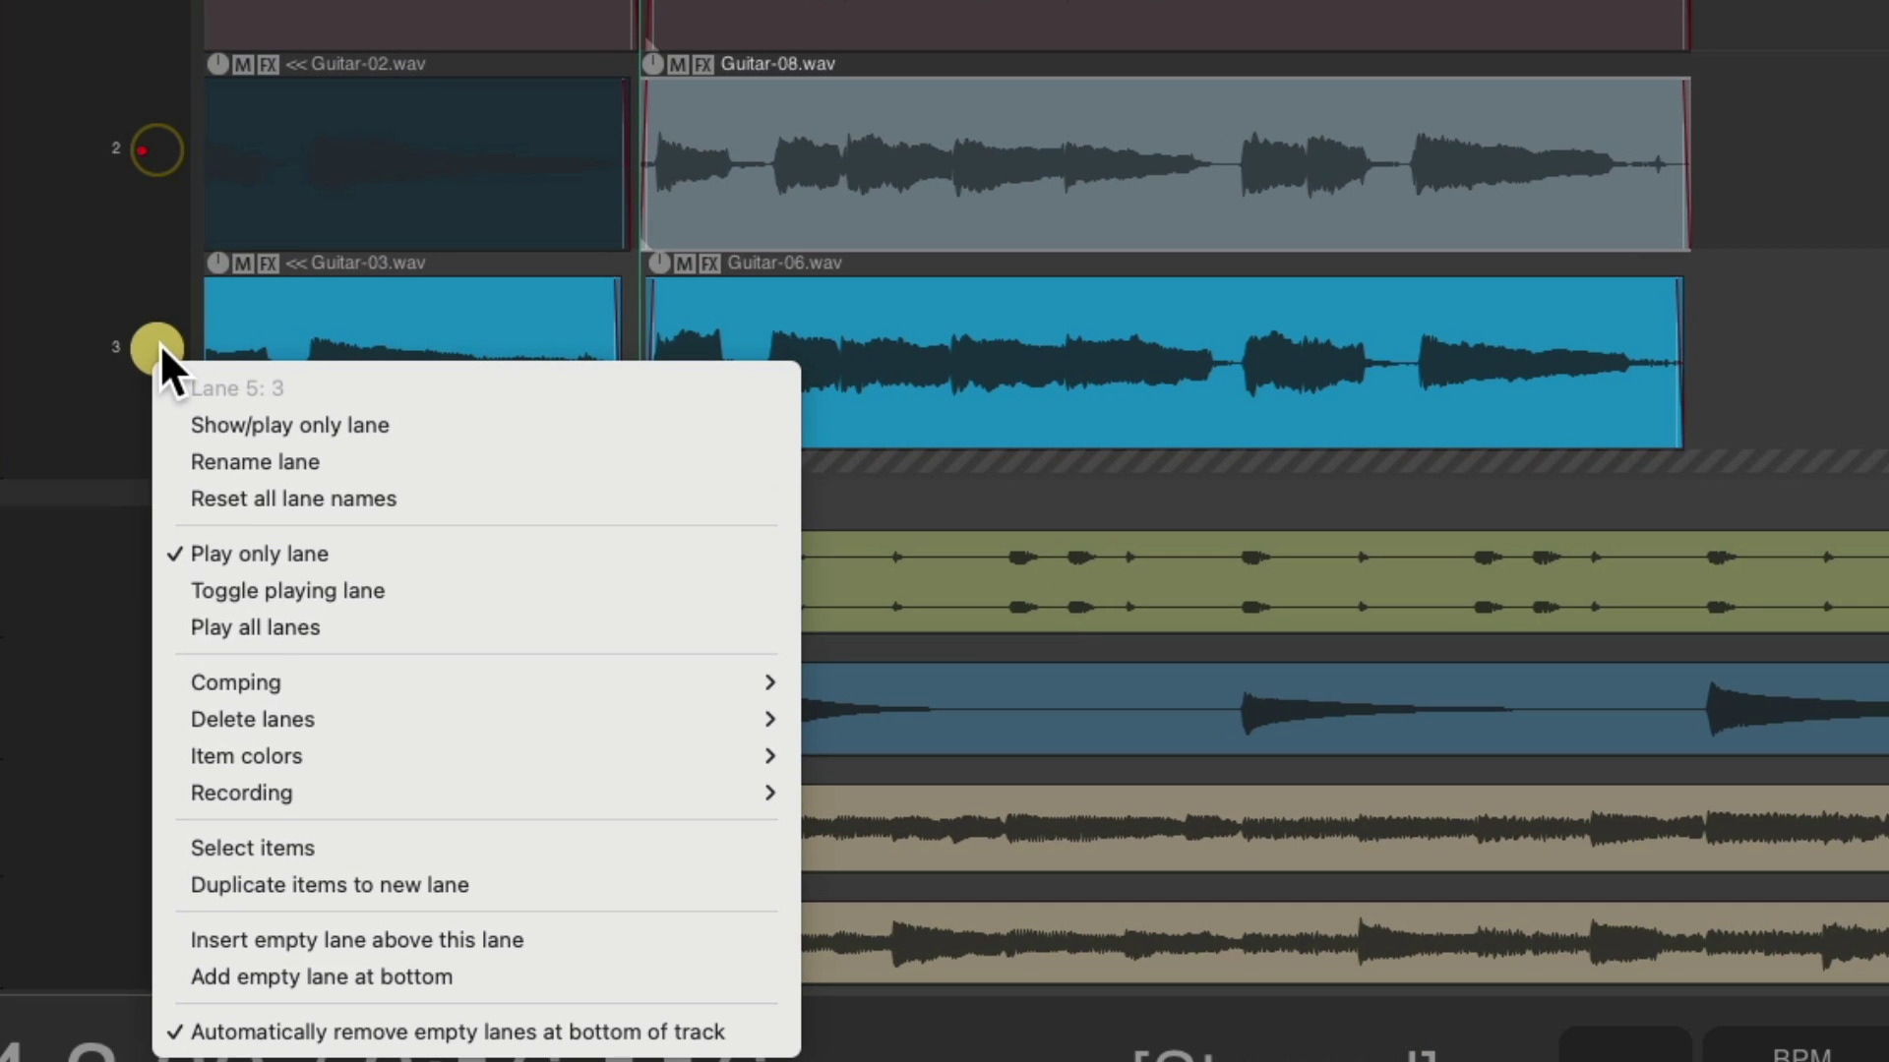
{"action": "mouse_move", "coordinate": [206, 792]}
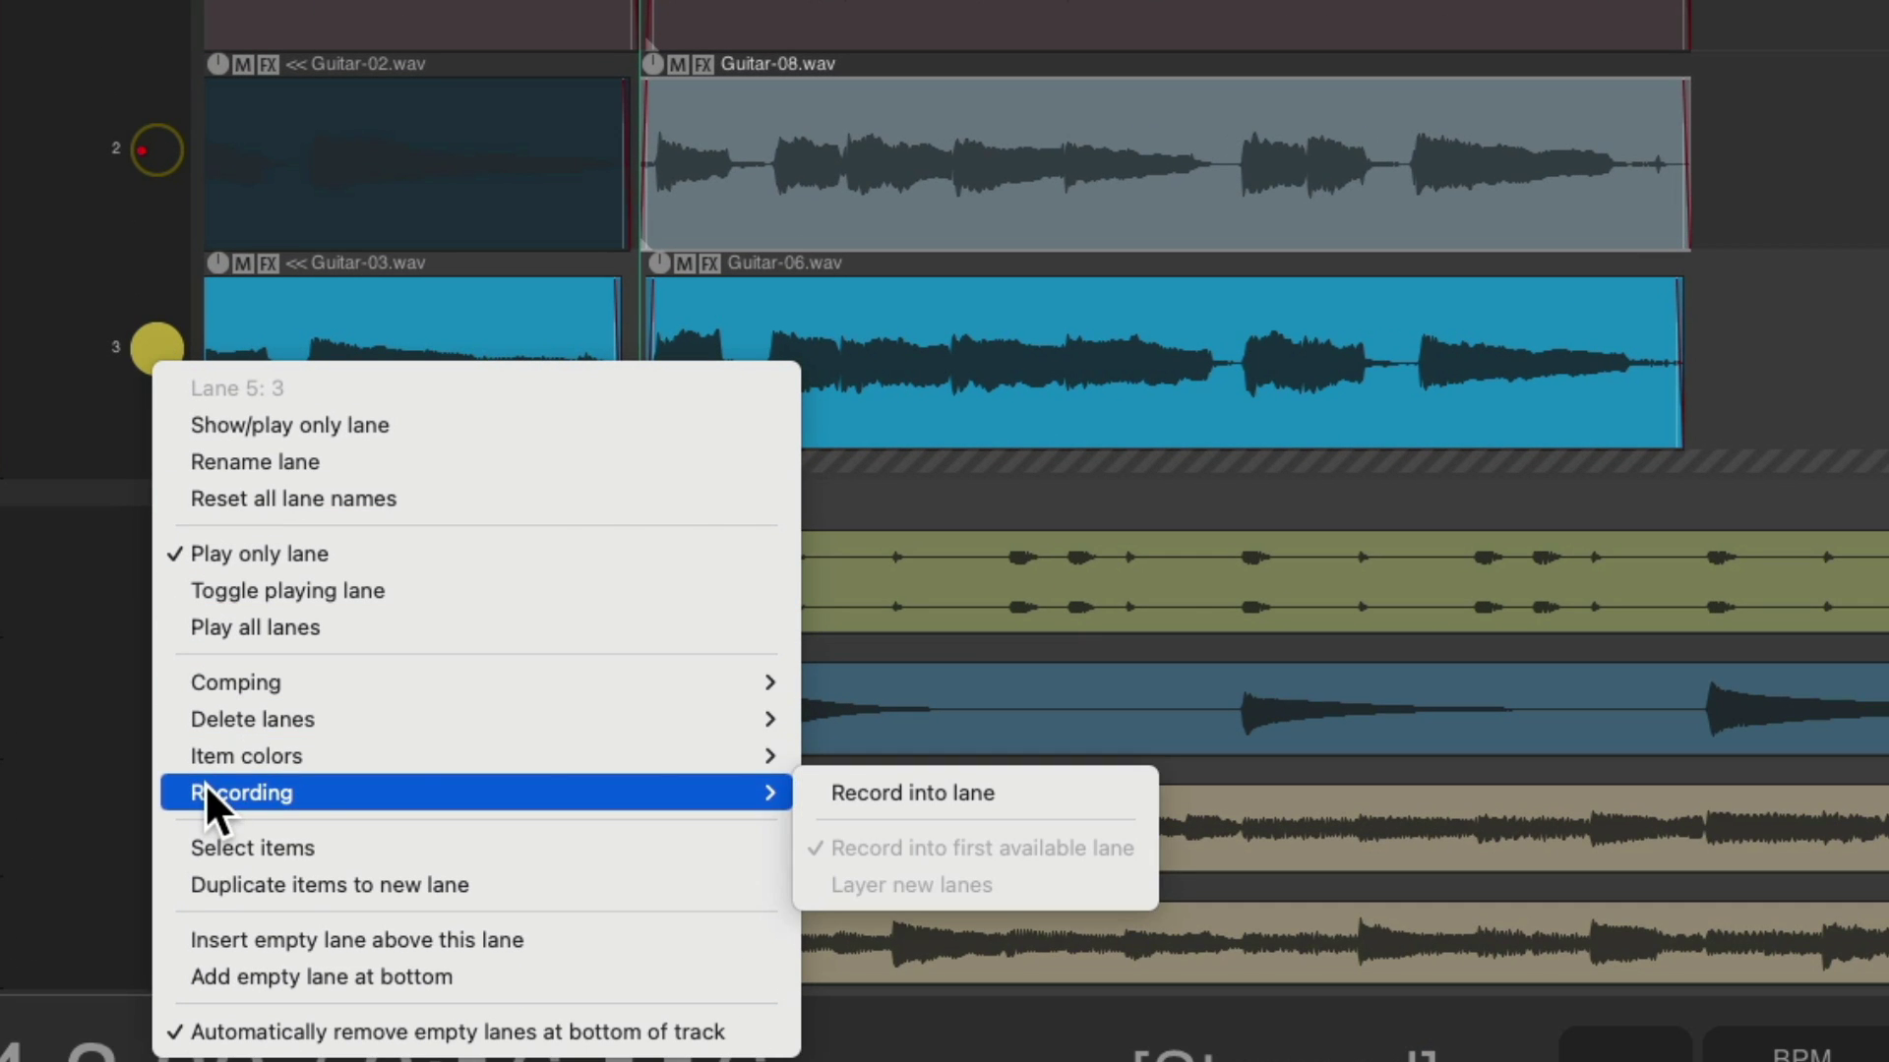
{"action": "left_click", "coordinate": [821, 781]}
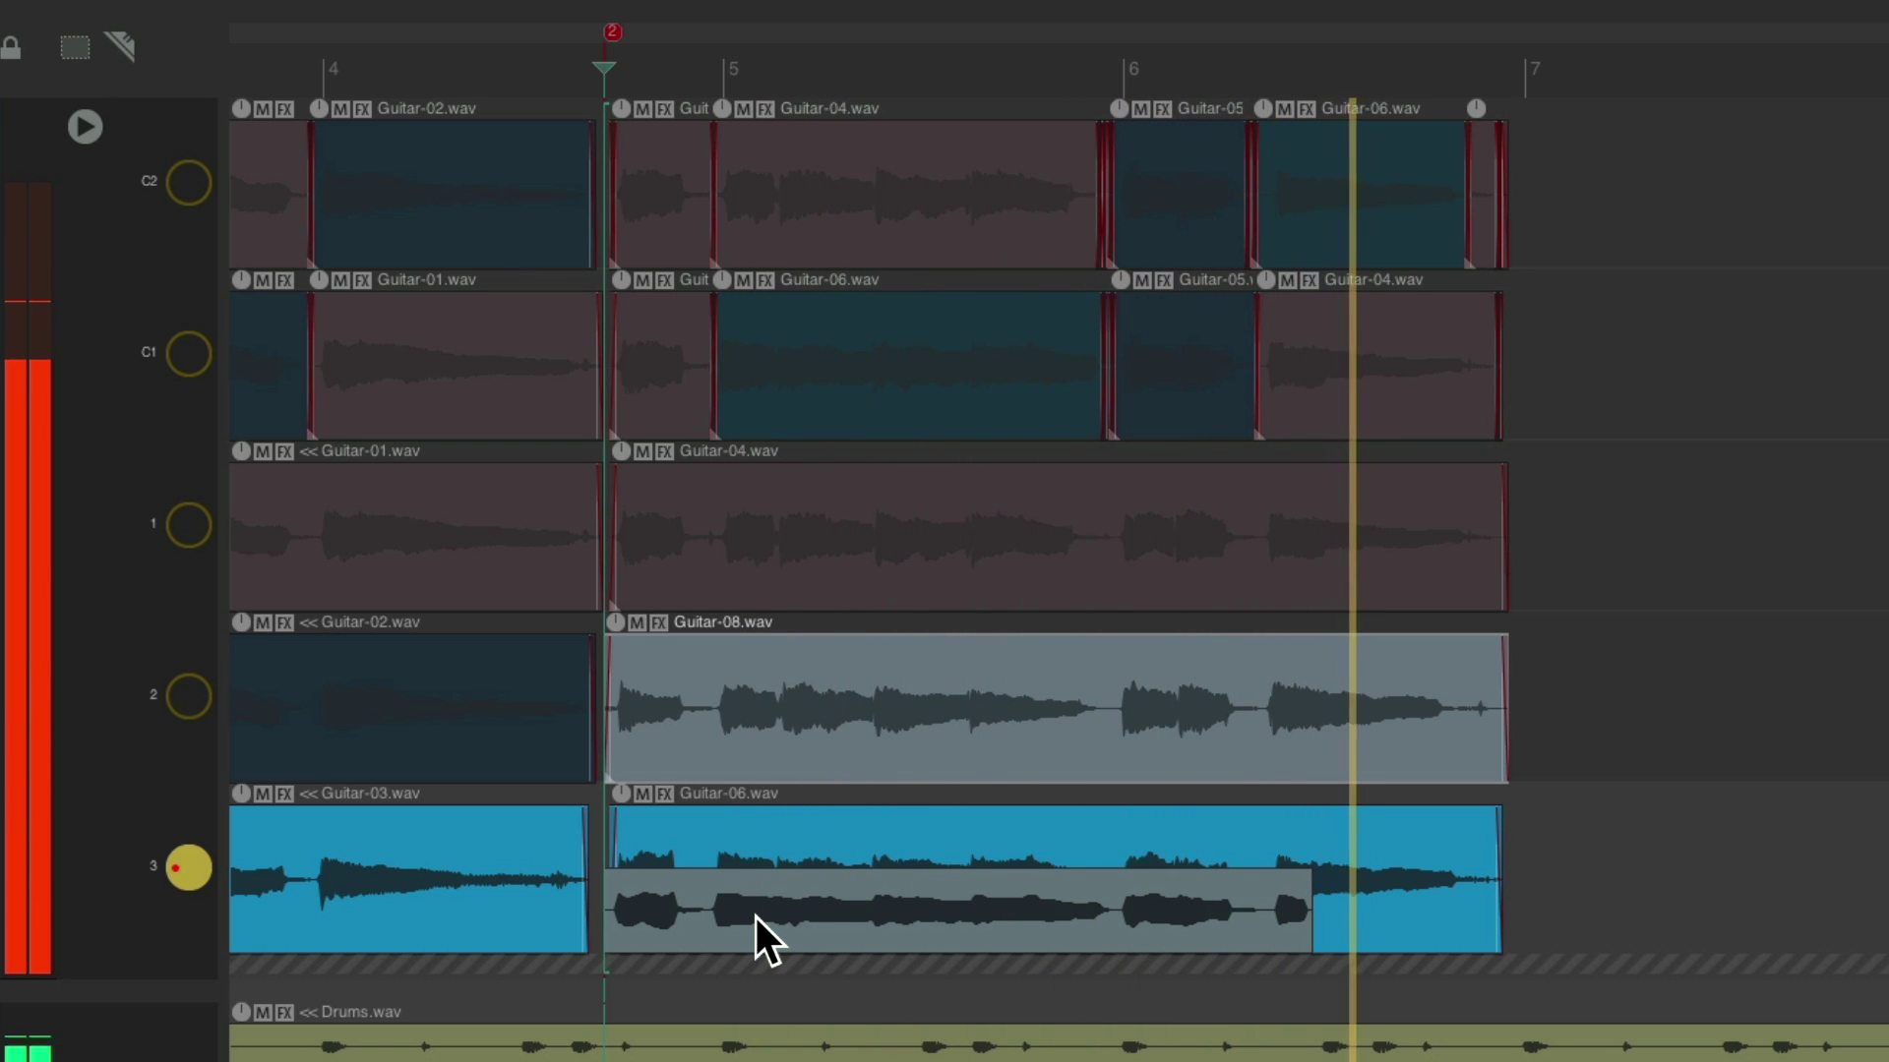
{"action": "key", "text": "space"}
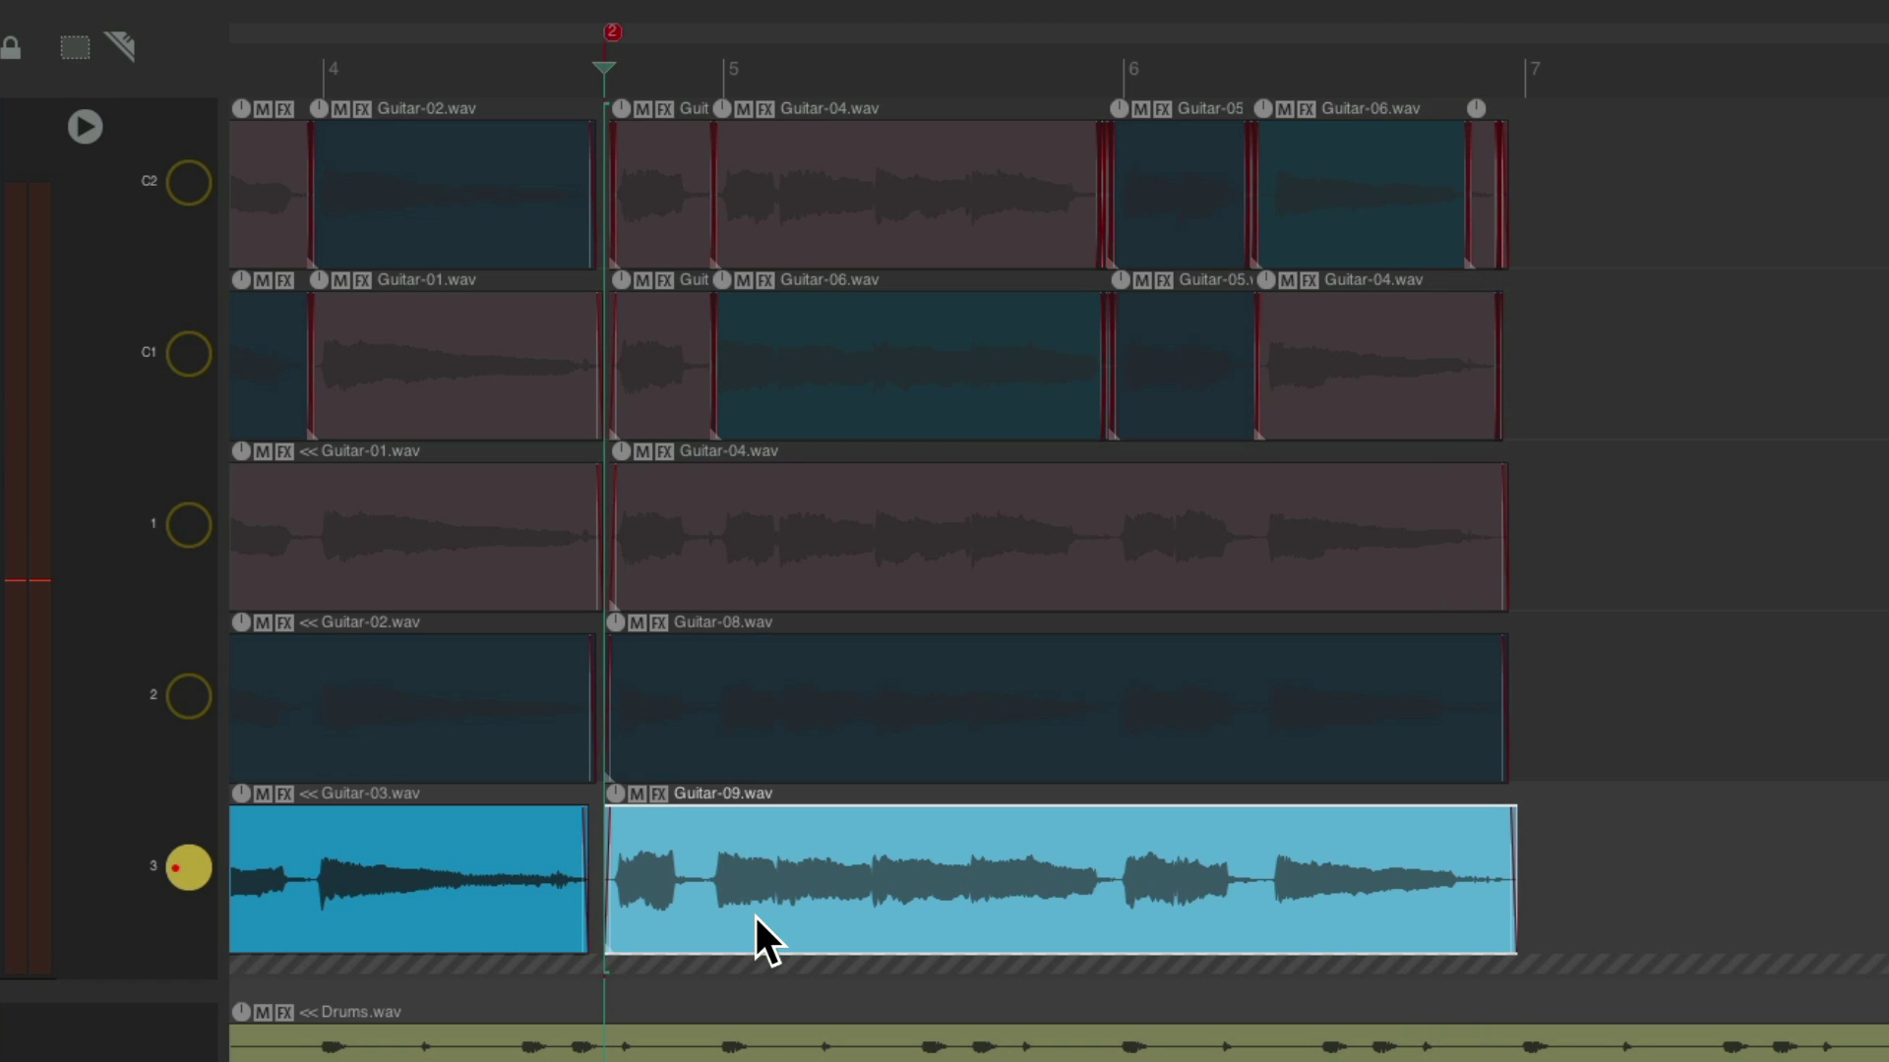
Turn off Record into lane for lane 3.
{"action": "right_click", "coordinate": [204, 875]}
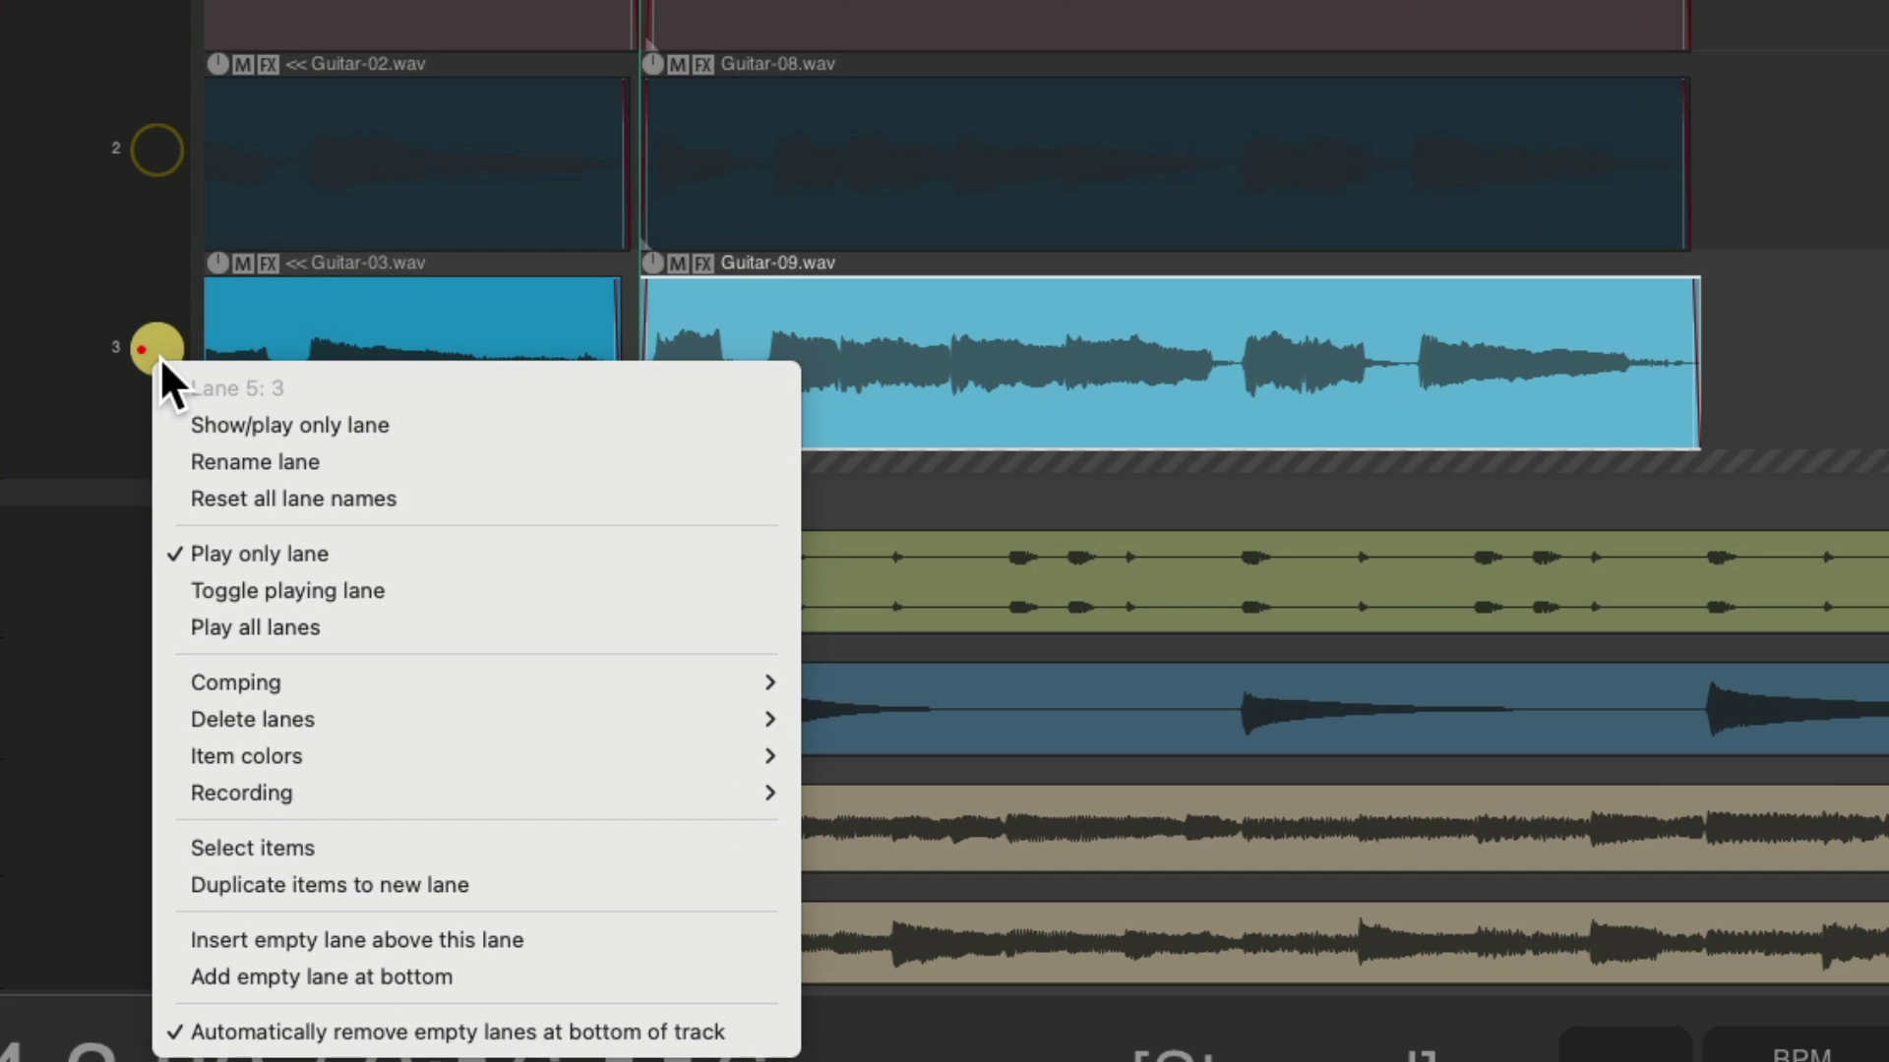
{"action": "mouse_move", "coordinate": [248, 1061]}
{"action": "left_click", "coordinate": [813, 791]}
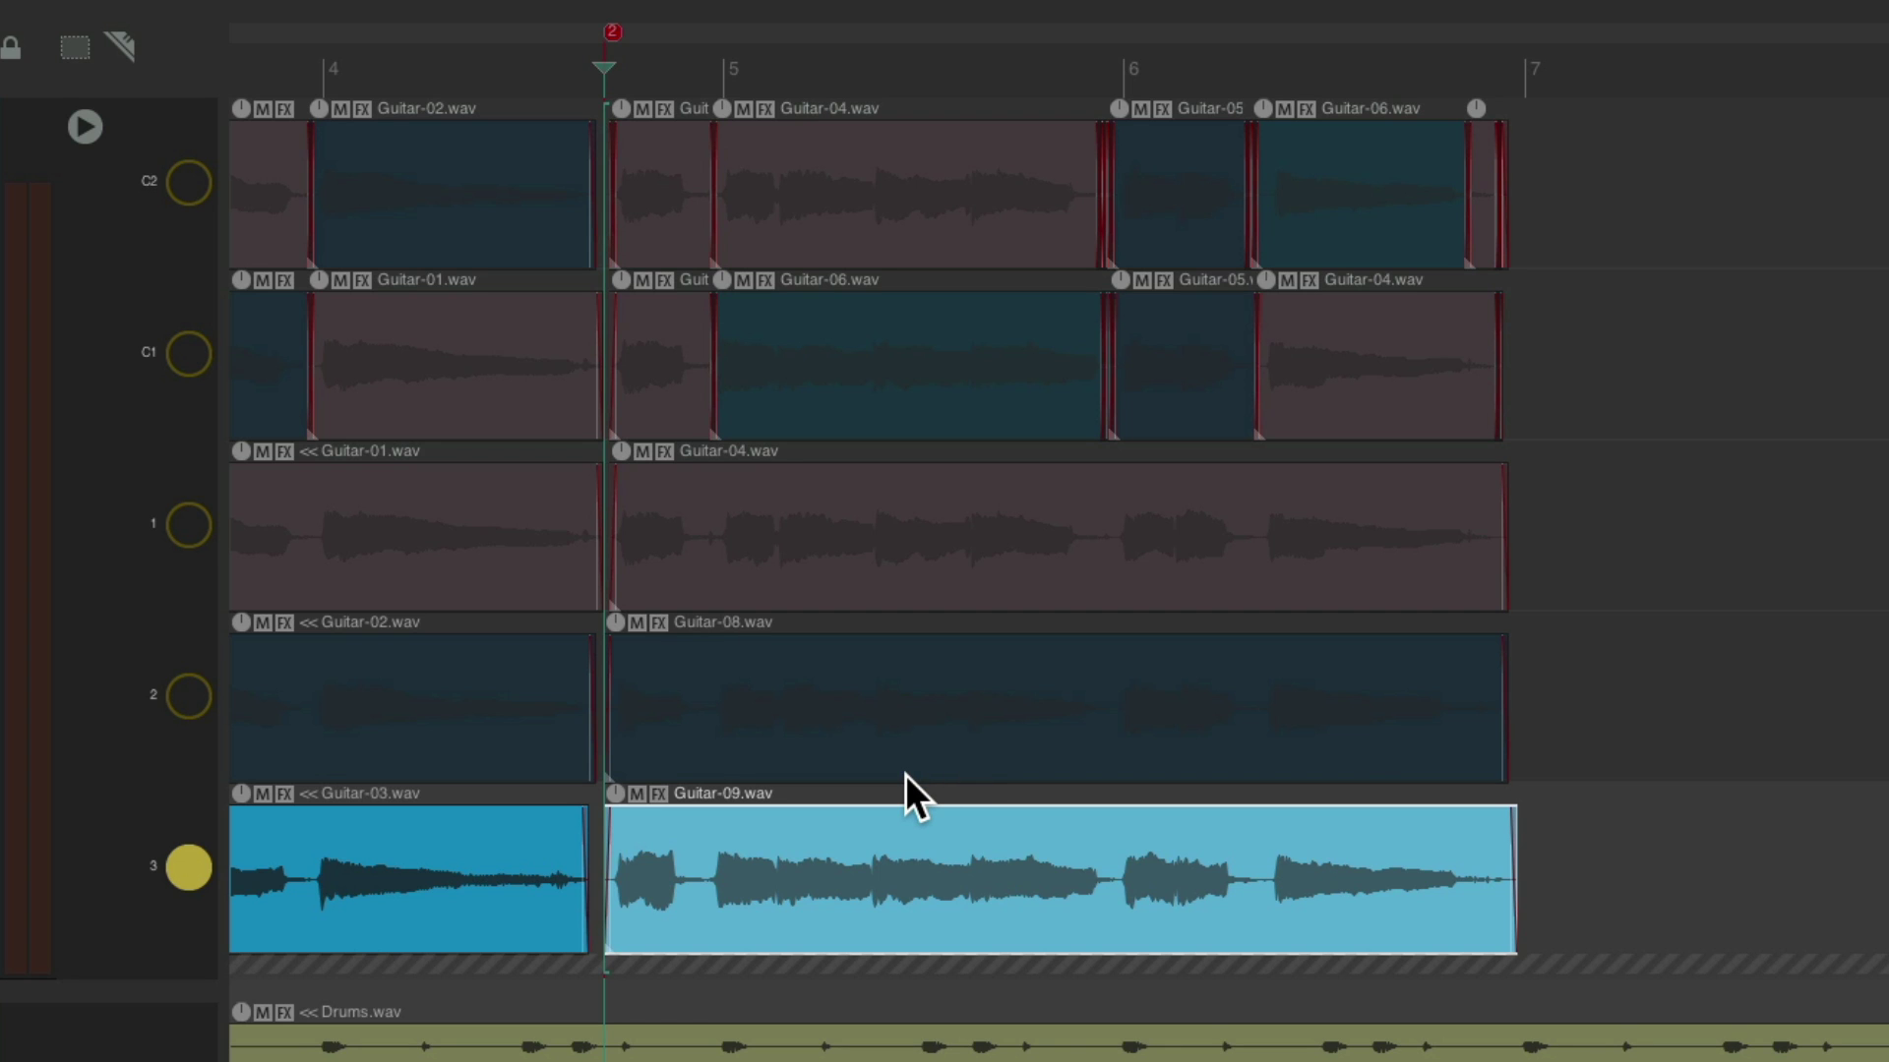
Activate C1 and comp lane 1's Guitar-04 segments into its bar 5–6 sections.
{"action": "left_click", "coordinate": [189, 354]}
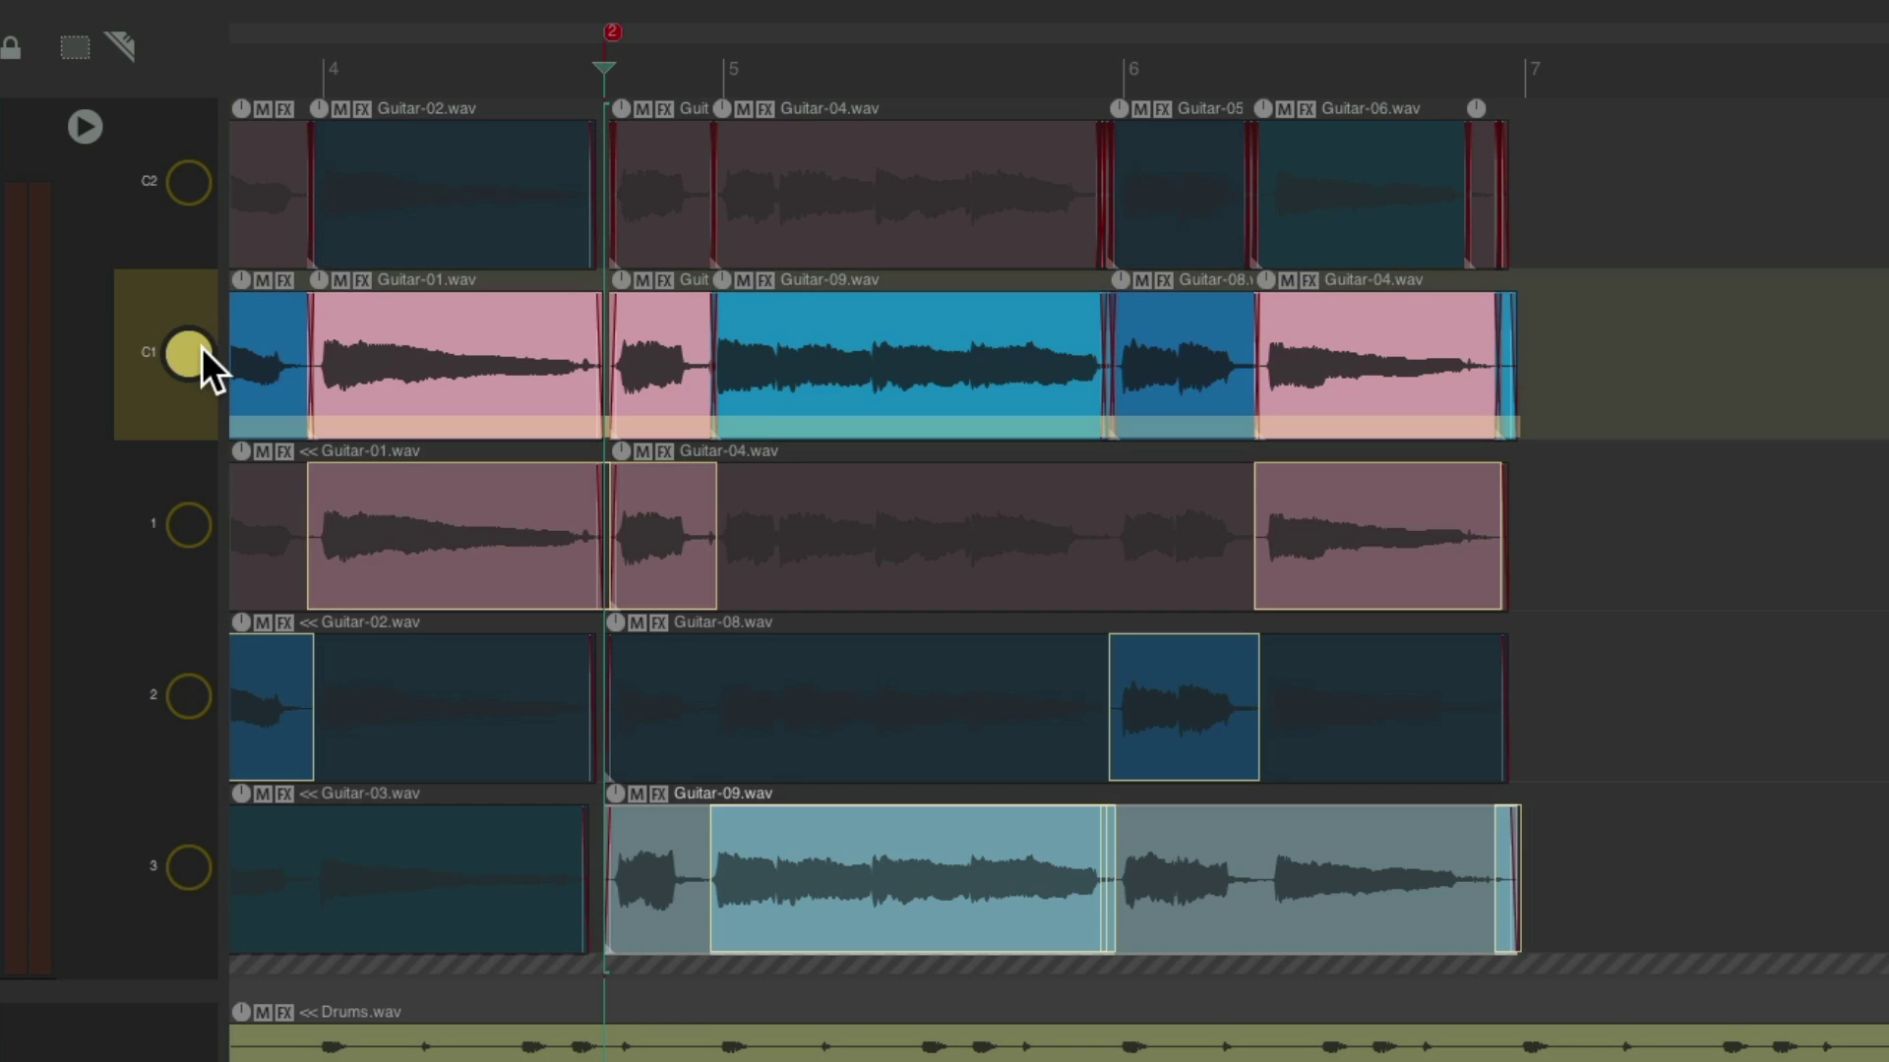
{"action": "left_click", "coordinate": [868, 482]}
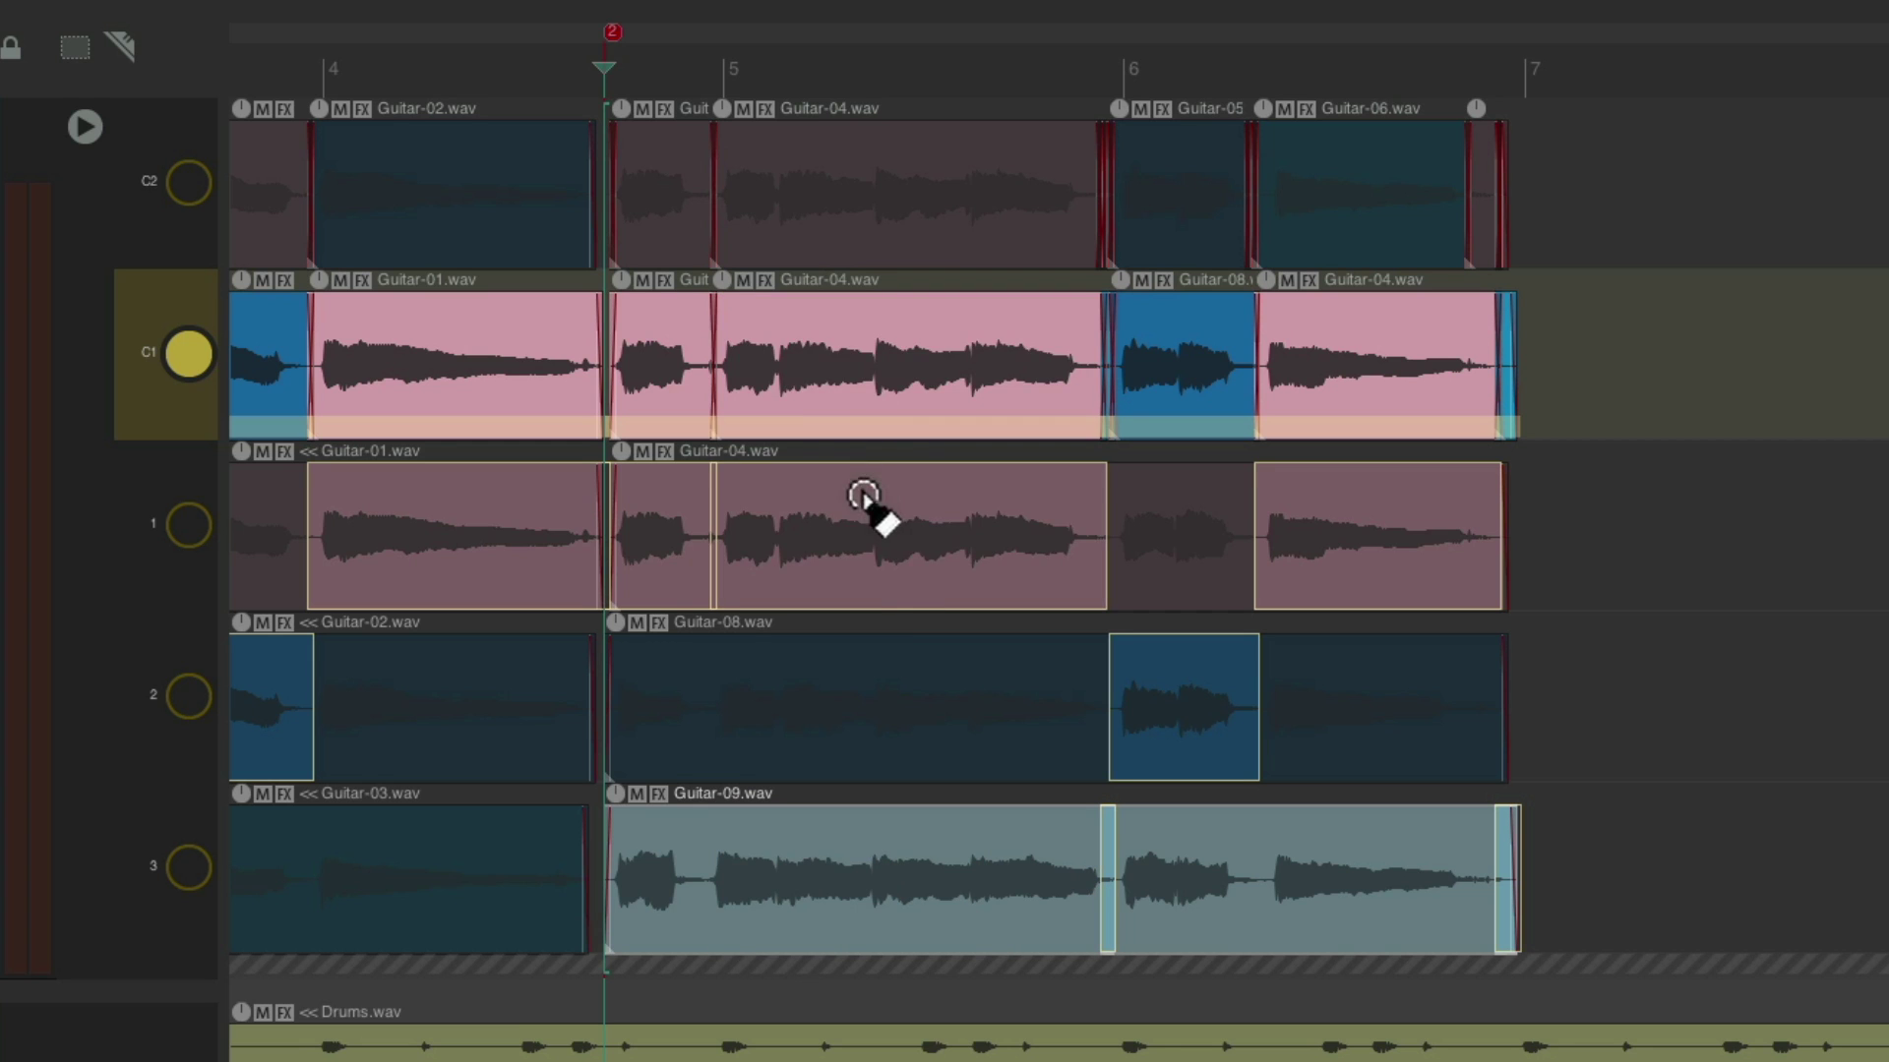
{"action": "left_click", "coordinate": [878, 671]}
{"action": "left_click", "coordinate": [1200, 502]}
{"action": "left_click", "coordinate": [857, 513]}
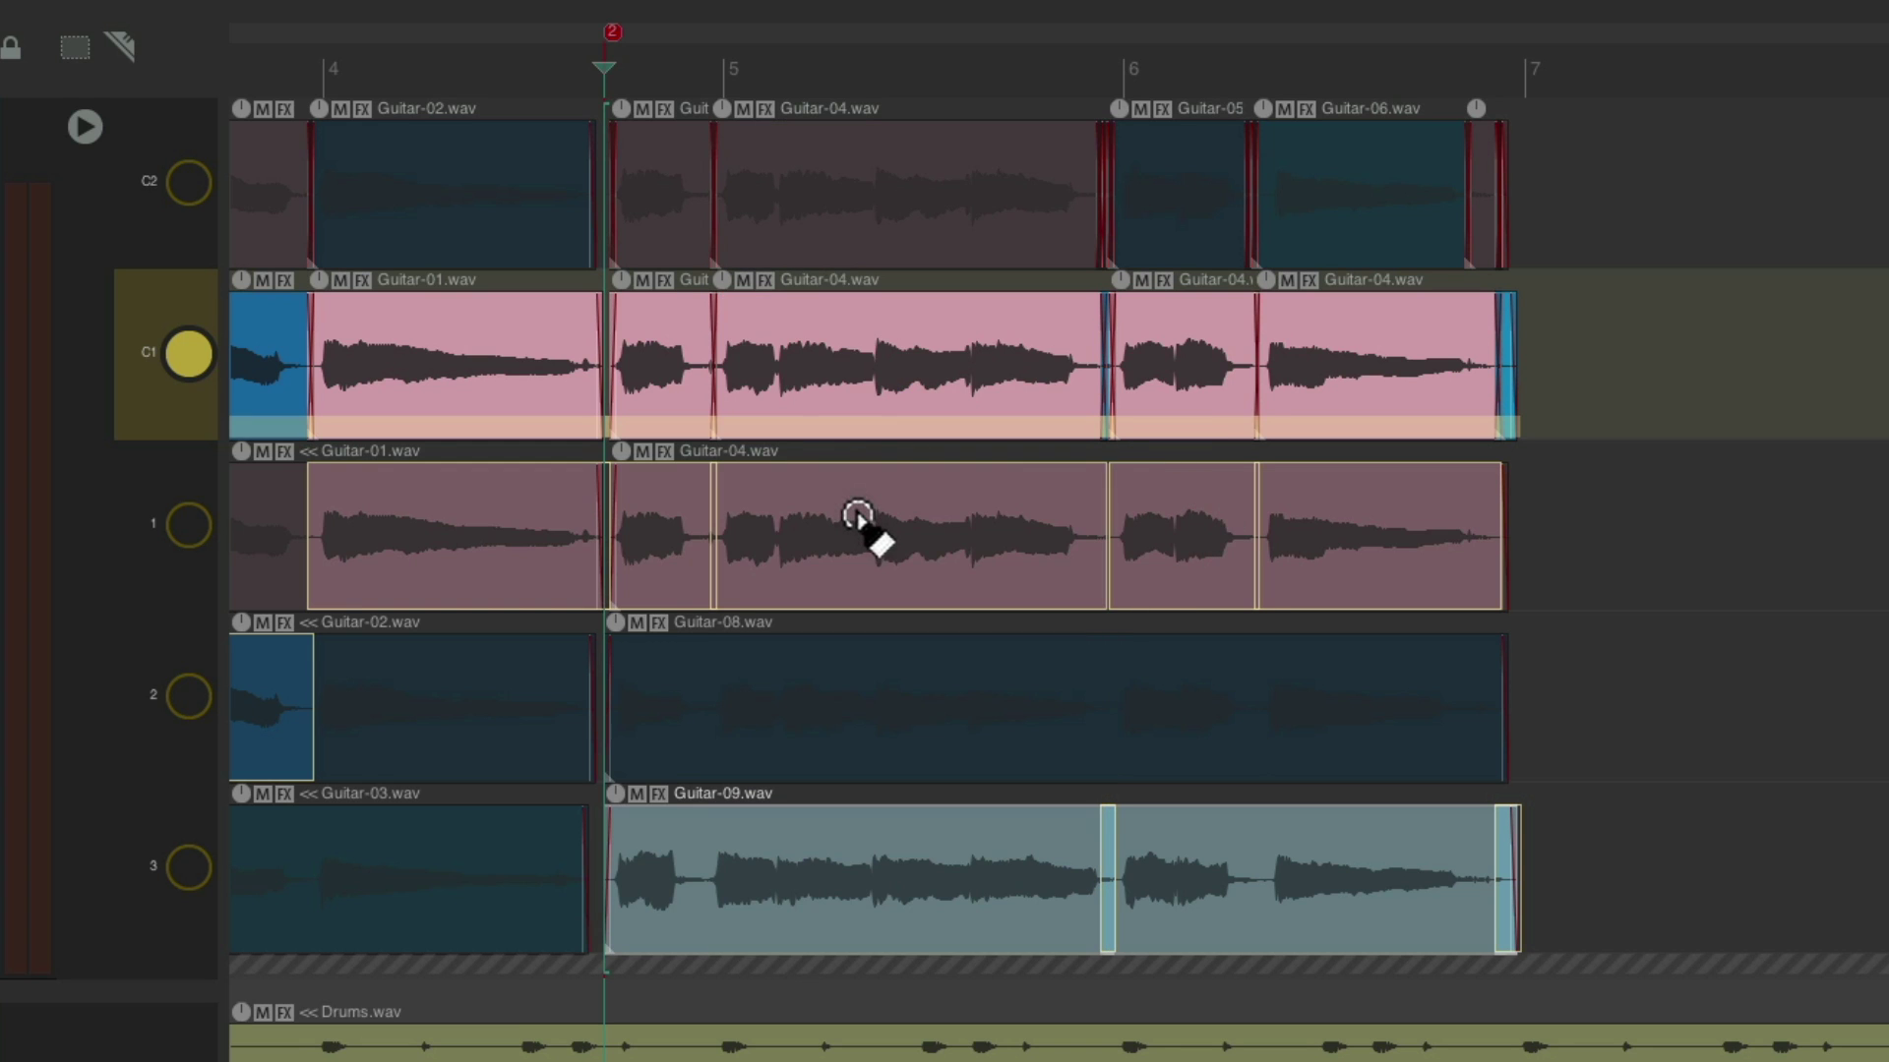
Activate C2 and comp lane 1's Guitar-04 into its bar-5 section.
{"action": "left_click", "coordinate": [187, 185]}
{"action": "left_click", "coordinate": [864, 337]}
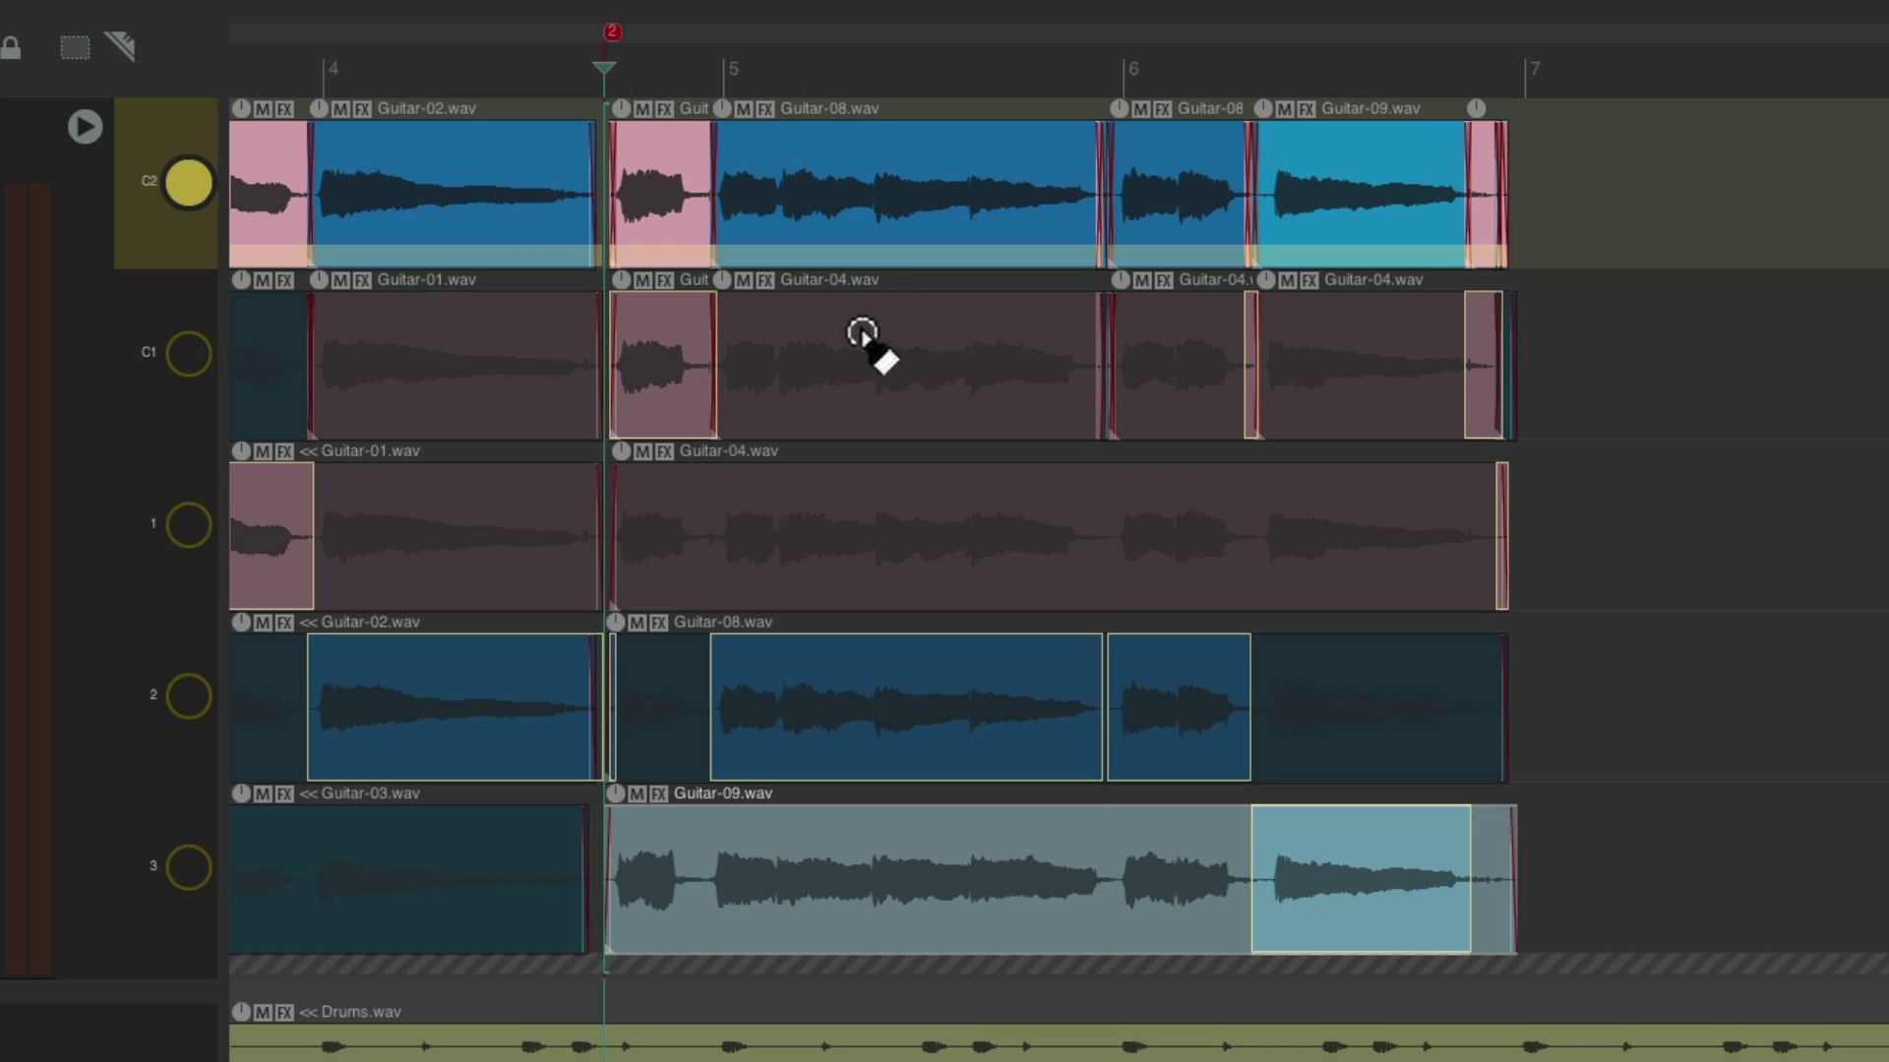
{"action": "left_click", "coordinate": [876, 527]}
{"action": "left_click", "coordinate": [874, 525]}
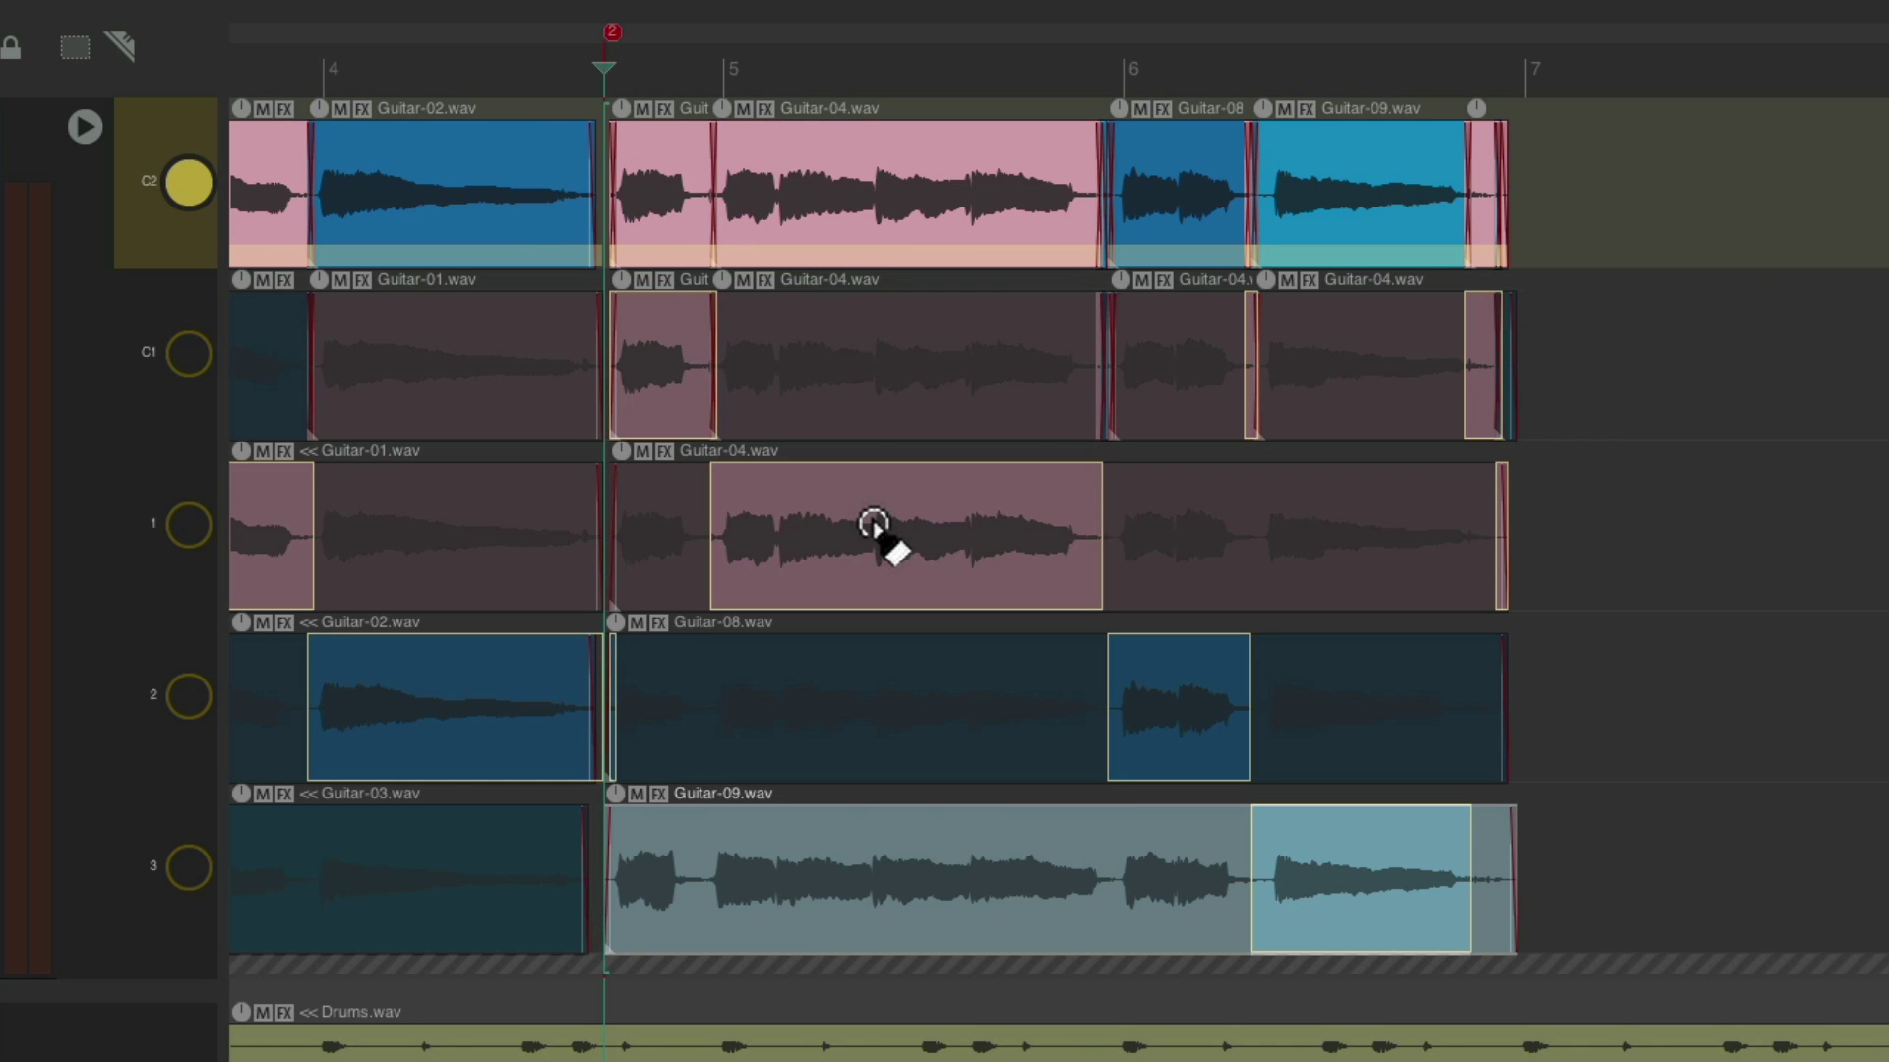
{"action": "scroll", "coordinate": [886, 527], "scroll_direction": "left", "scroll_amount": 10}
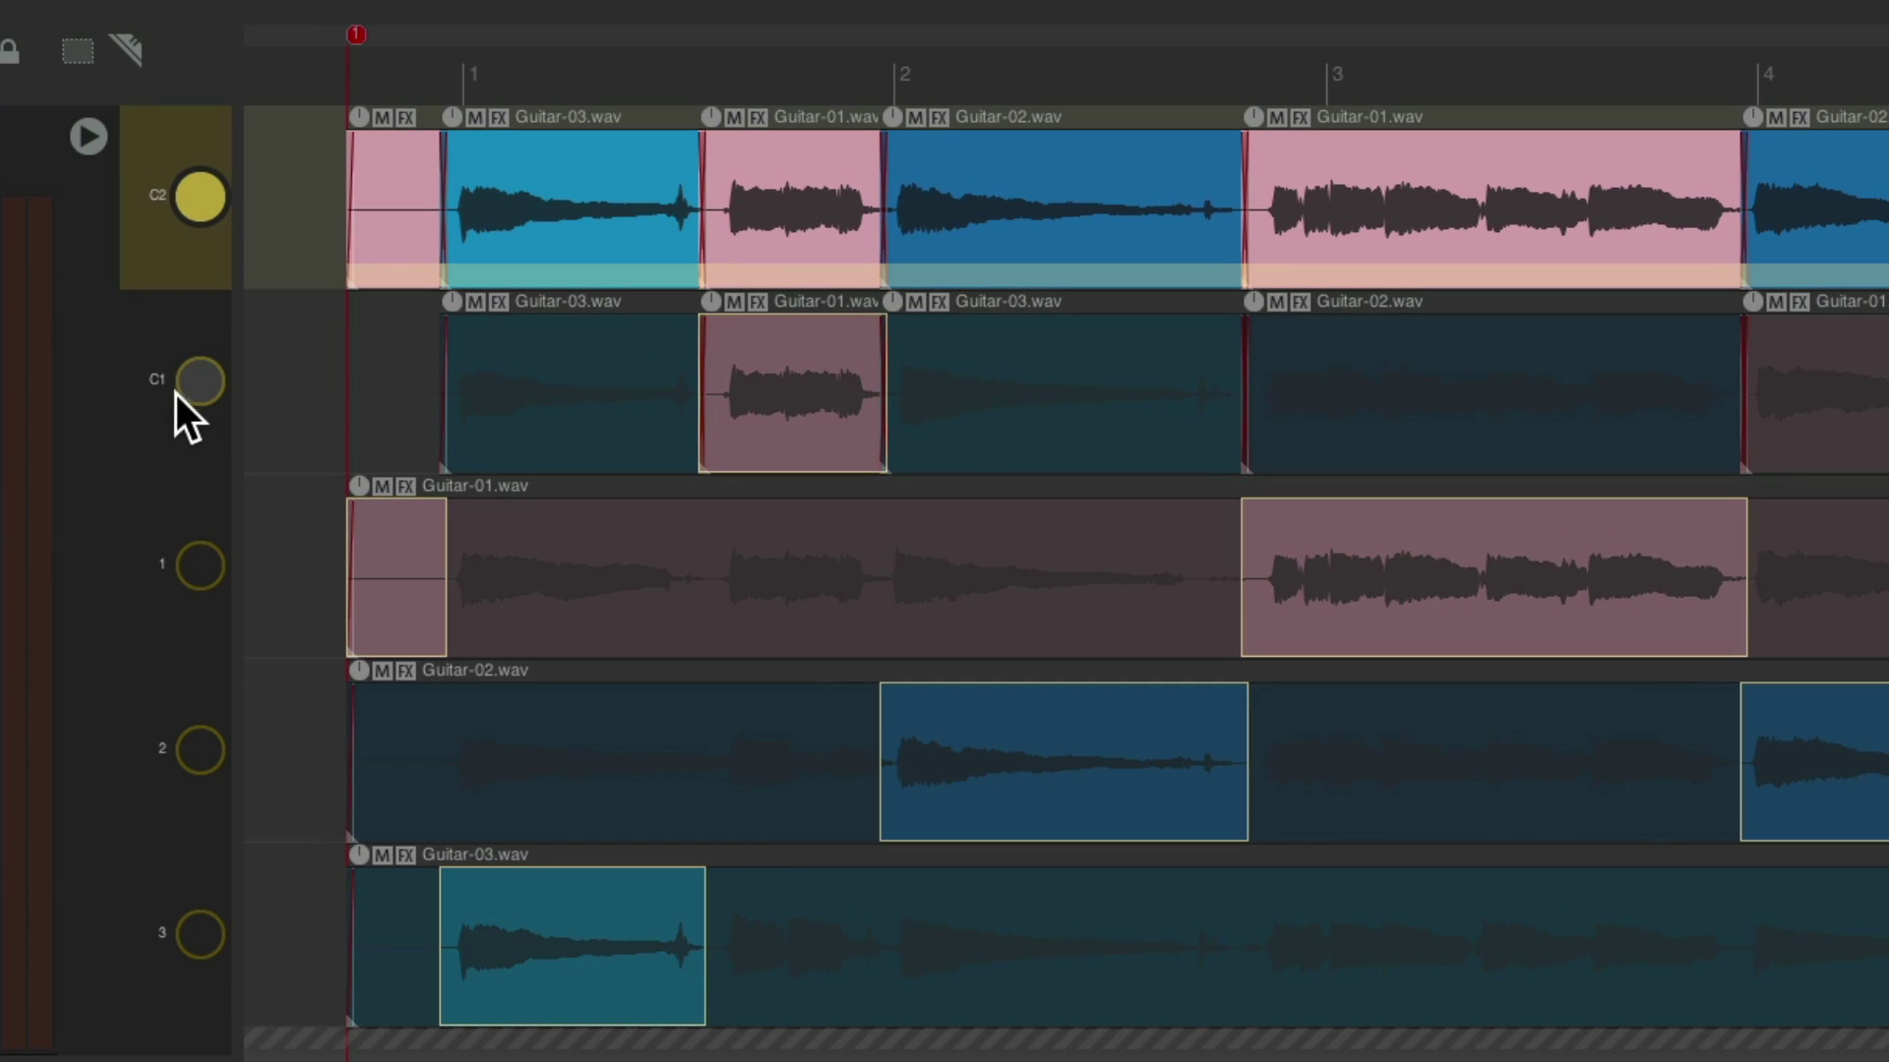
{"action": "mouse_move", "coordinate": [162, 569]}
{"action": "left_mouse_down"}
{"action": "mouse_move", "coordinate": [160, 751]}
{"action": "mouse_move", "coordinate": [157, 569]}
{"action": "left_mouse_up"}
{"action": "left_click_drag", "start_coordinate": [161, 380], "coordinate": [155, 639]}
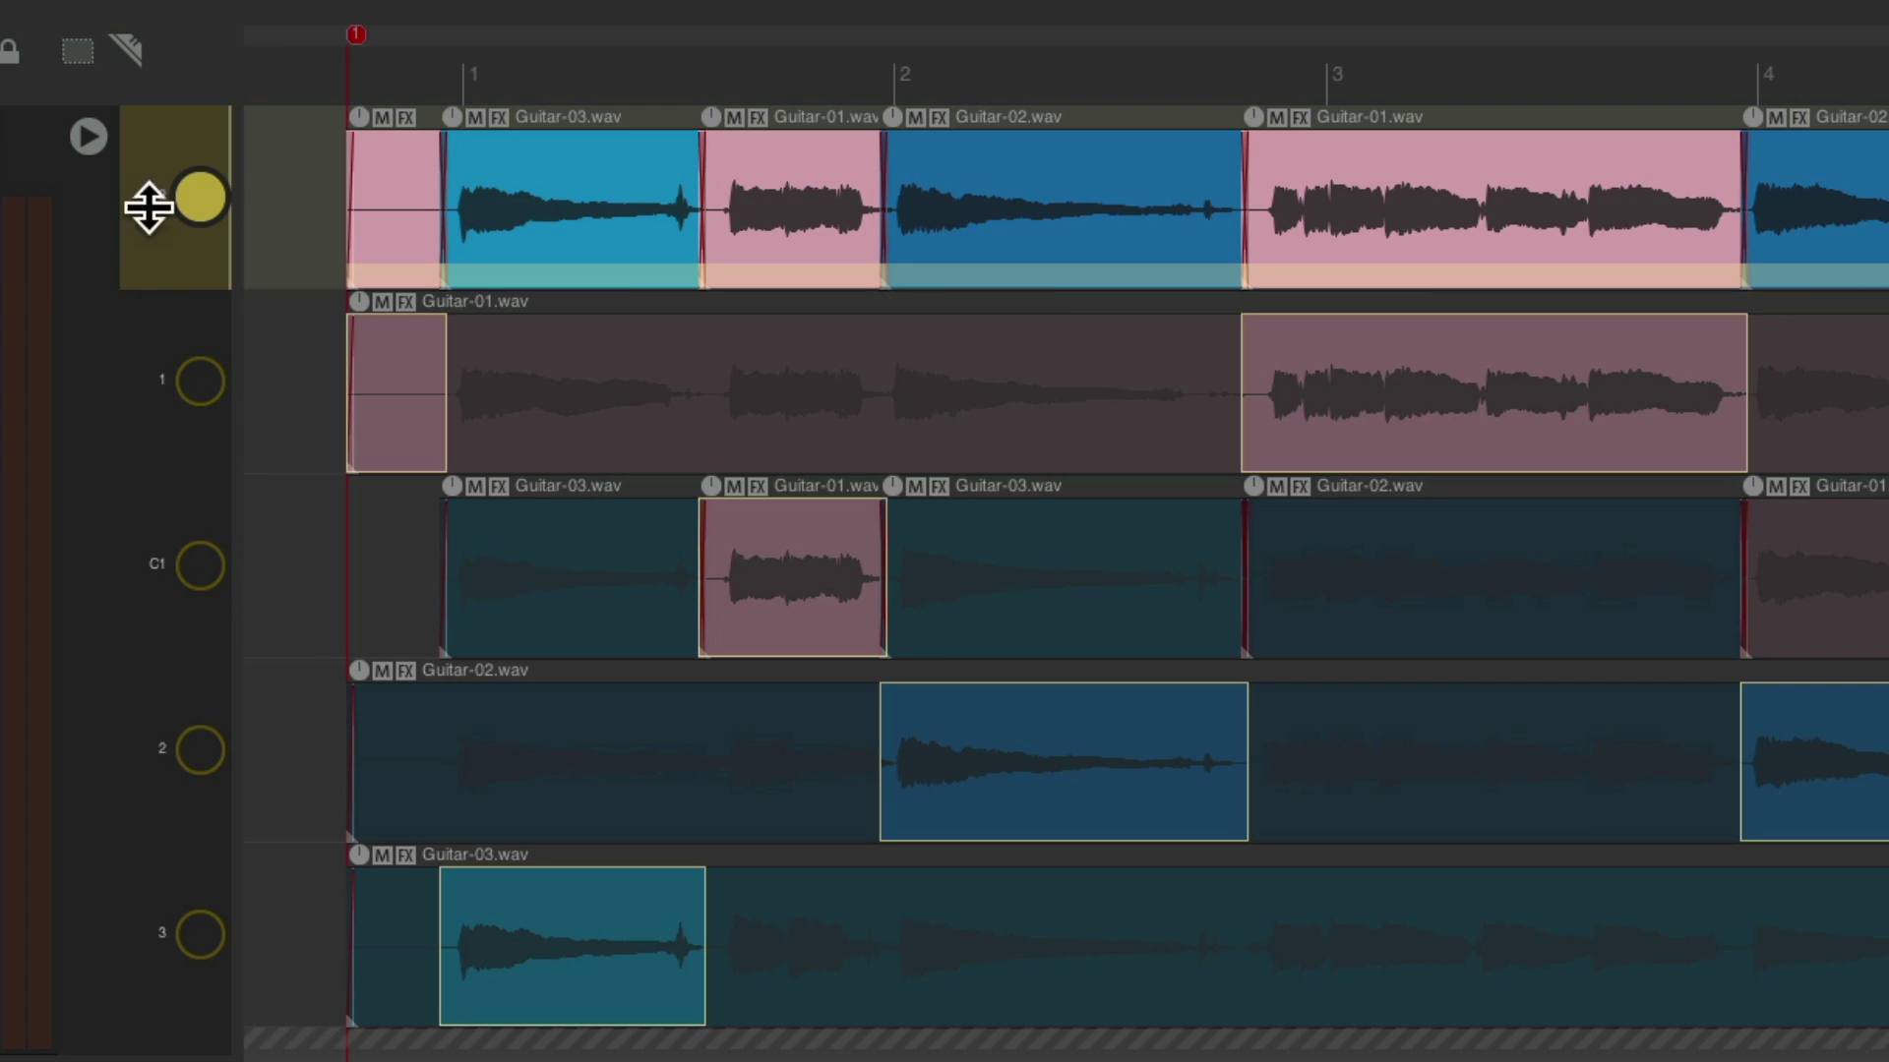
{"action": "left_click_drag", "start_coordinate": [150, 199], "coordinate": [143, 387]}
{"action": "left_click_drag", "start_coordinate": [158, 199], "coordinate": [152, 678]}
{"action": "left_click_drag", "start_coordinate": [165, 743], "coordinate": [138, 518]}
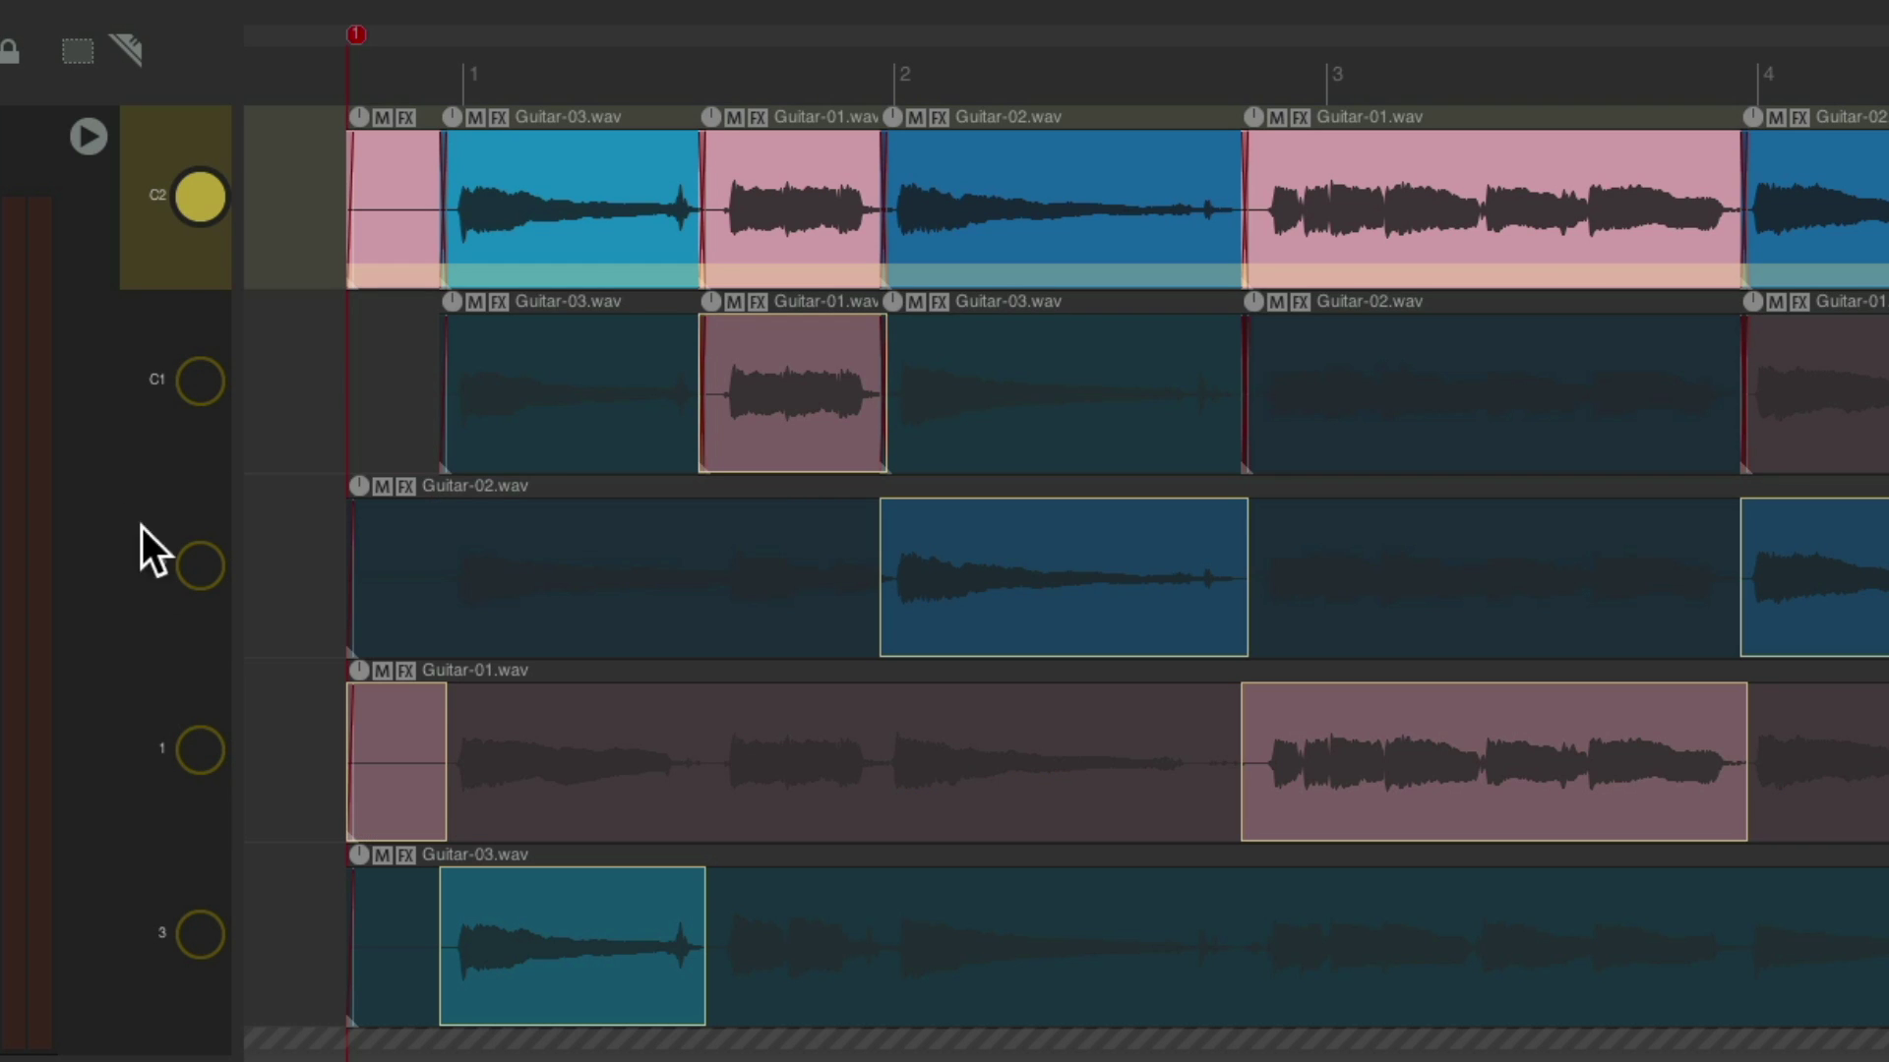
{"action": "left_click_drag", "start_coordinate": [160, 590], "coordinate": [159, 747]}
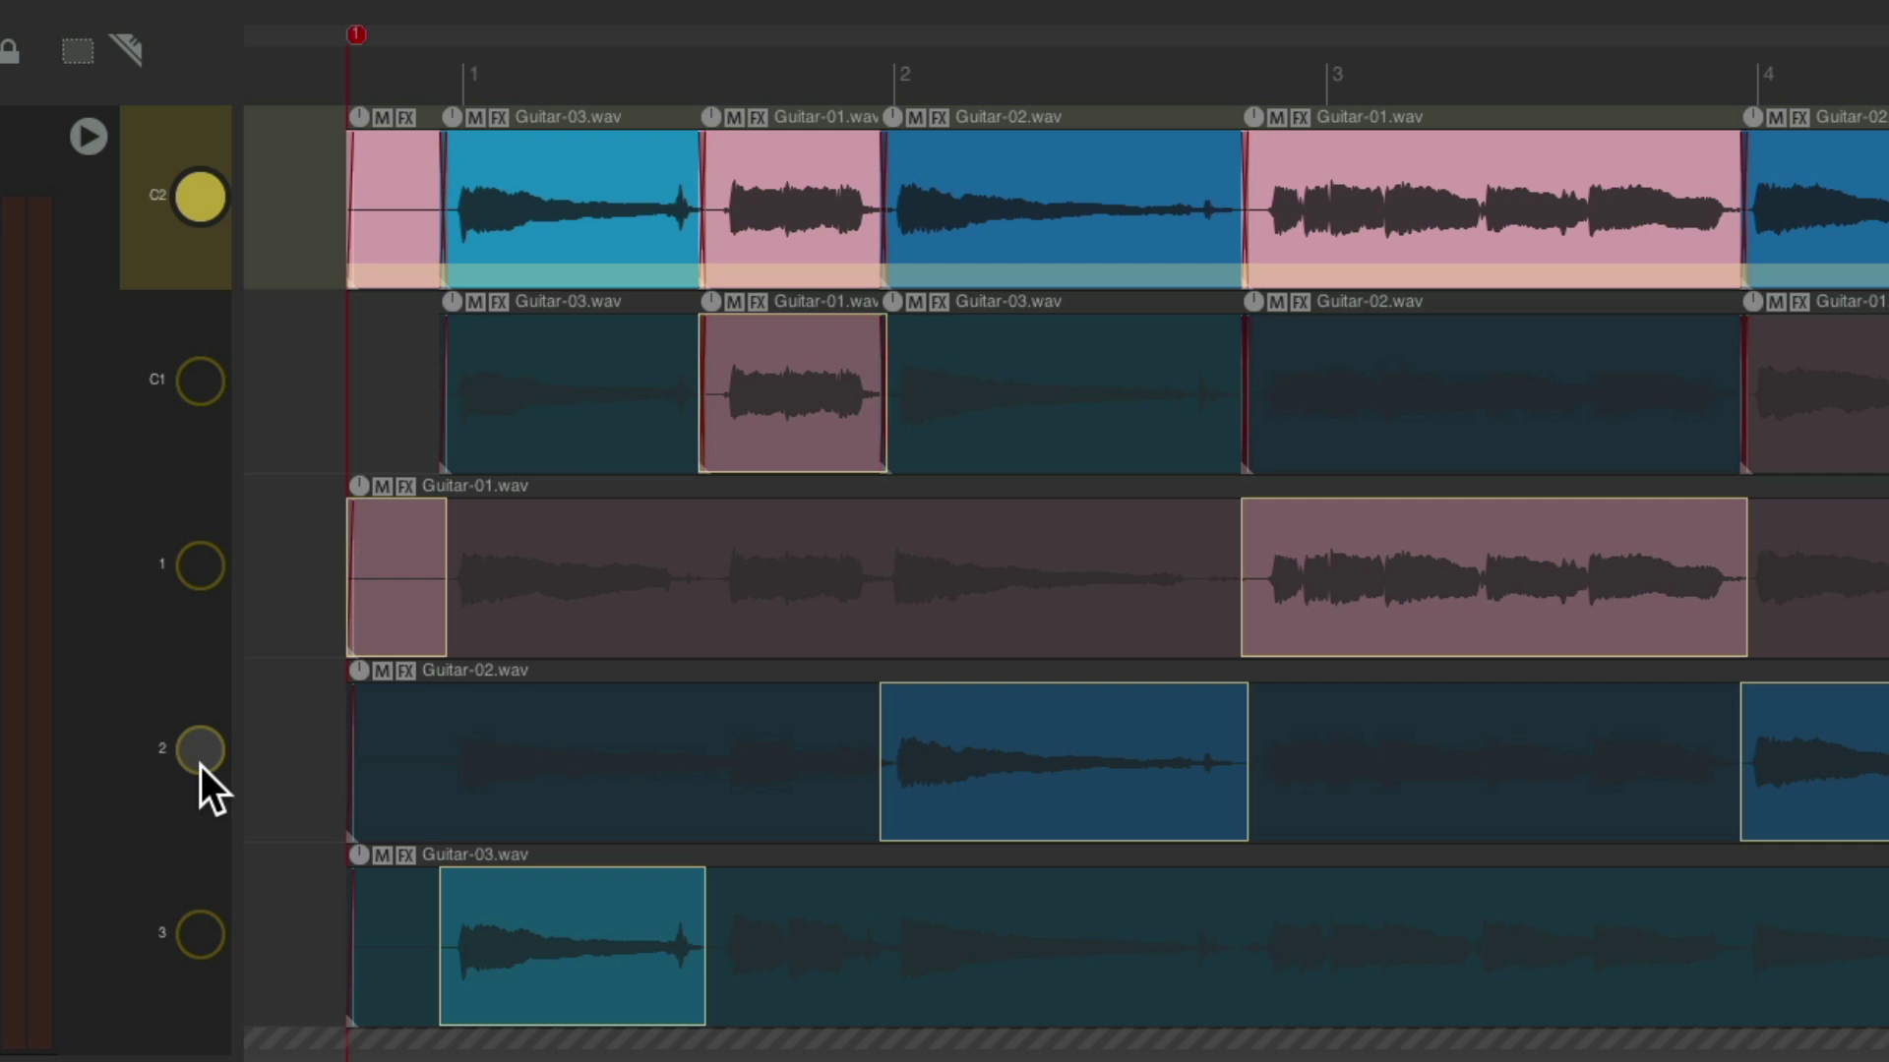
Rename the three take lanes to Lane 1, Lane 2 and Lane 3.
{"action": "double_click", "coordinate": [163, 595]}
{"action": "type", "text": "Lane 1"}
{"action": "key", "text": "Return"}
{"action": "double_click", "coordinate": [157, 748]}
{"action": "type", "text": "Lane 2"}
{"action": "key", "text": "Return"}
{"action": "double_click", "coordinate": [161, 933]}
{"action": "type", "text": "Lane 3"}
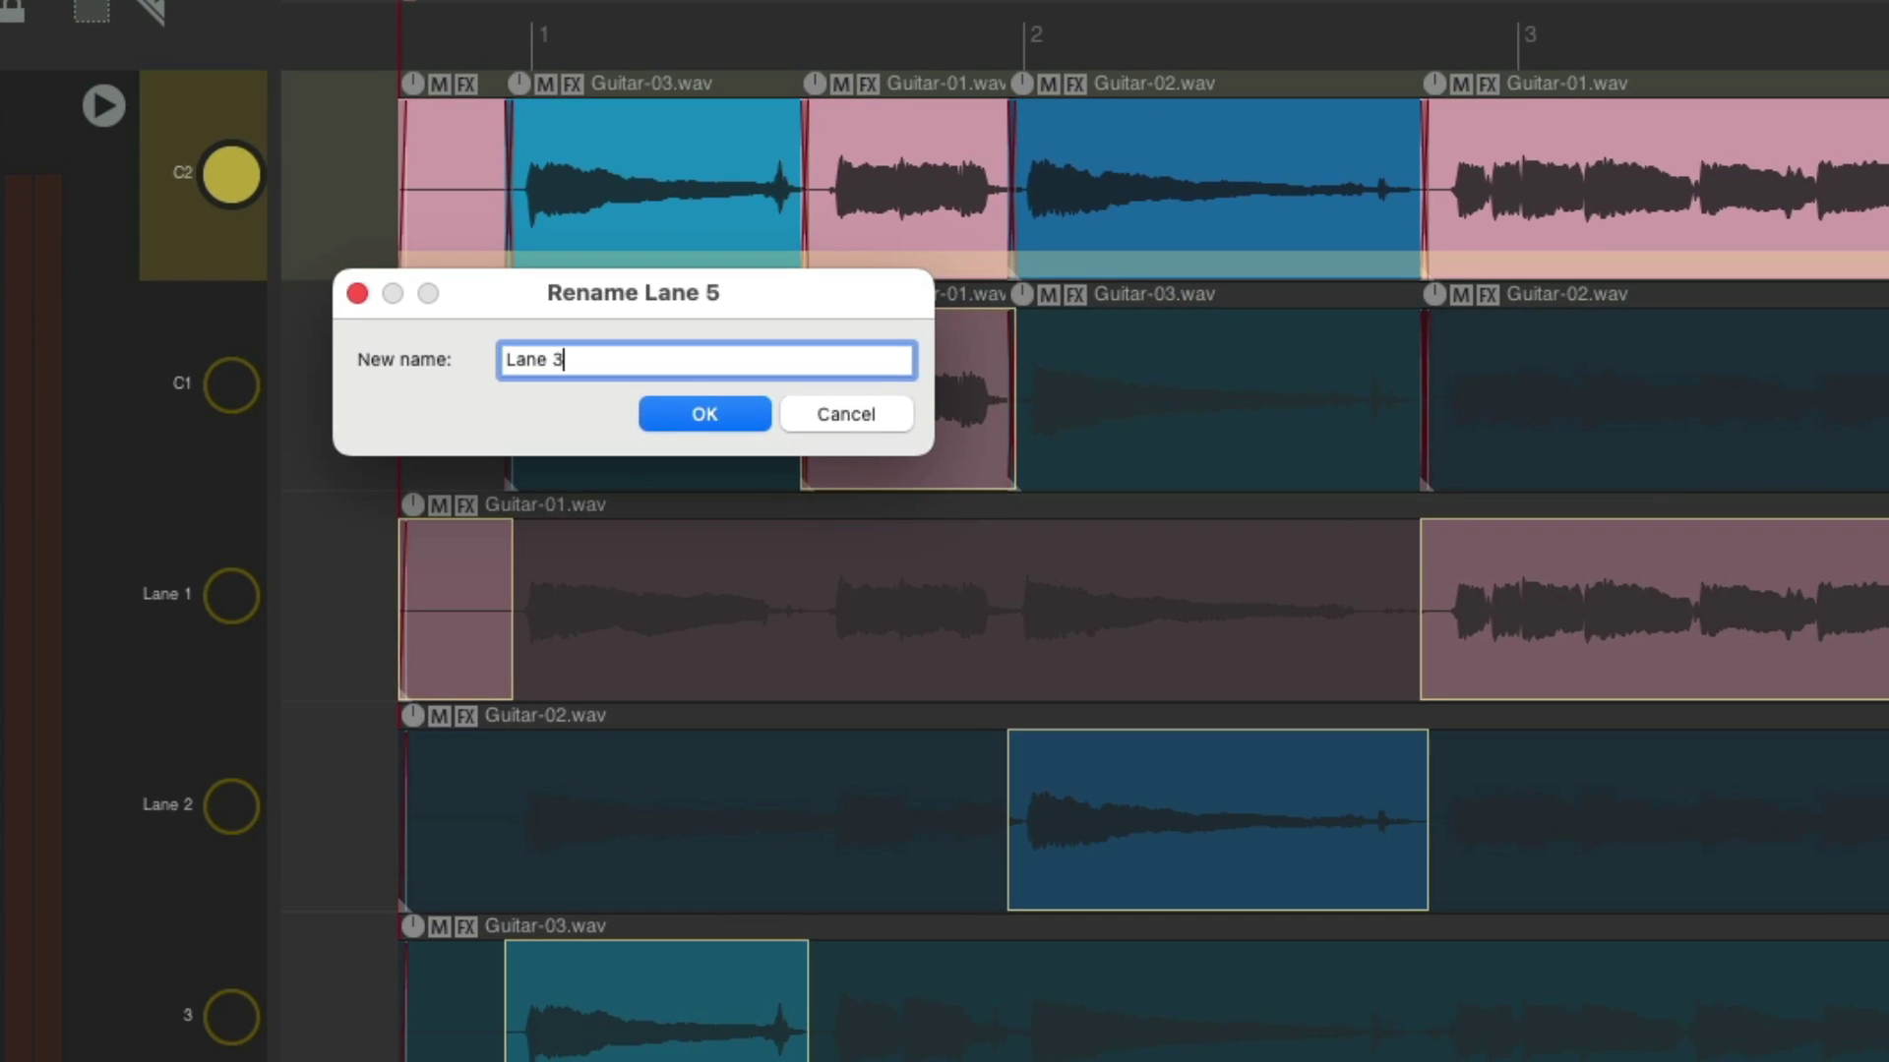
{"action": "key", "text": "Return"}
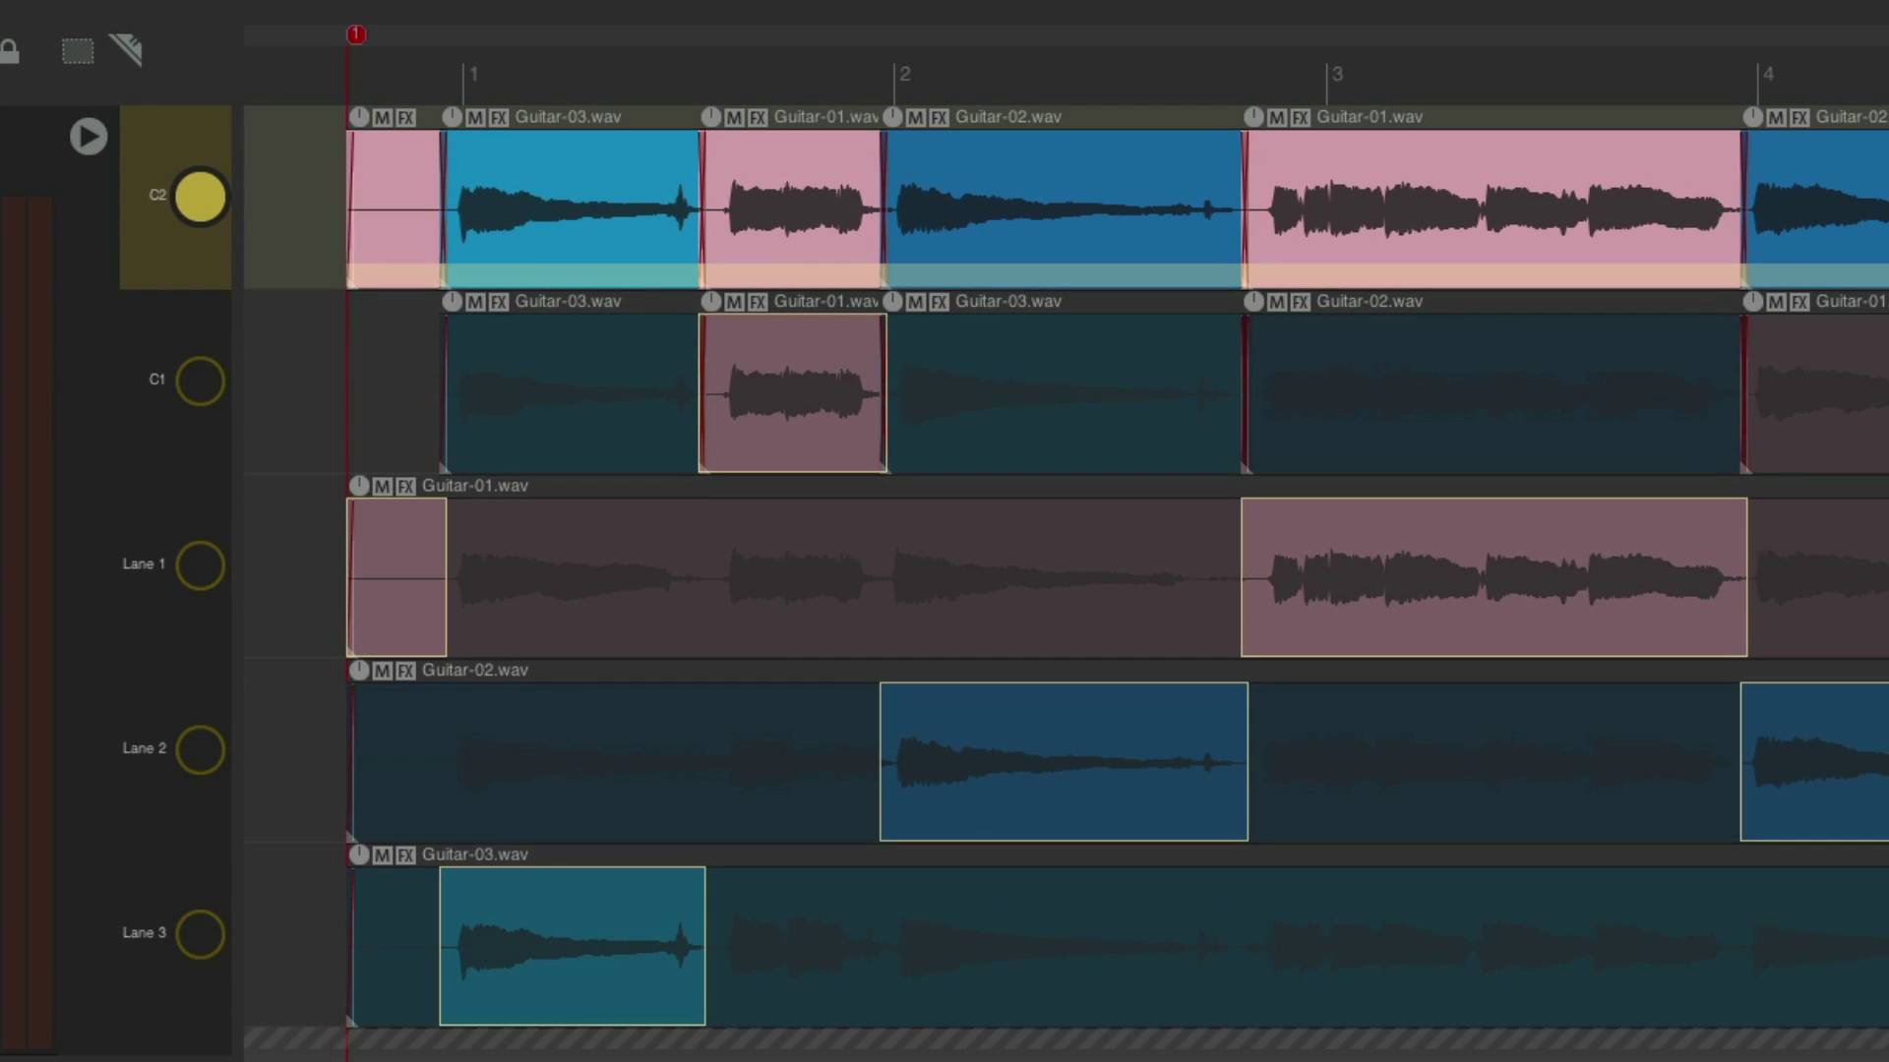
Rename comp lane C1 to Good Comp and comp lane C2 to Great Comp.
{"action": "double_click", "coordinate": [159, 385]}
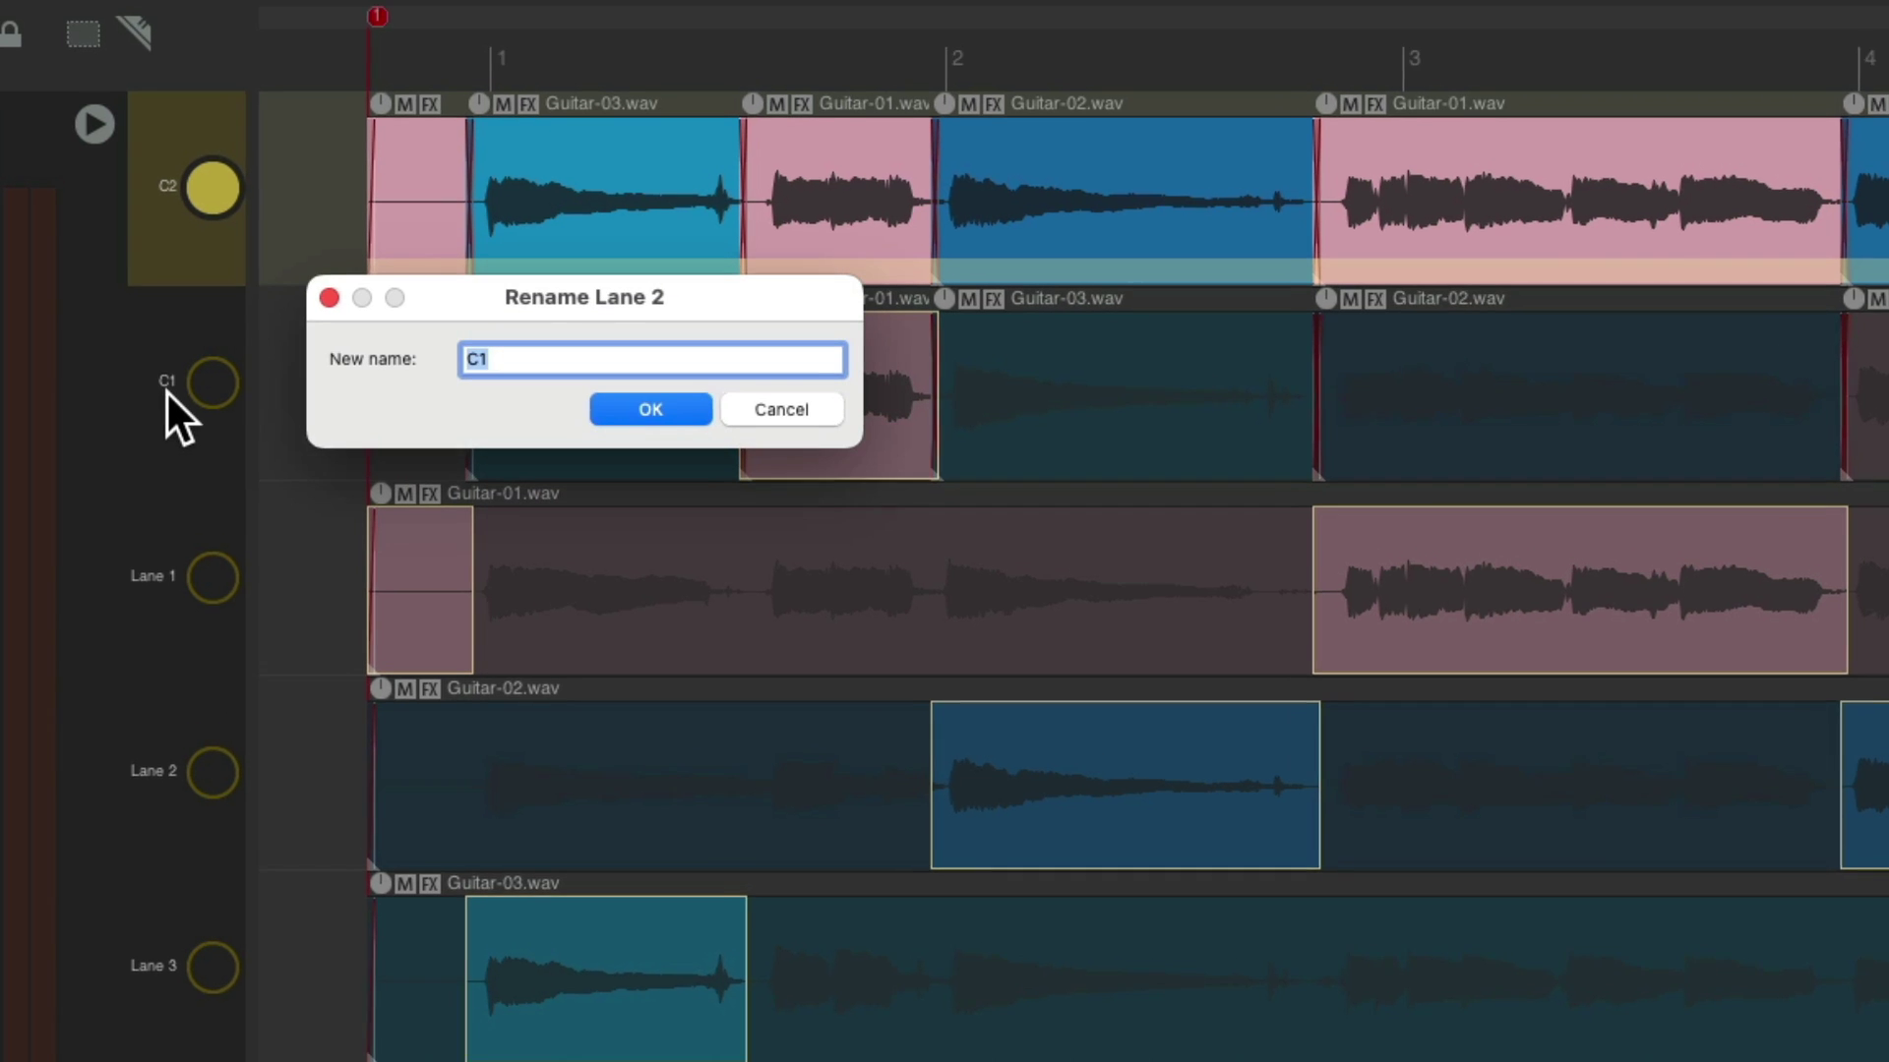
{"action": "type", "text": "Good Comp"}
{"action": "key", "text": "Return"}
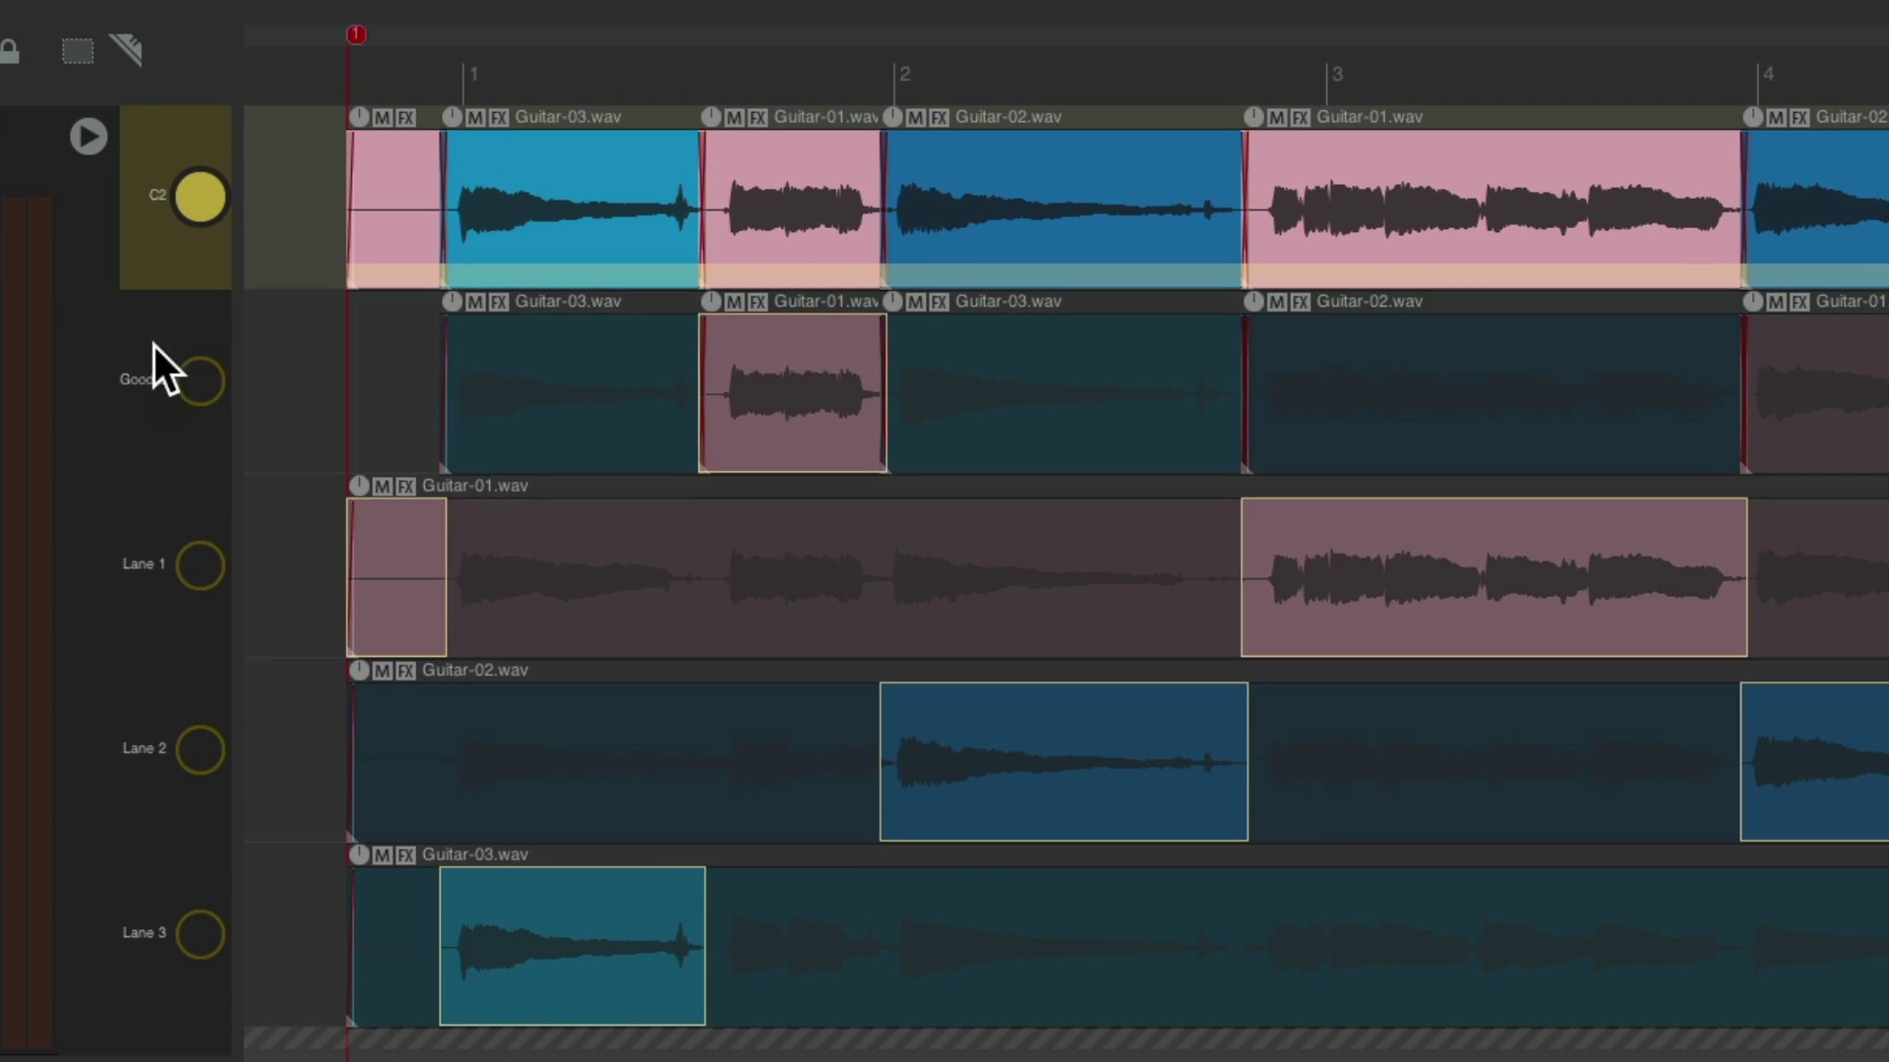
{"action": "double_click", "coordinate": [156, 199]}
{"action": "type", "text": "Great Comp"}
{"action": "key", "text": "Return"}
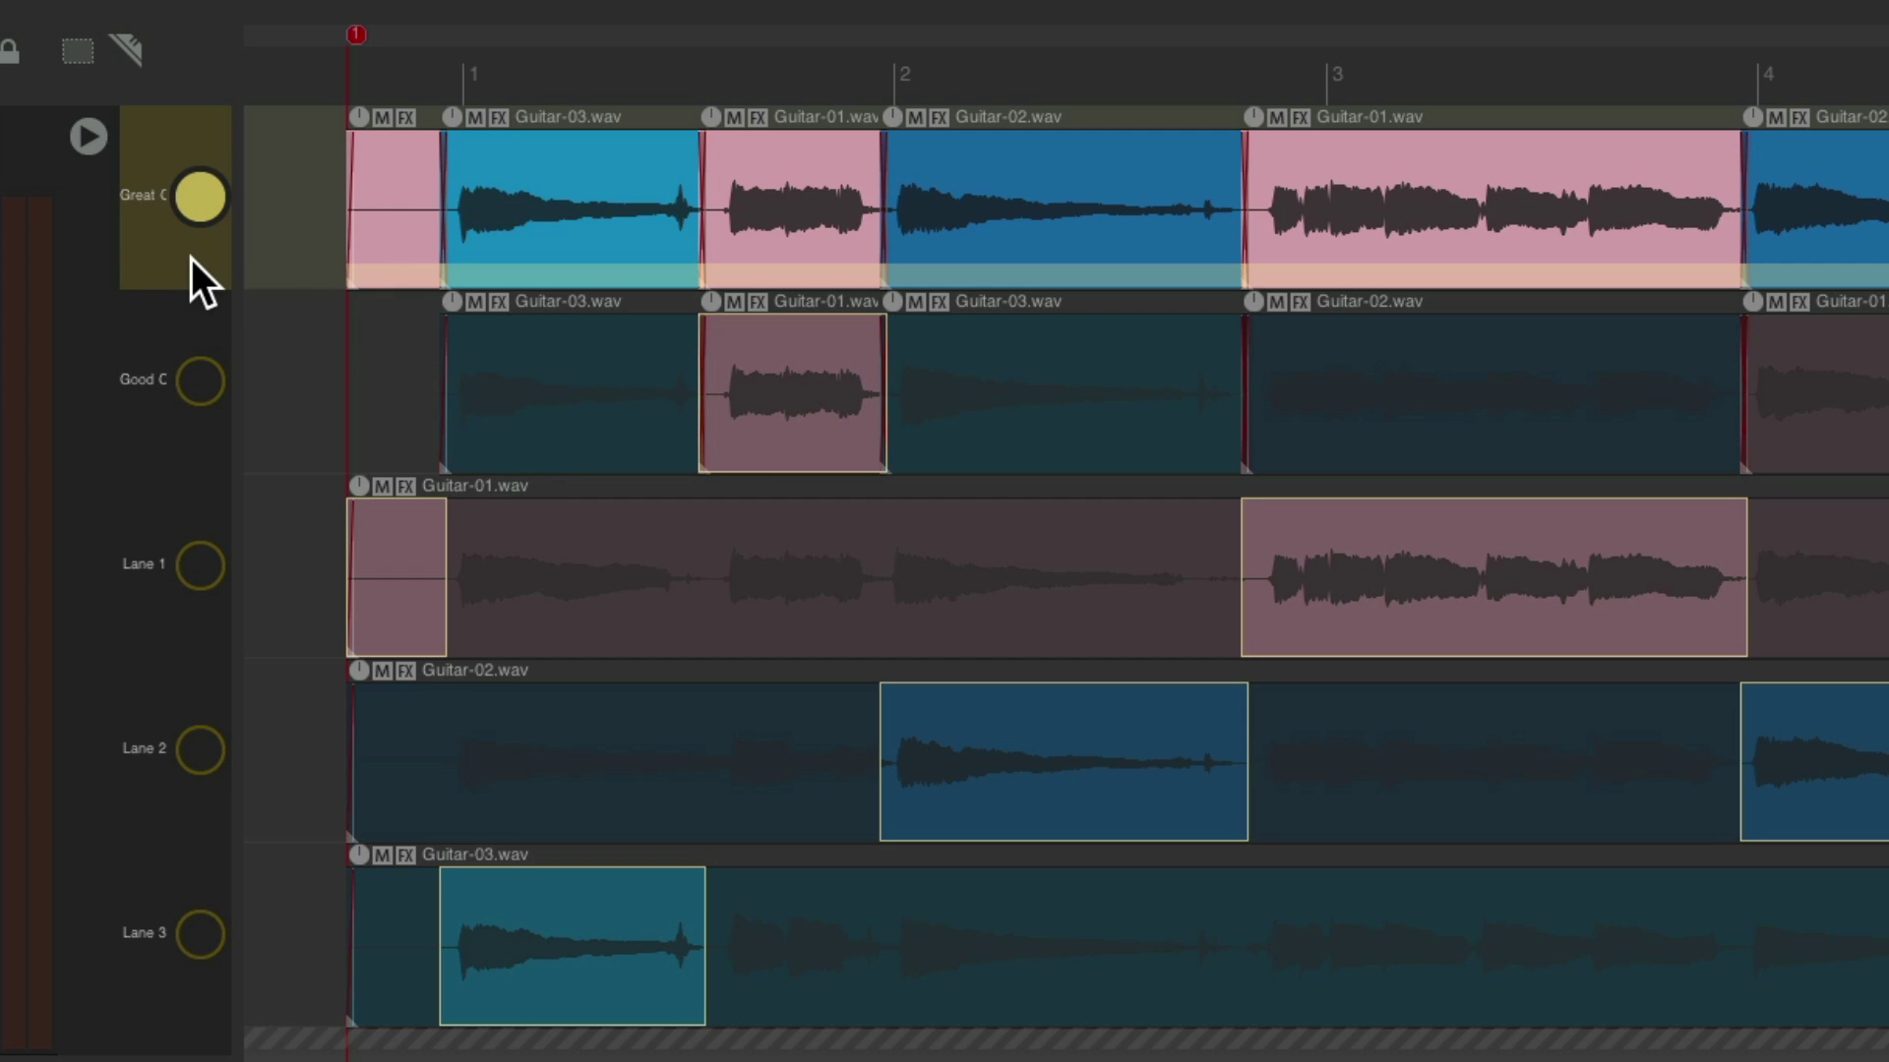
Insert two empty lanes above the Good Comp lane.
{"action": "right_click", "coordinate": [197, 385]}
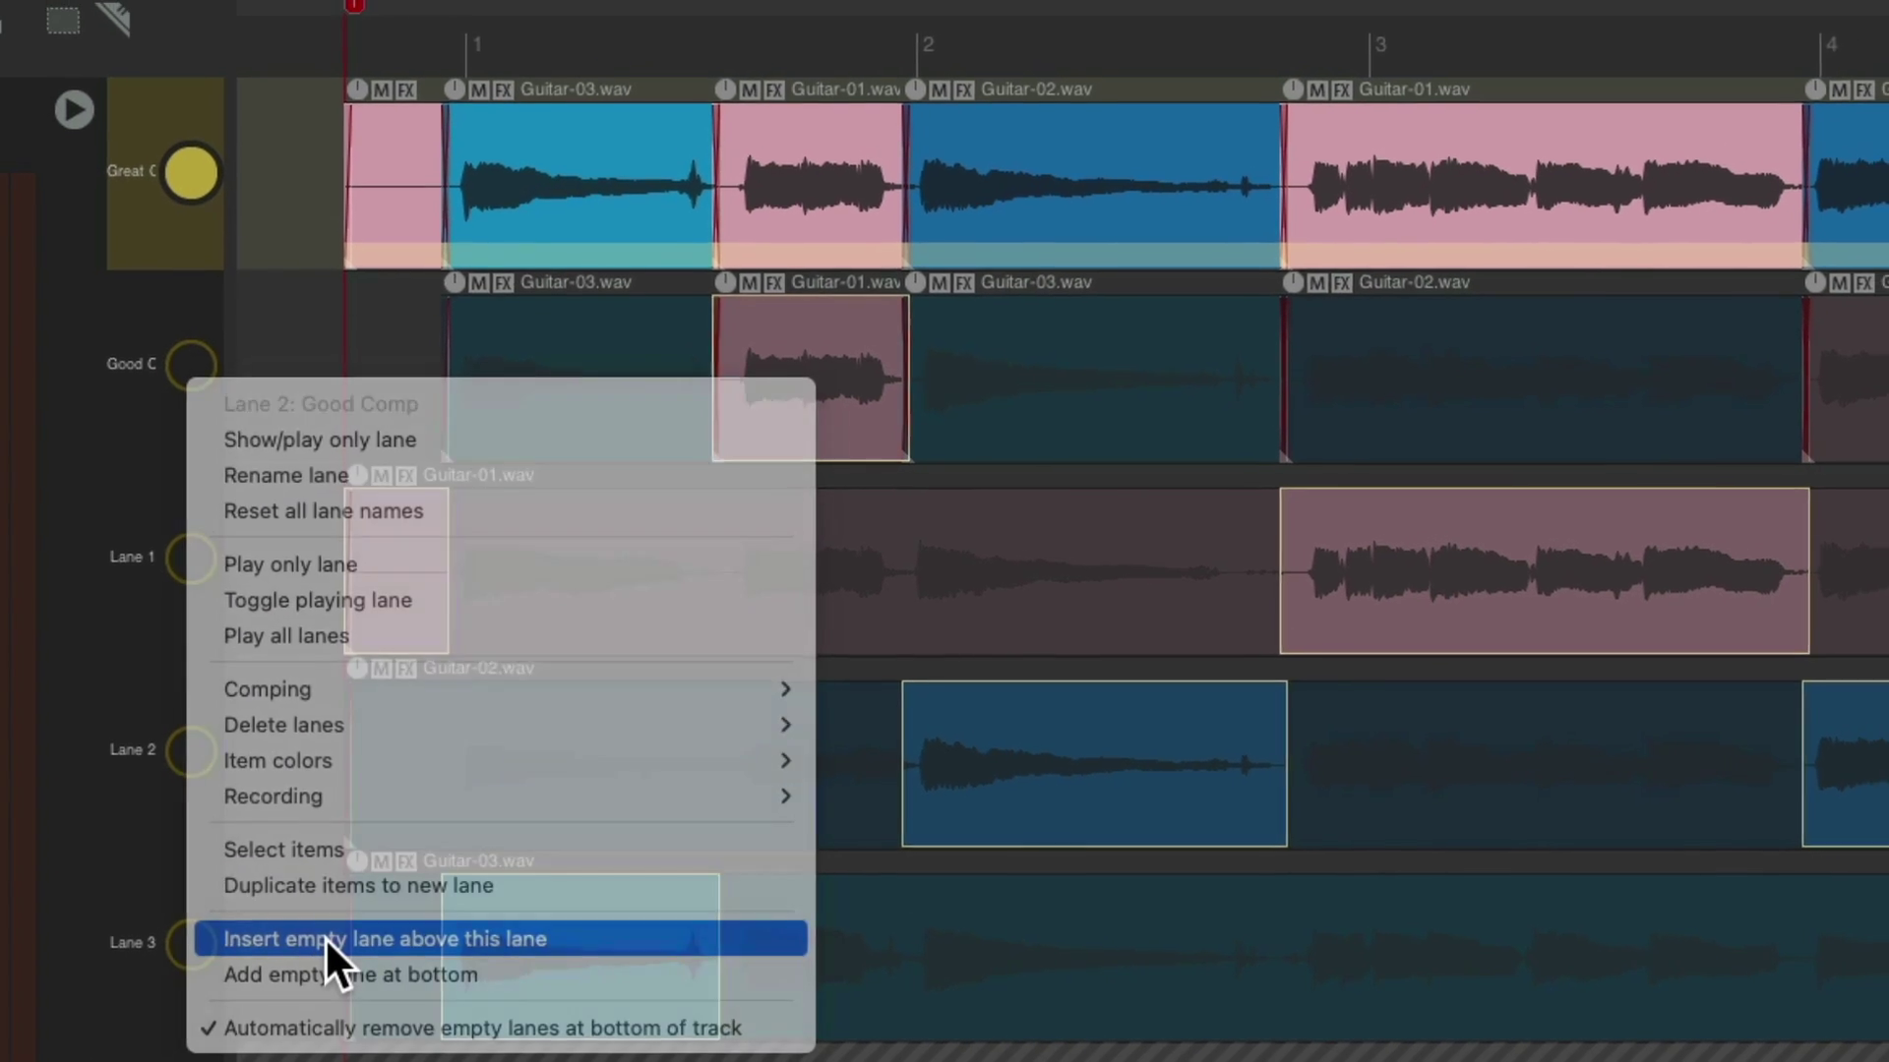
{"action": "left_click", "coordinate": [323, 939]}
{"action": "right_click", "coordinate": [185, 502]}
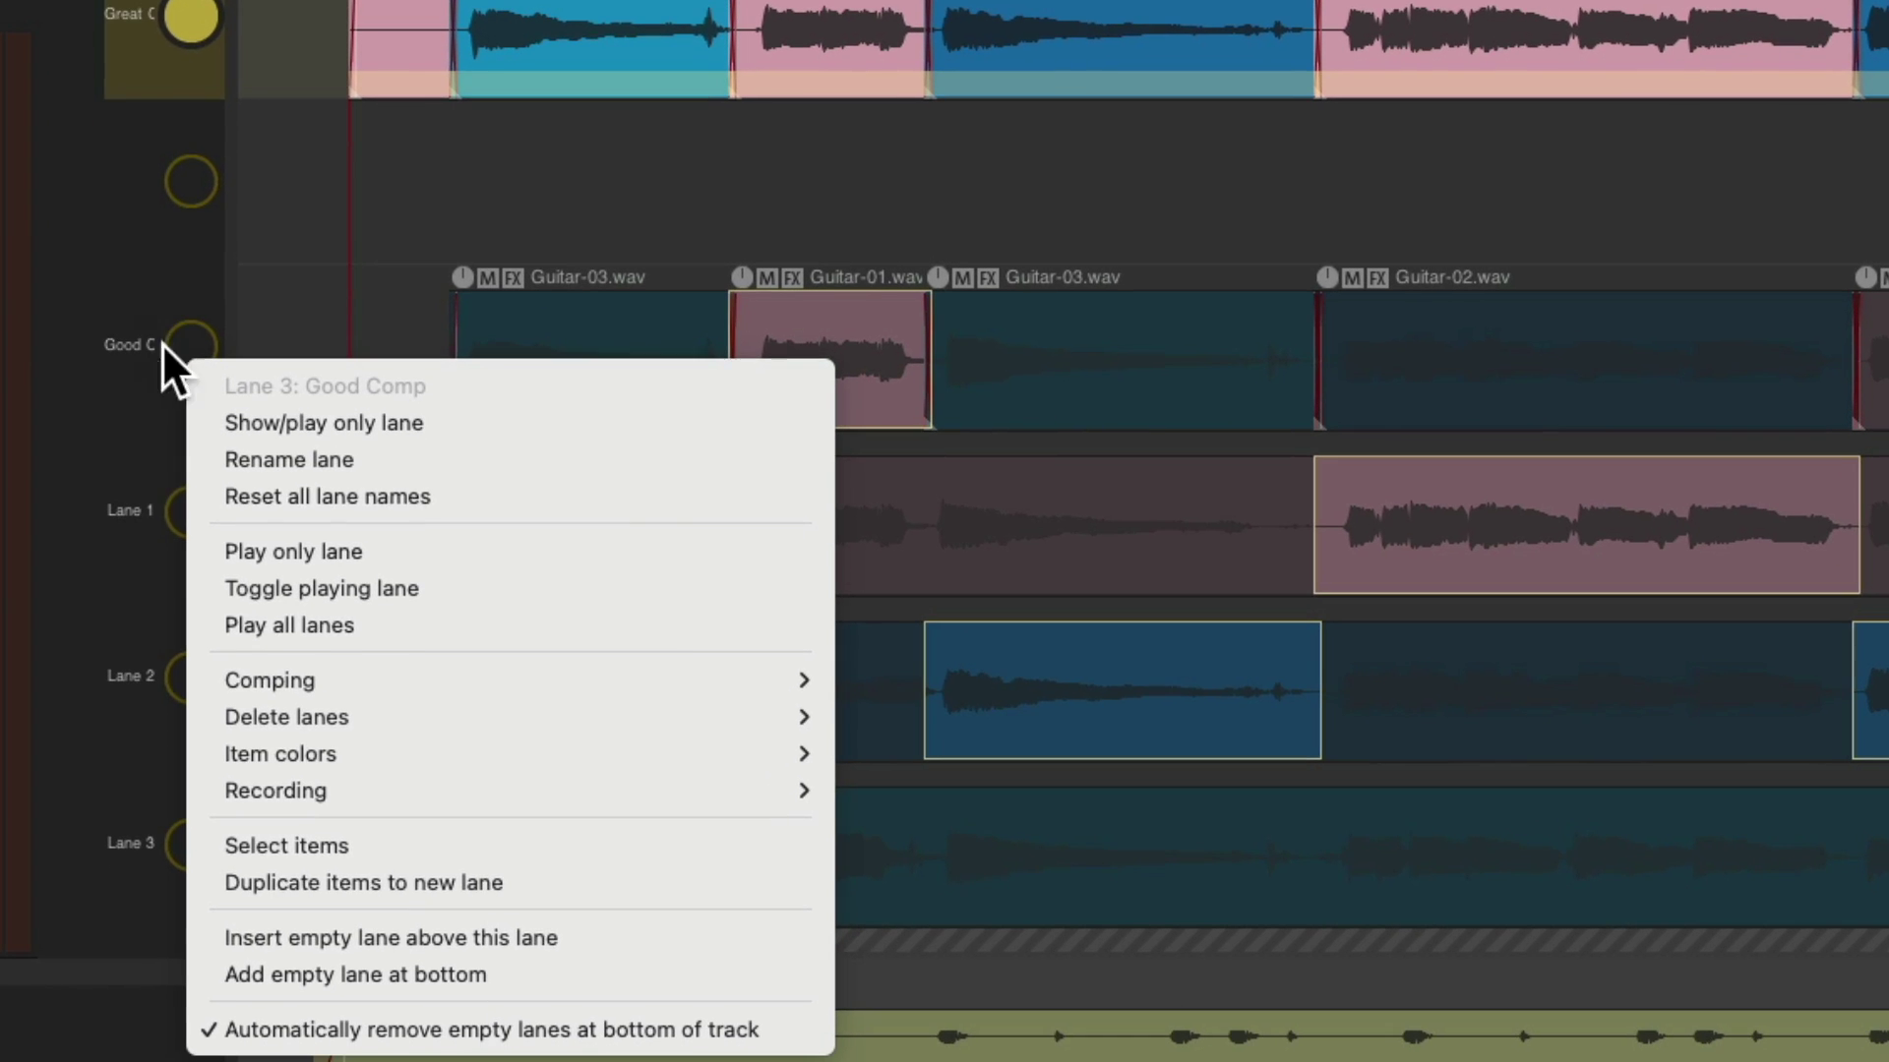
{"action": "left_click", "coordinate": [242, 1041]}
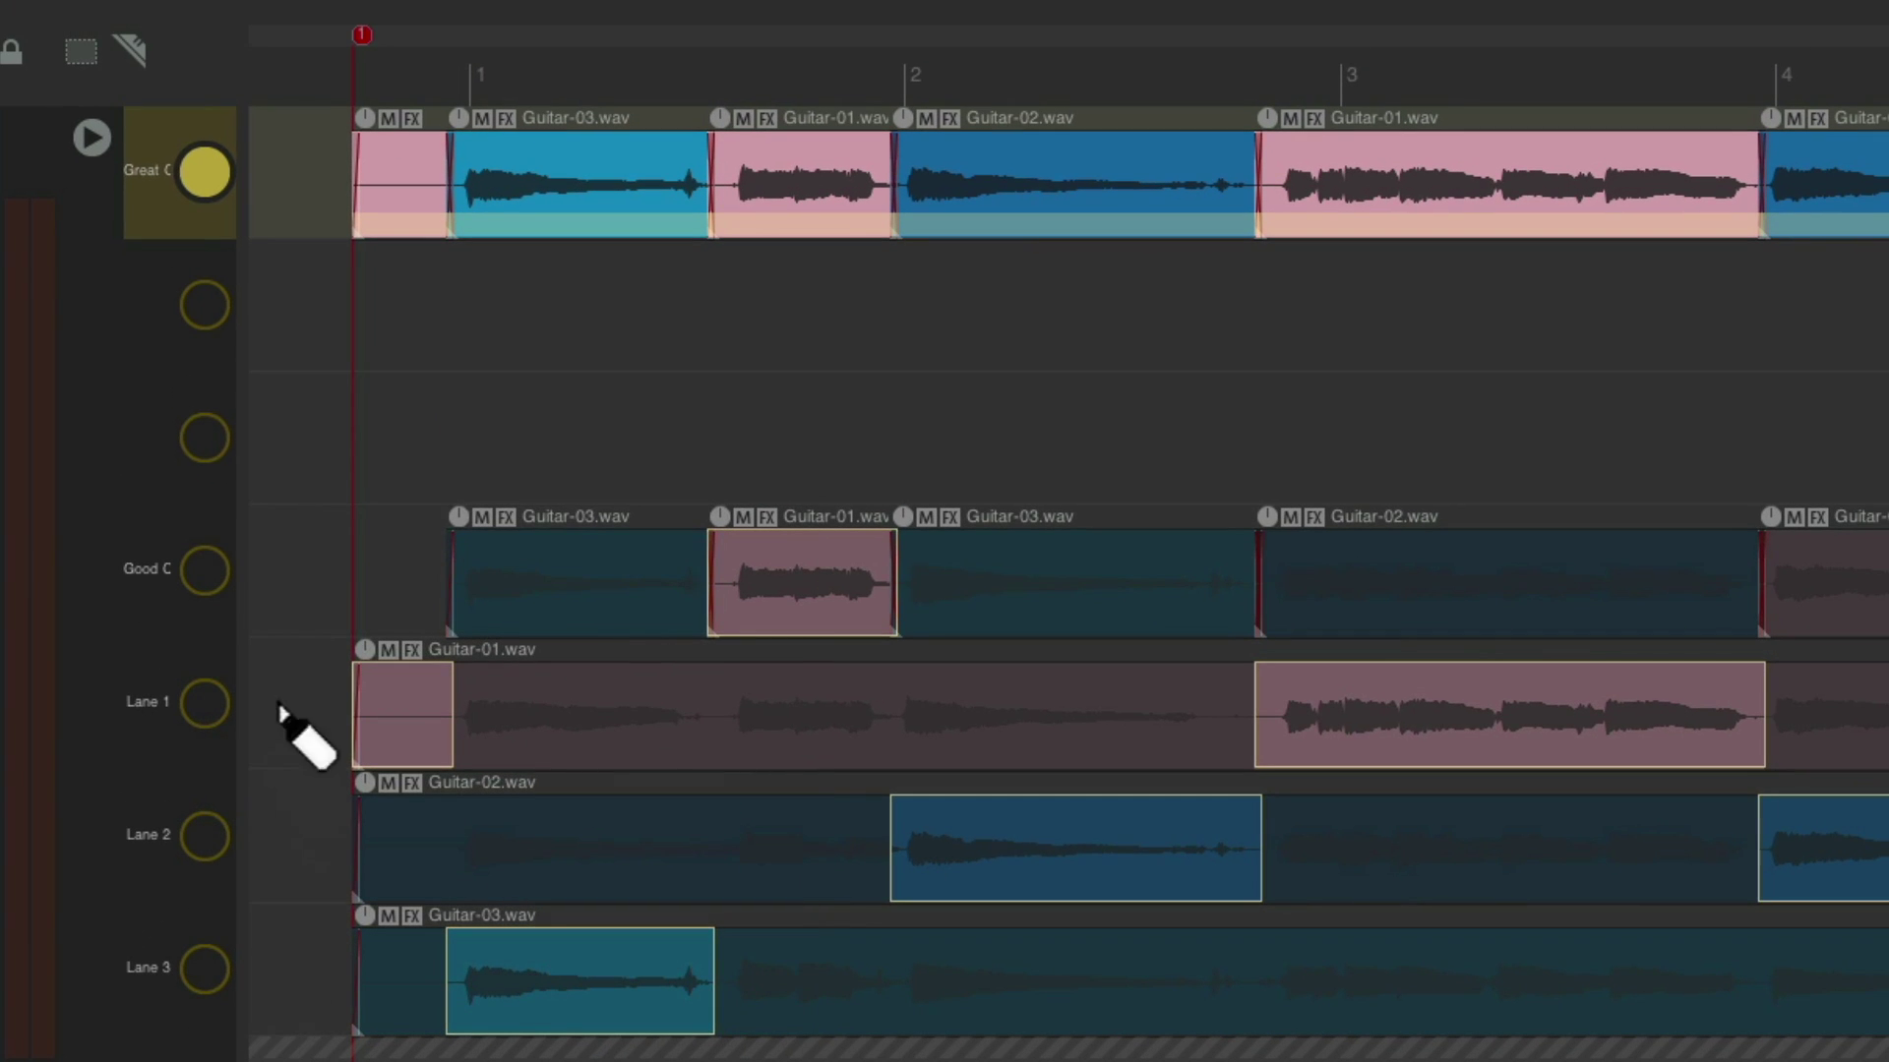
Add two empty lanes at the bottom of the Guitar track.
{"action": "right_click", "coordinate": [165, 443]}
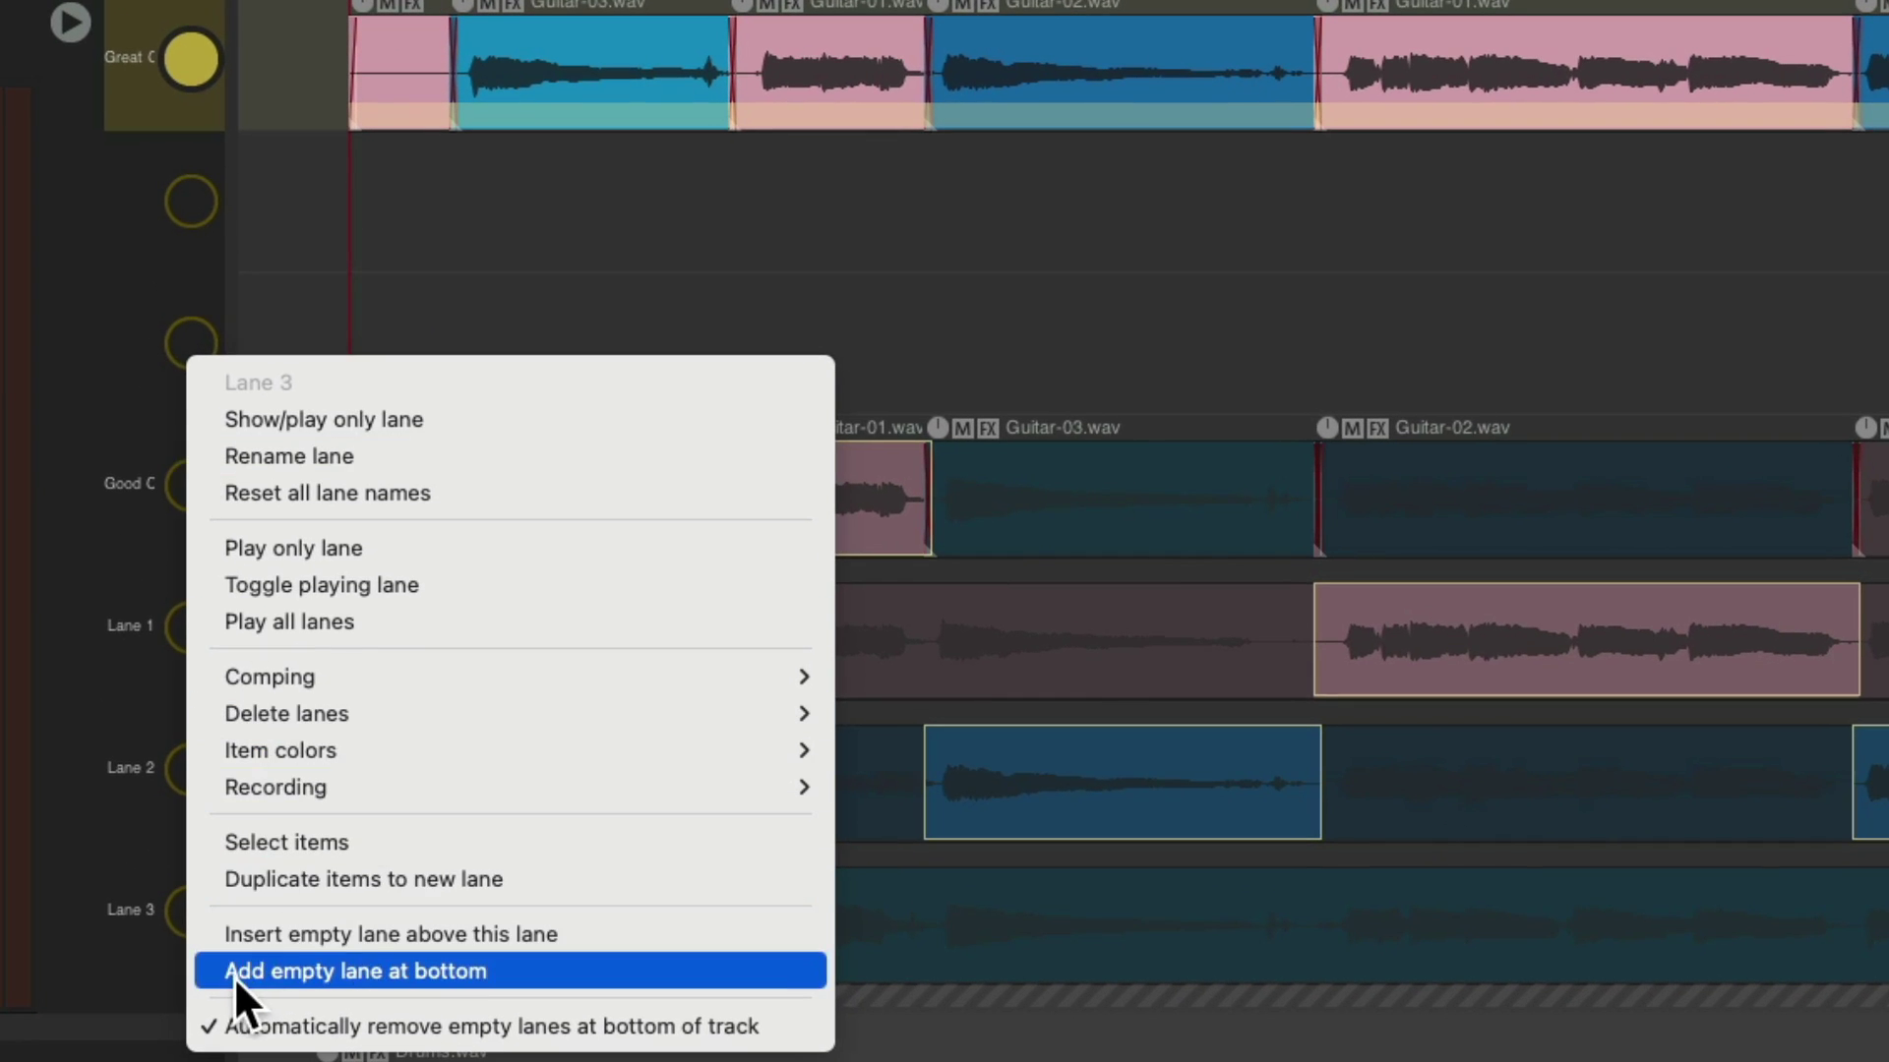
{"action": "left_click", "coordinate": [234, 977]}
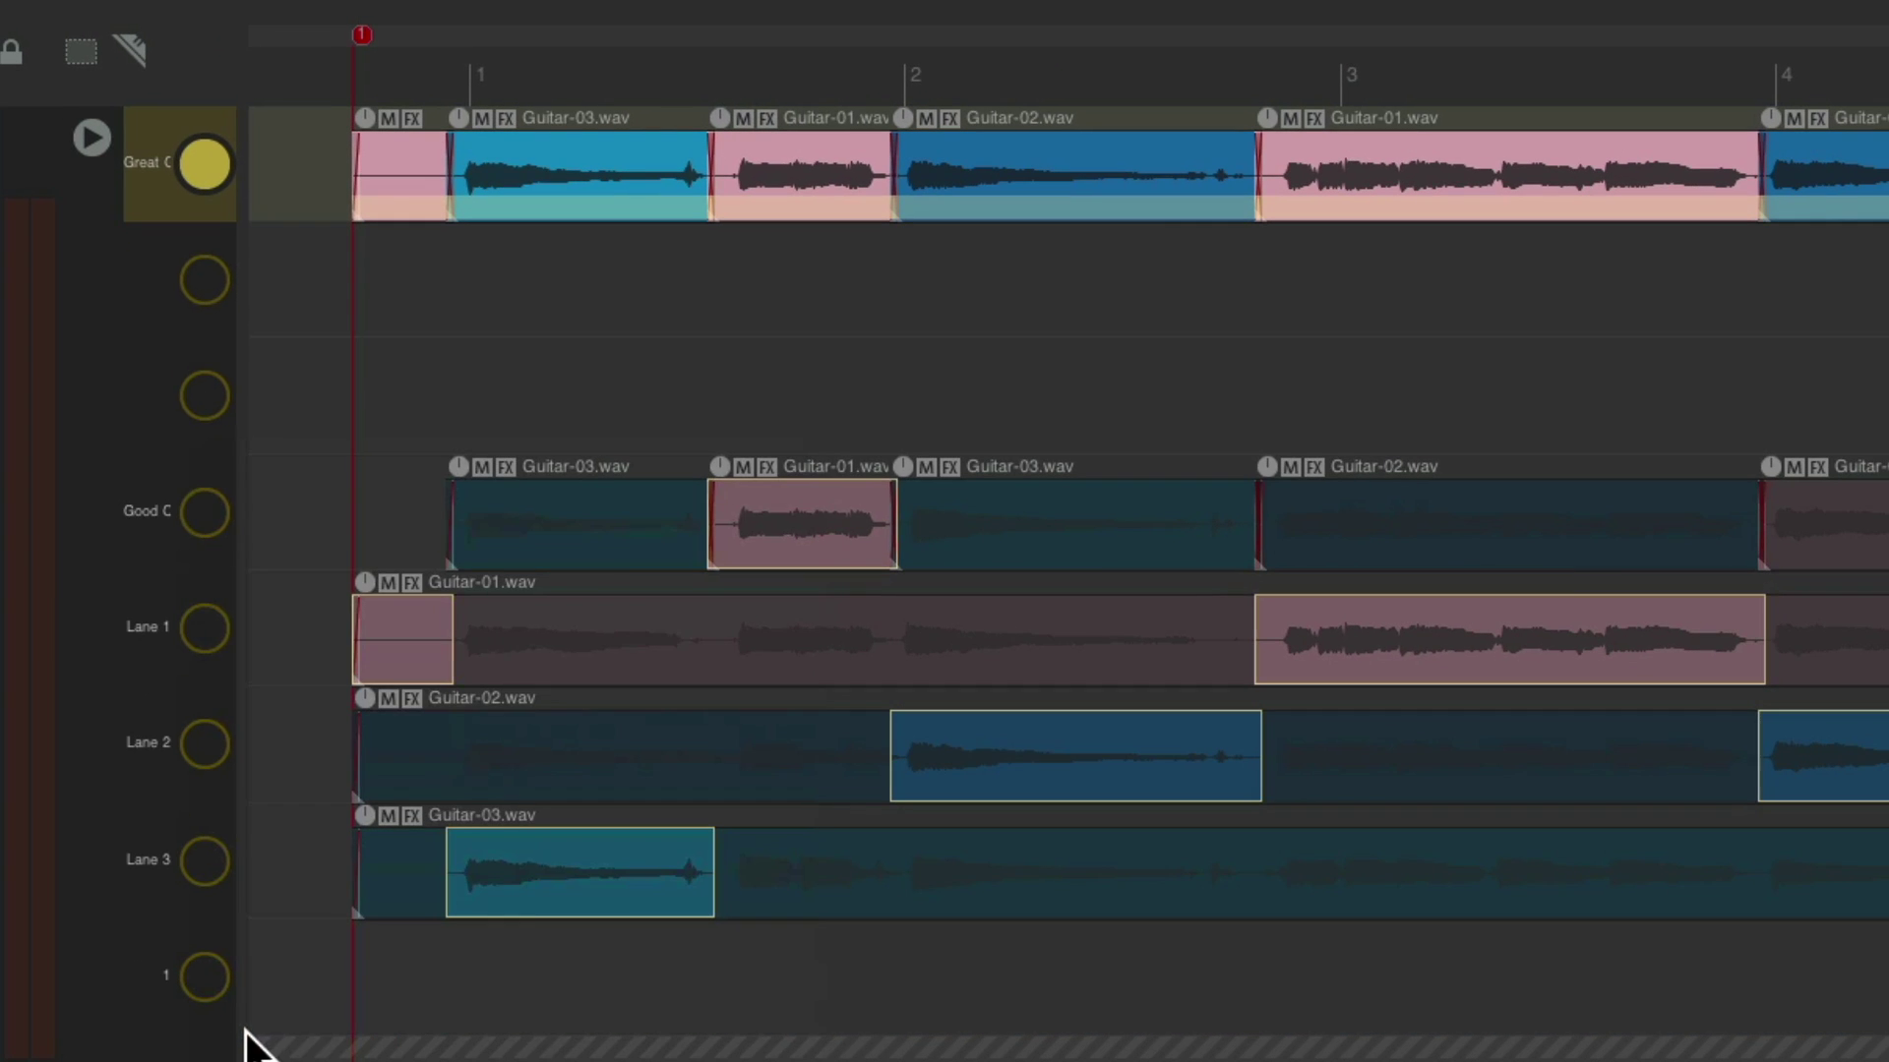
{"action": "right_click", "coordinate": [155, 408]}
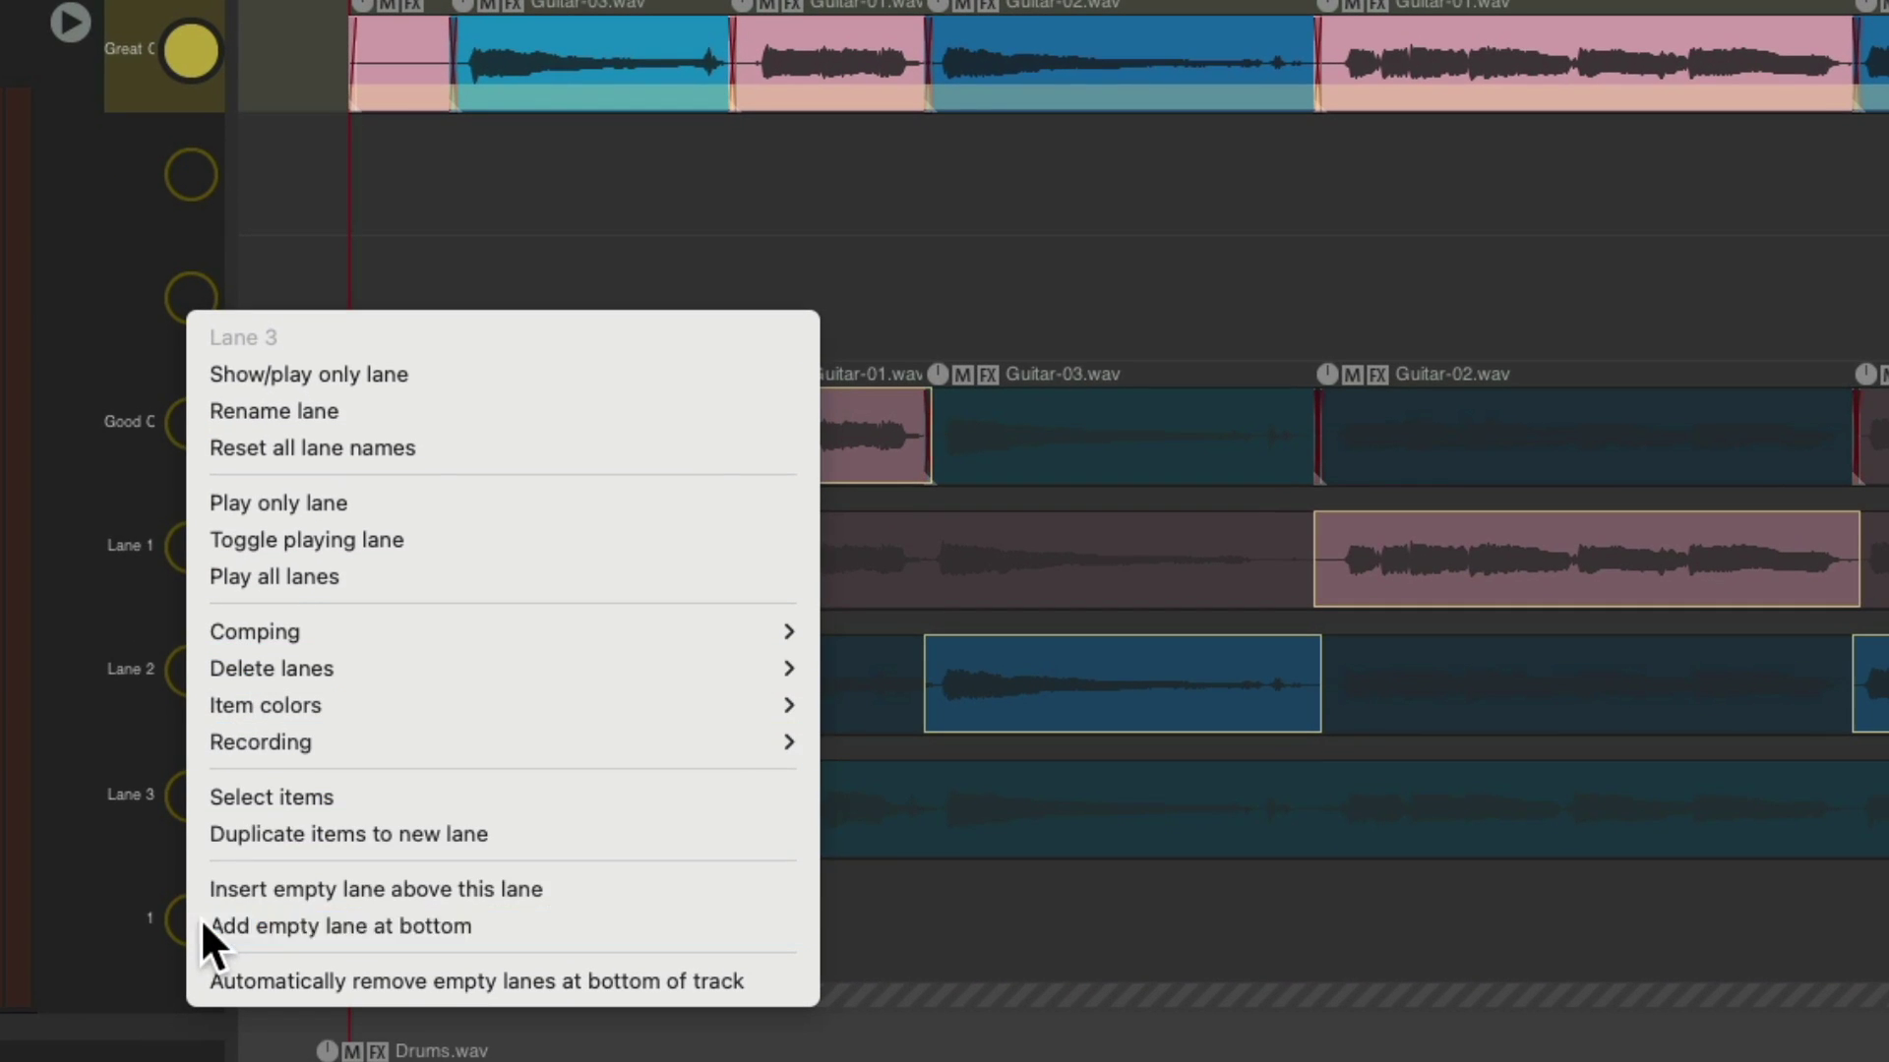
{"action": "left_click", "coordinate": [221, 960]}
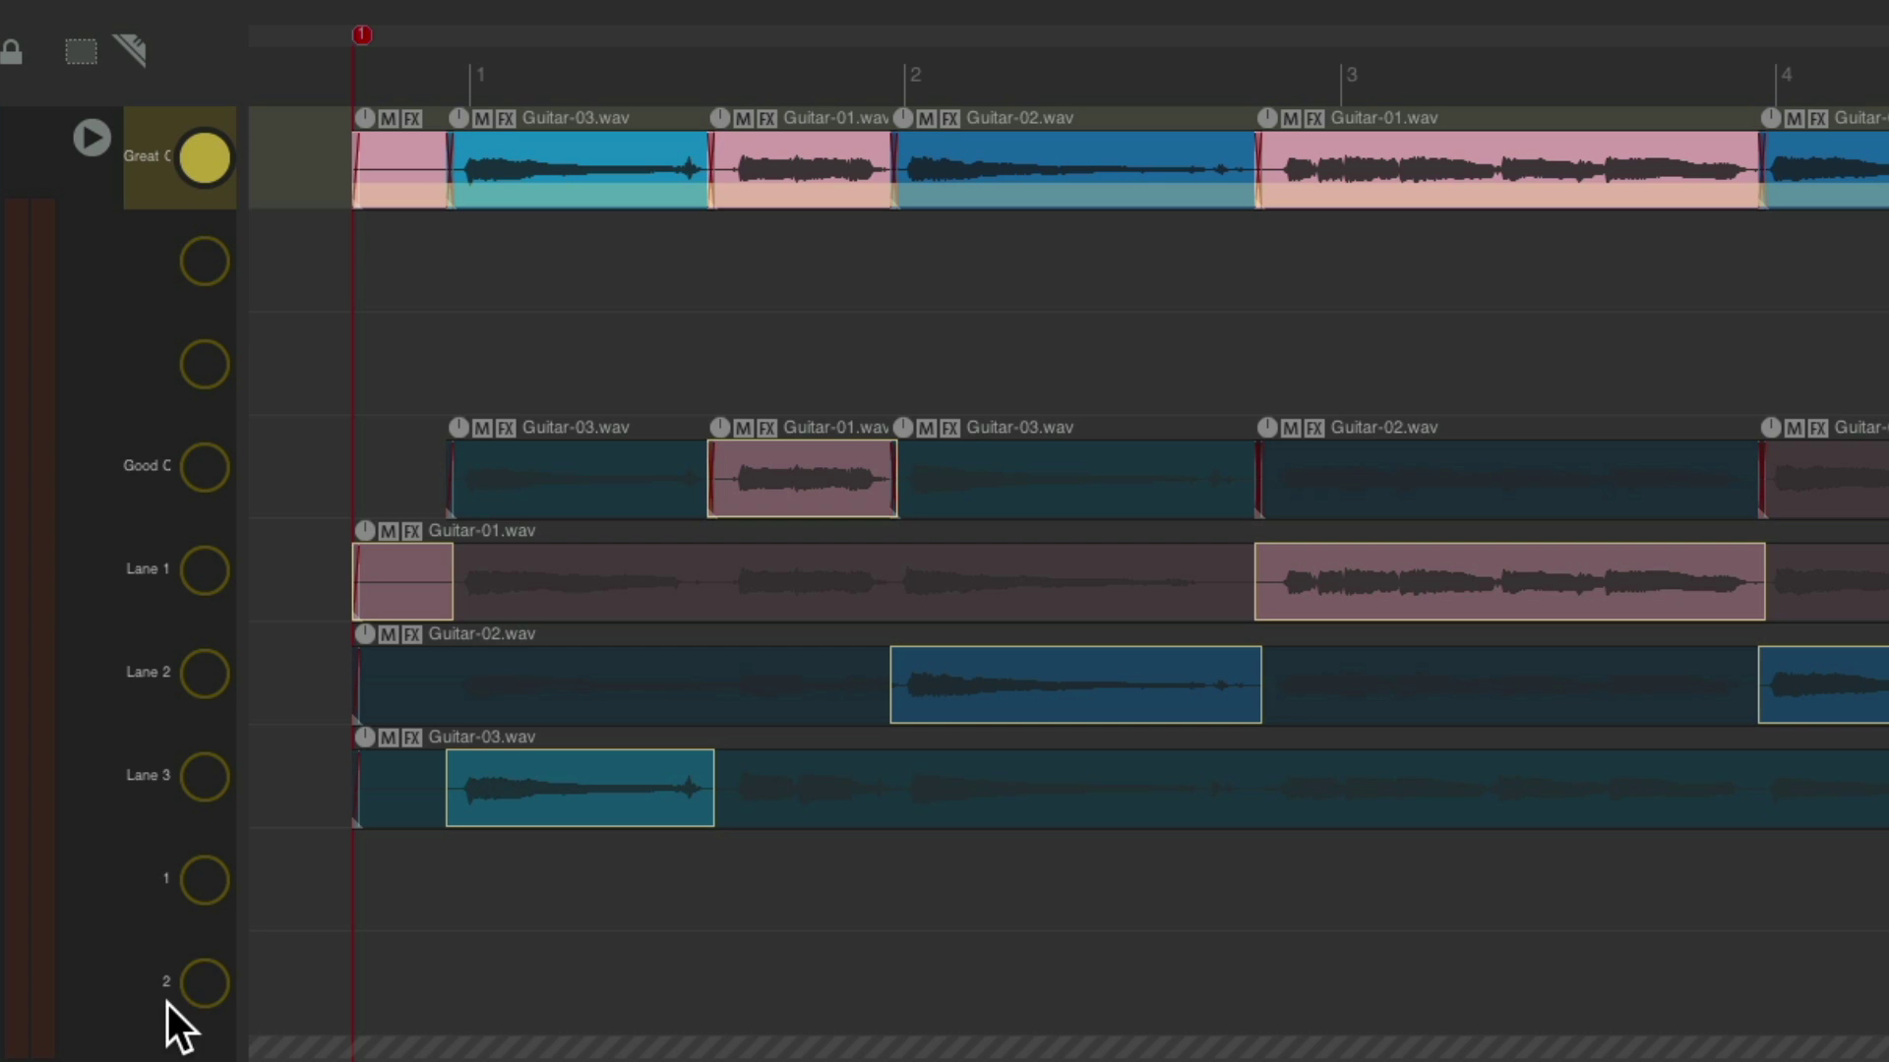
Delete one empty lane above Good Comp with Delete lane (including media items).
{"action": "right_click", "coordinate": [157, 275]}
{"action": "mouse_move", "coordinate": [265, 601]}
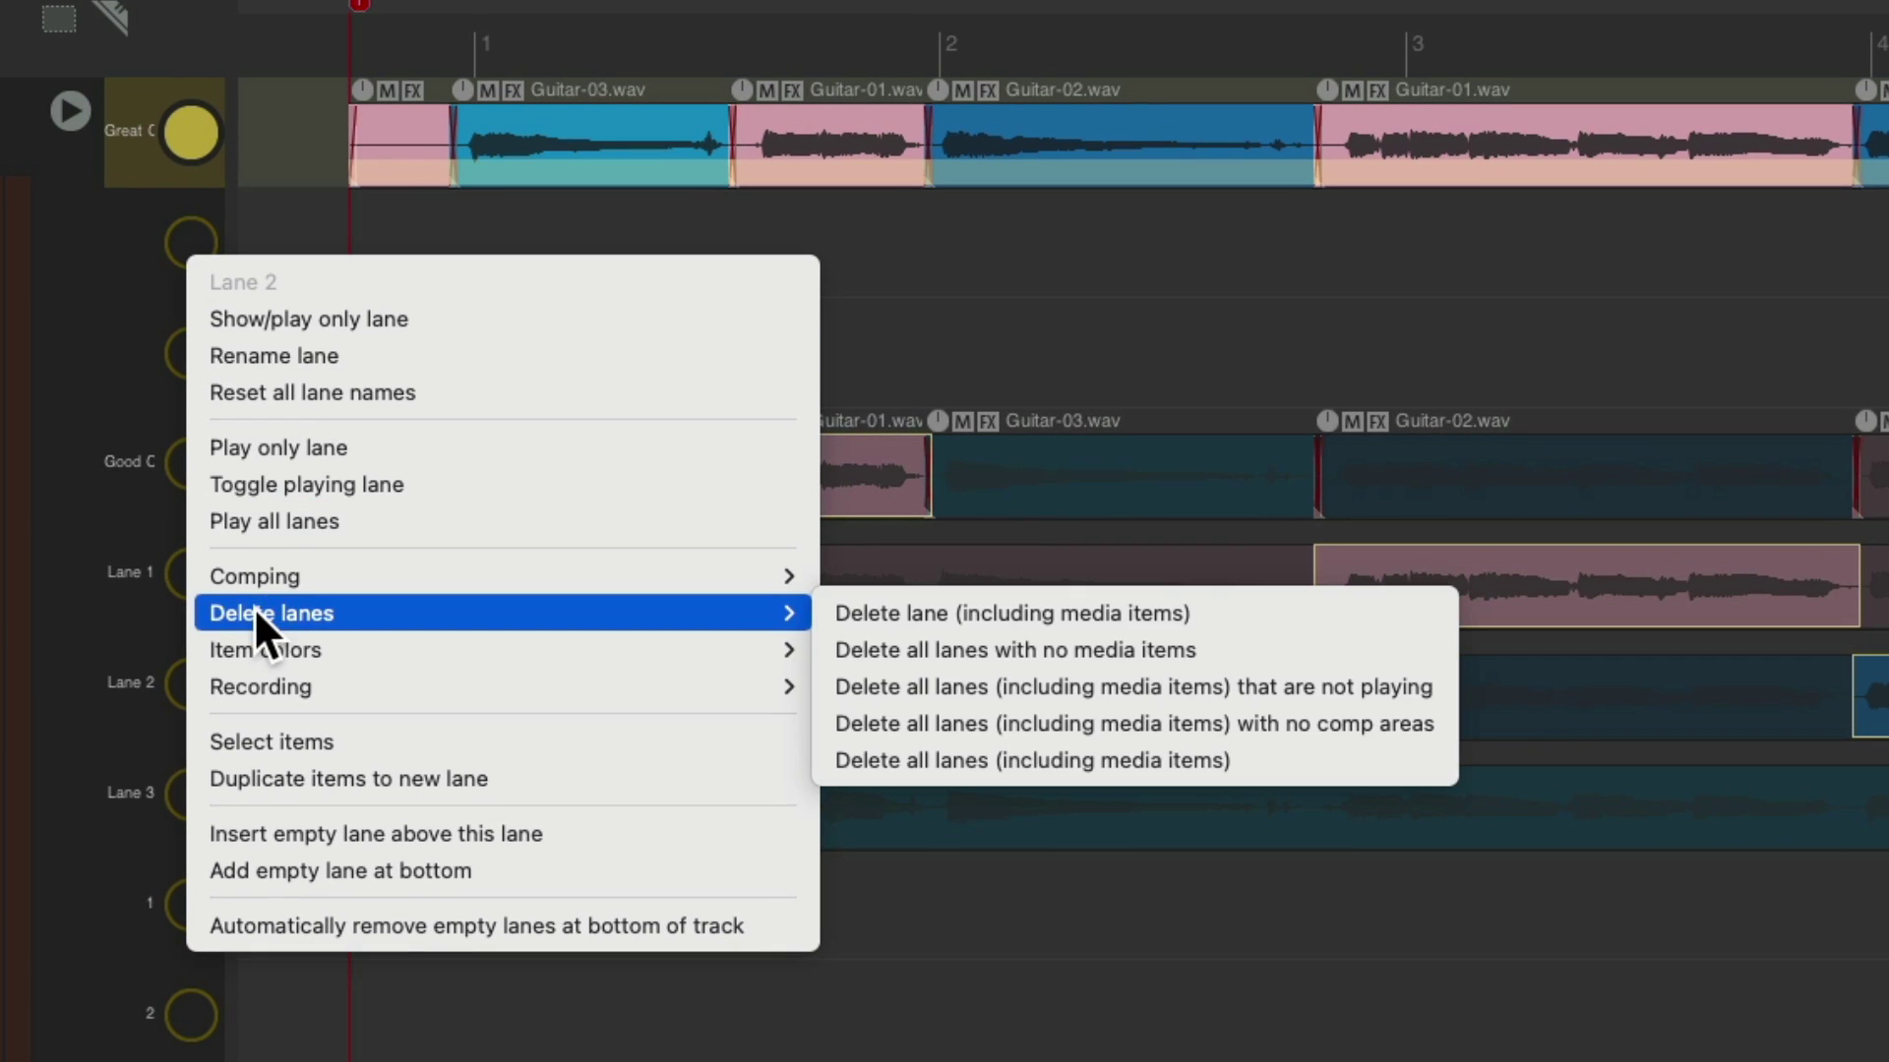
{"action": "left_click", "coordinate": [835, 604]}
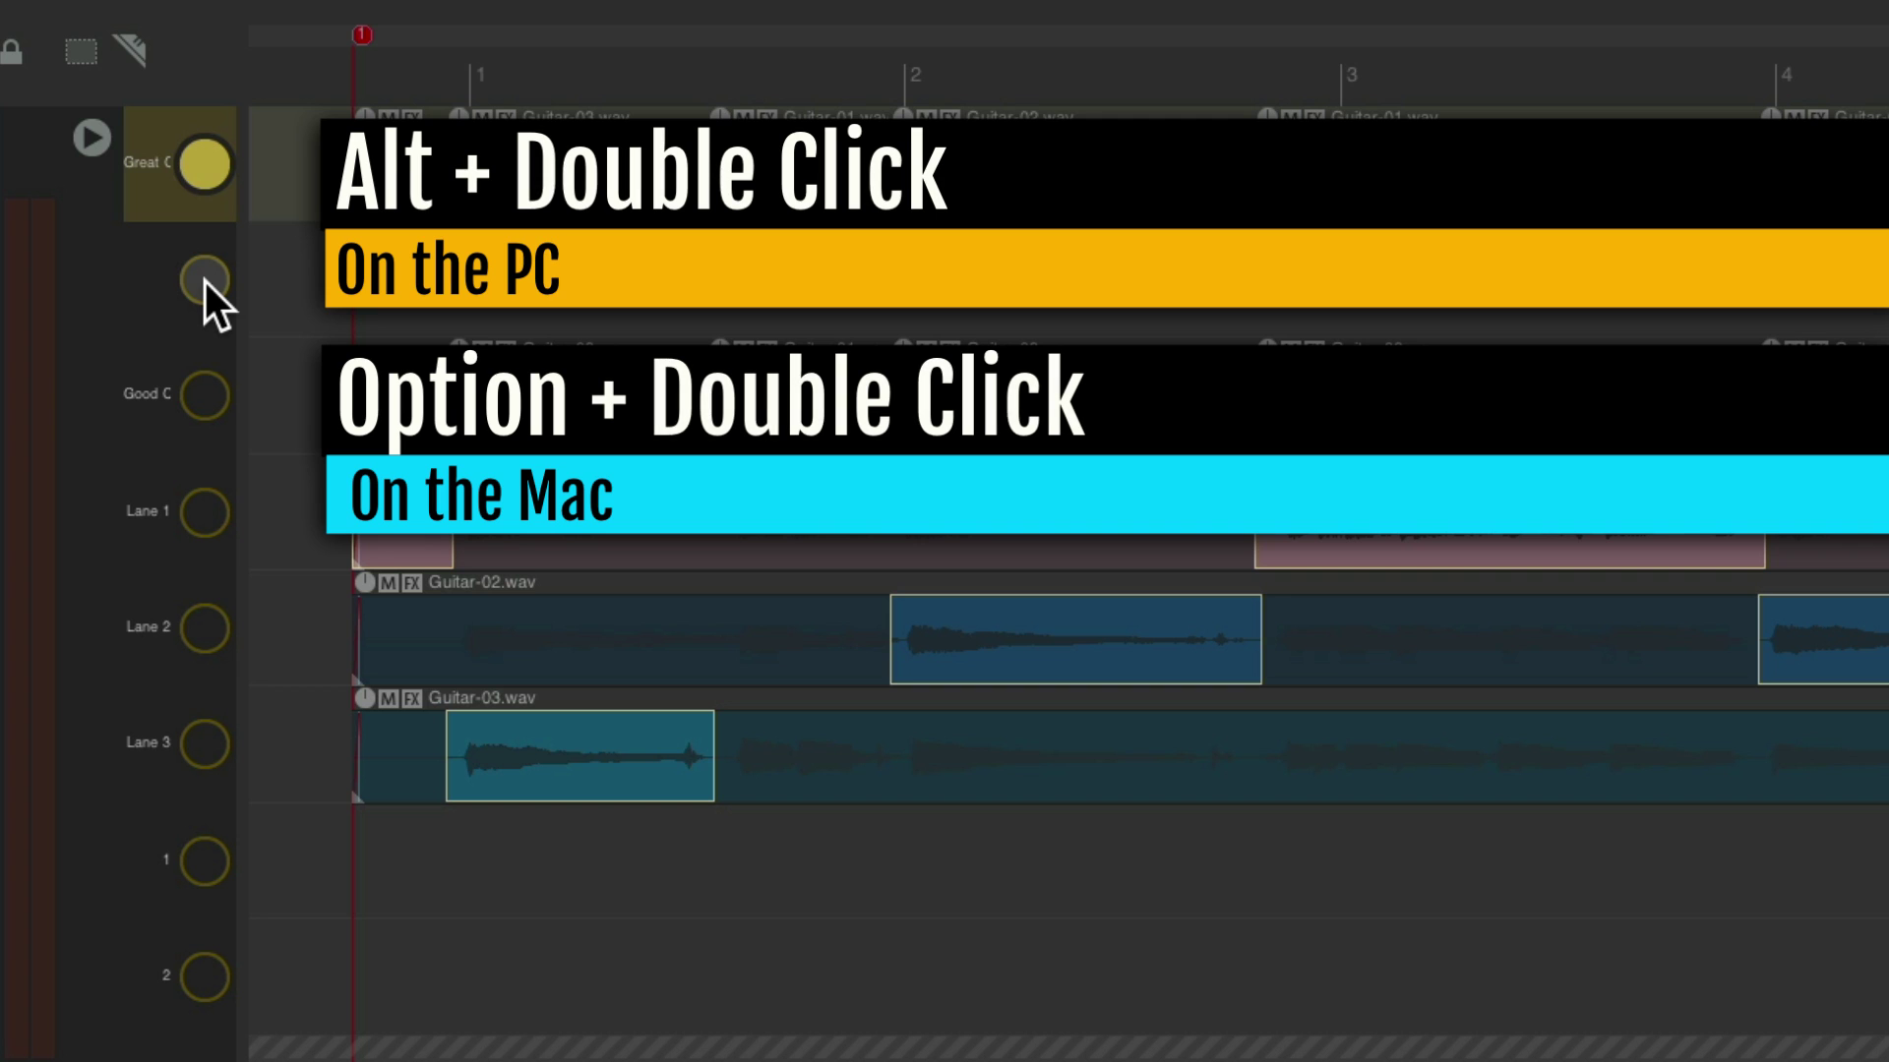
Alt+double-click away the remaining empty lanes, undoing the accidental Good Comp deletion with Ctrl+Z.
{"action": "double_click", "coordinate": [205, 281], "text": "alt"}
{"action": "double_click", "coordinate": [215, 841], "text": "alt"}
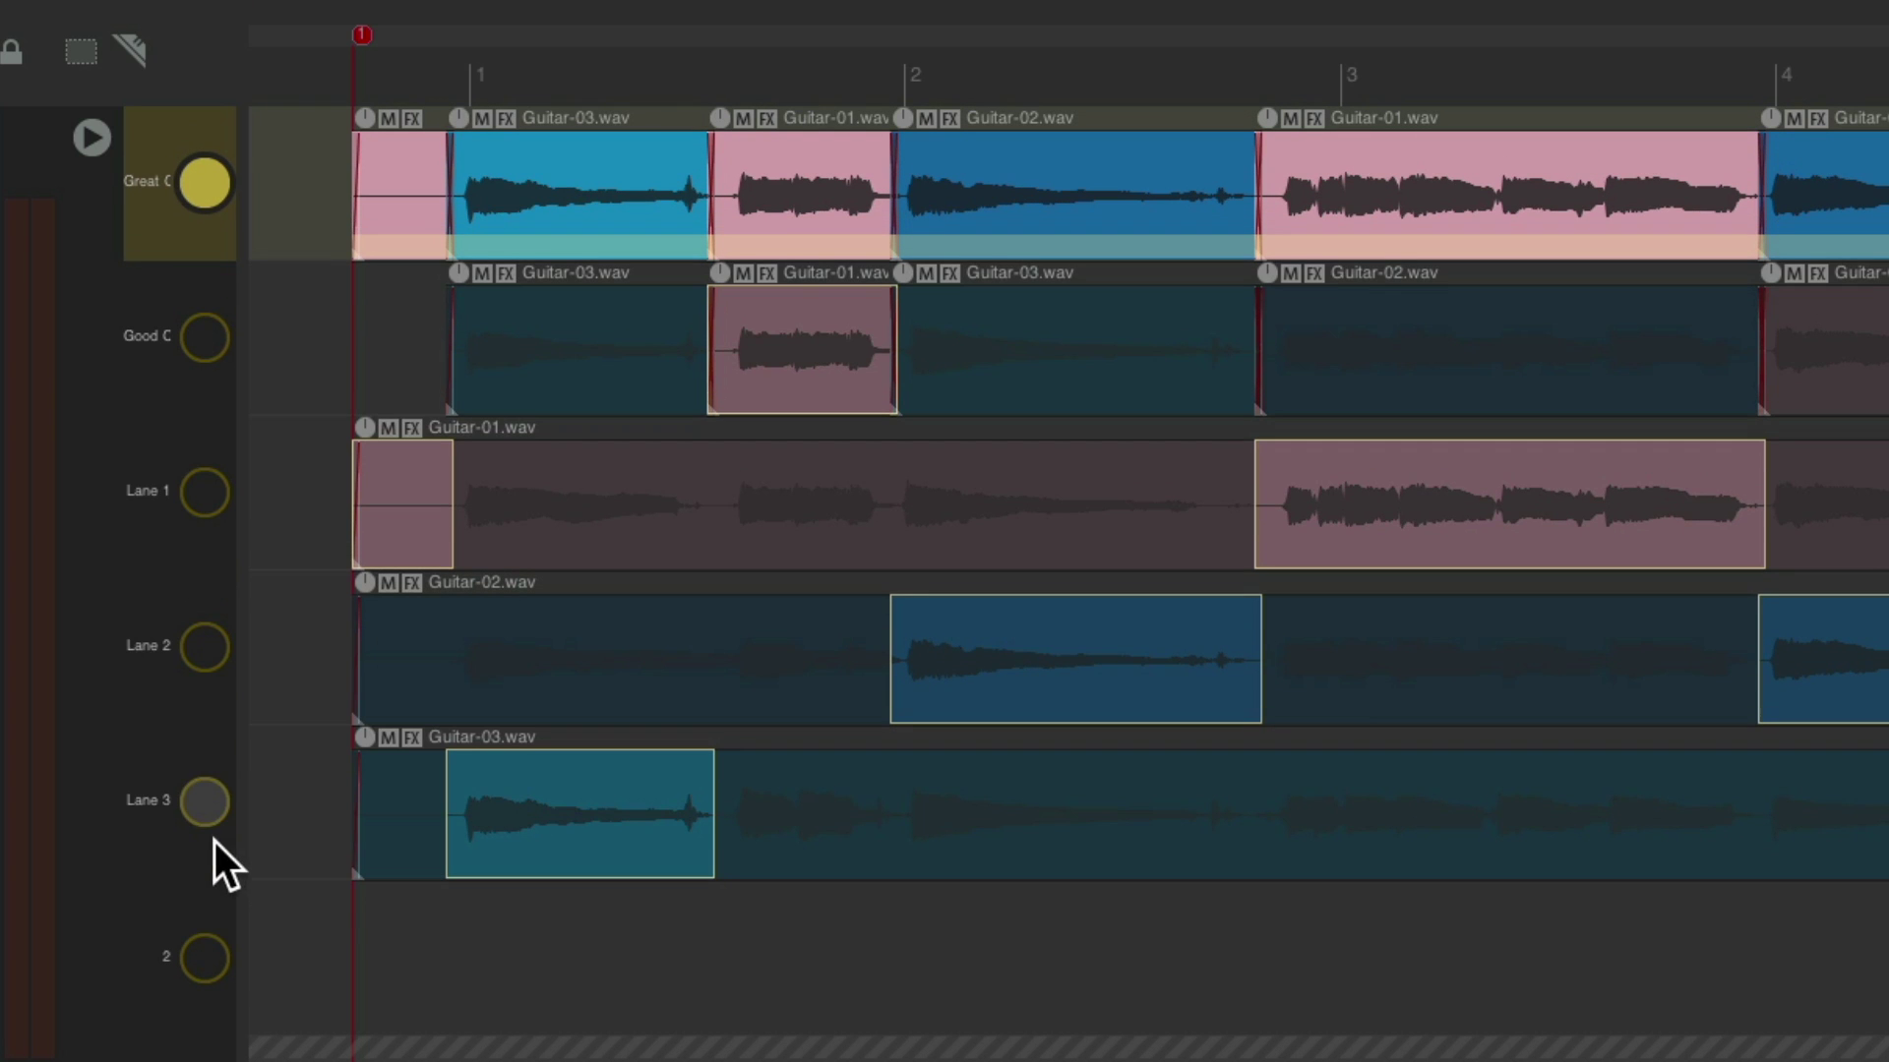
{"action": "double_click", "coordinate": [216, 935], "text": "alt"}
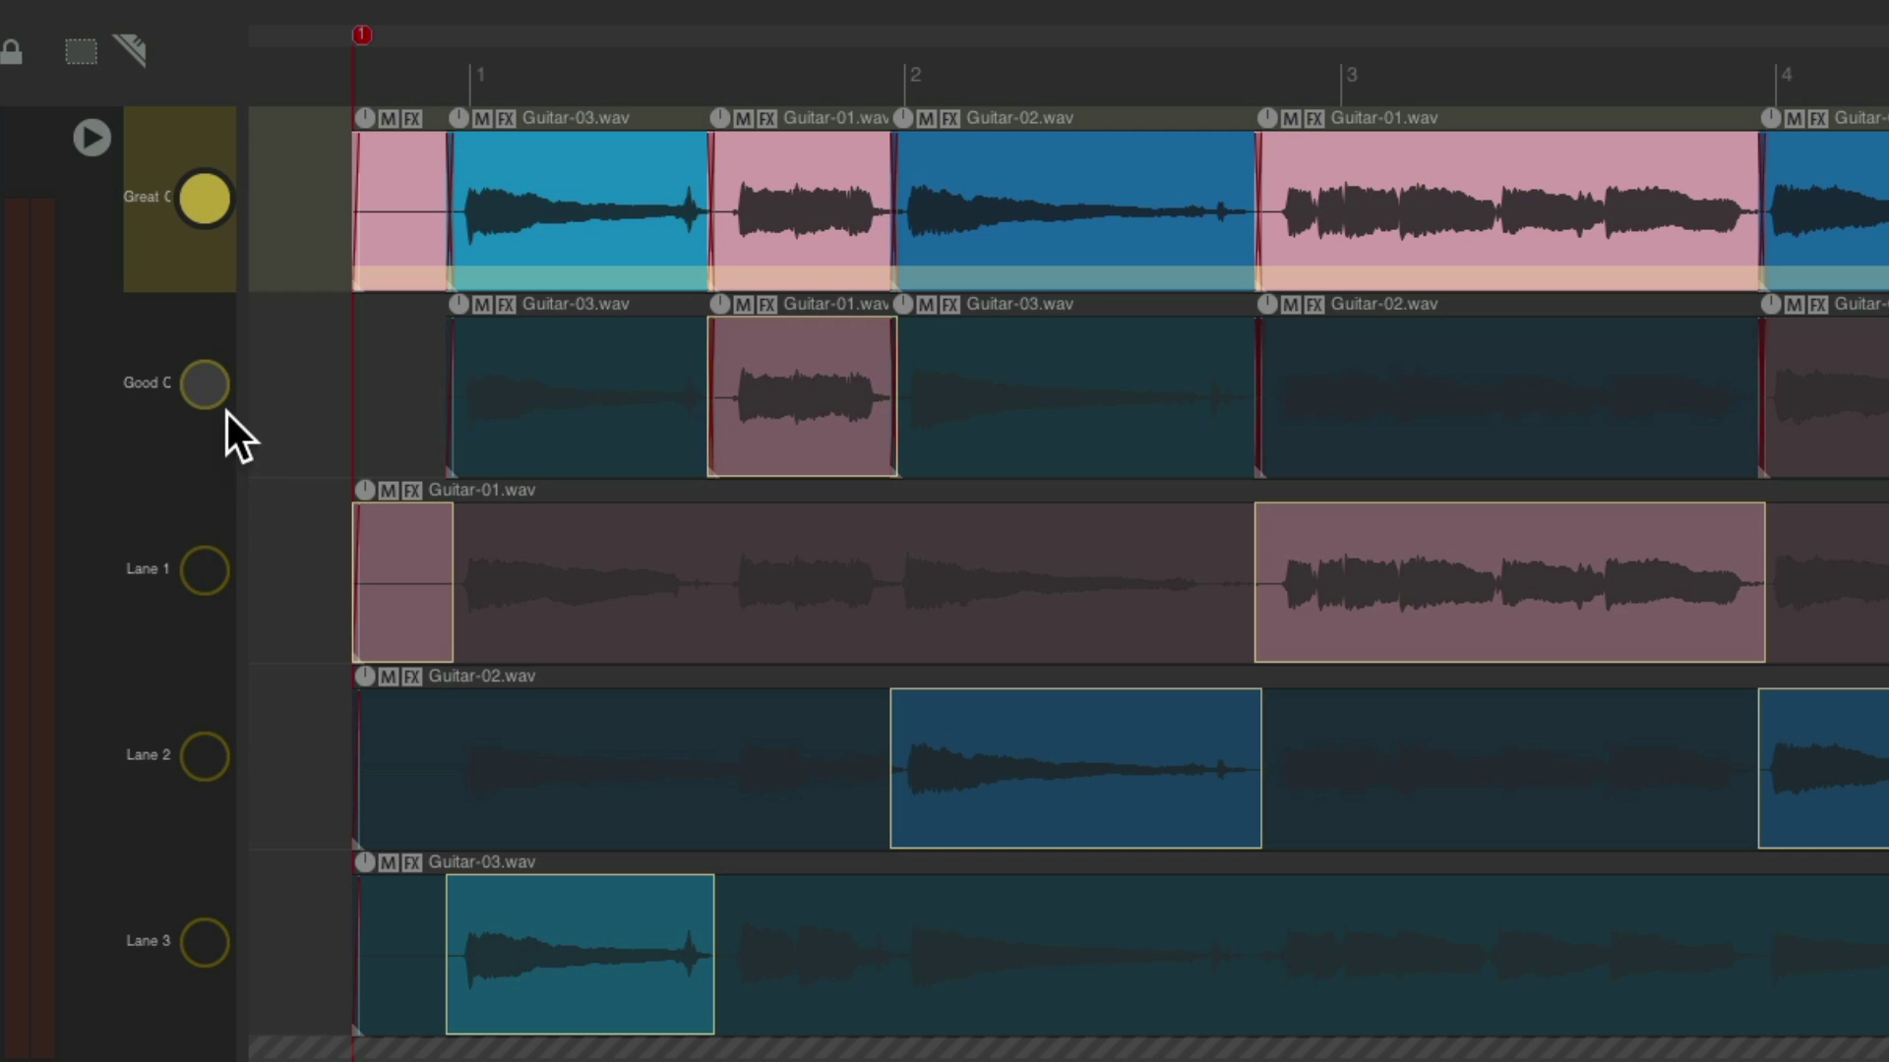
{"action": "double_click", "coordinate": [207, 388], "text": "alt"}
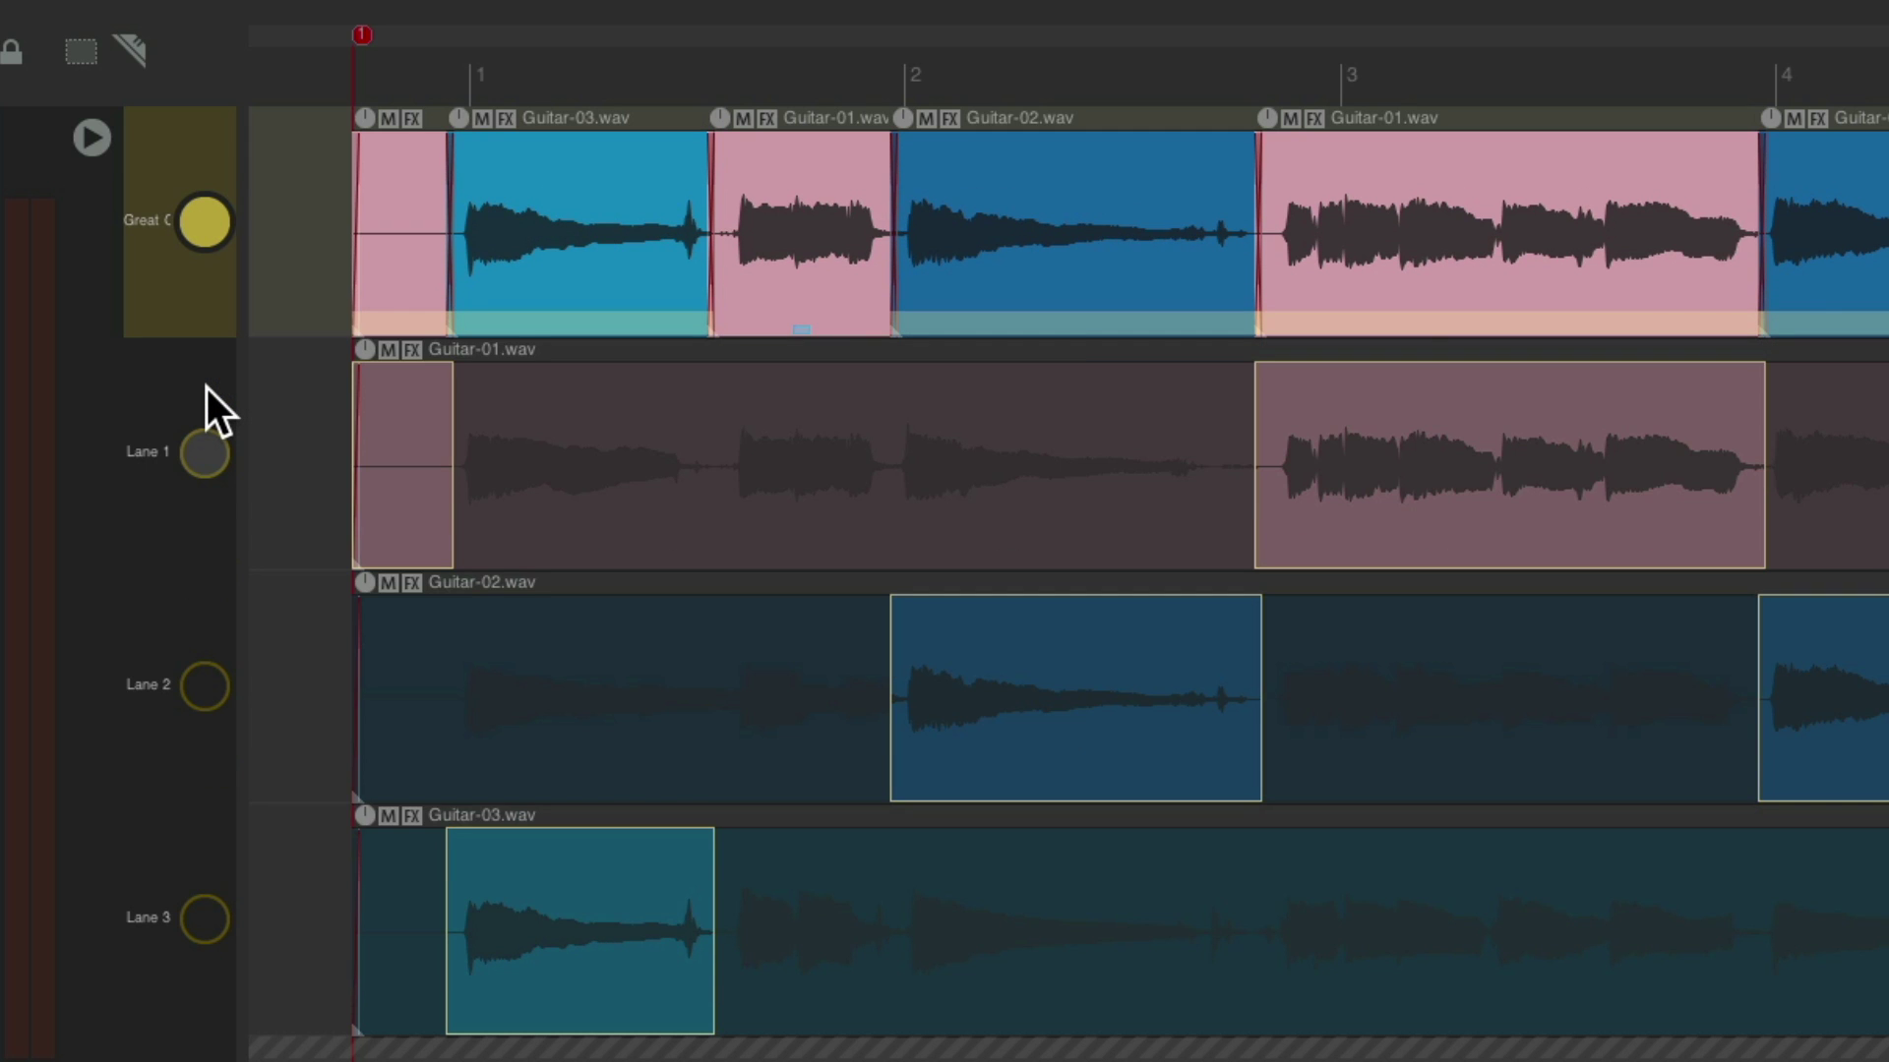
{"action": "key", "text": "ctrl+z"}
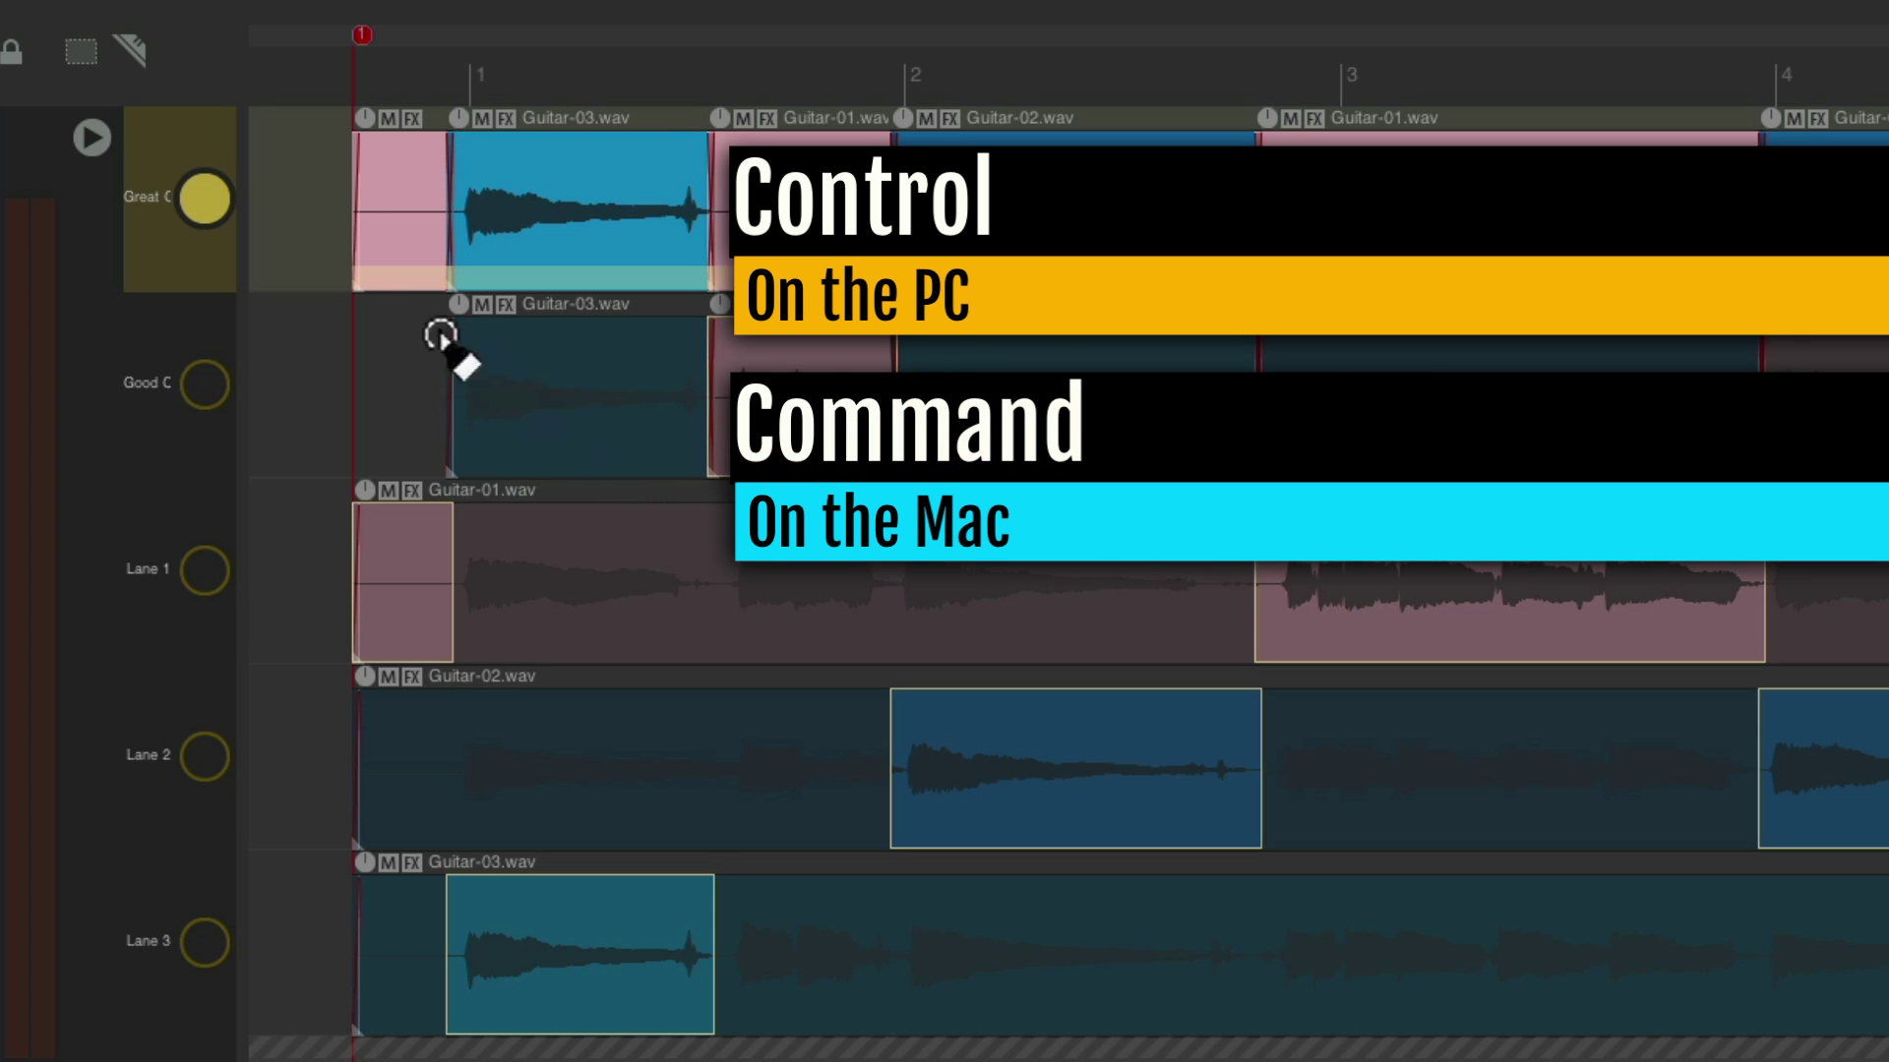
Switch playback from Great Comp to Lanes 1–3, clear the item selection and start playback.
{"action": "left_click", "coordinate": [202, 197]}
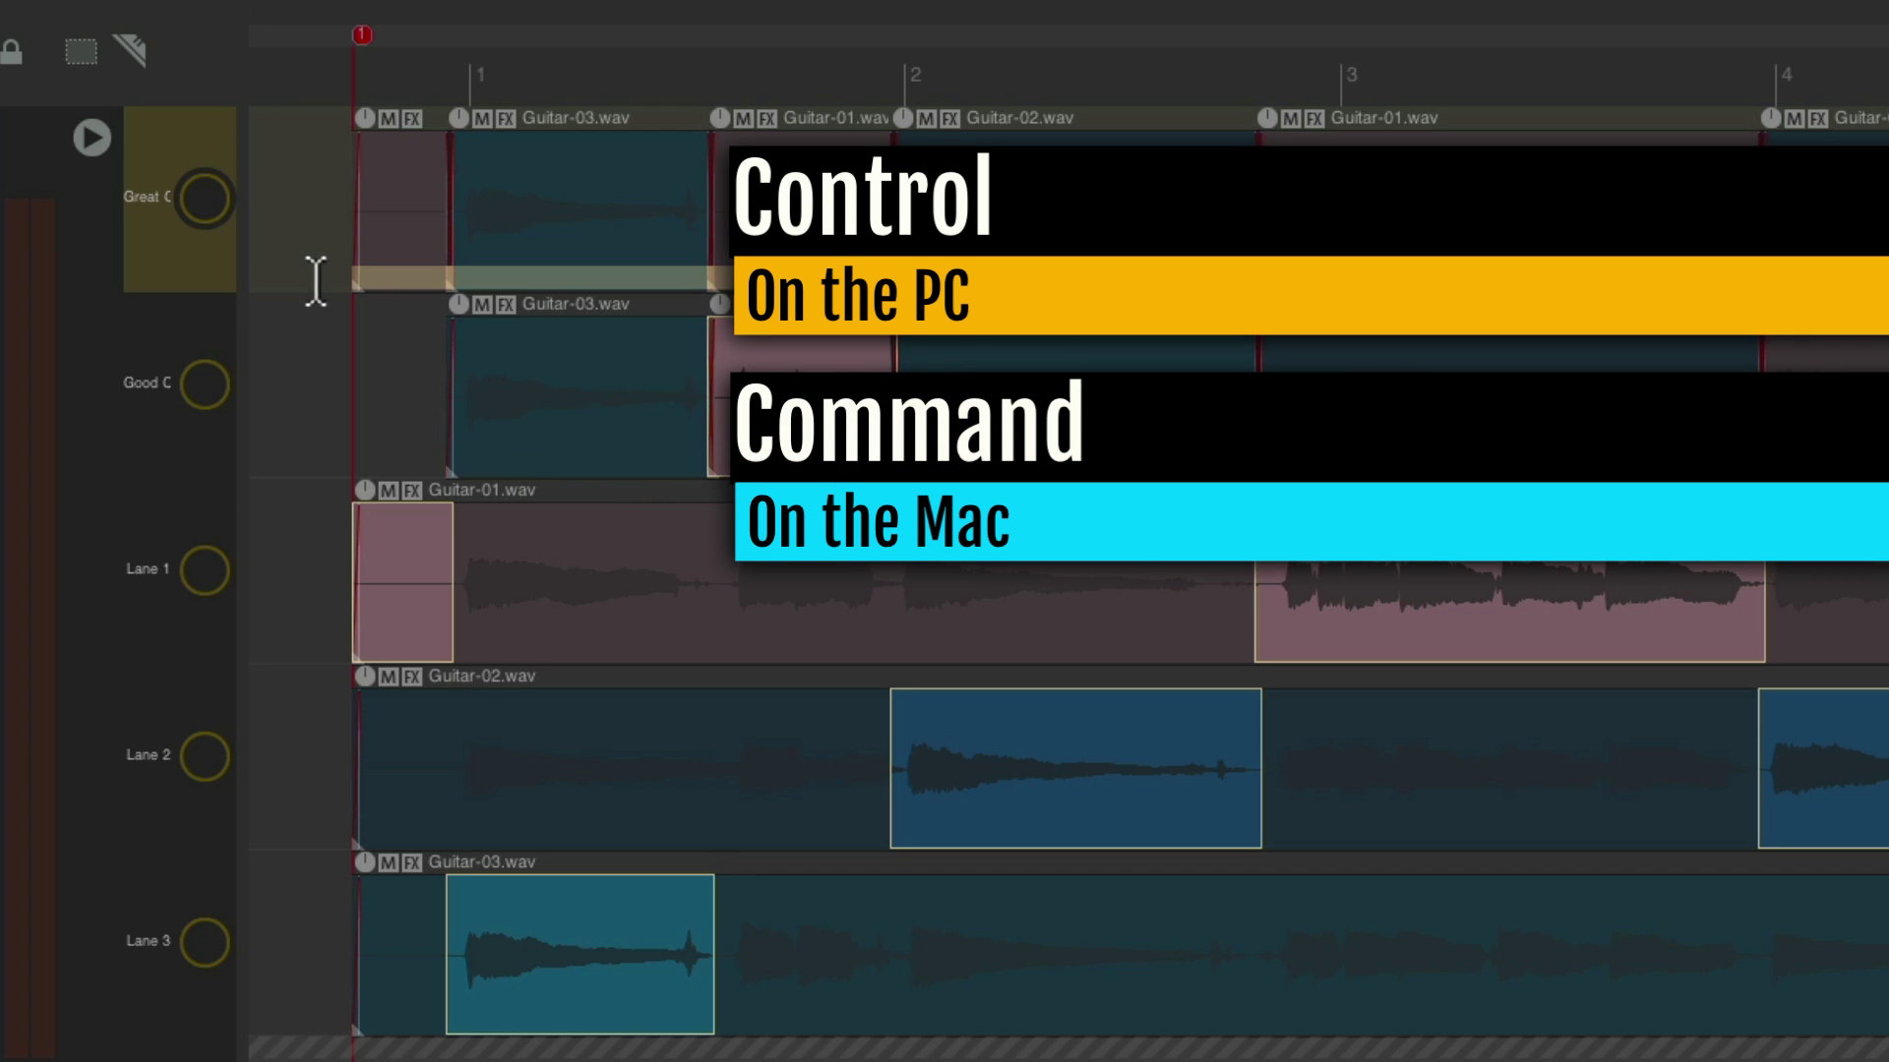
{"action": "left_click", "coordinate": [210, 577]}
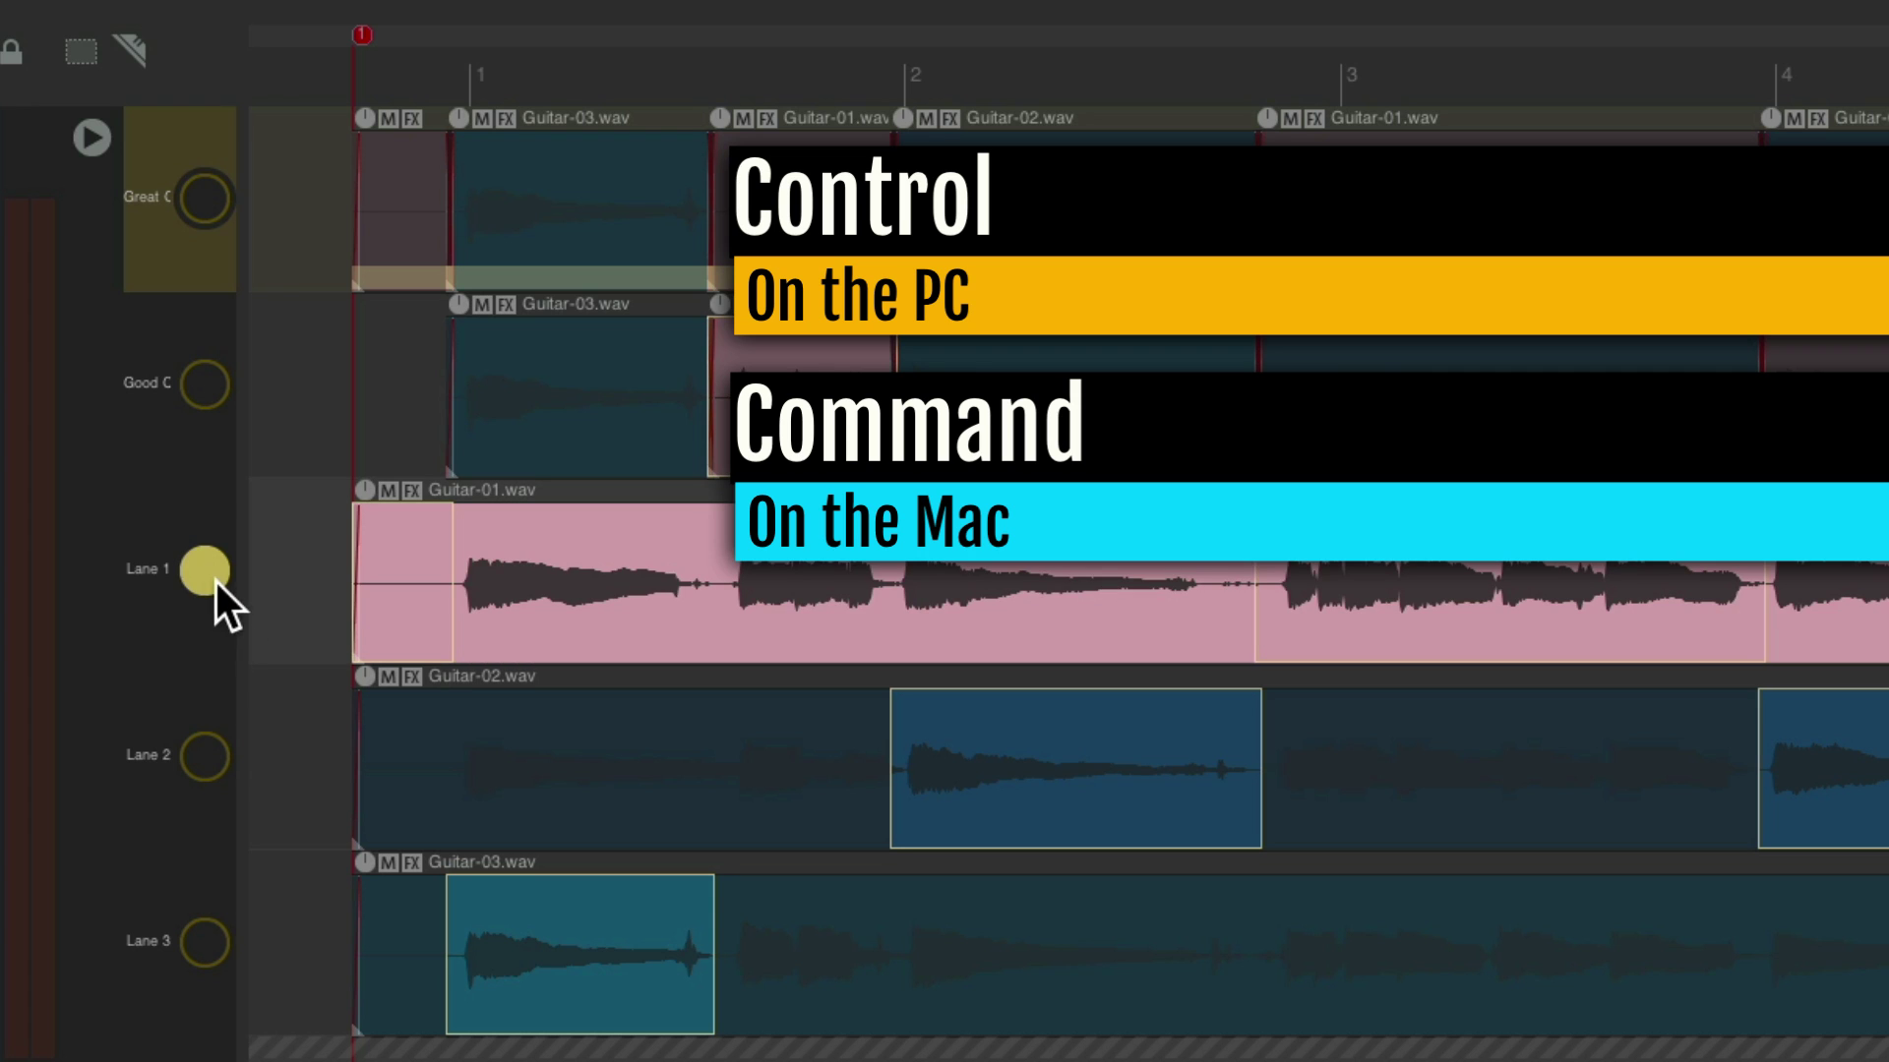
{"action": "left_click", "coordinate": [204, 756]}
{"action": "left_click", "coordinate": [196, 943]}
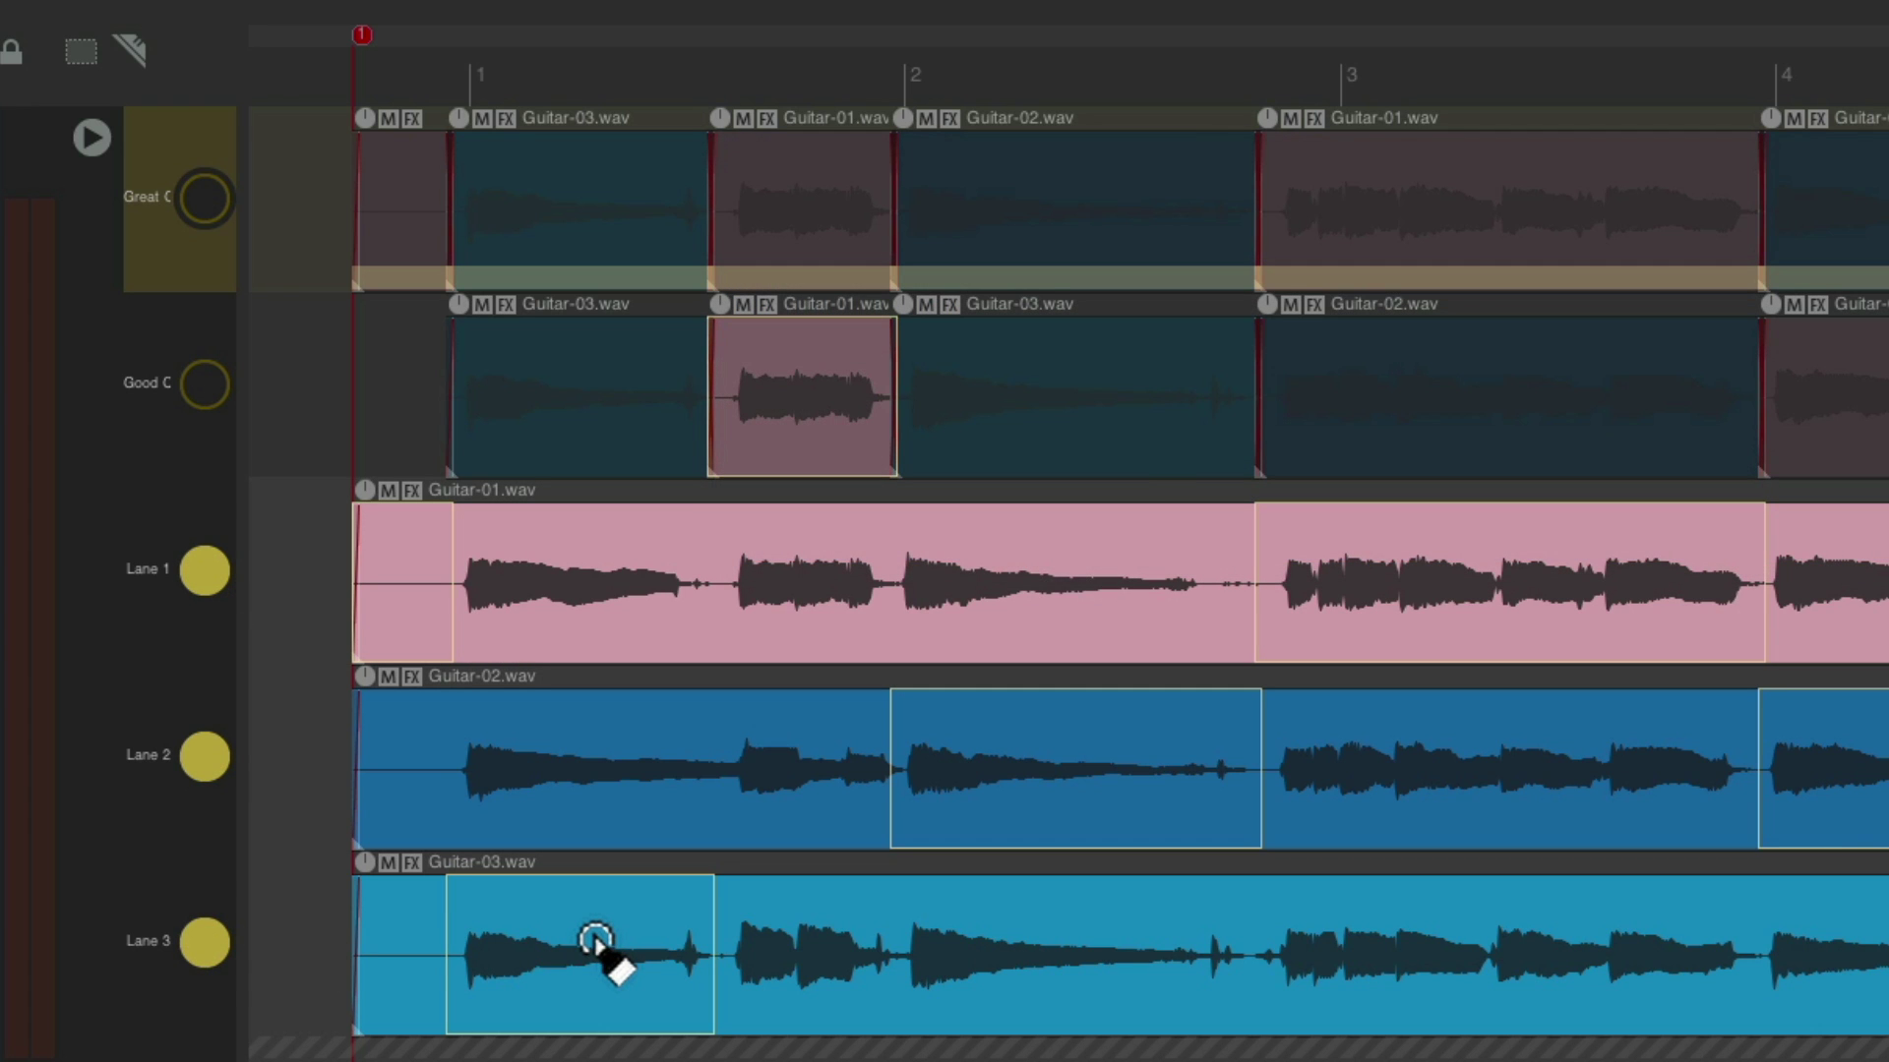
{"action": "left_click", "coordinate": [209, 201]}
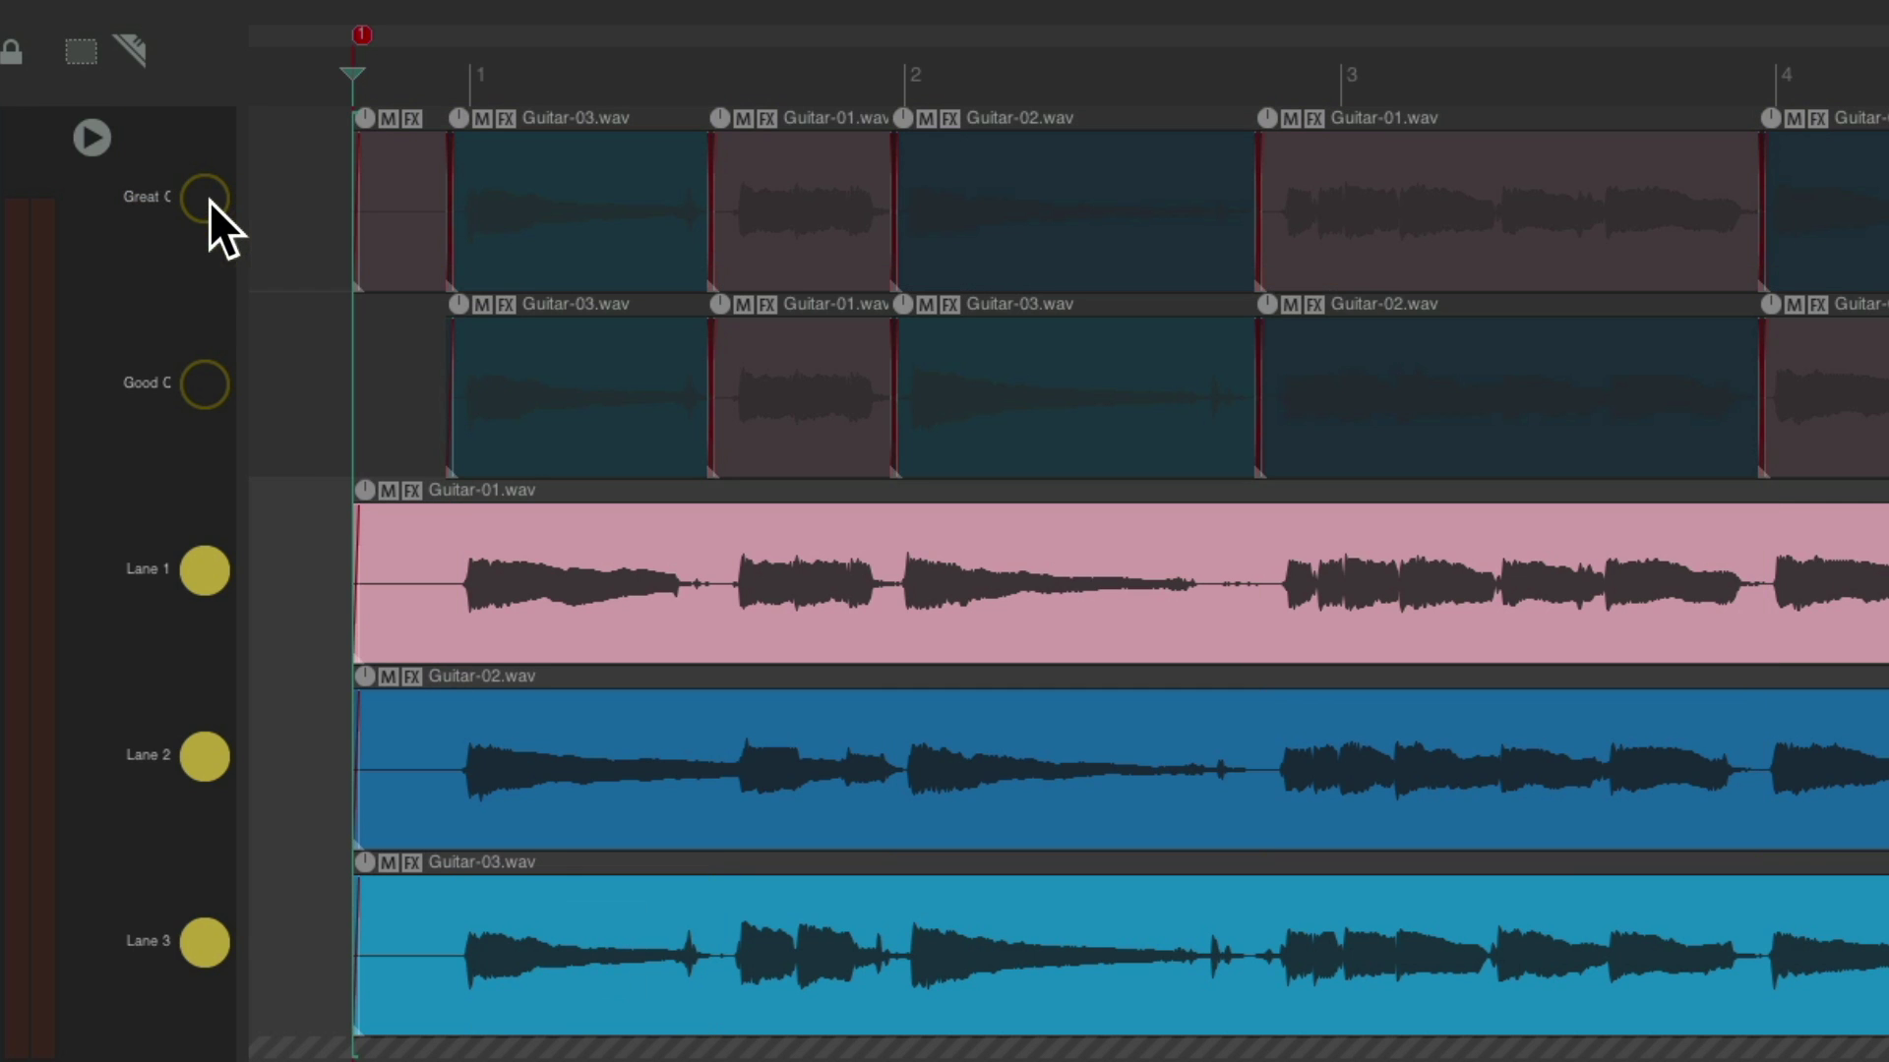
{"action": "key", "text": "space"}
Audition Lane 1 and Lane 2 alone, then enable Lanes 1–3 and both comps together.
{"action": "left_click", "coordinate": [205, 575]}
{"action": "left_click", "coordinate": [204, 758]}
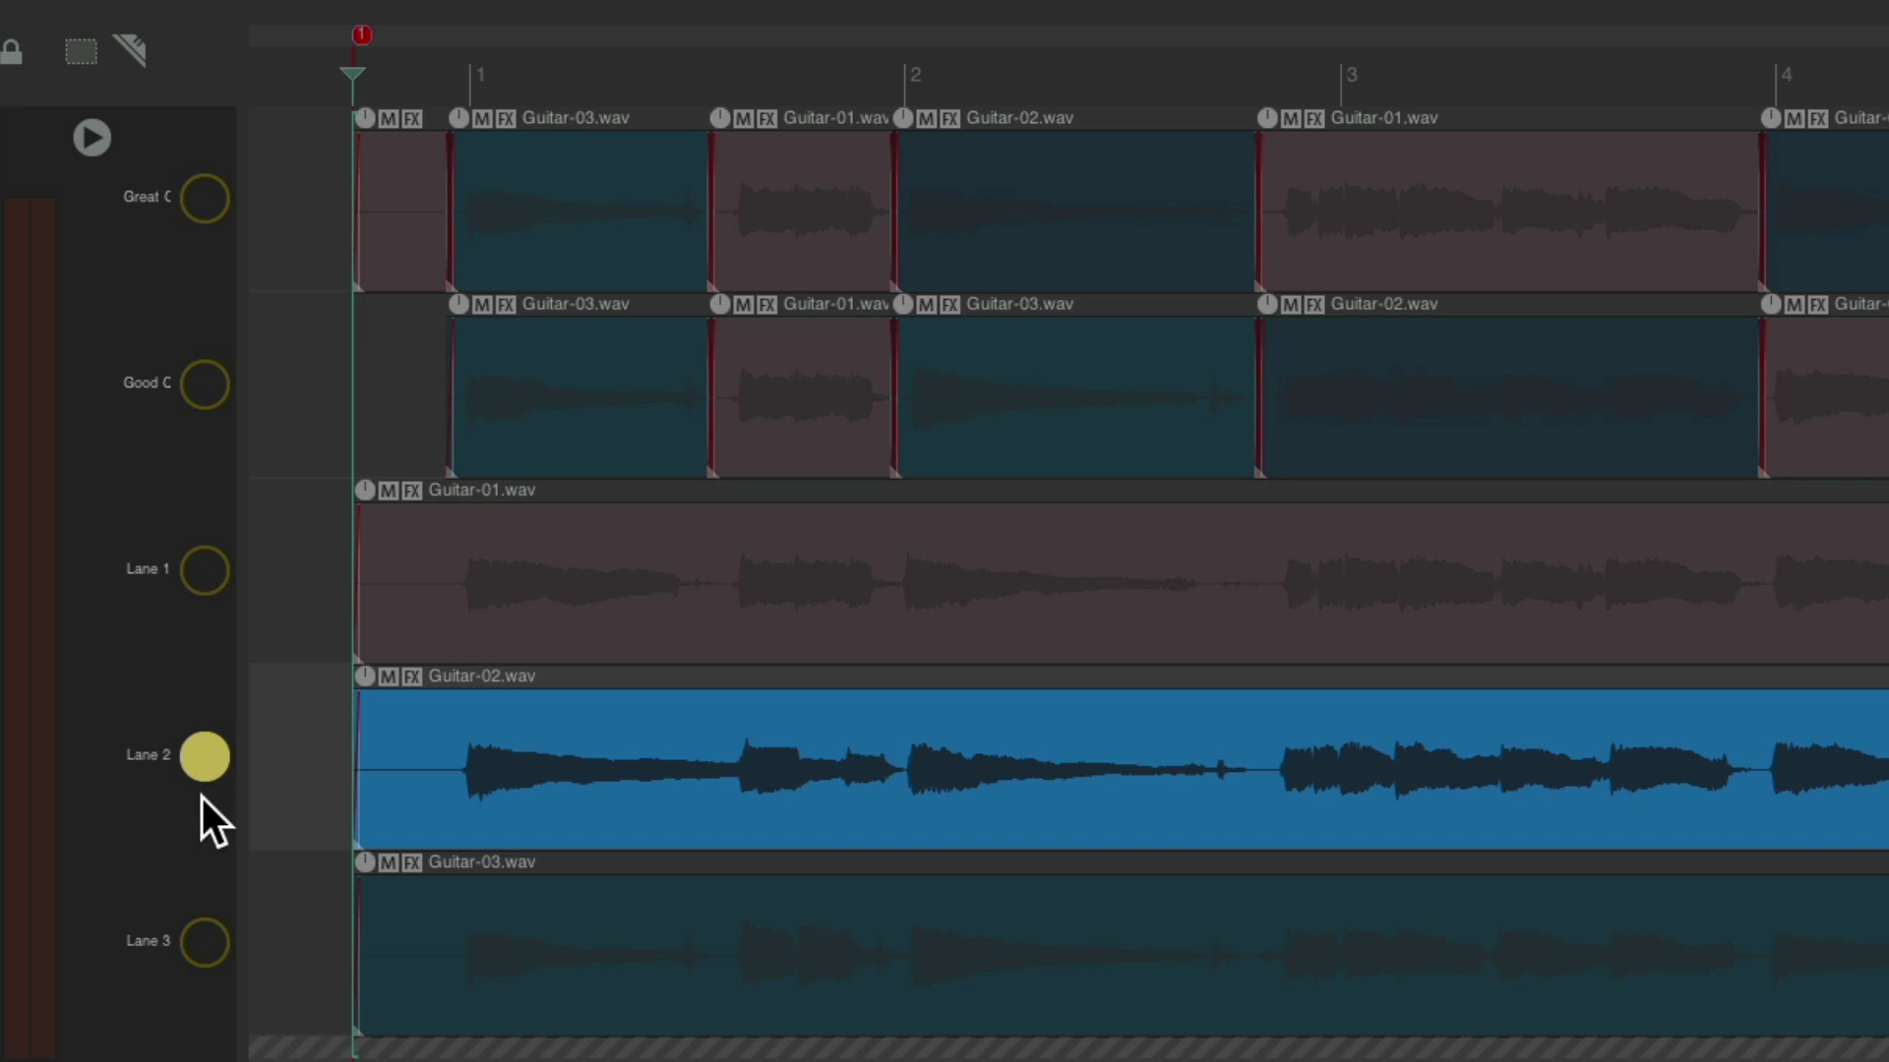
{"action": "left_click", "coordinate": [203, 959]}
{"action": "left_click_drag", "start_coordinate": [205, 572], "coordinate": [201, 954]}
{"action": "left_click", "coordinate": [207, 389]}
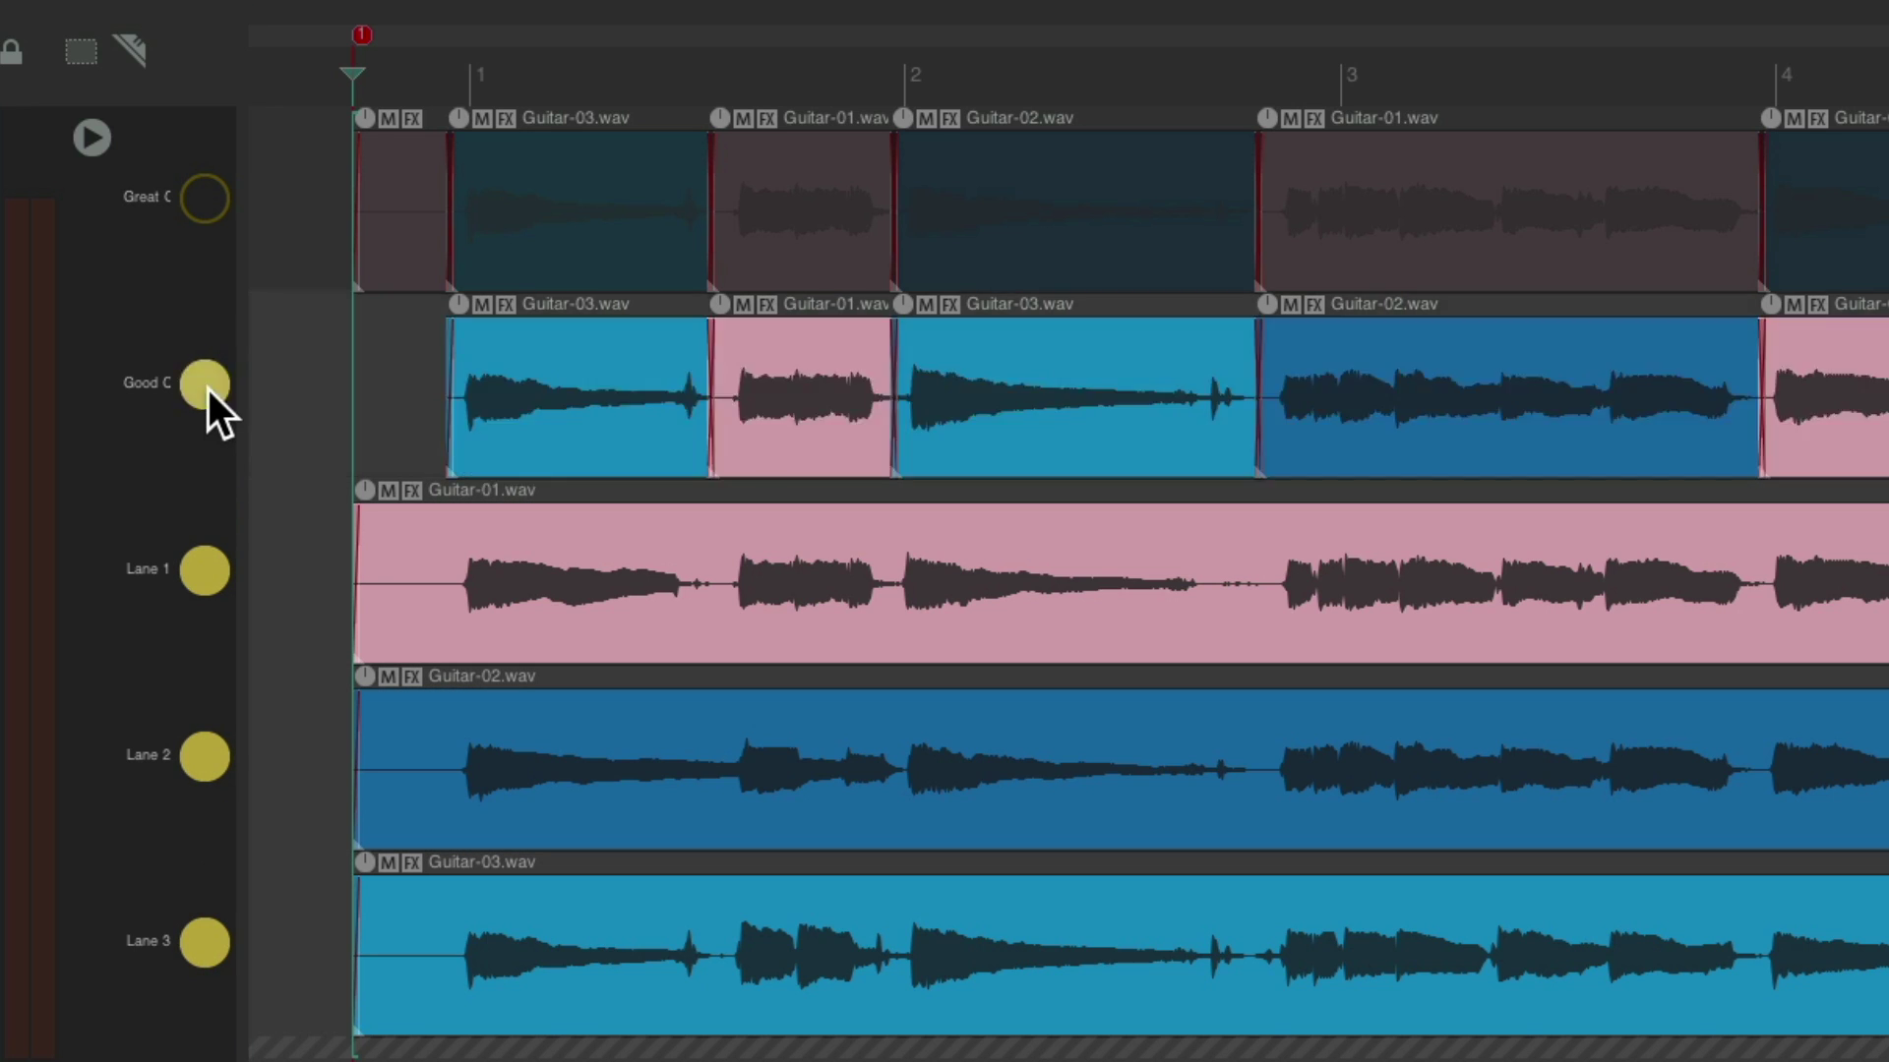
{"action": "left_click", "coordinate": [201, 206]}
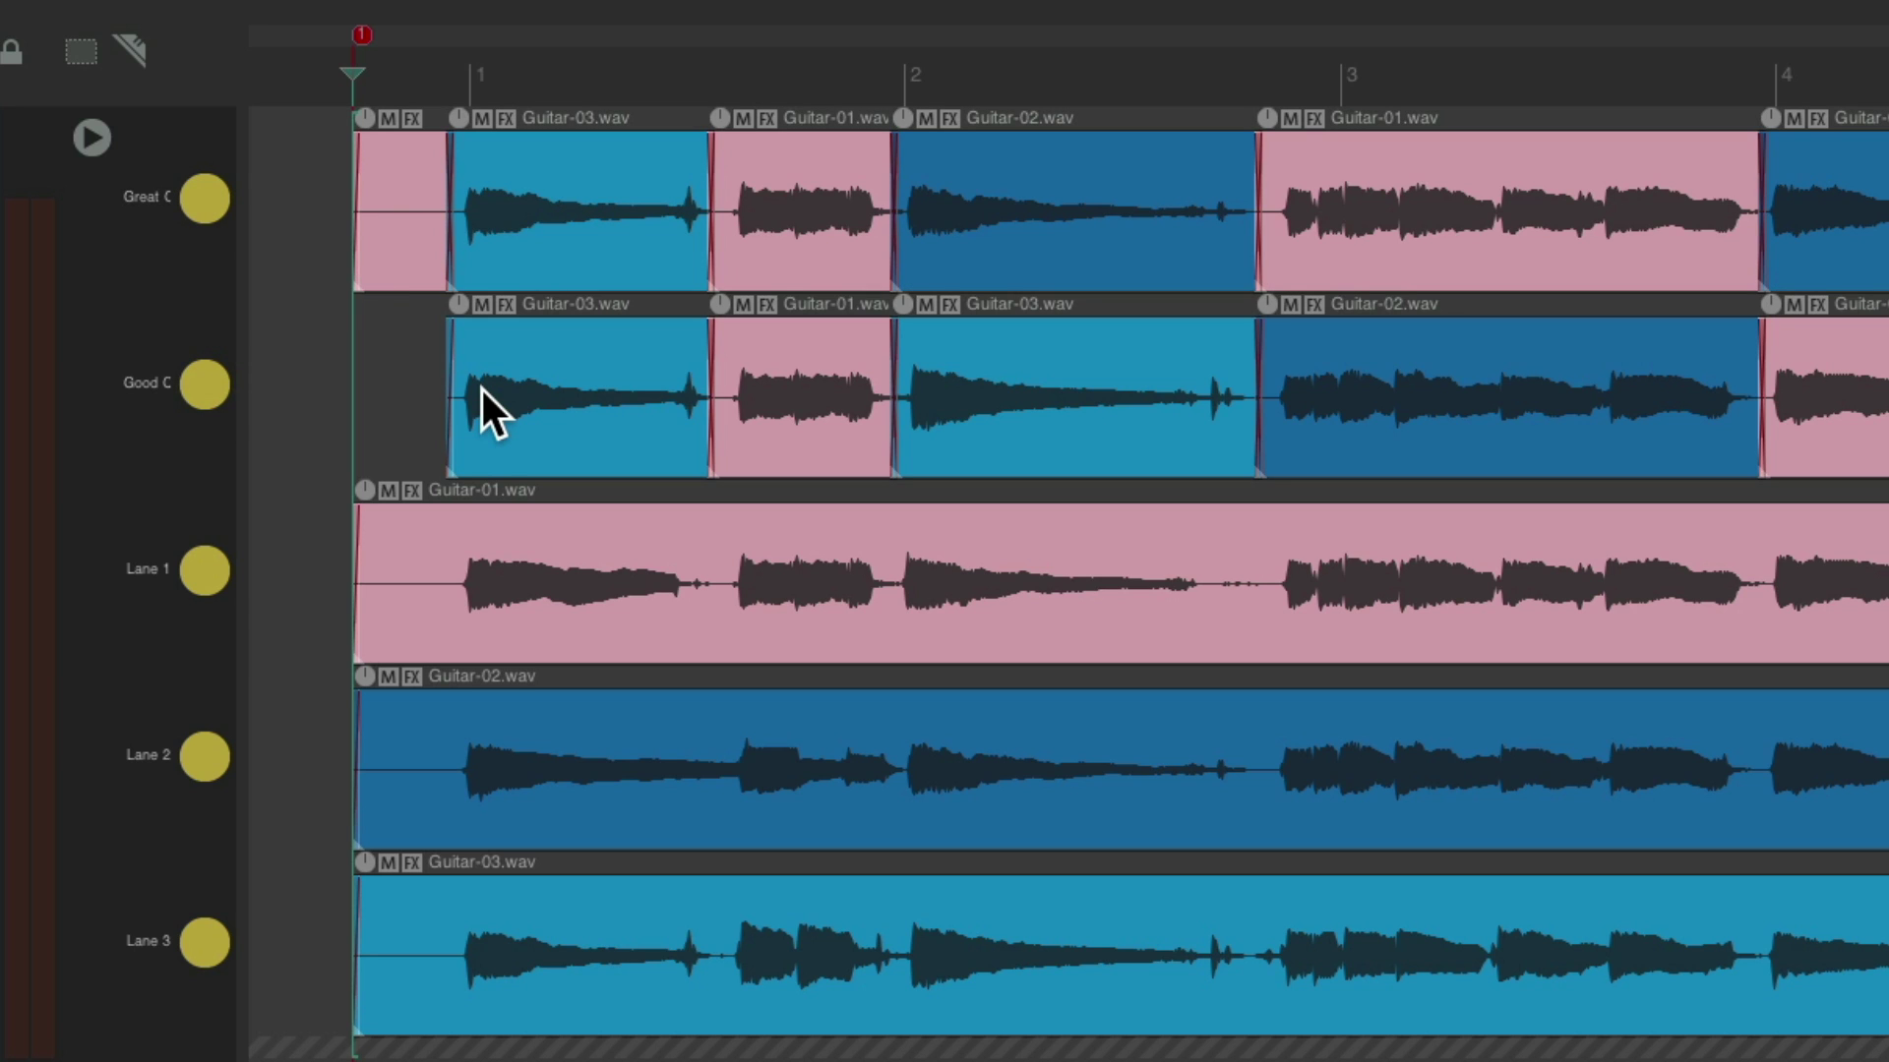
Solo Great Comp, Good Comp and Lane 1 in turn, ending on Great Comp with sources outlined.
{"action": "left_click", "coordinate": [209, 198]}
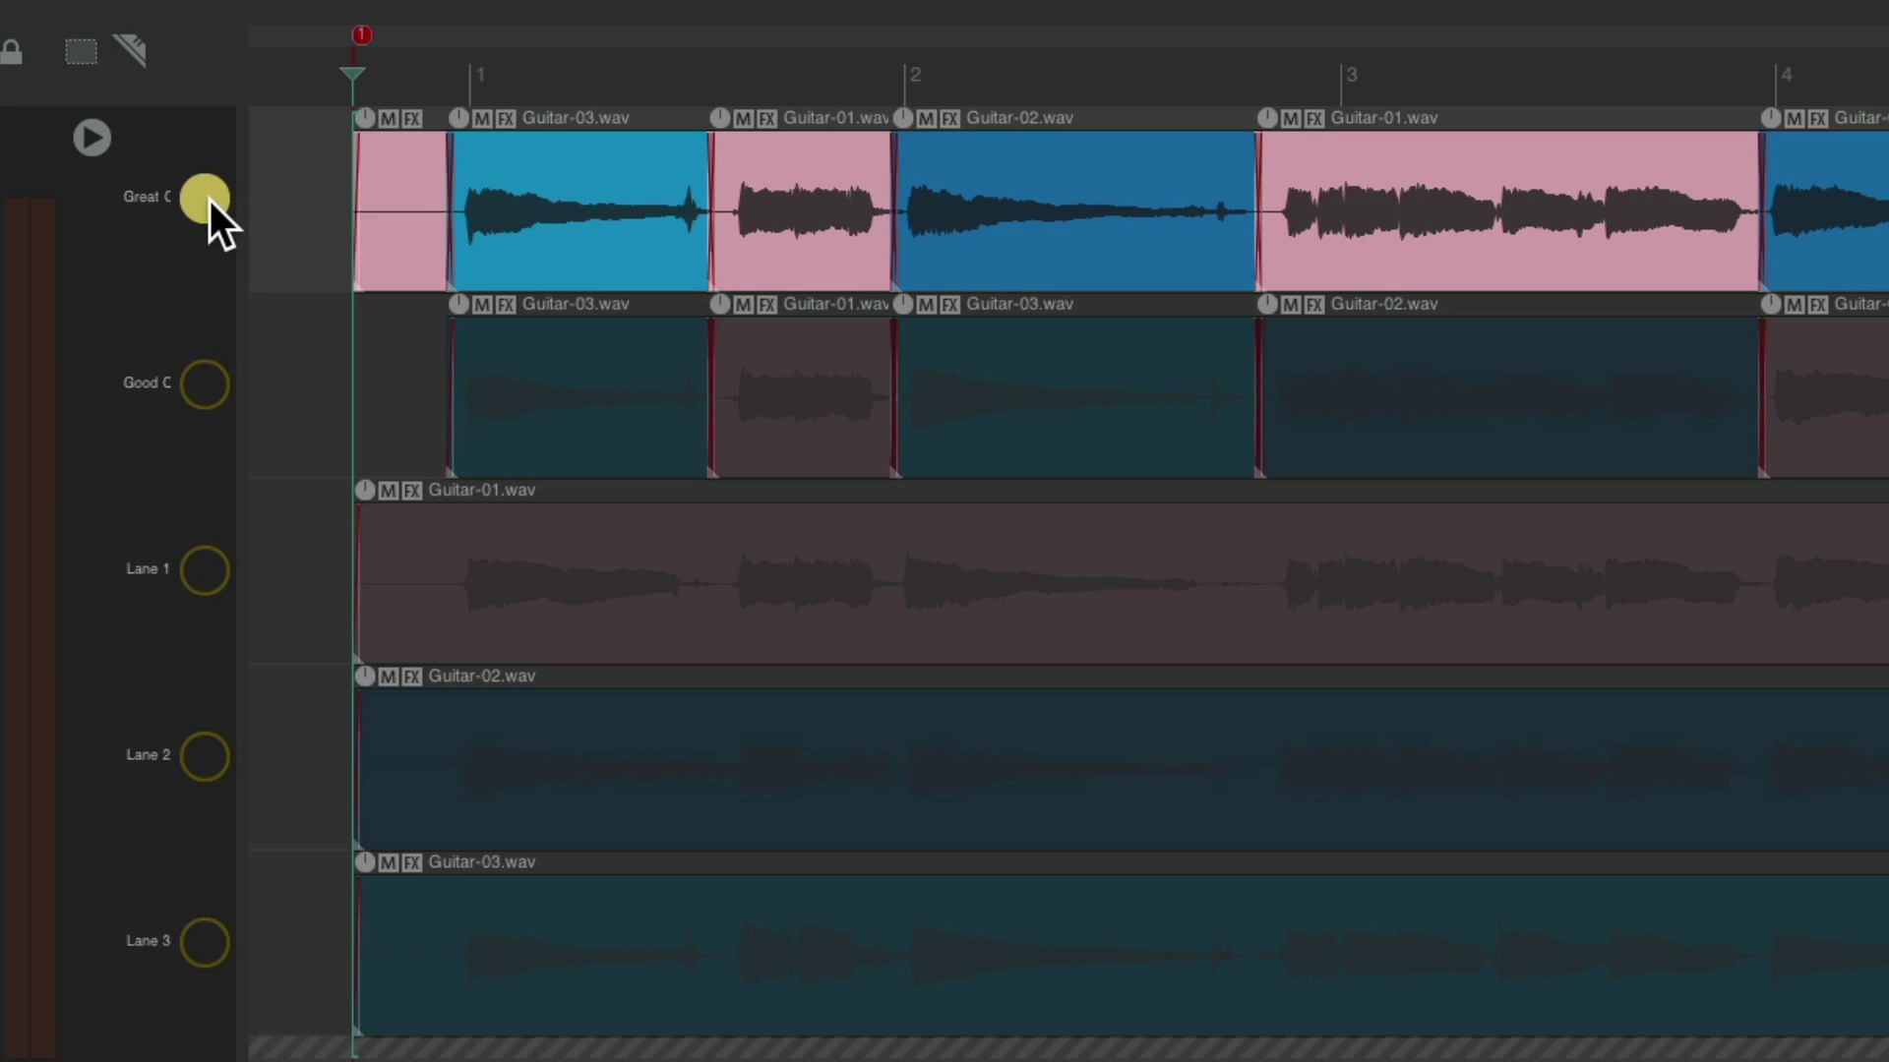
{"action": "left_click", "coordinate": [202, 385]}
{"action": "left_click", "coordinate": [209, 581]}
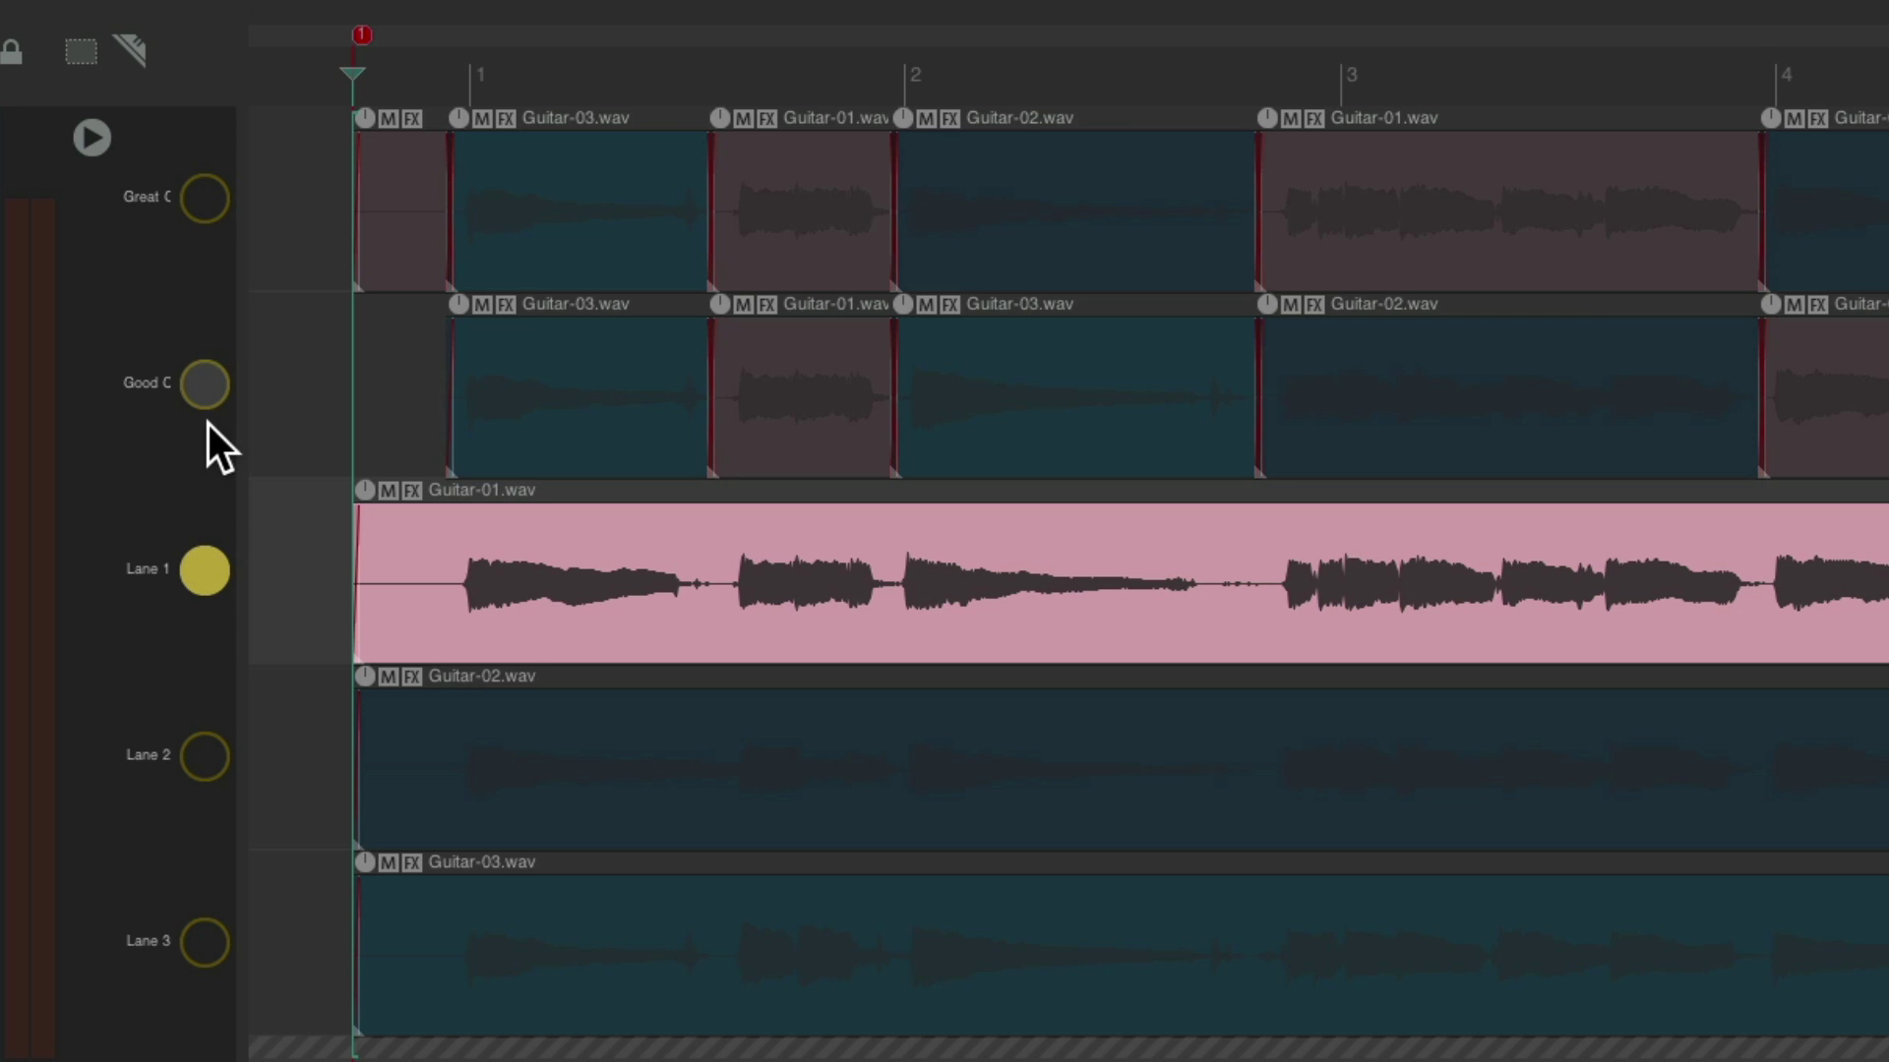
{"action": "left_click", "coordinate": [194, 204]}
{"action": "left_click", "coordinate": [192, 209]}
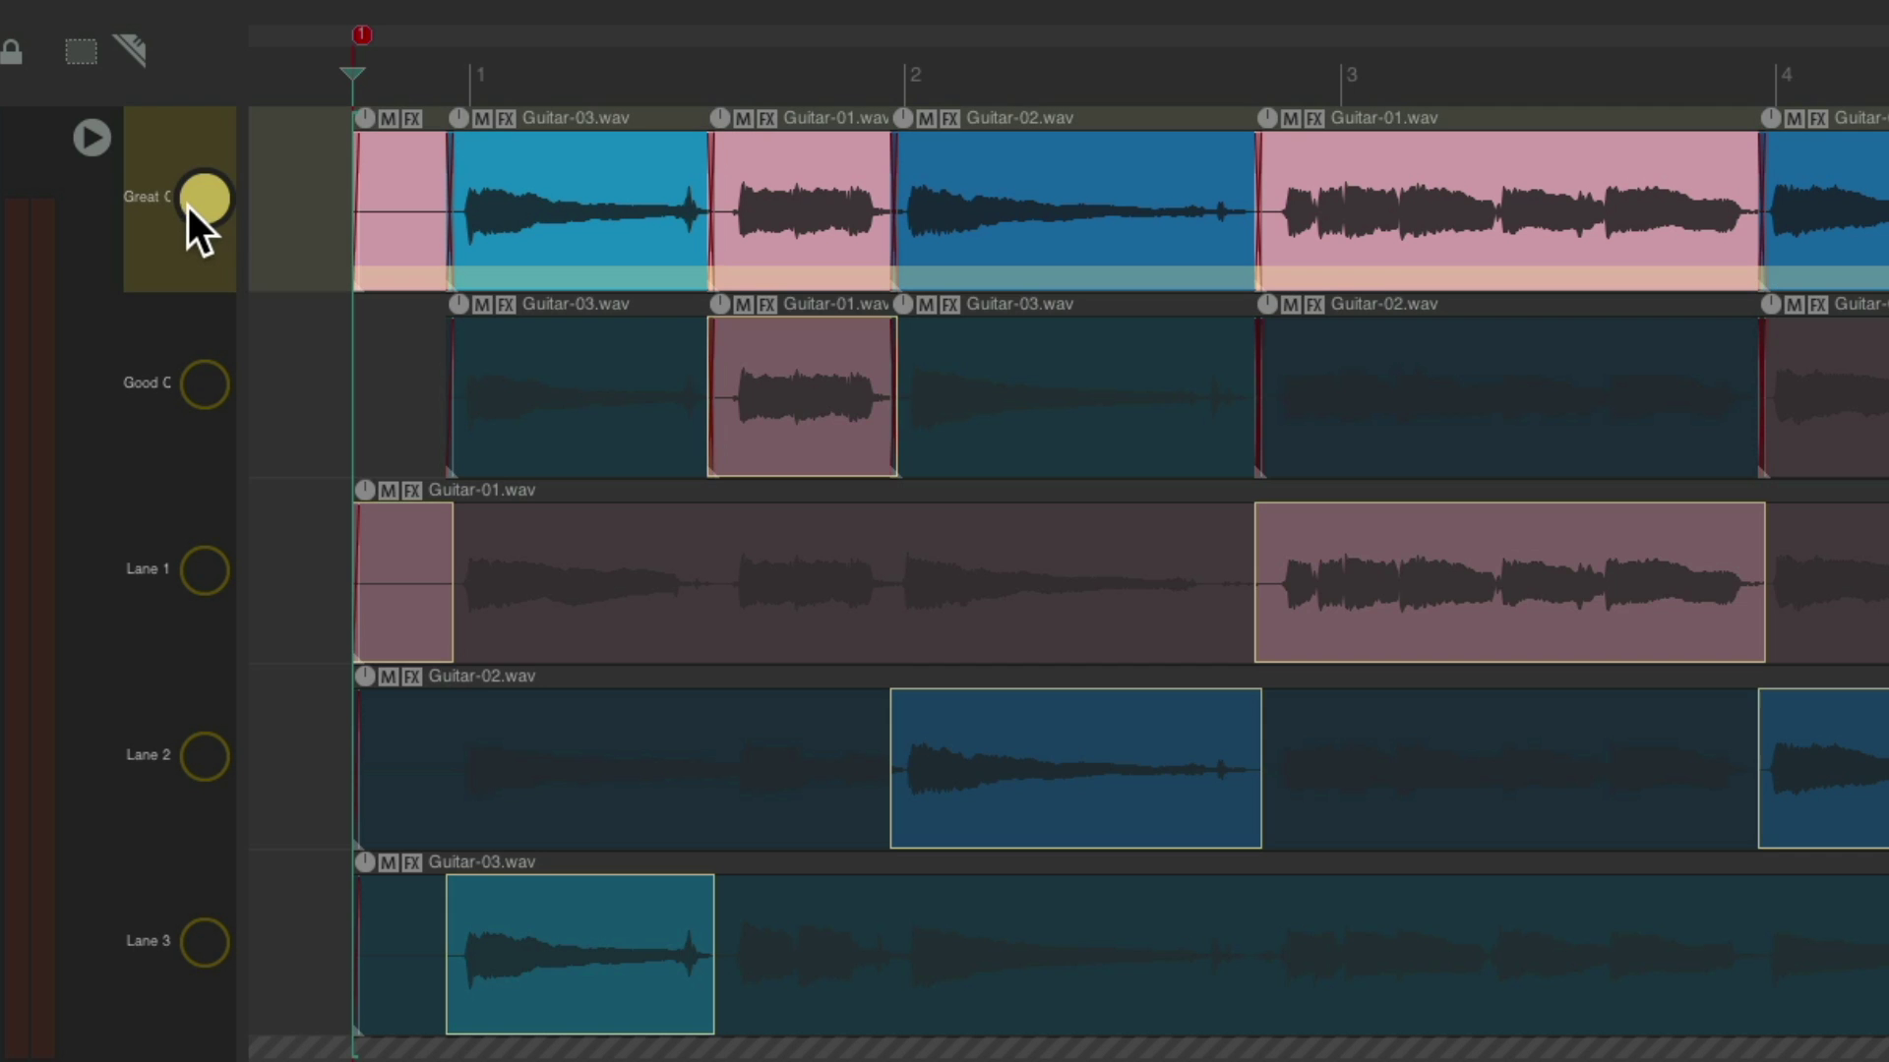
{"action": "left_click", "coordinate": [93, 135]}
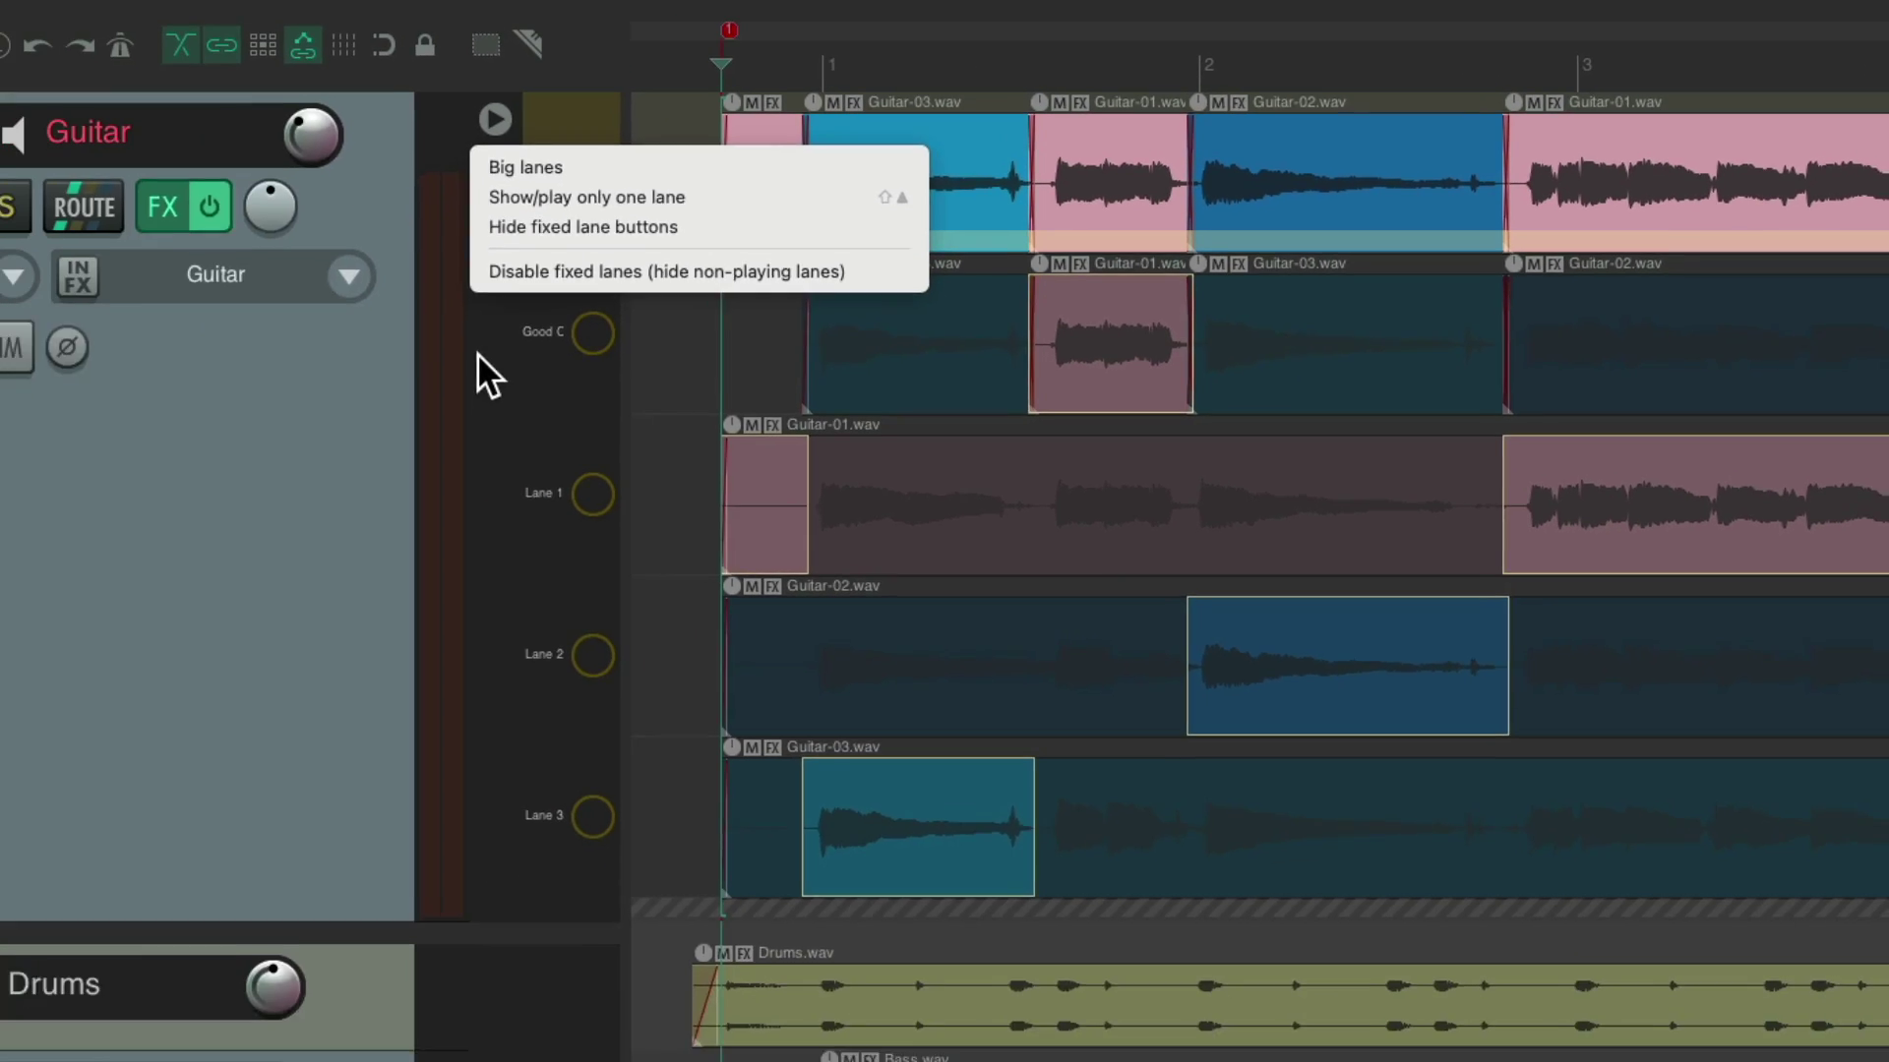
Turn off Fixed item lanes on the Guitar track, flattening it to the comped items.
{"action": "left_click", "coordinate": [445, 349]}
{"action": "right_click", "coordinate": [446, 348]}
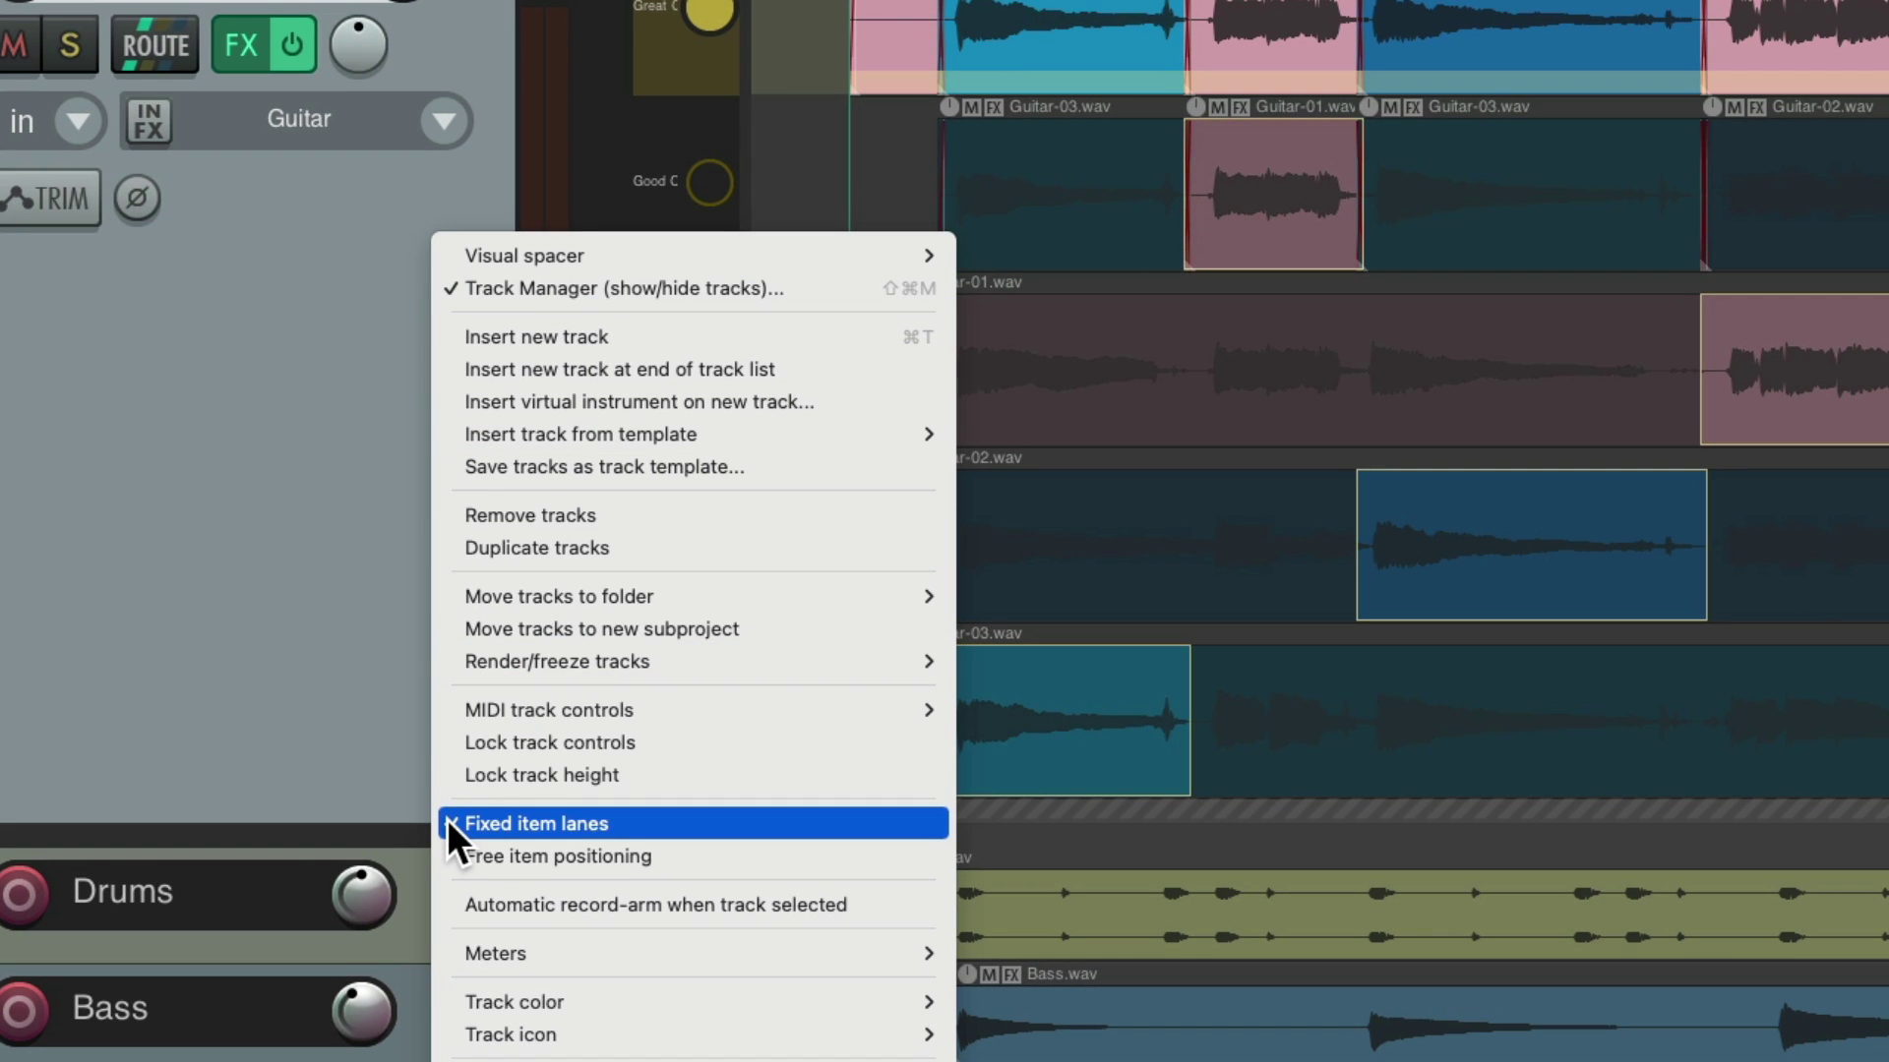
{"action": "left_click", "coordinate": [446, 823]}
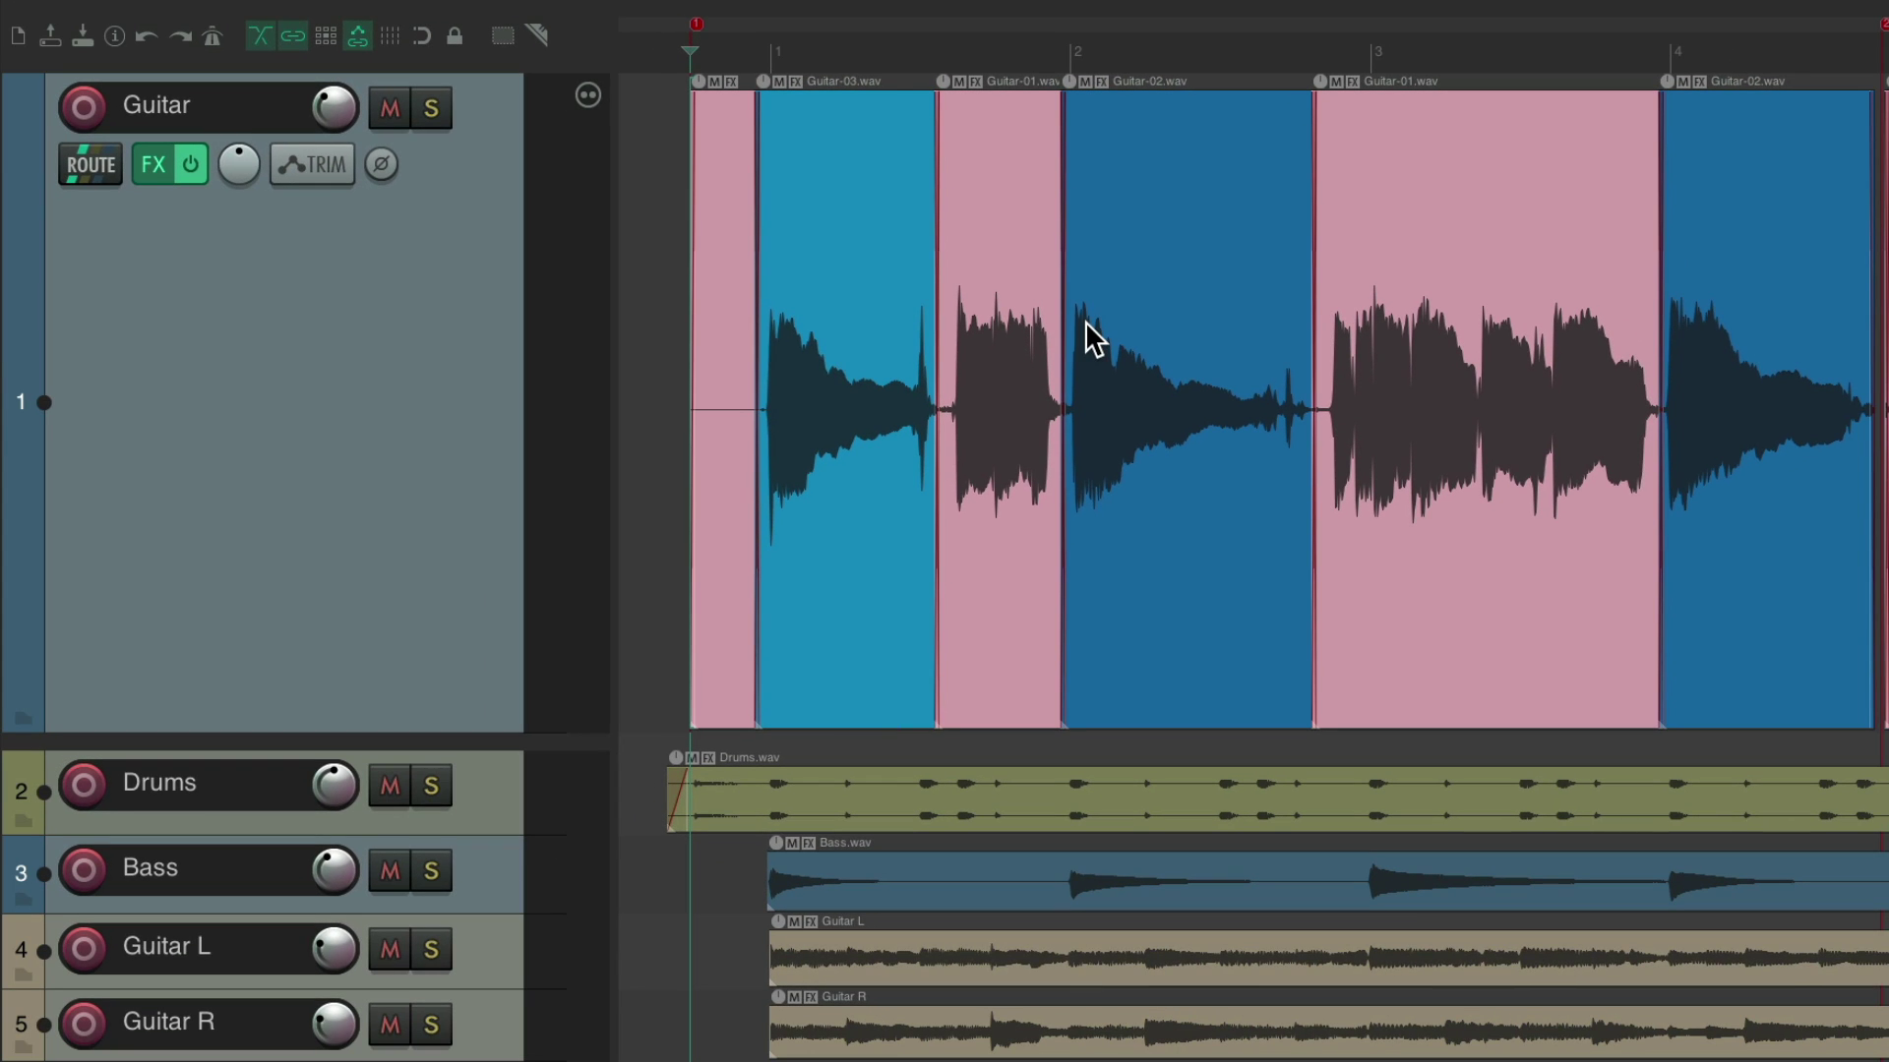
Play the flattened comped guitar and stop it.
{"action": "key", "text": "space"}
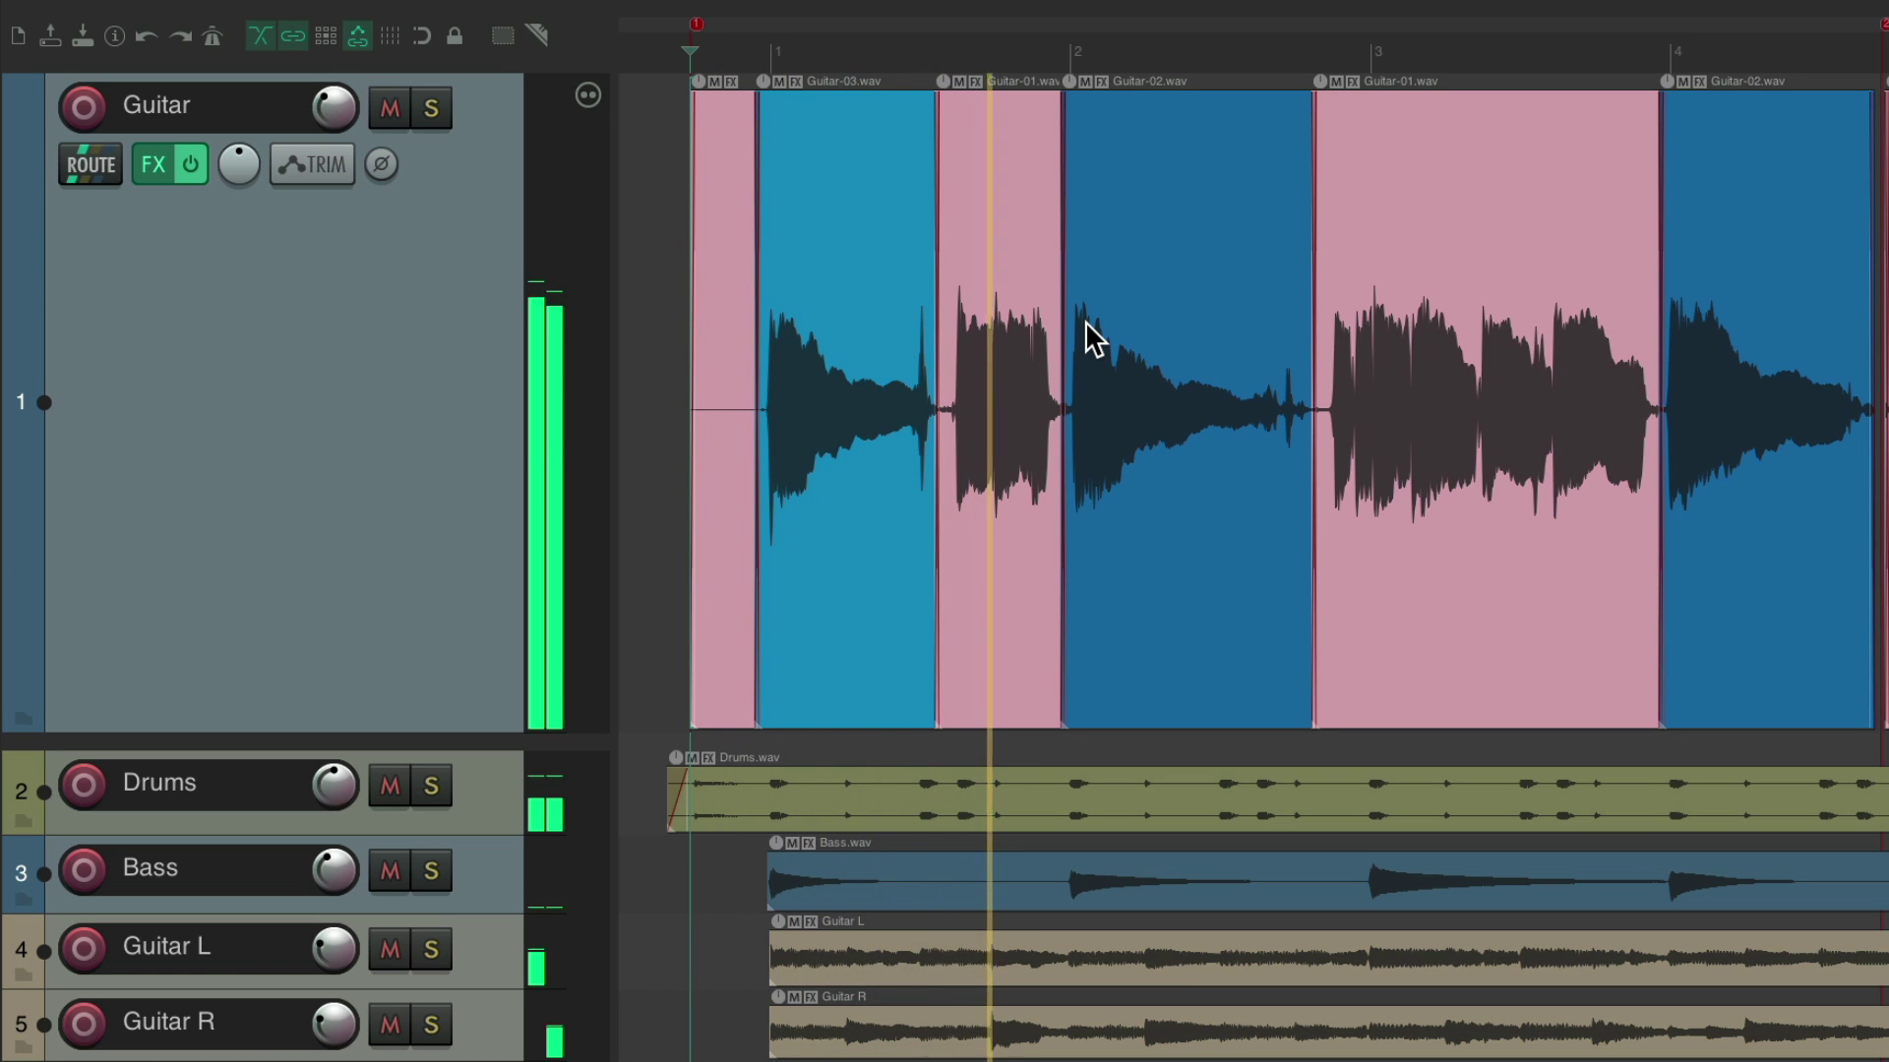
{"action": "key", "text": "space"}
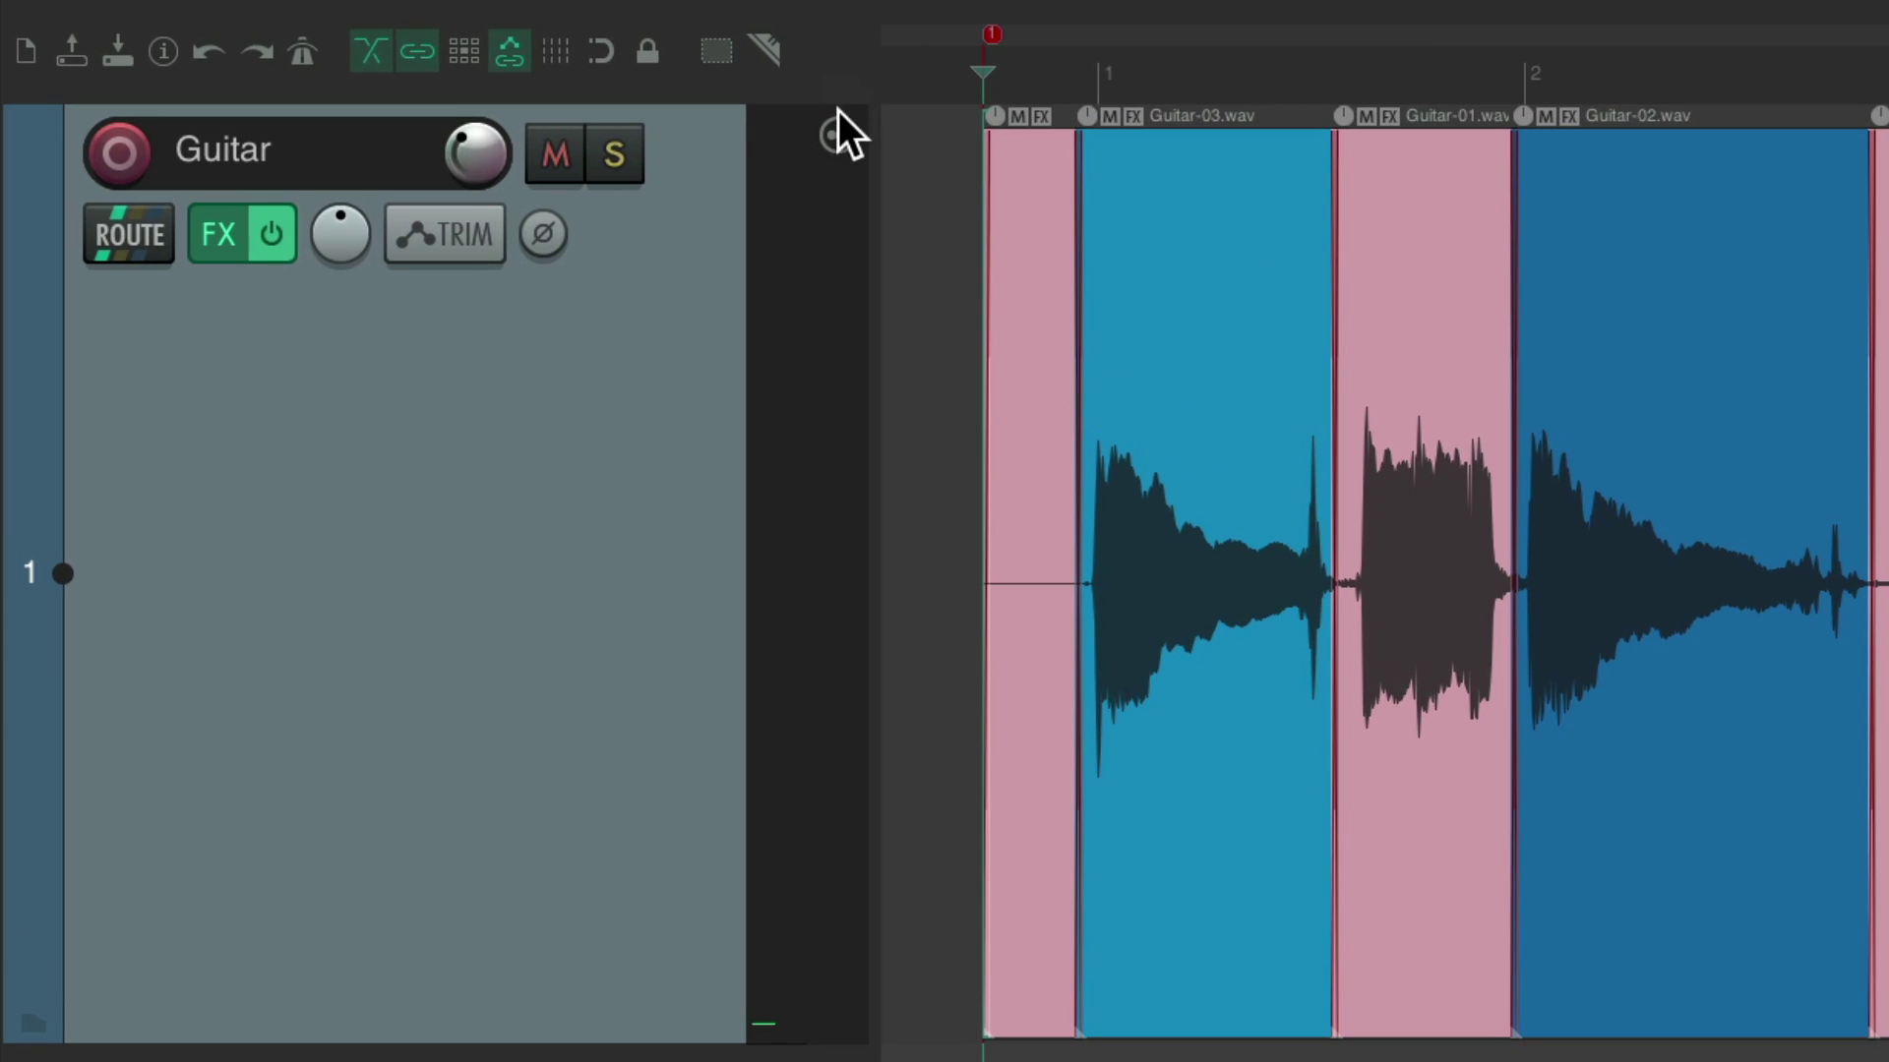
{"action": "left_click", "coordinate": [837, 134]}
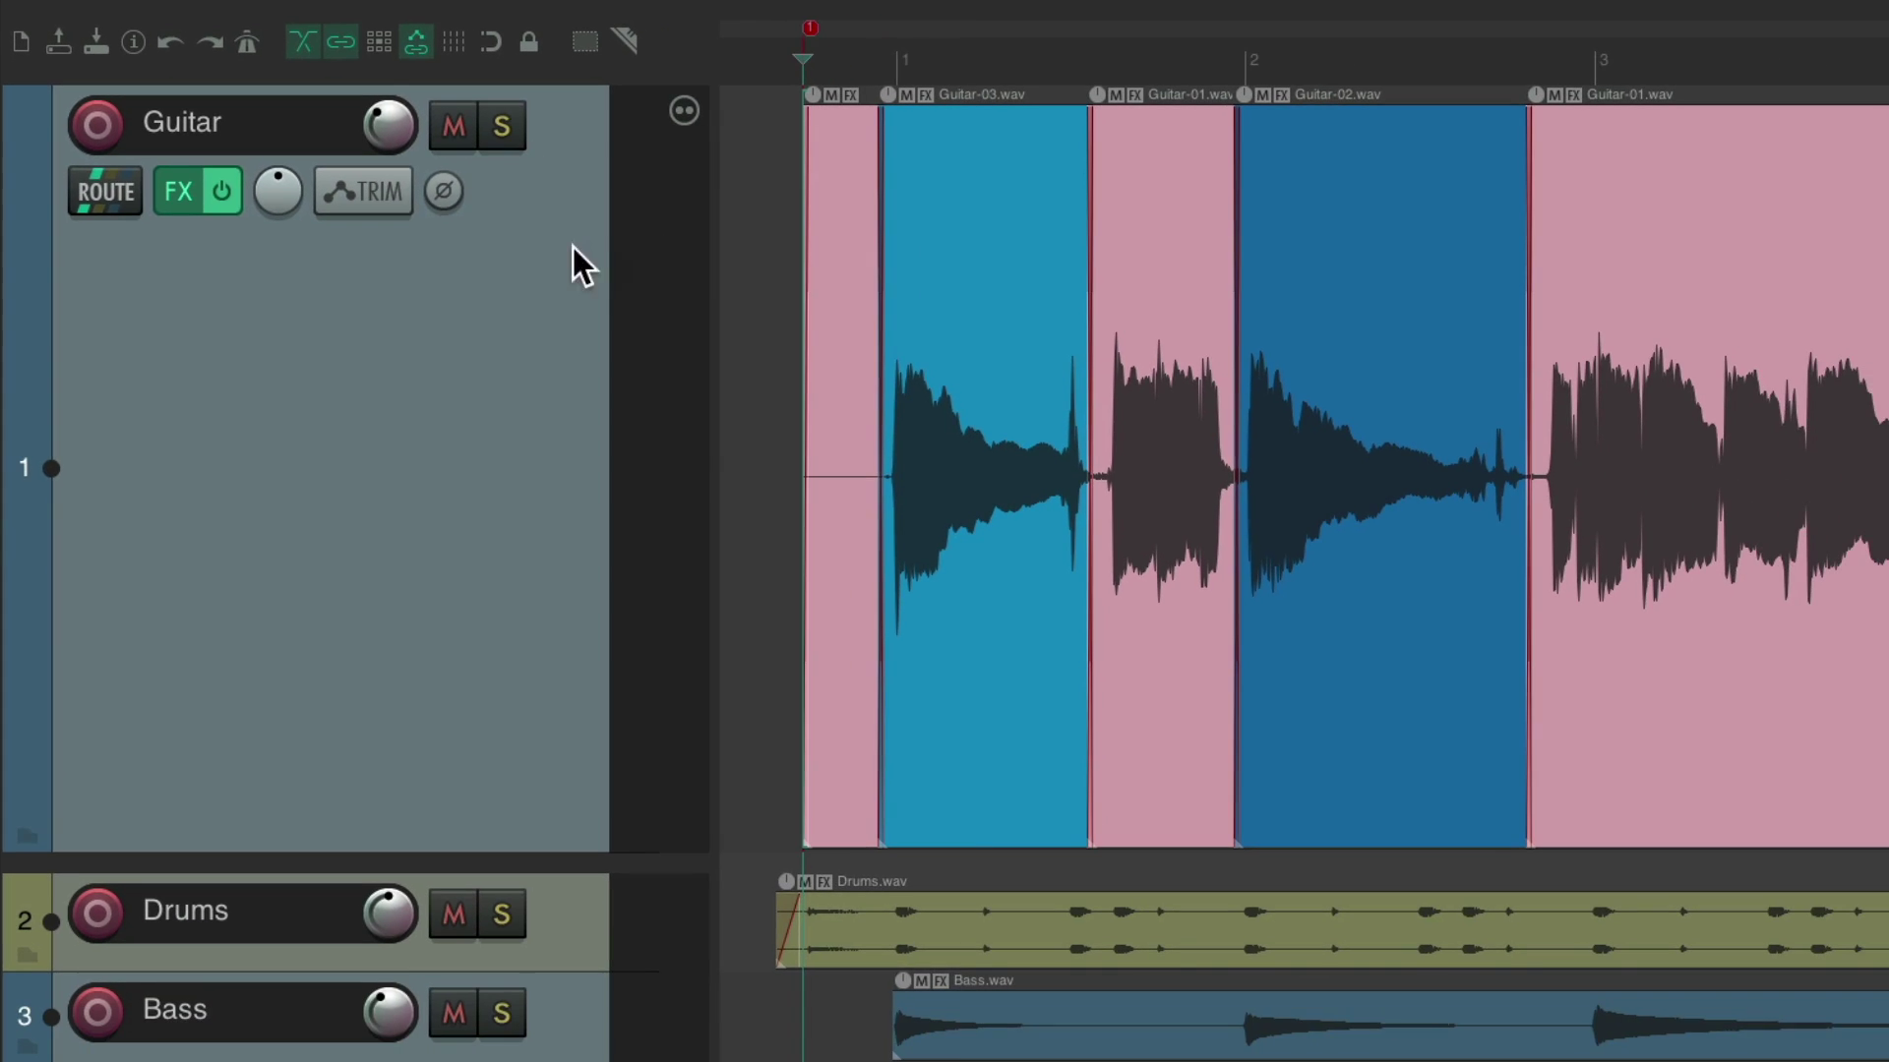
Restore fixed item lanes, then re-comp Great Comp's opening phrase from Lane 2's take.
{"action": "right_click", "coordinate": [625, 343]}
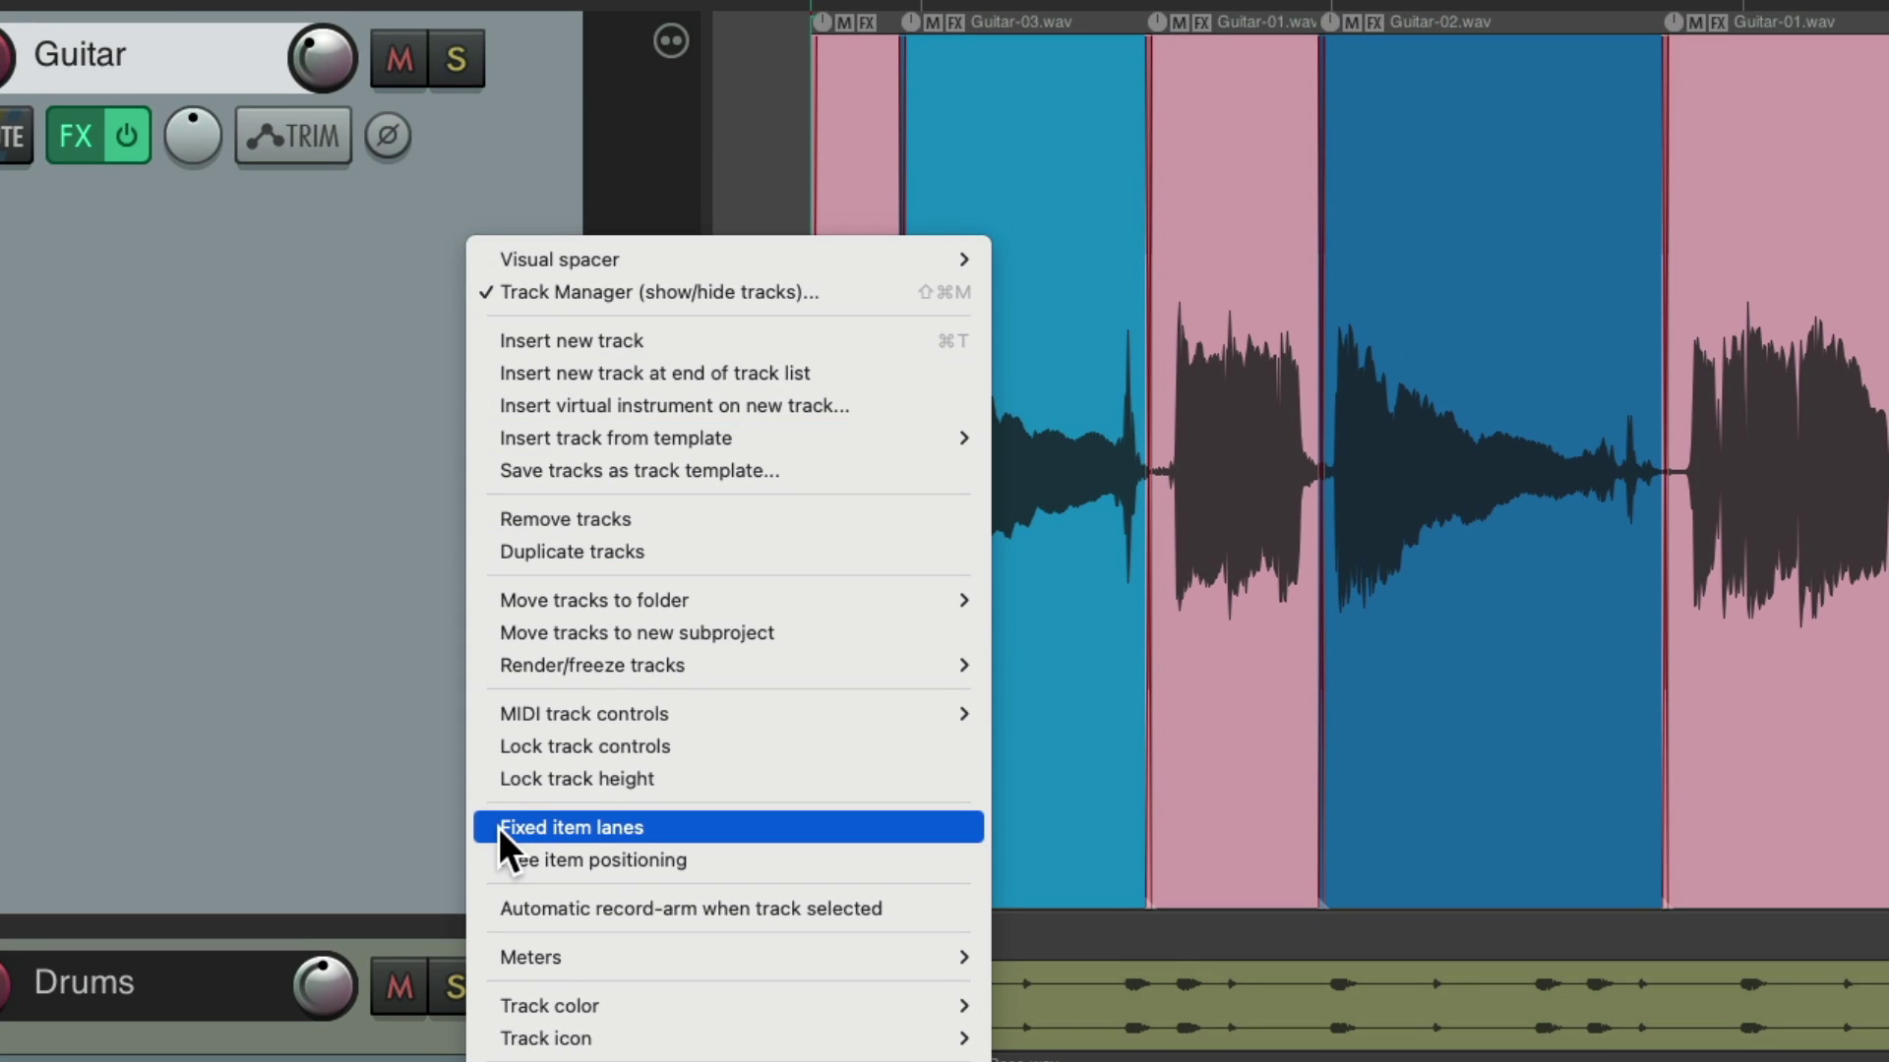
{"action": "left_click", "coordinate": [482, 827]}
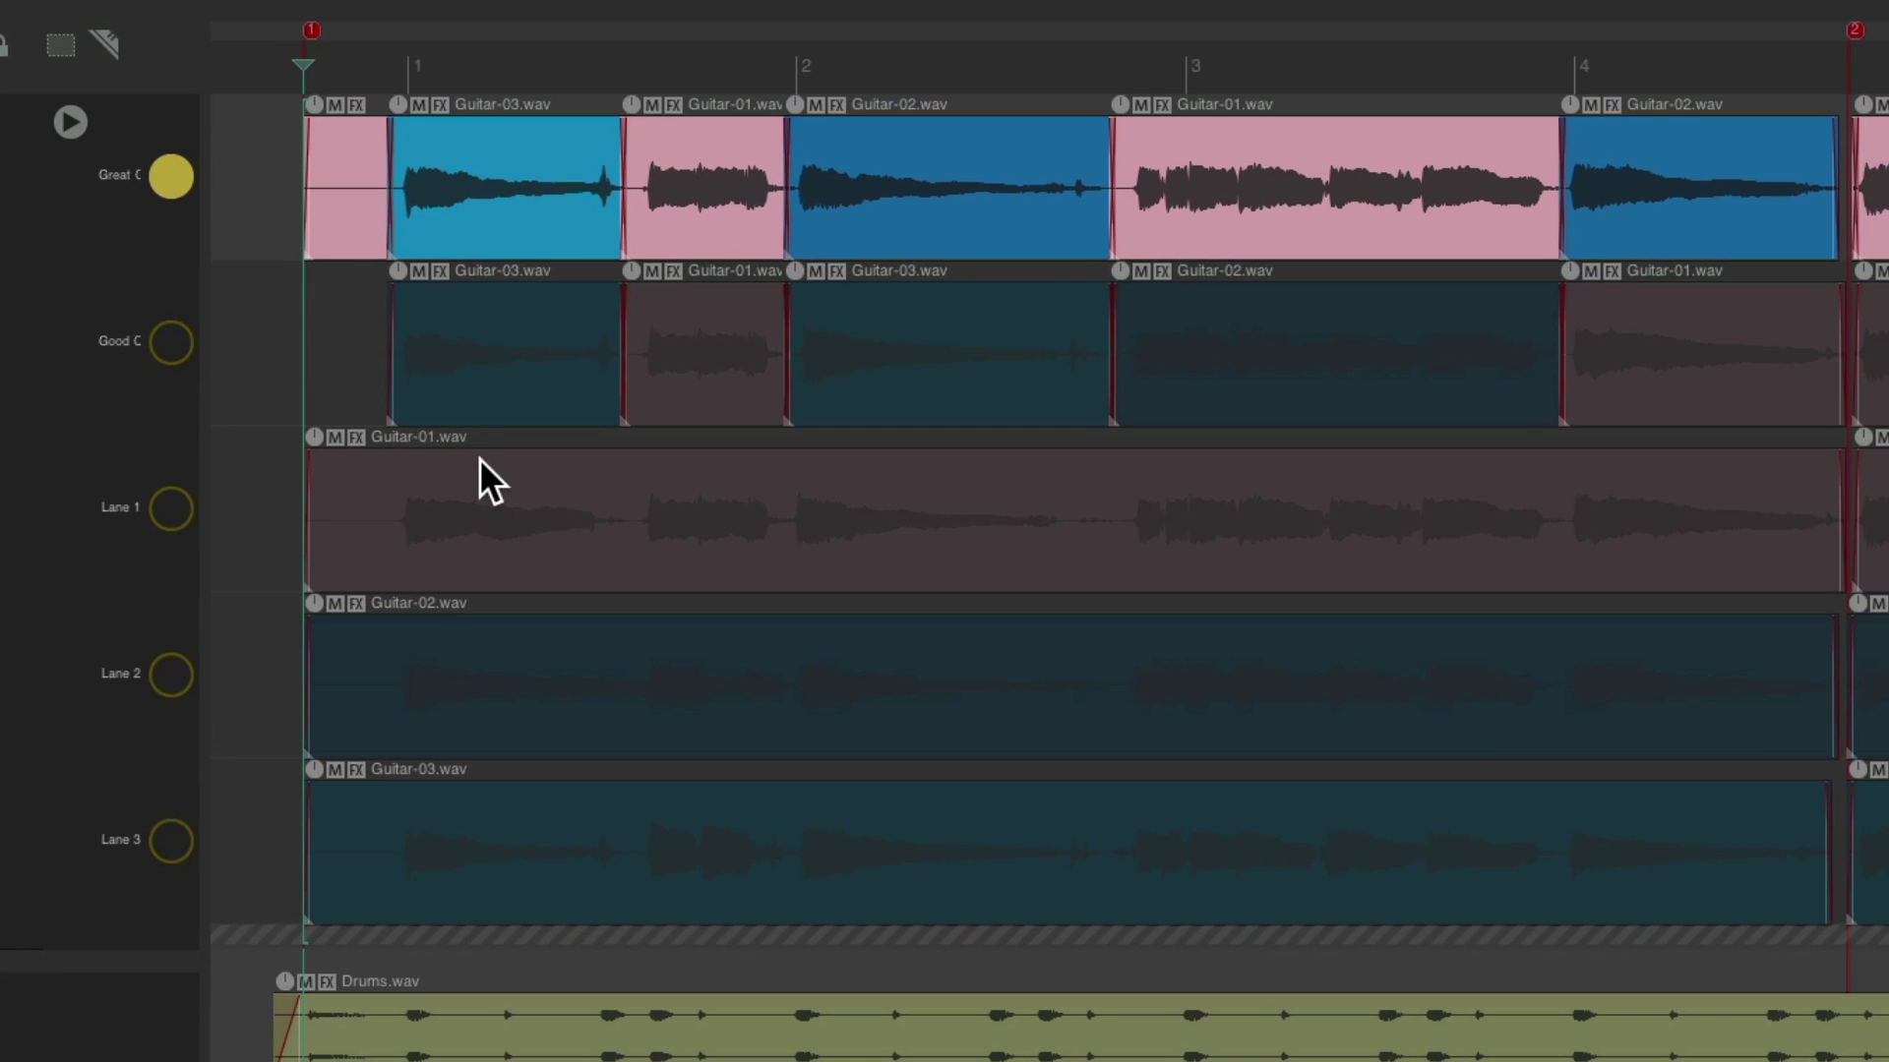
{"action": "left_click", "coordinate": [174, 181]}
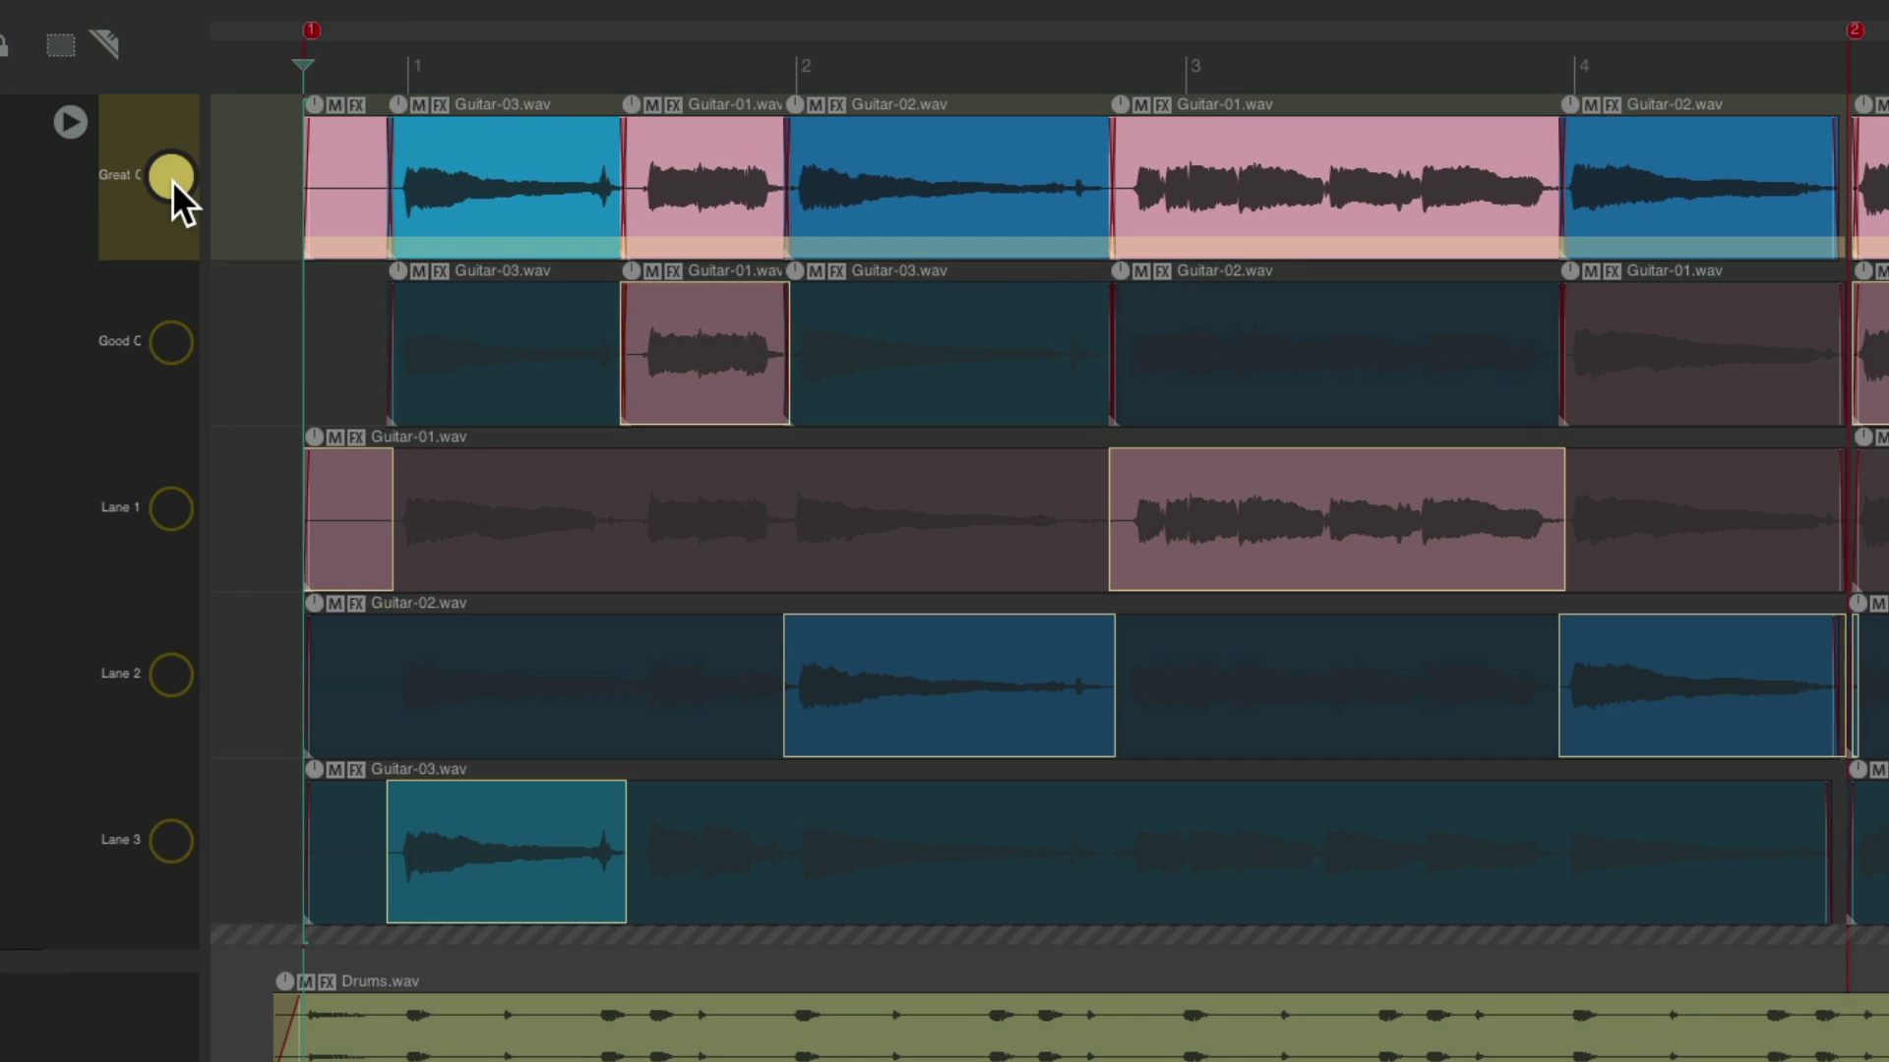
{"action": "left_click", "coordinate": [523, 344]}
{"action": "left_click", "coordinate": [518, 496]}
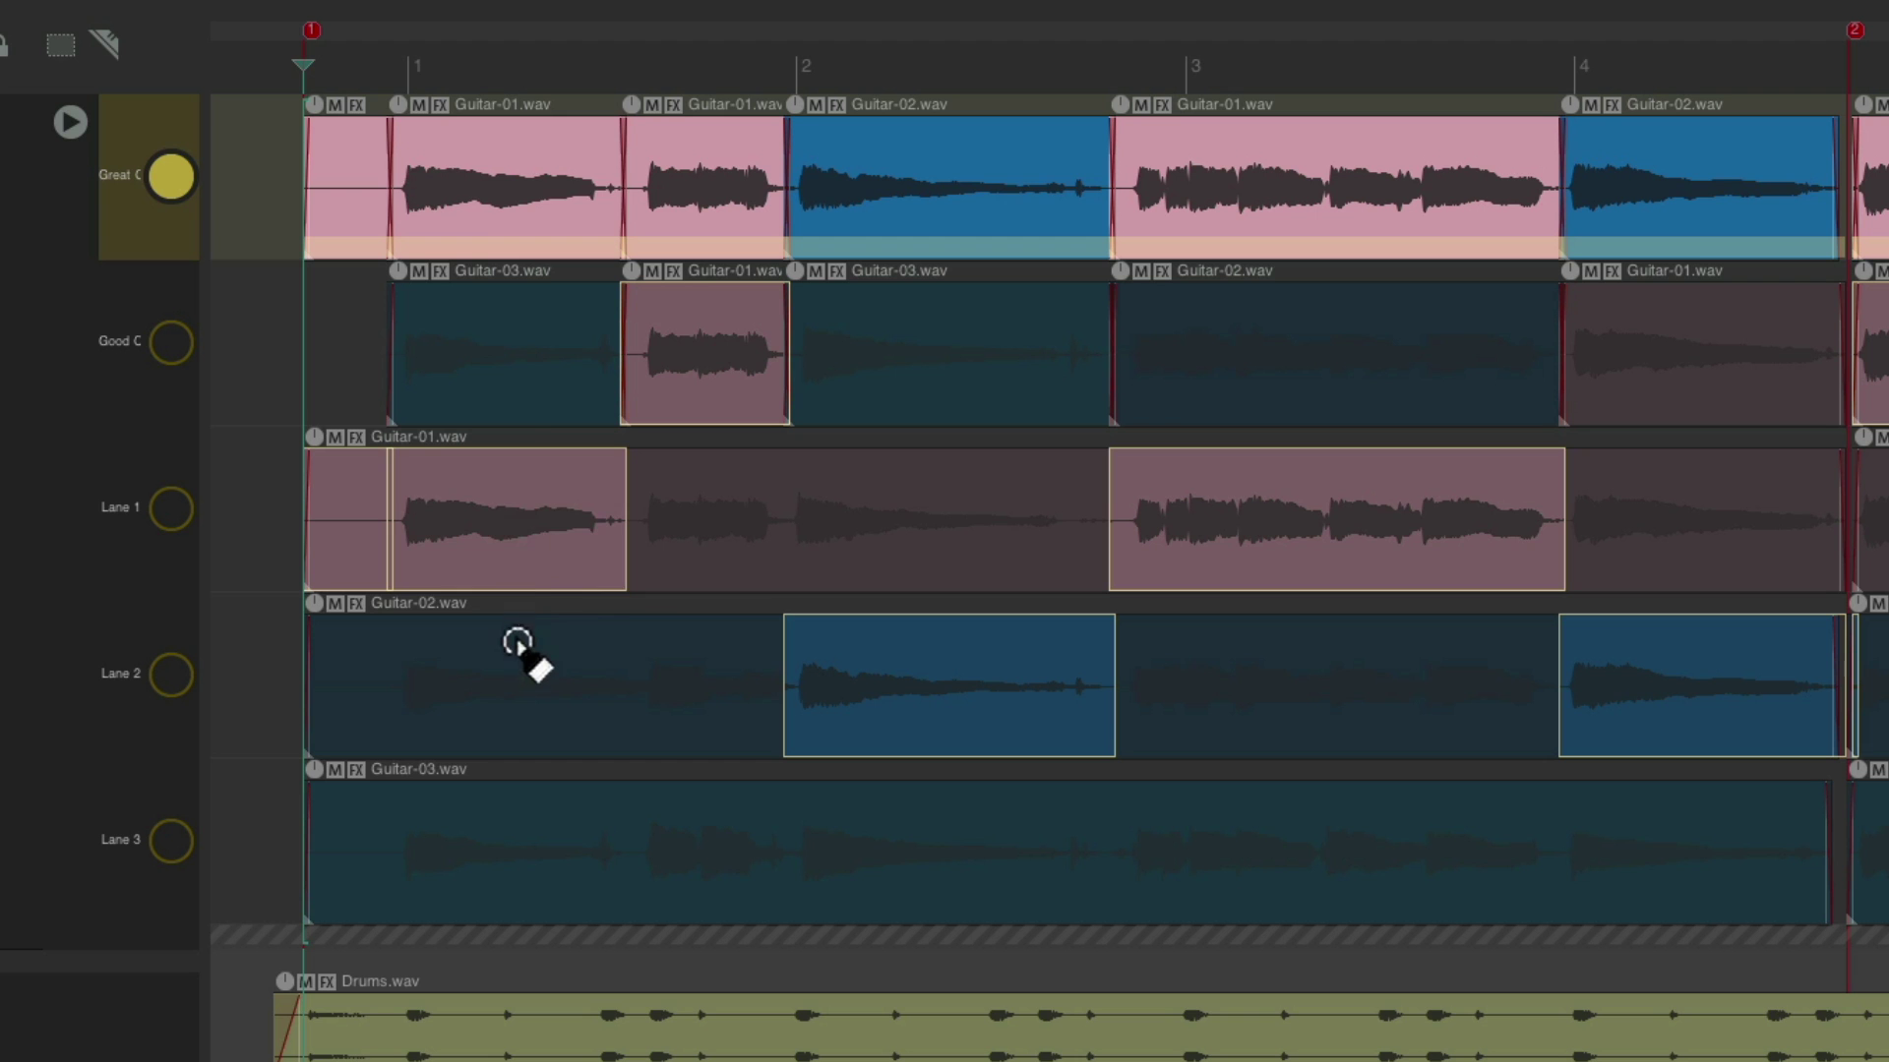
{"action": "left_click", "coordinate": [519, 649]}
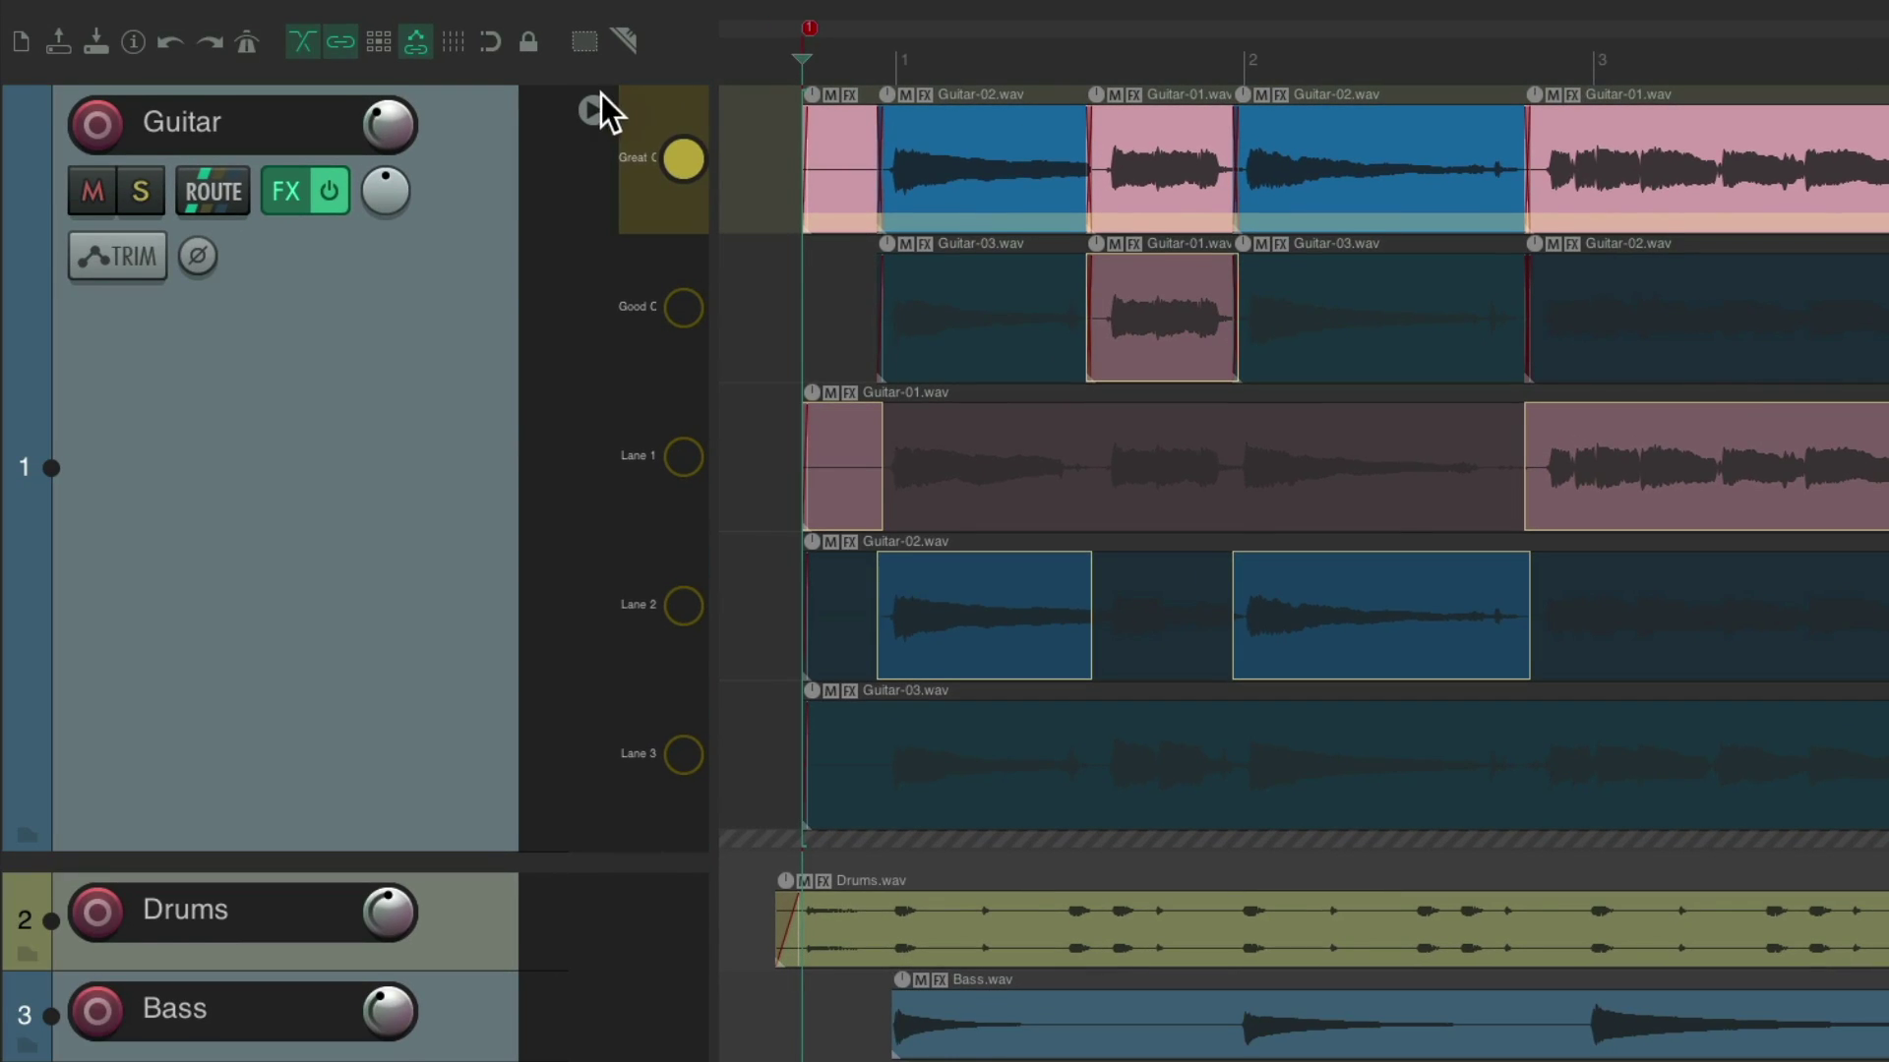
Choose Disable fixed lanes to leave one lane of alternating Guitar-02/Guitar-01 comp items.
{"action": "right_click", "coordinate": [69, 122]}
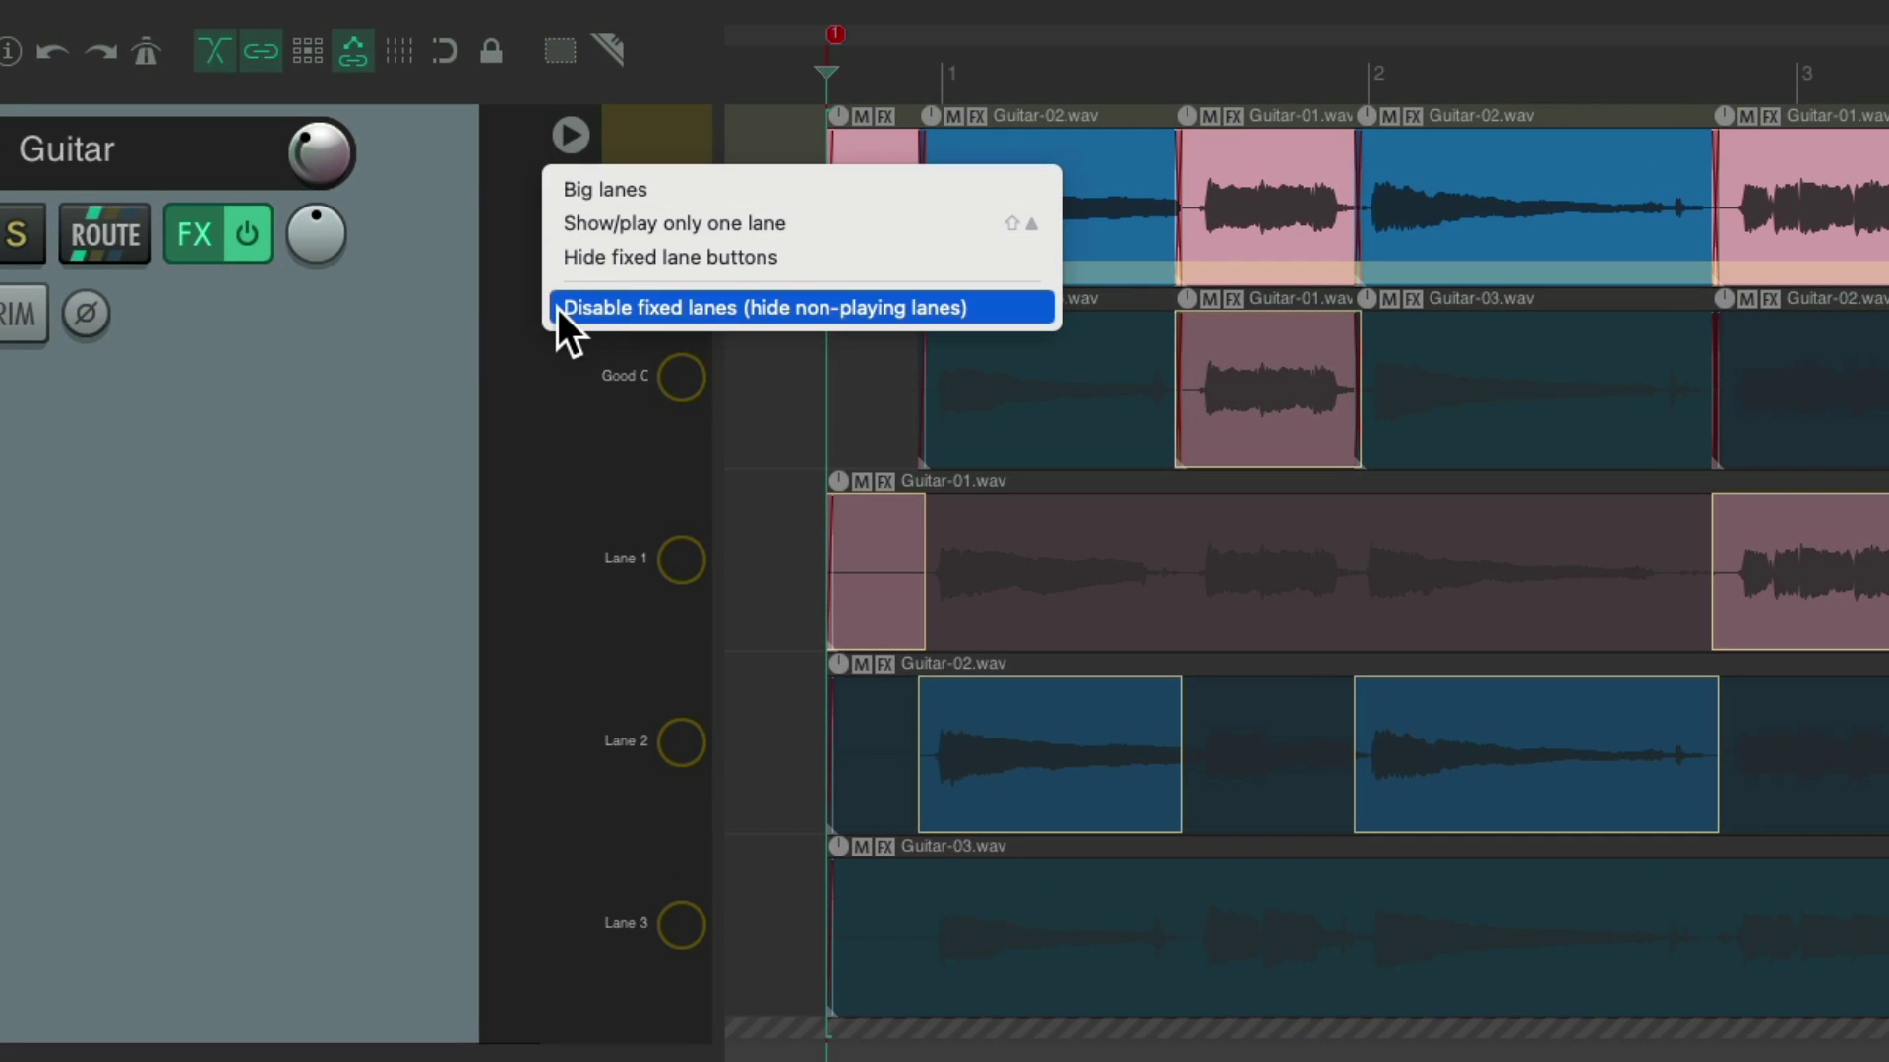
{"action": "left_click", "coordinate": [557, 309]}
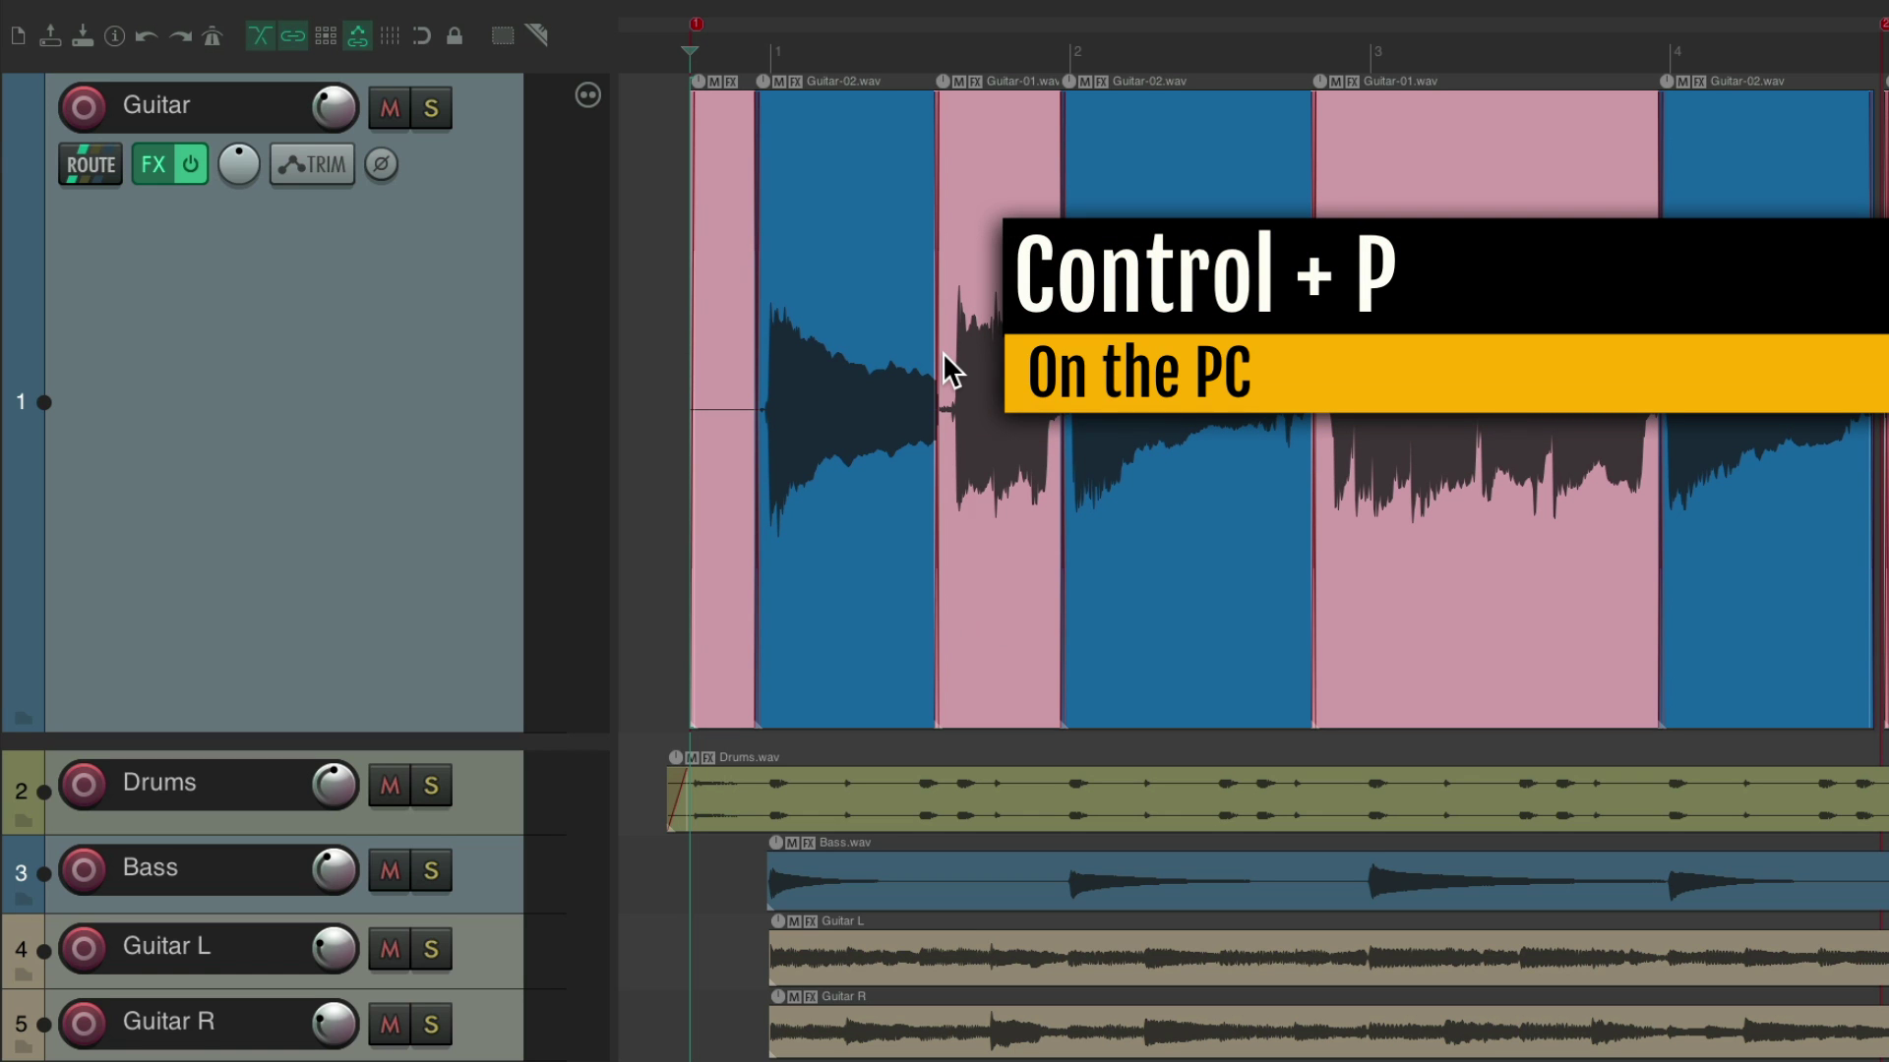
{"action": "key", "text": "super+comma"}
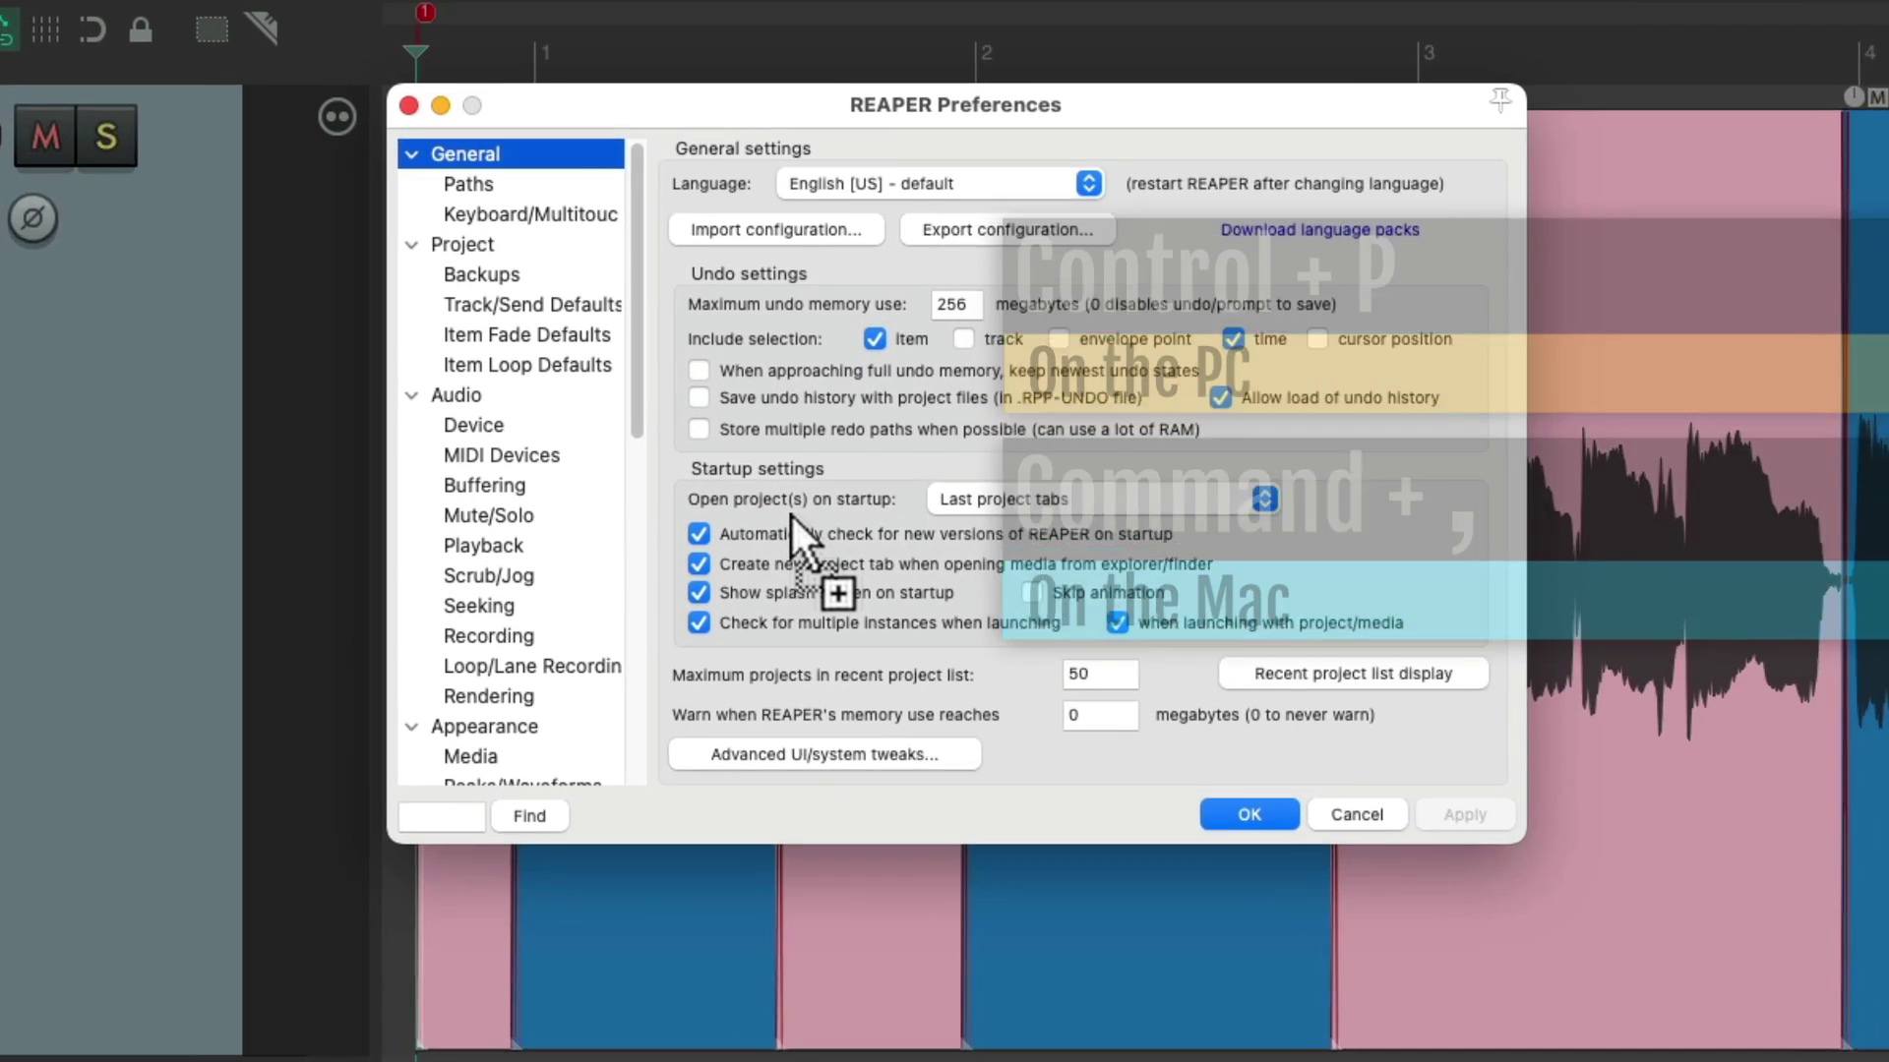
{"action": "left_click", "coordinate": [484, 331]}
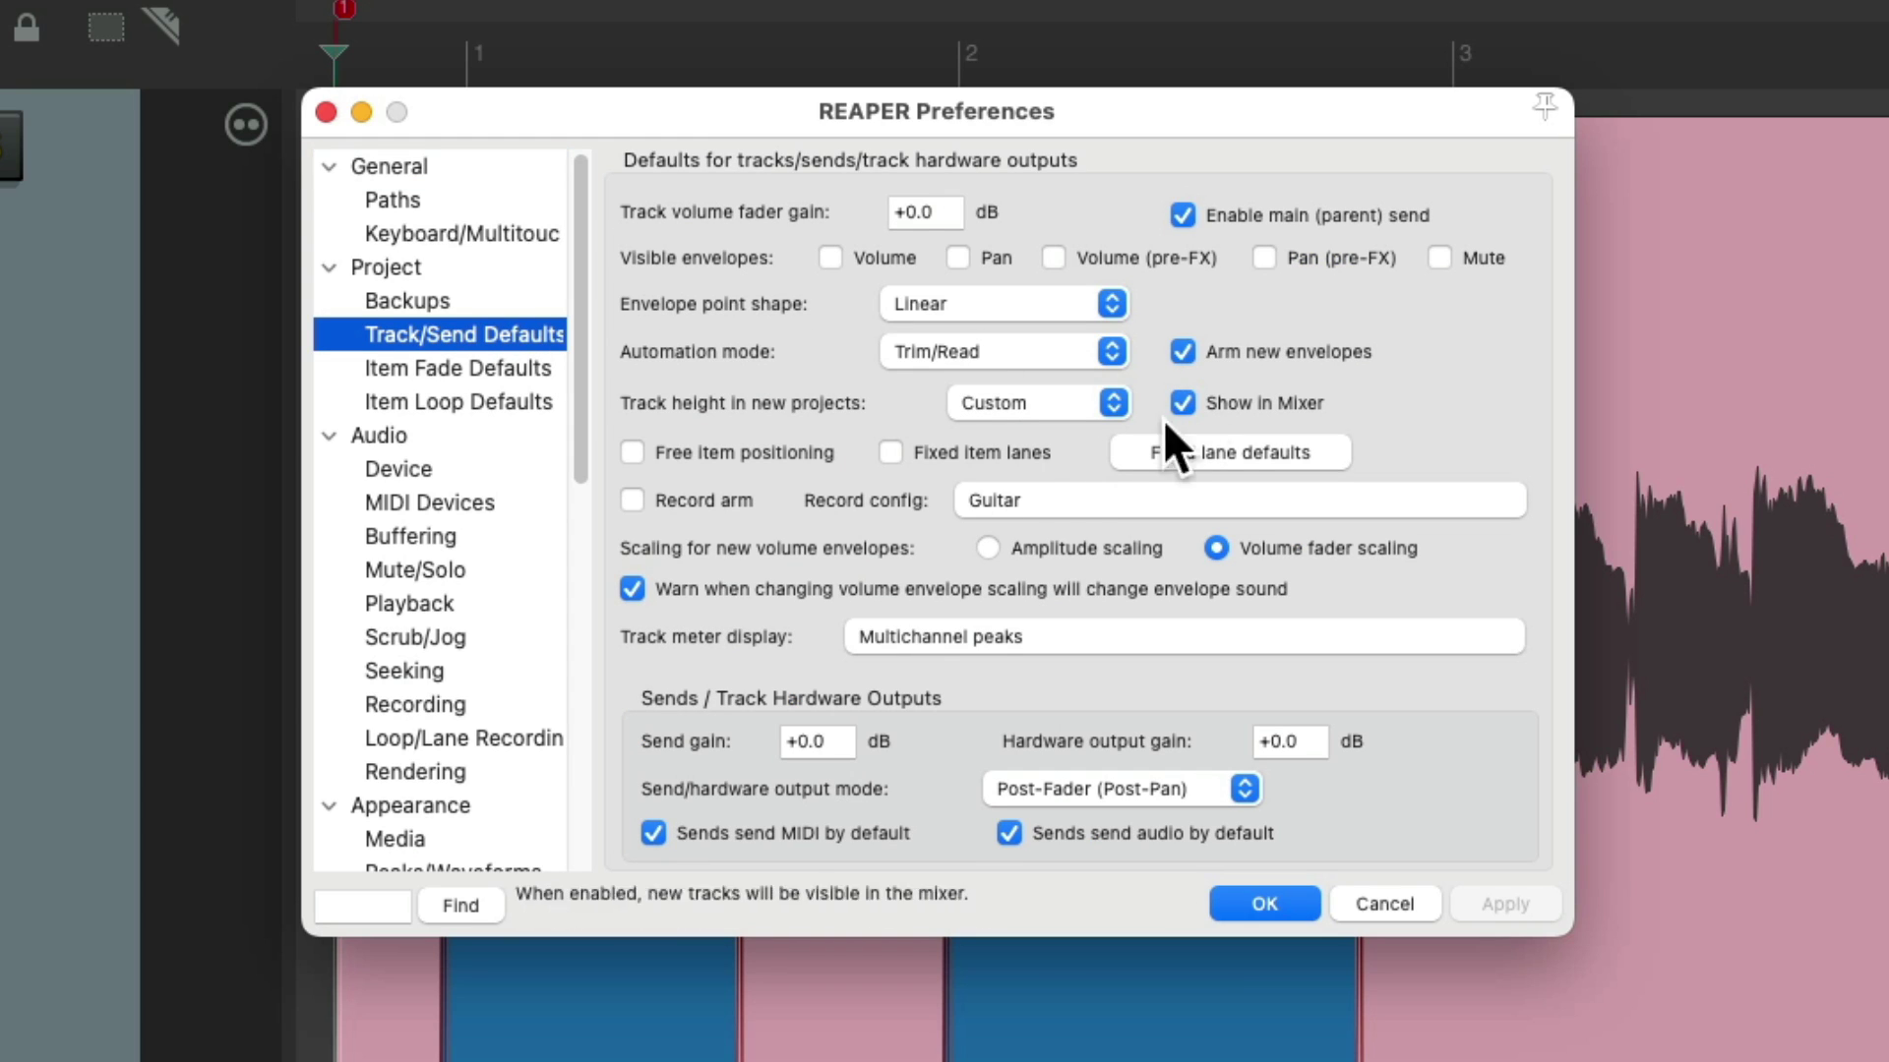
{"action": "left_click", "coordinate": [890, 453]}
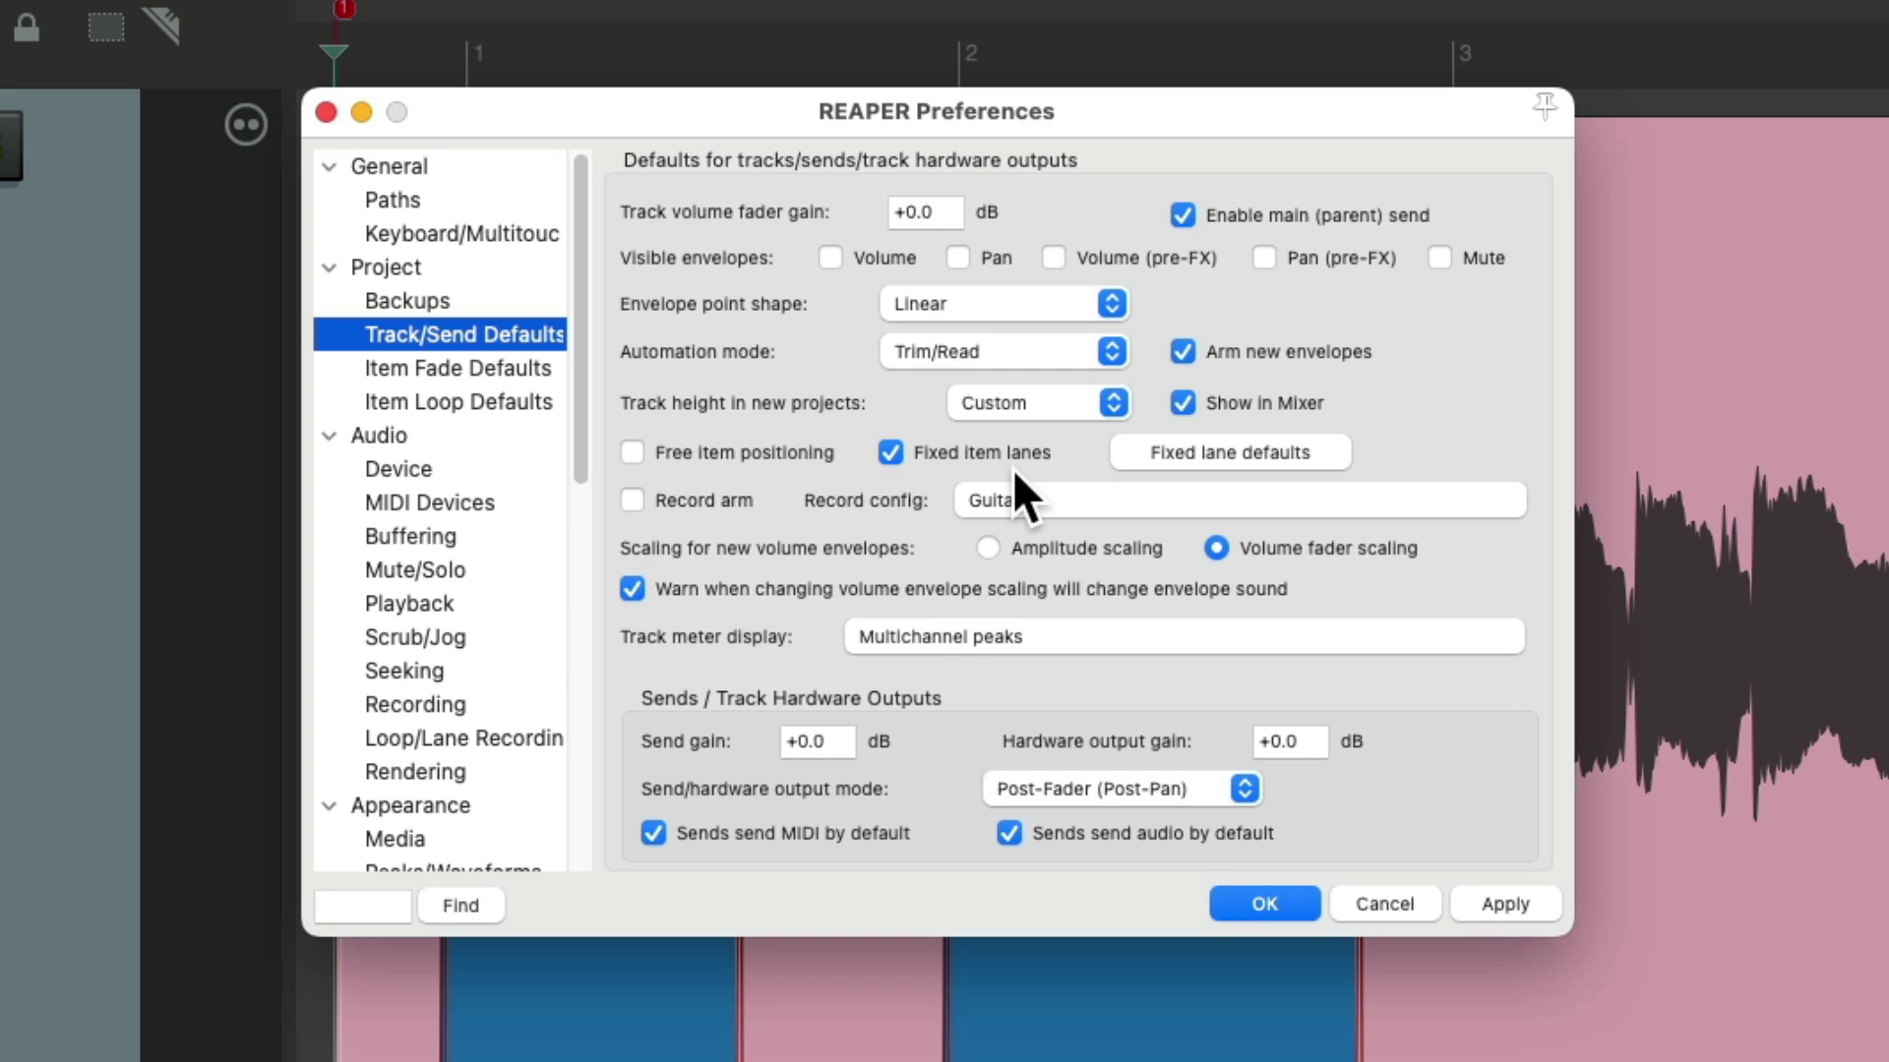
{"action": "left_click", "coordinate": [890, 452]}
{"action": "left_click", "coordinate": [1278, 455]}
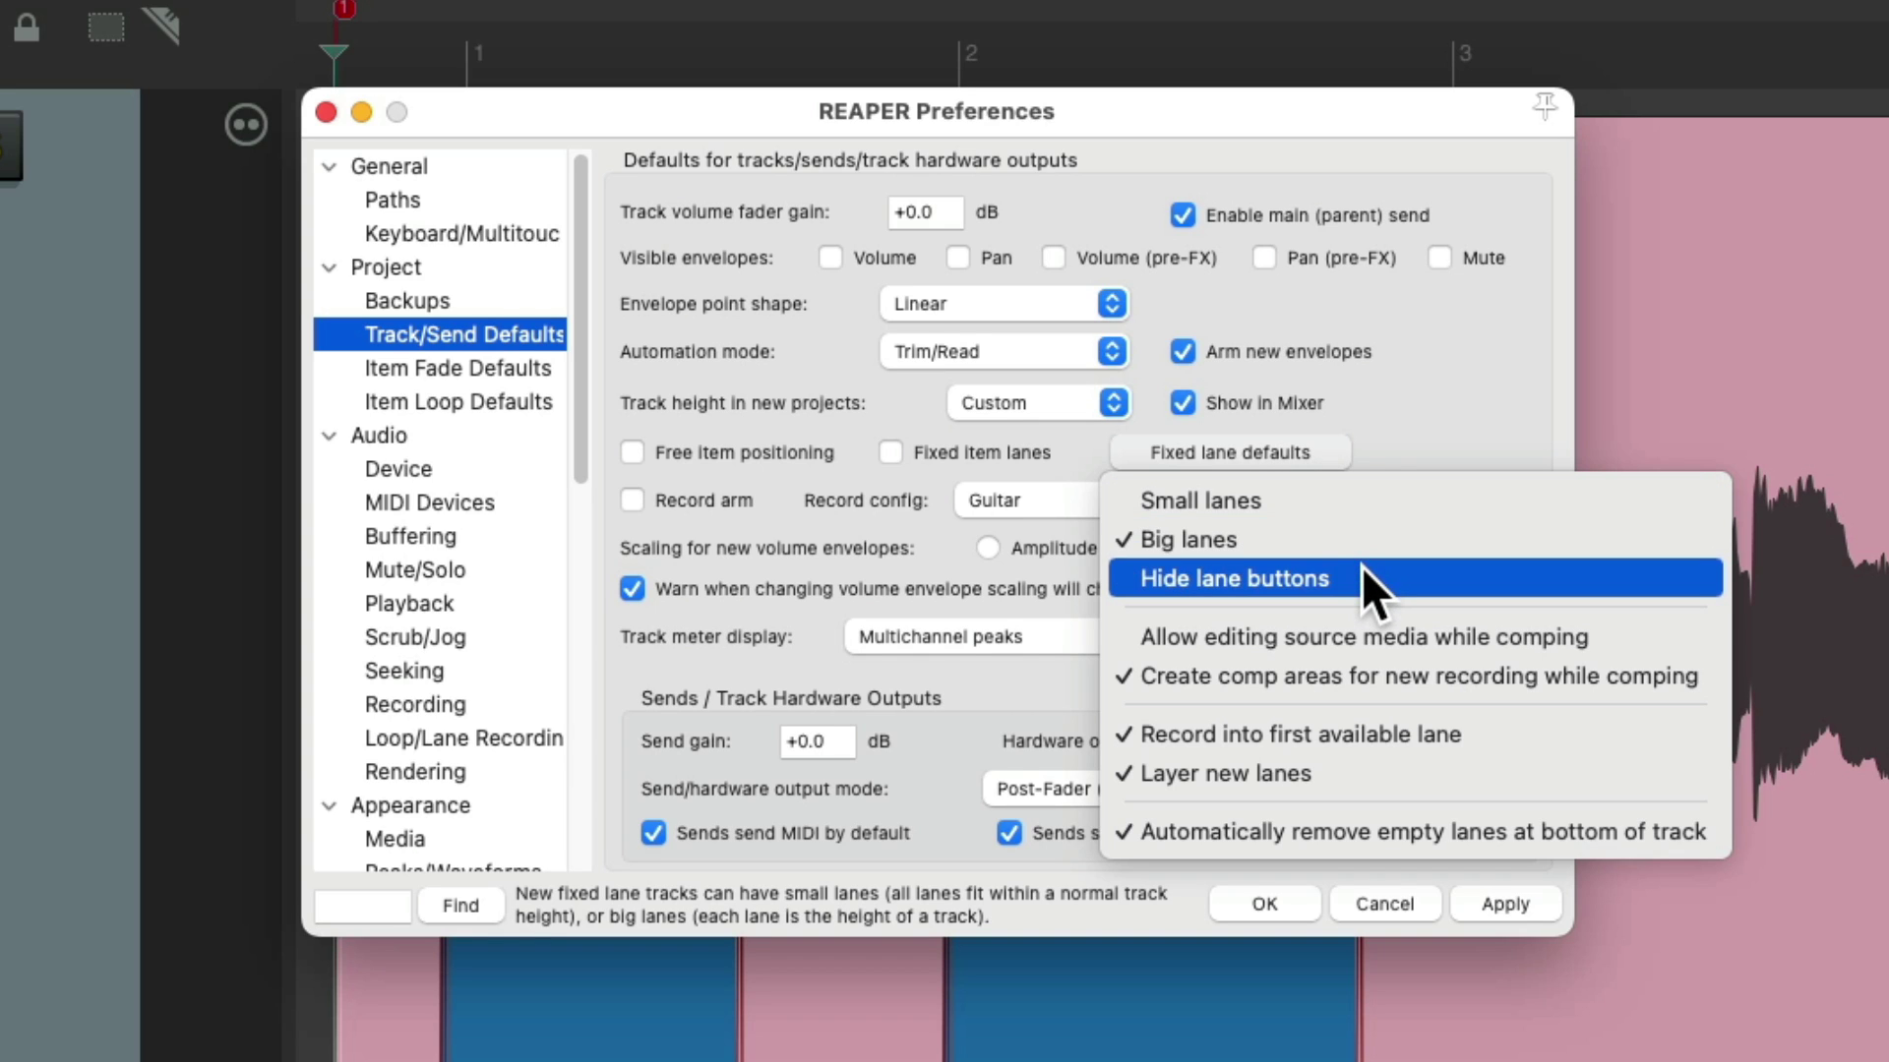
{"action": "left_click", "coordinate": [1366, 536]}
{"action": "left_click", "coordinate": [1264, 905]}
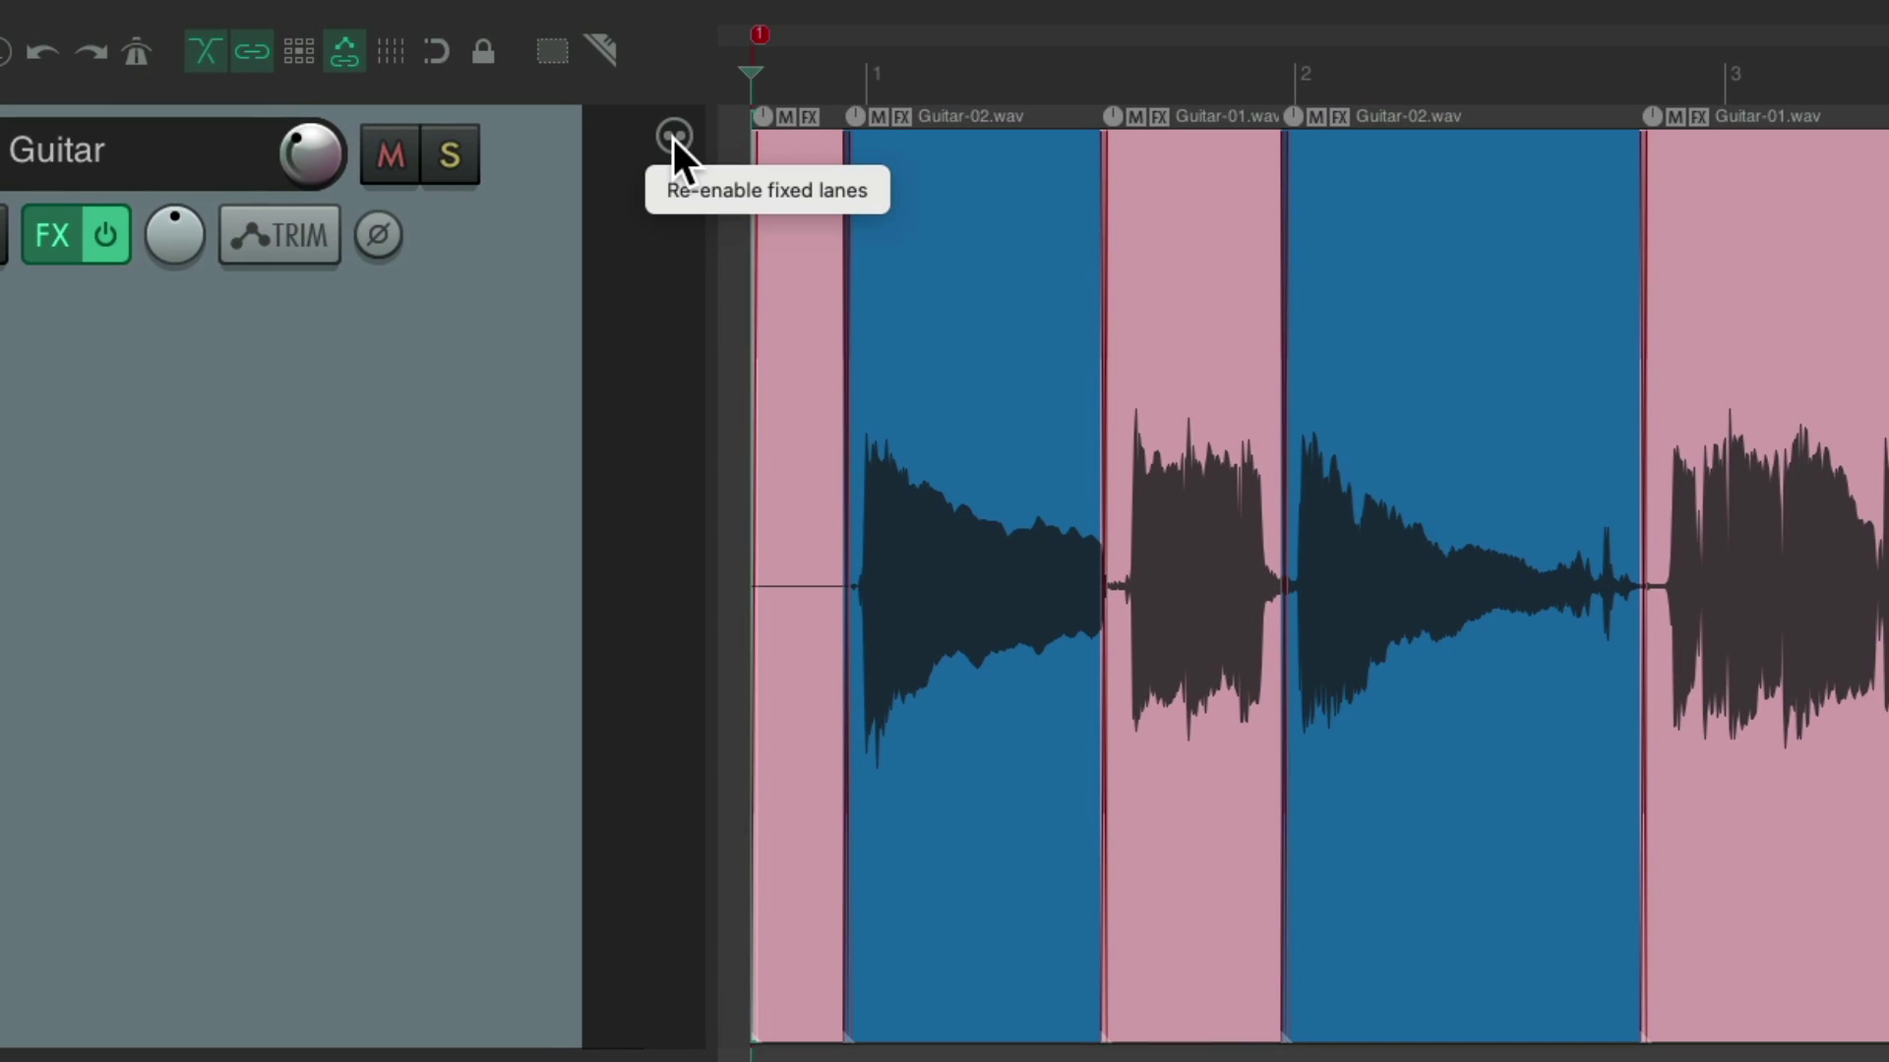
Re-enable fixed lanes, try Big lanes, then return the lanes to Small size.
{"action": "left_click", "coordinate": [673, 139]}
{"action": "left_click", "coordinate": [670, 193]}
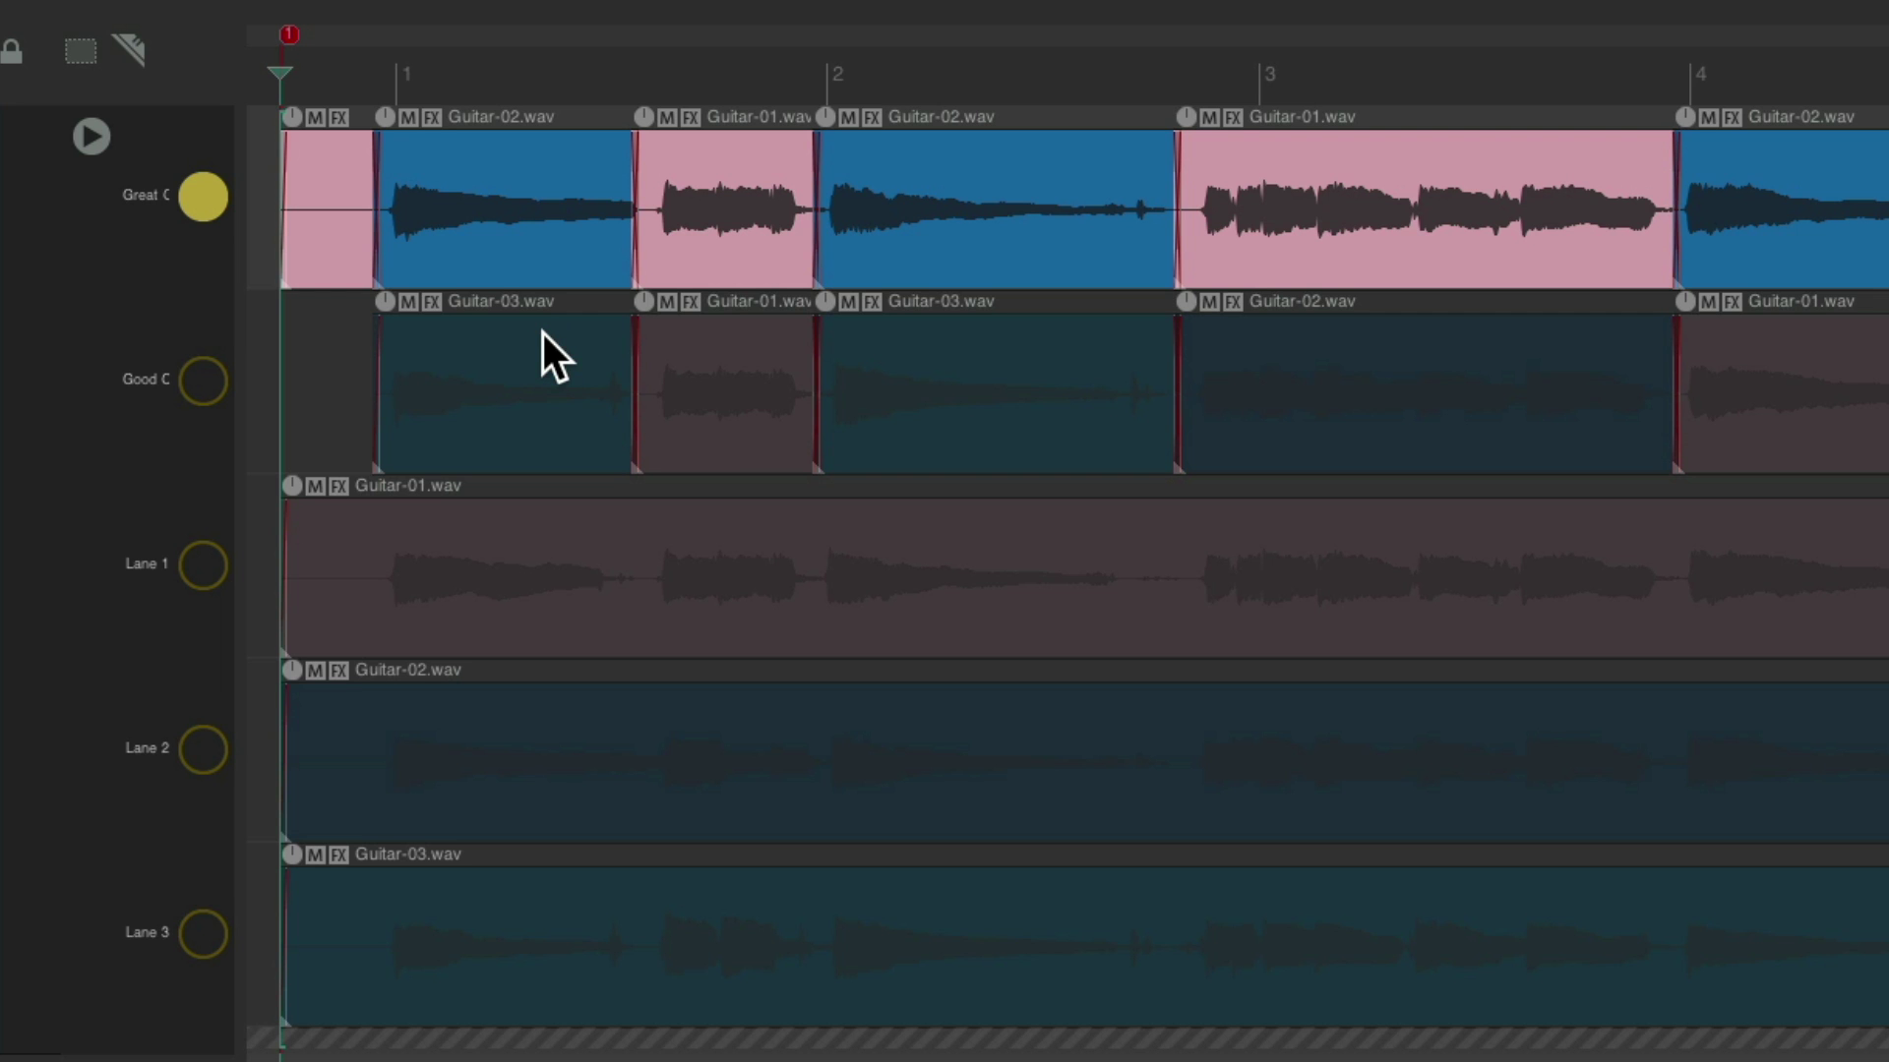
{"action": "left_click", "coordinate": [92, 140]}
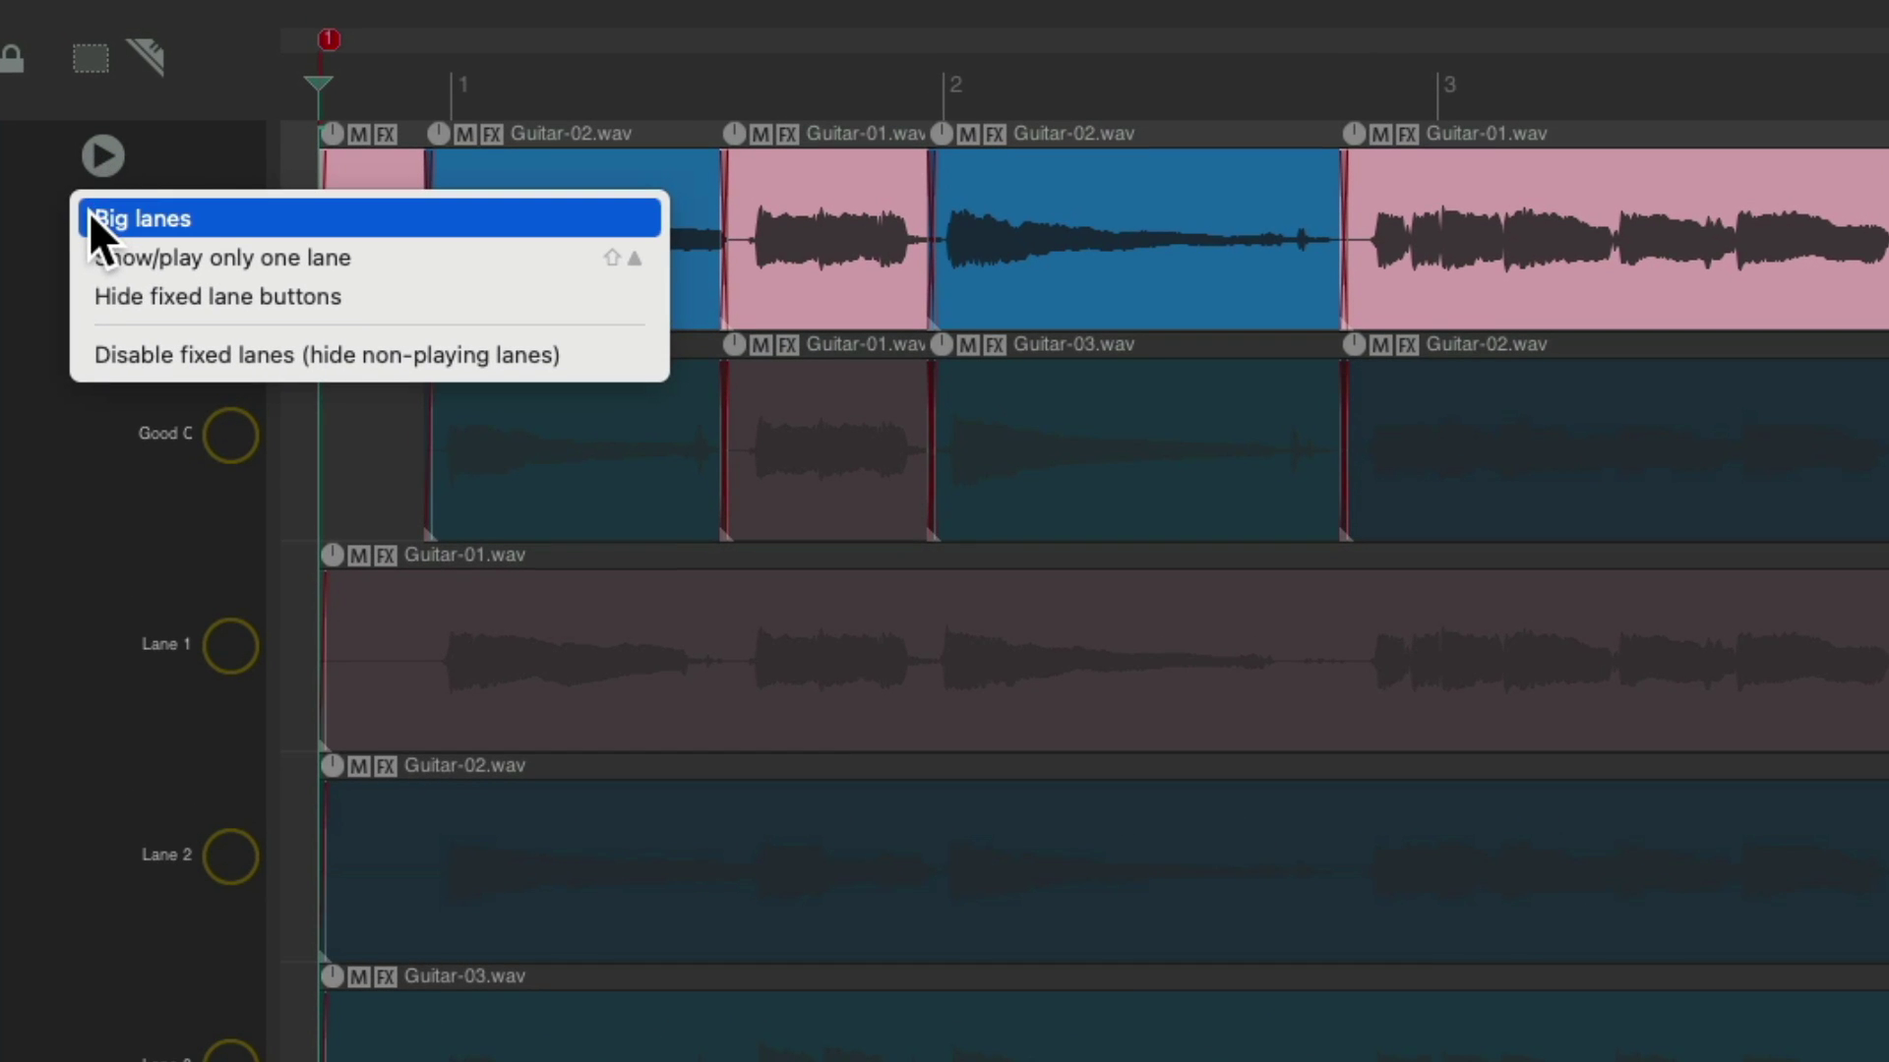
{"action": "left_click", "coordinate": [86, 189]}
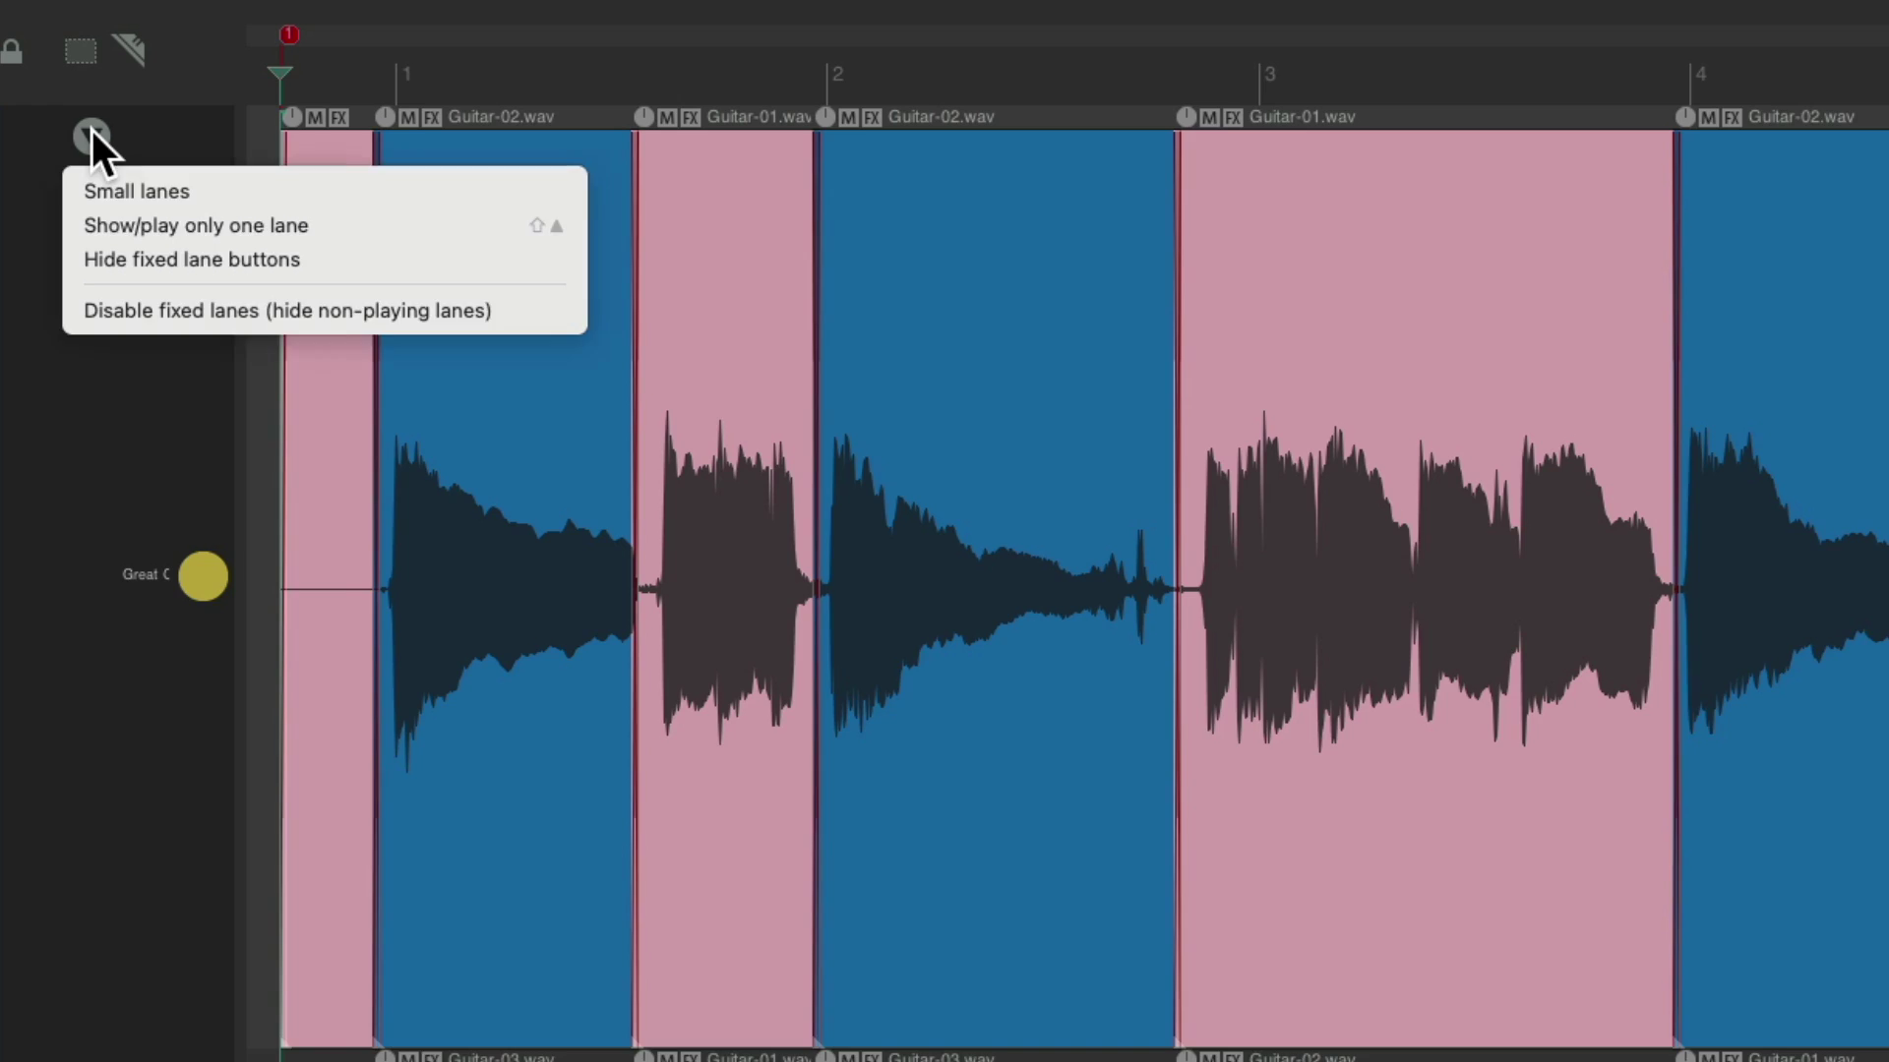
{"action": "left_click", "coordinate": [93, 139]}
{"action": "left_click", "coordinate": [96, 203]}
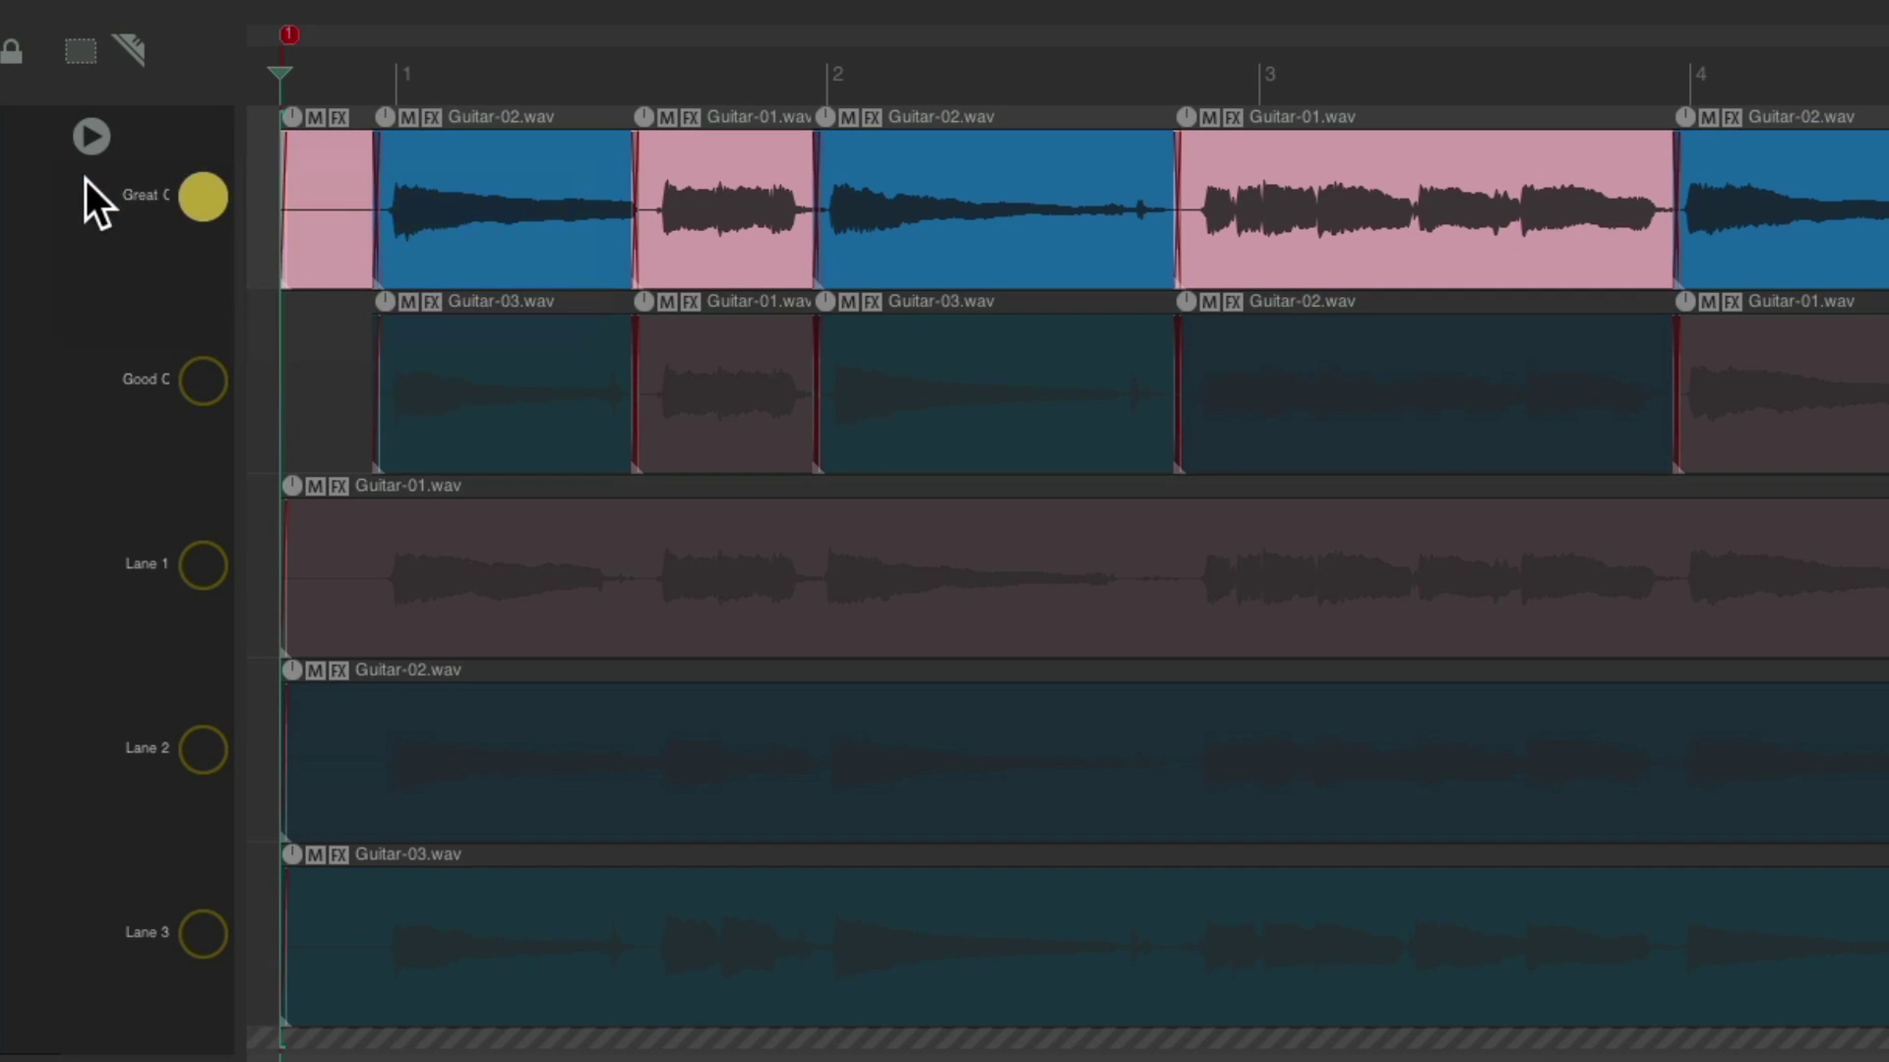
Hide the fixed lane buttons, then show them again.
{"action": "left_click", "coordinate": [90, 138]}
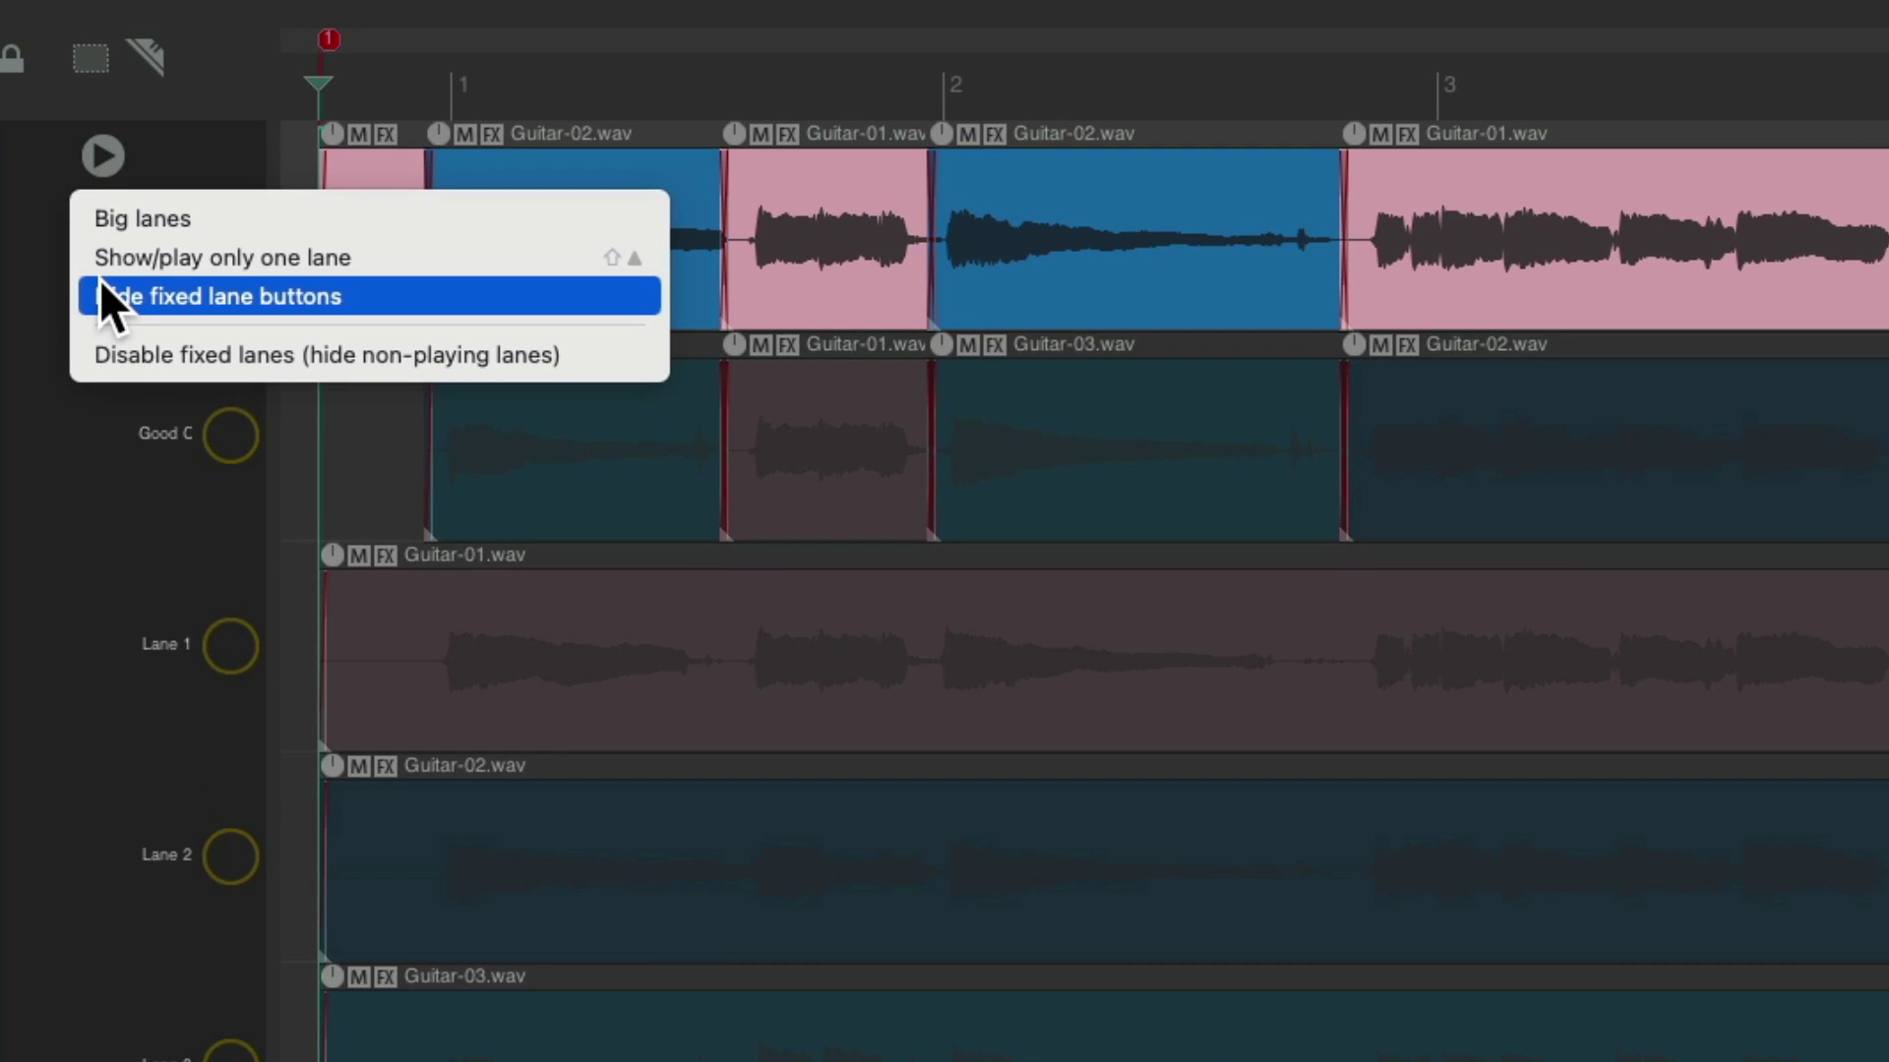
{"action": "left_click", "coordinate": [102, 293]}
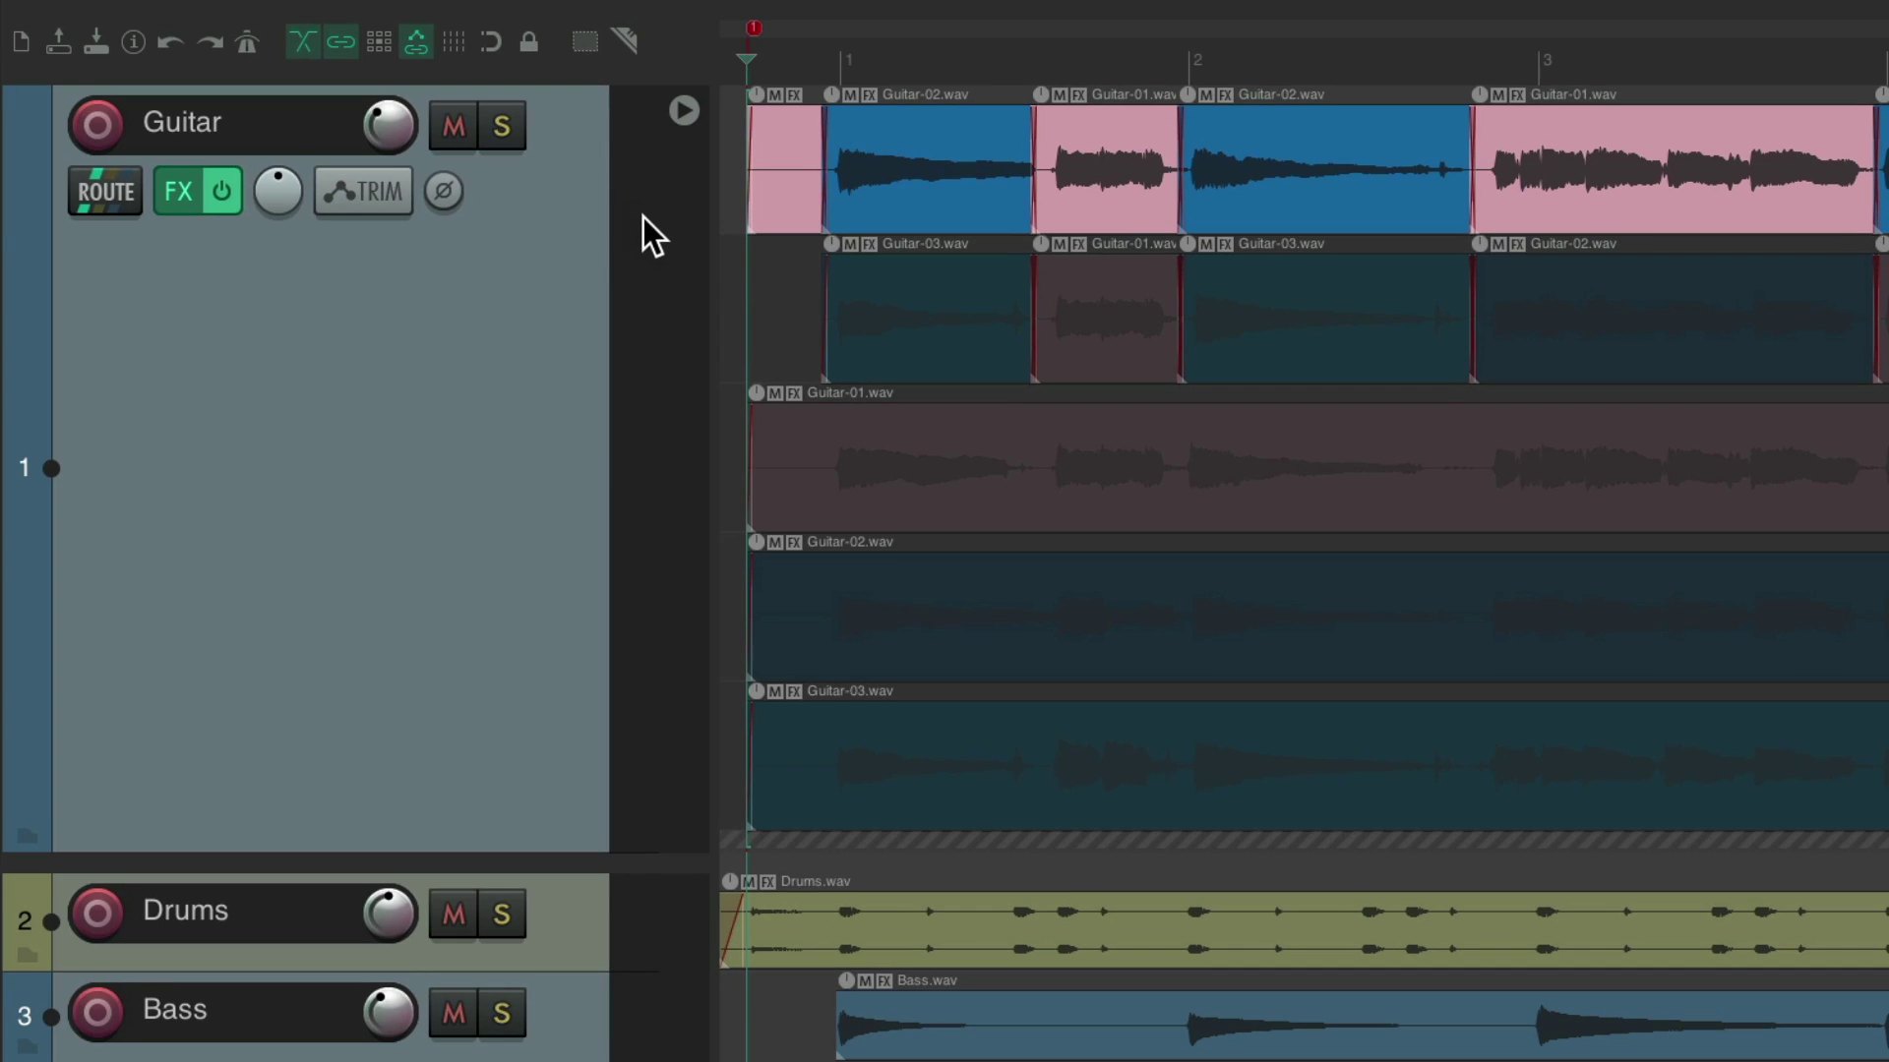
{"action": "left_click", "coordinate": [684, 112]}
{"action": "left_click", "coordinate": [681, 201]}
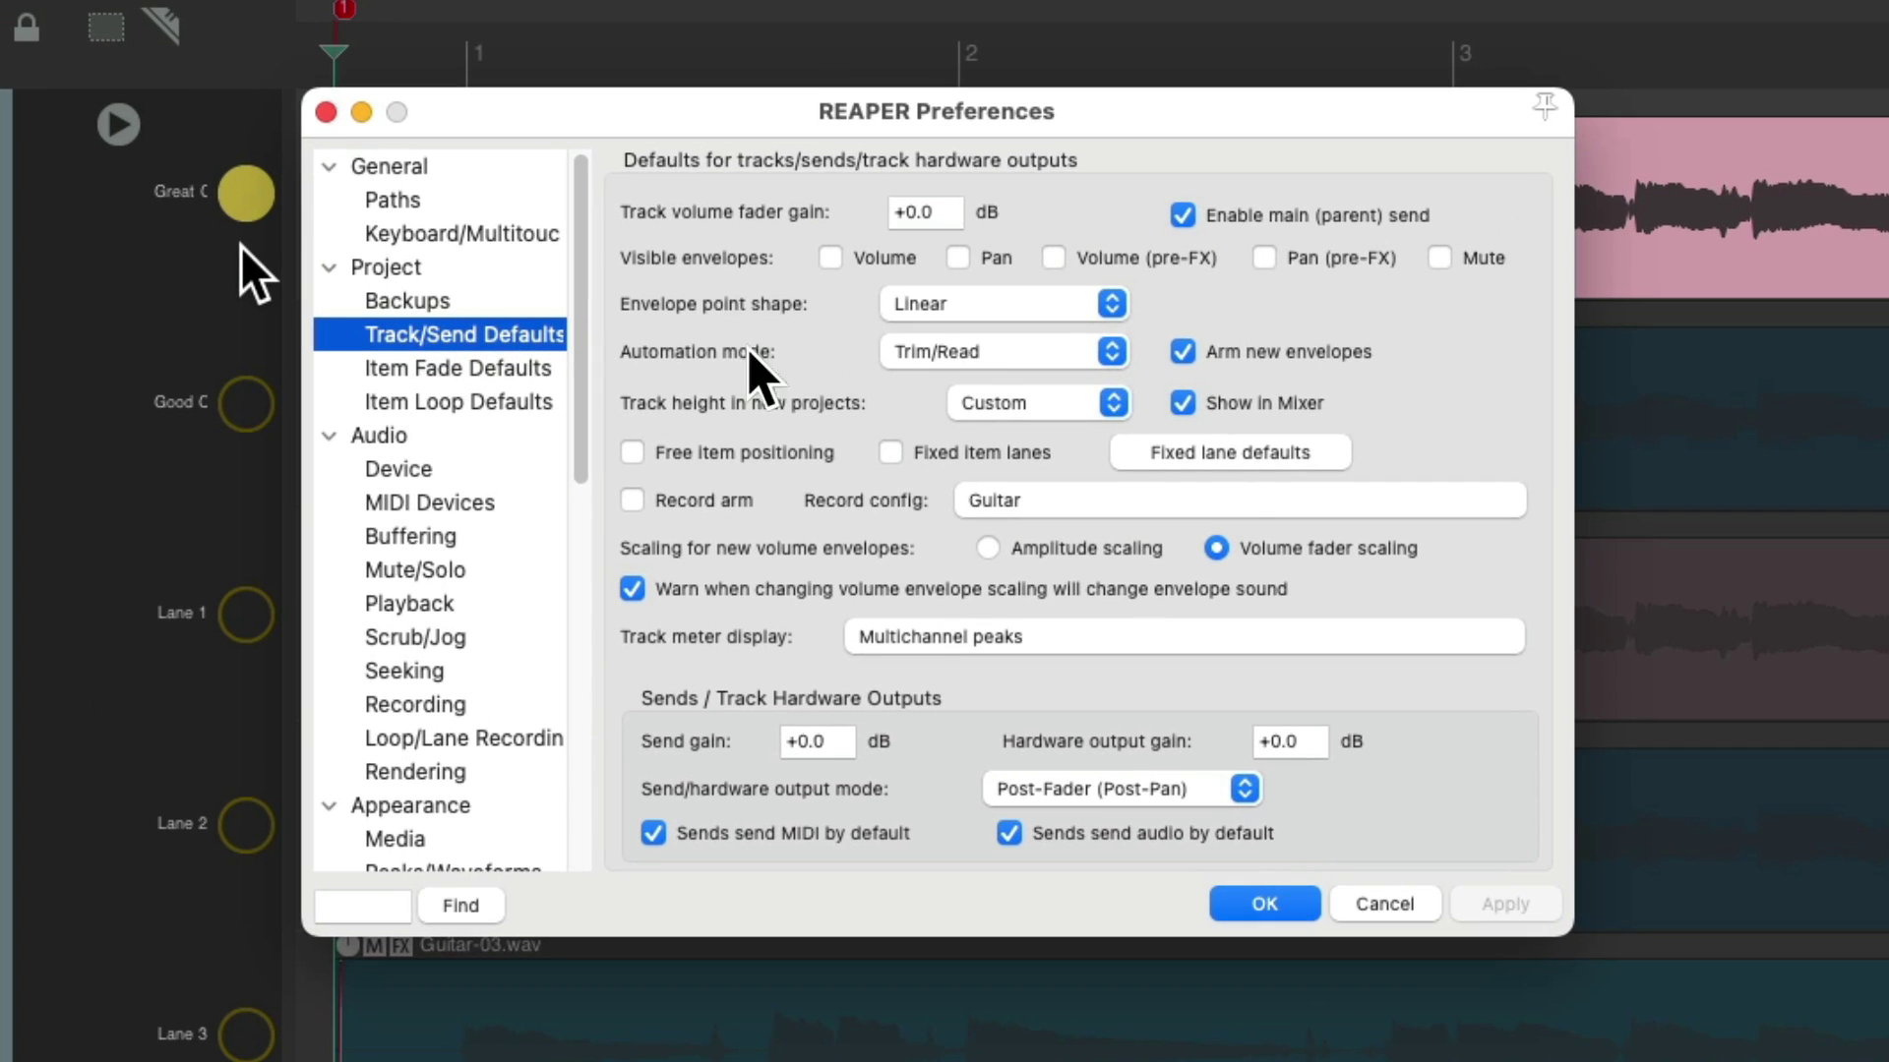
Set the Track/Send Defaults fixed lane default to Big lanes for new tracks.
{"action": "left_click", "coordinate": [1241, 452]}
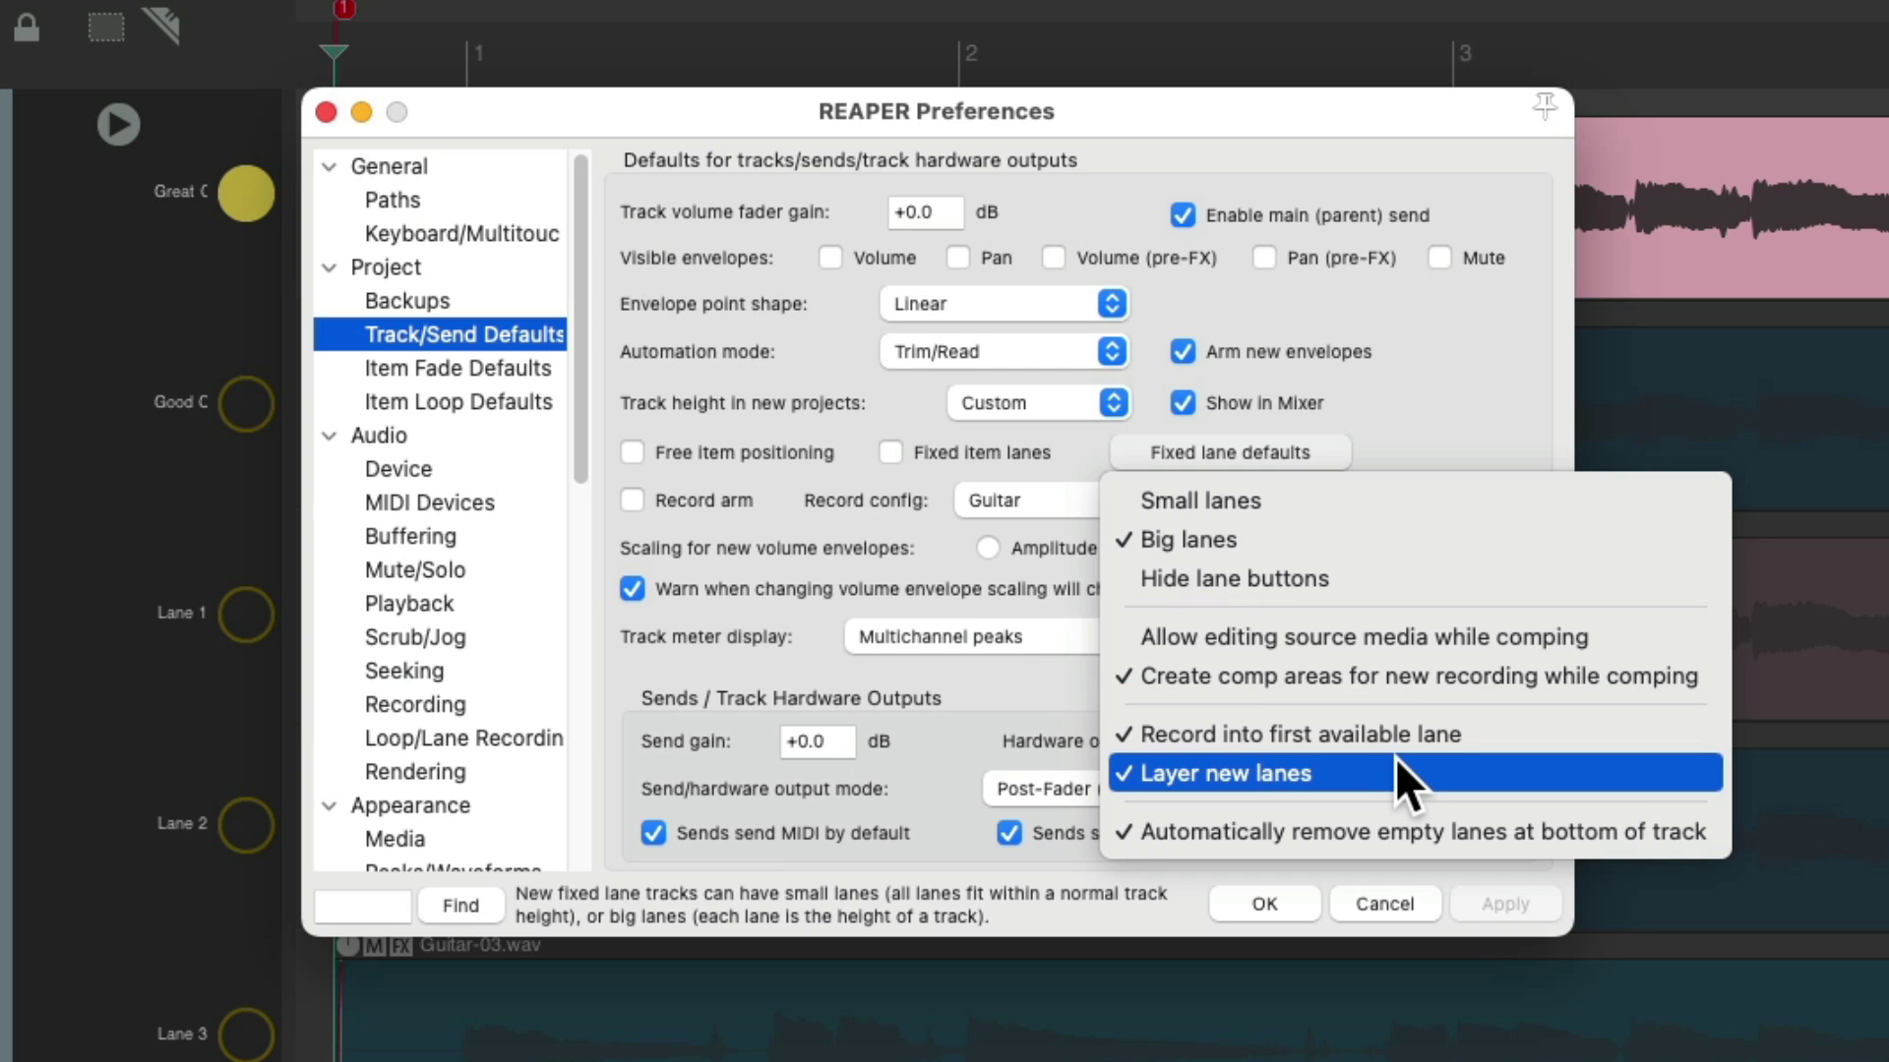
{"action": "left_click", "coordinate": [1427, 539]}
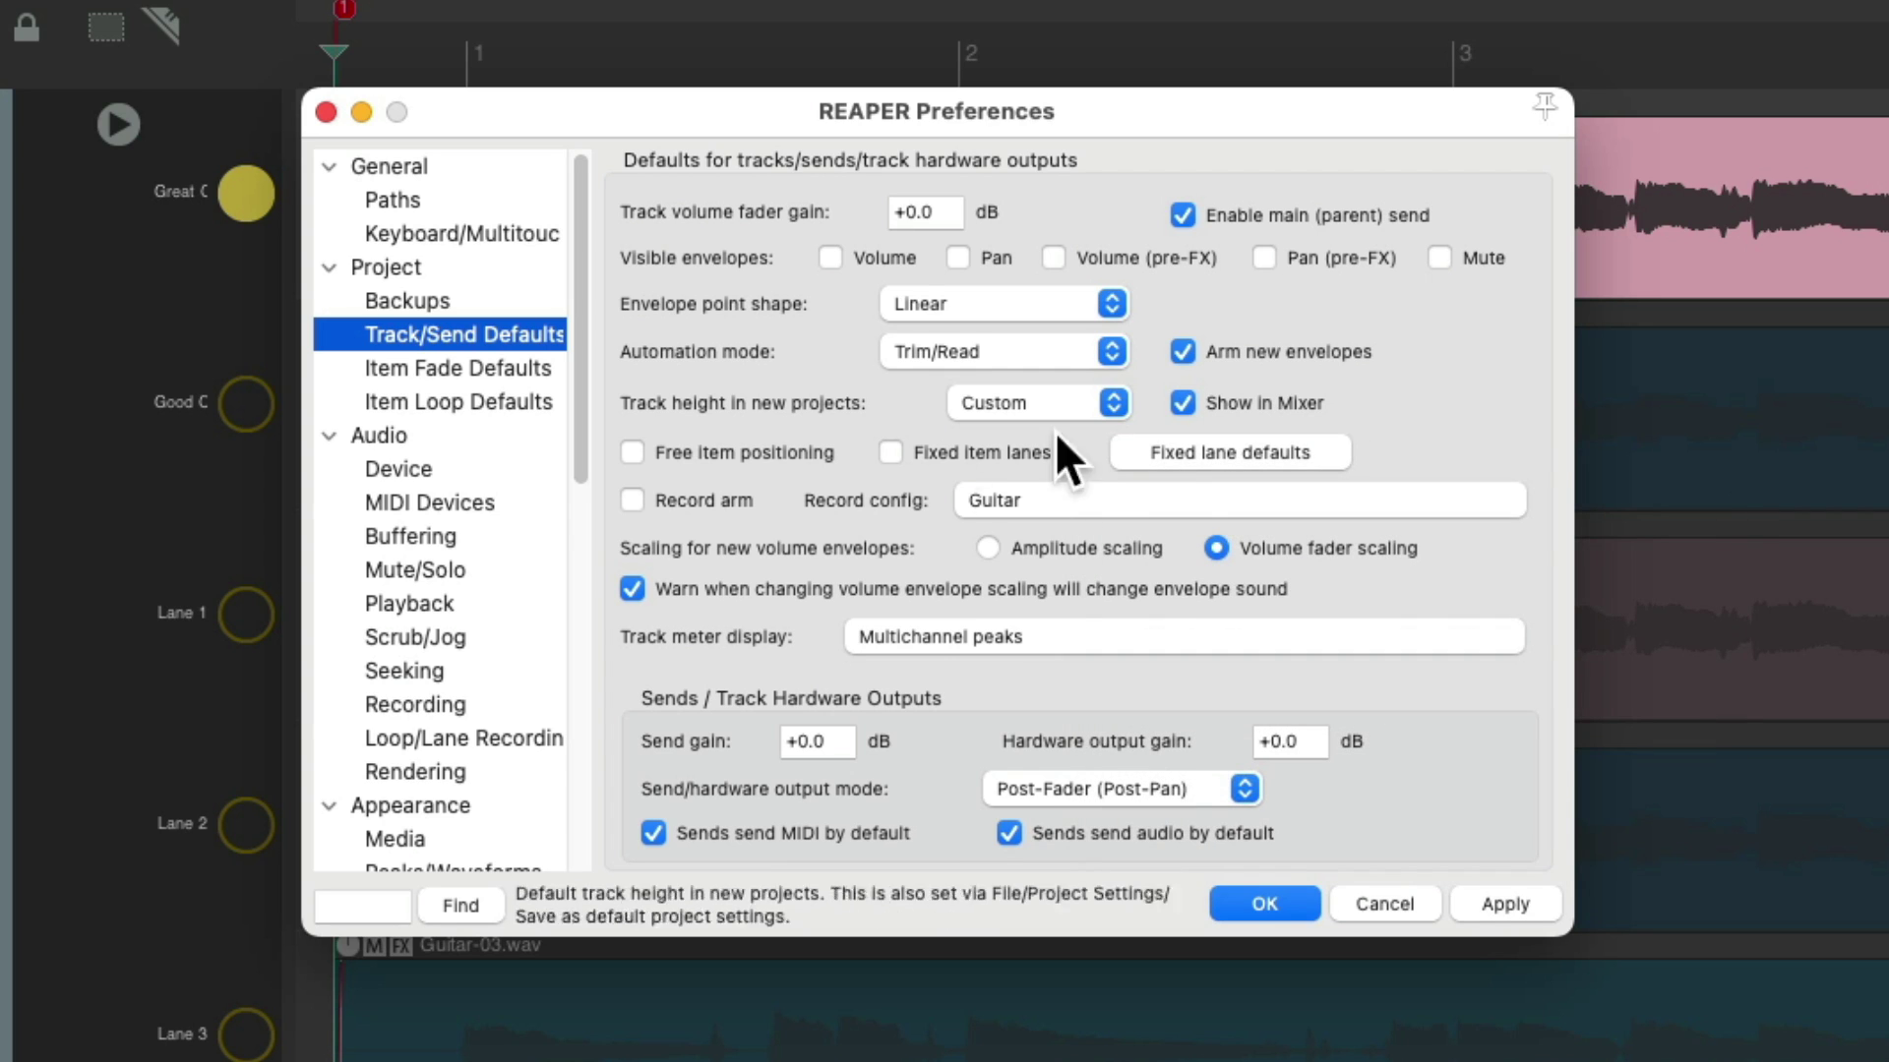
{"action": "scroll", "coordinate": [427, 543], "scroll_direction": "down", "scroll_amount": 5}
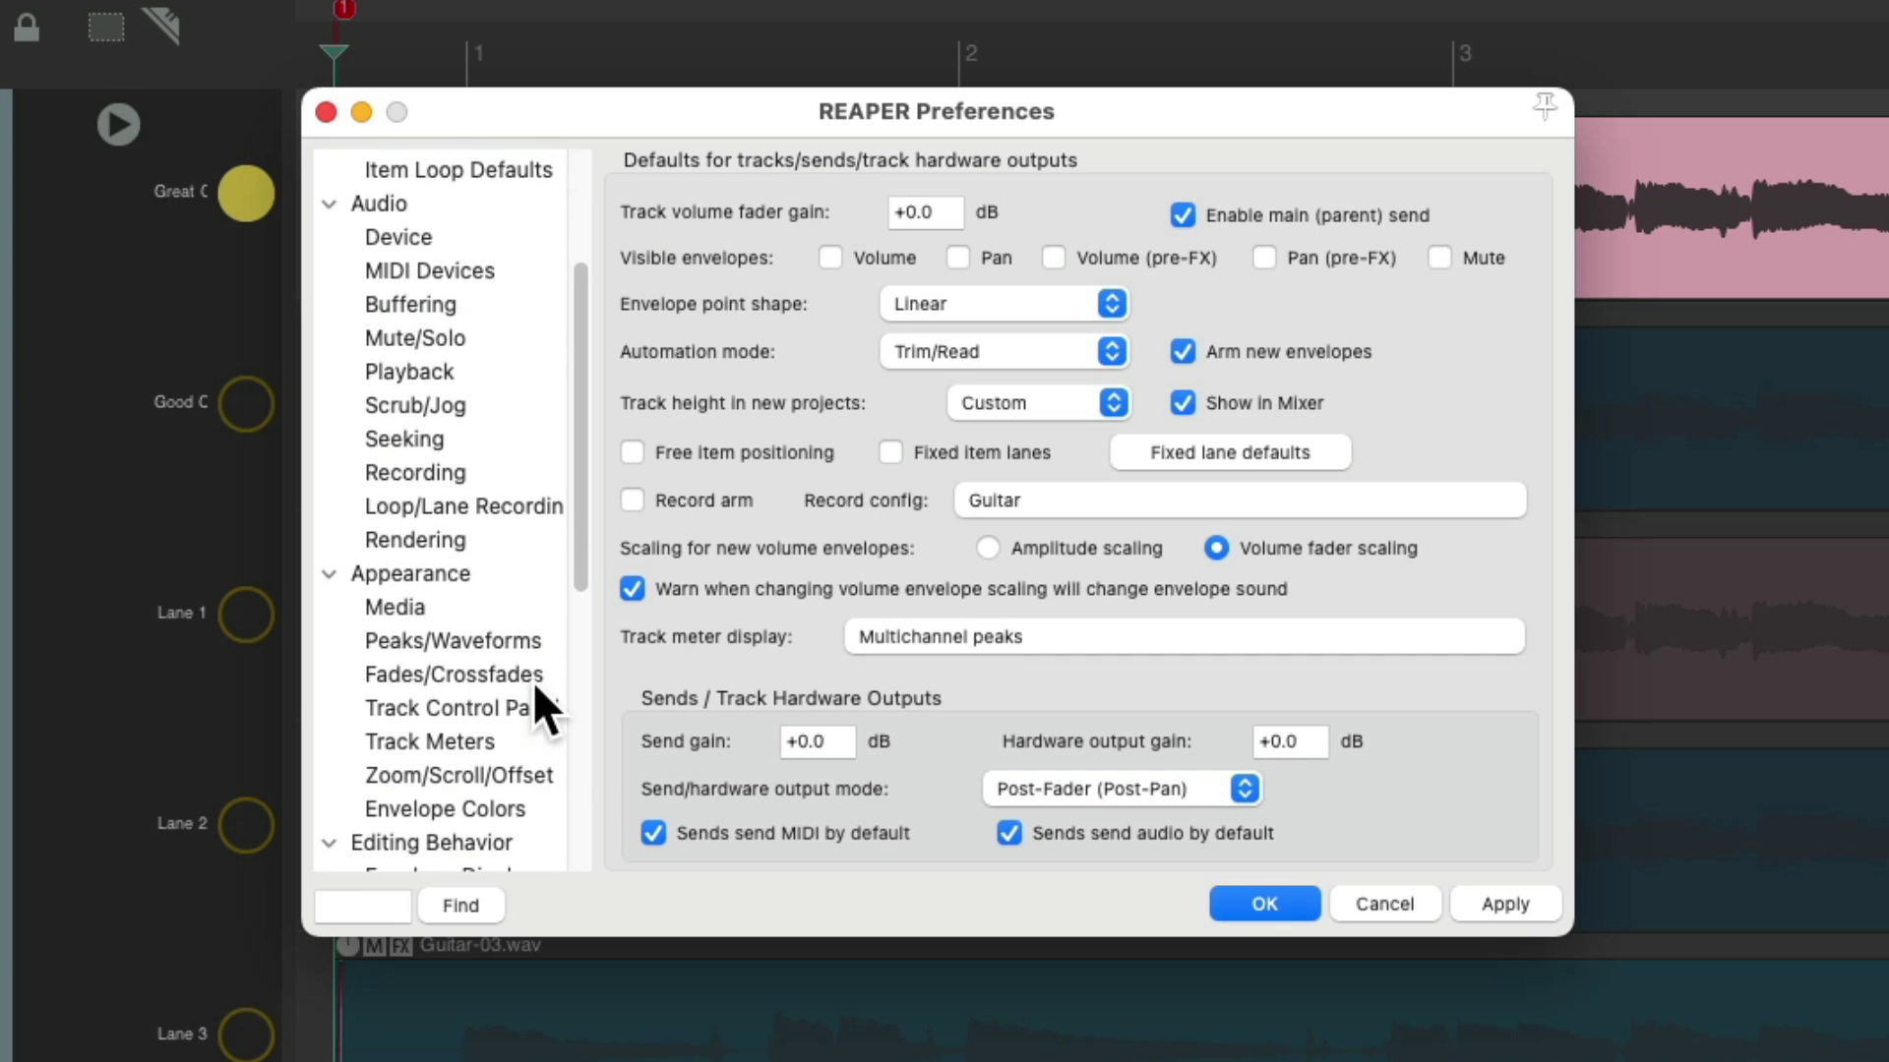
{"action": "left_click", "coordinate": [495, 702]}
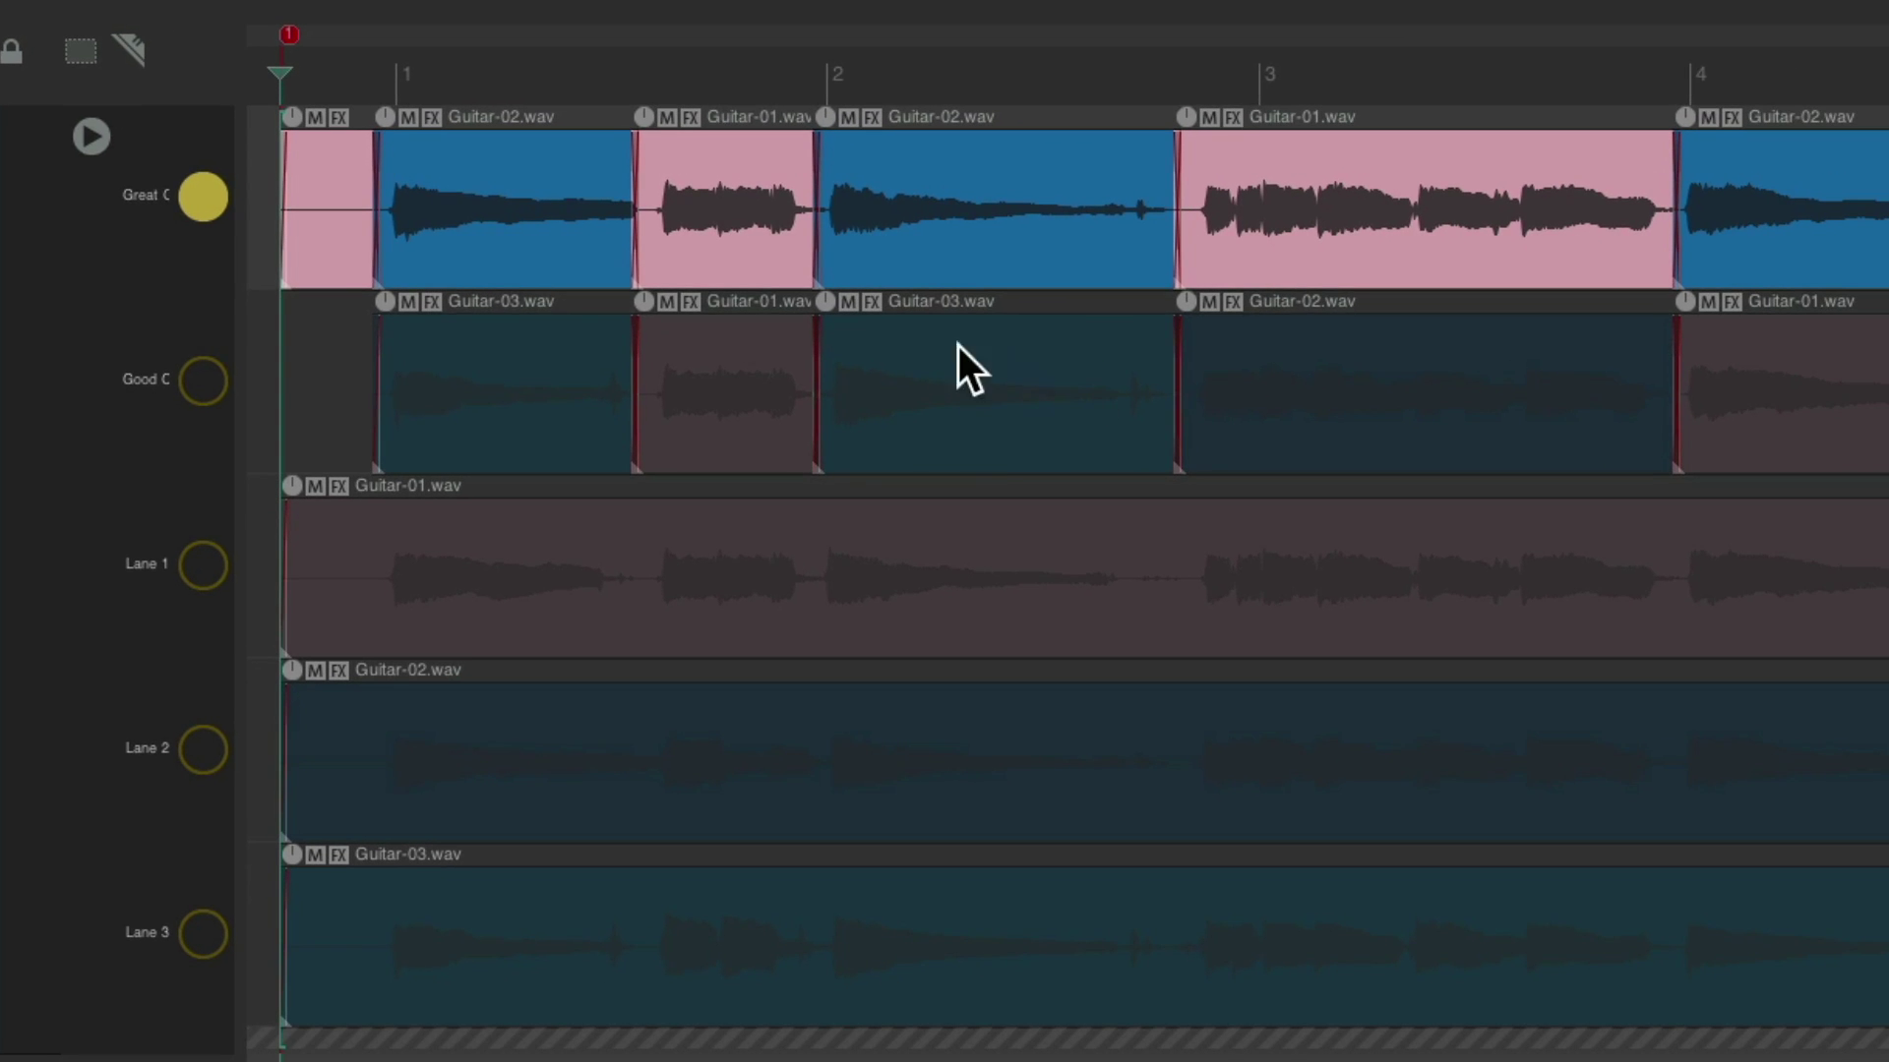
Test the lane button, collapsing the guitar track to Great C alone and back to all five lanes.
{"action": "left_click", "coordinate": [91, 143]}
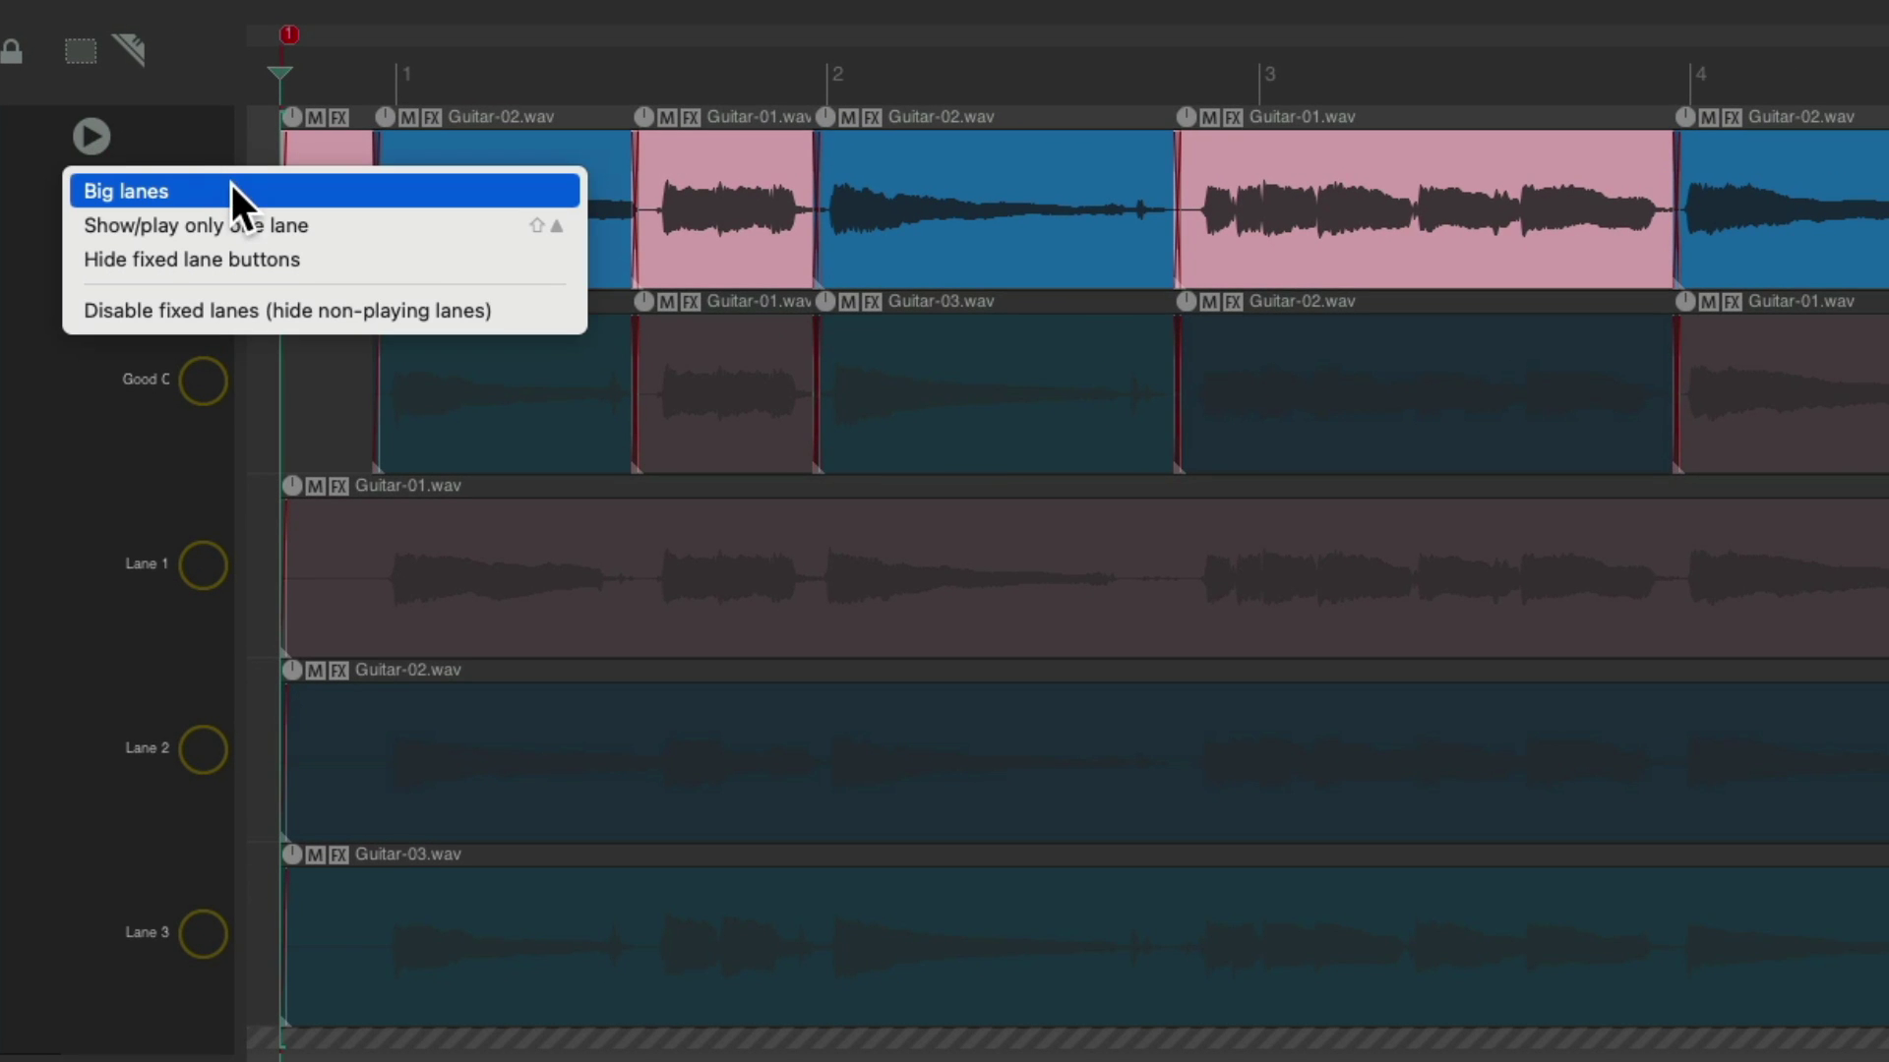
{"action": "left_click", "coordinate": [126, 138]}
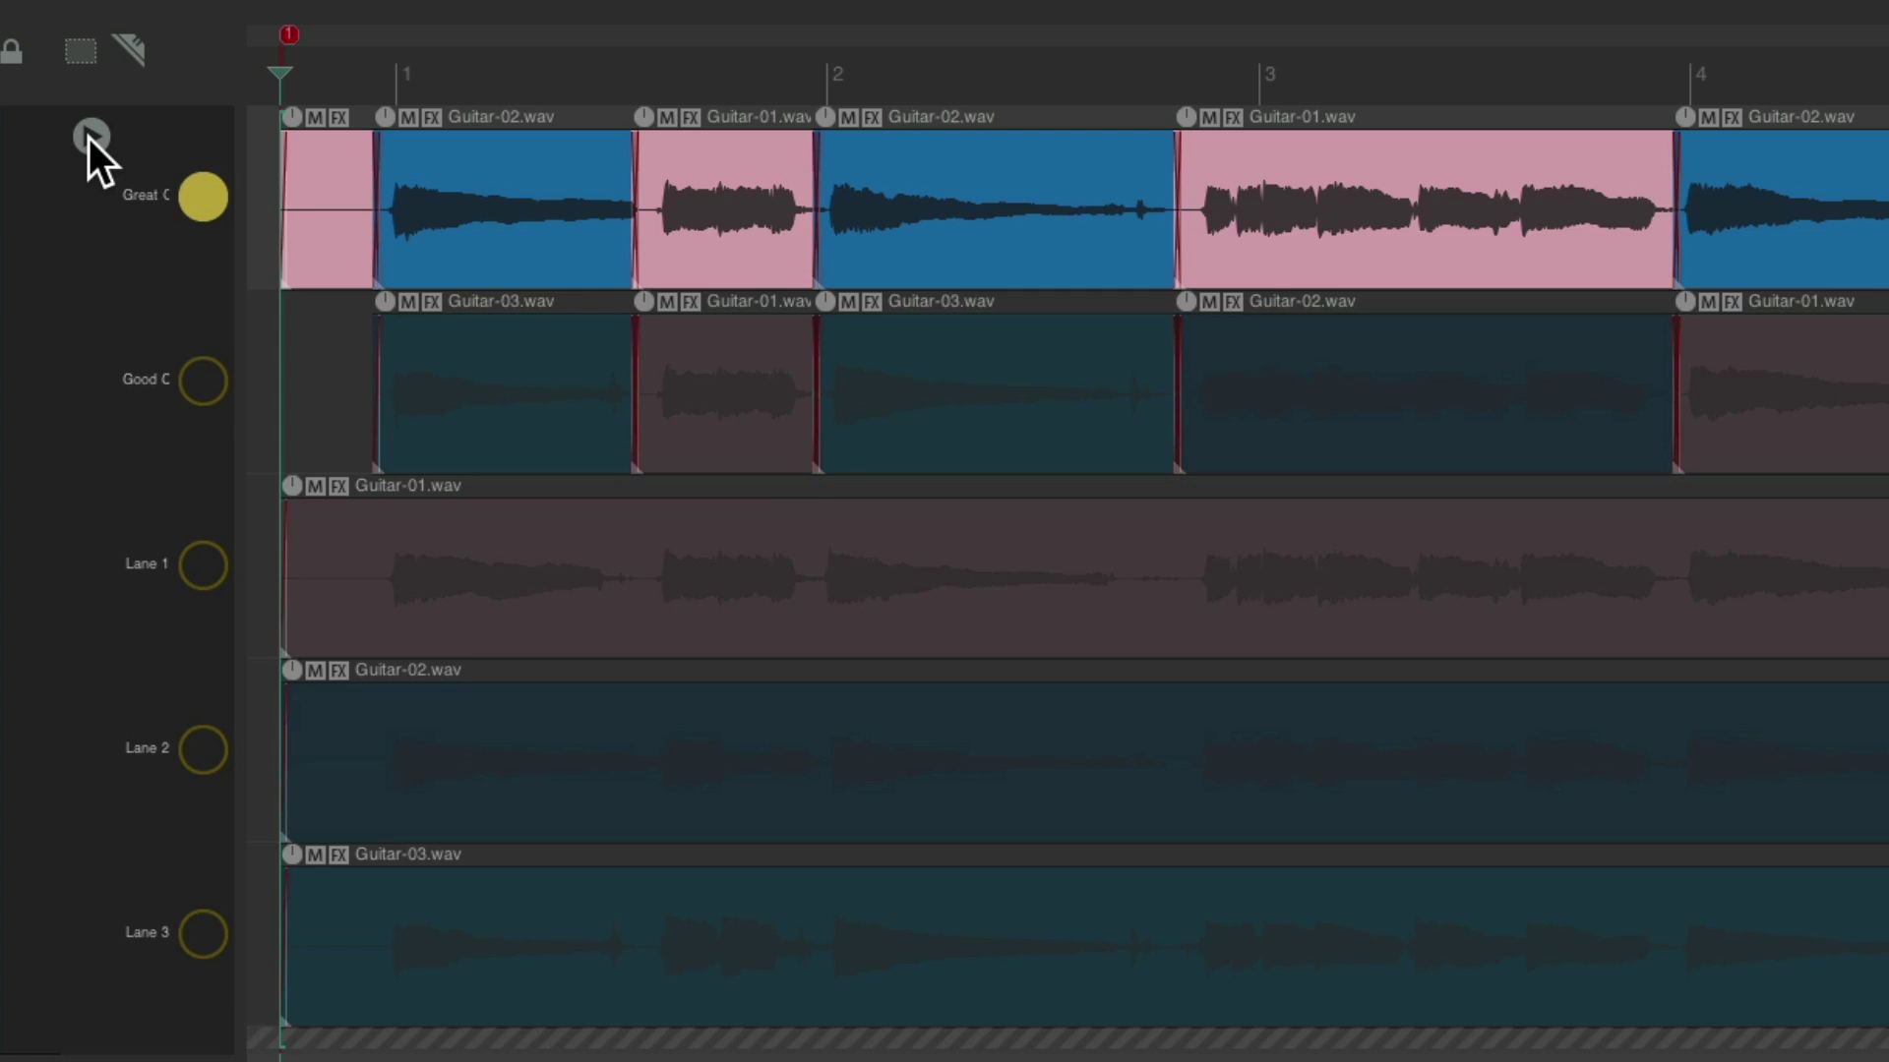
{"action": "left_click", "coordinate": [90, 138]}
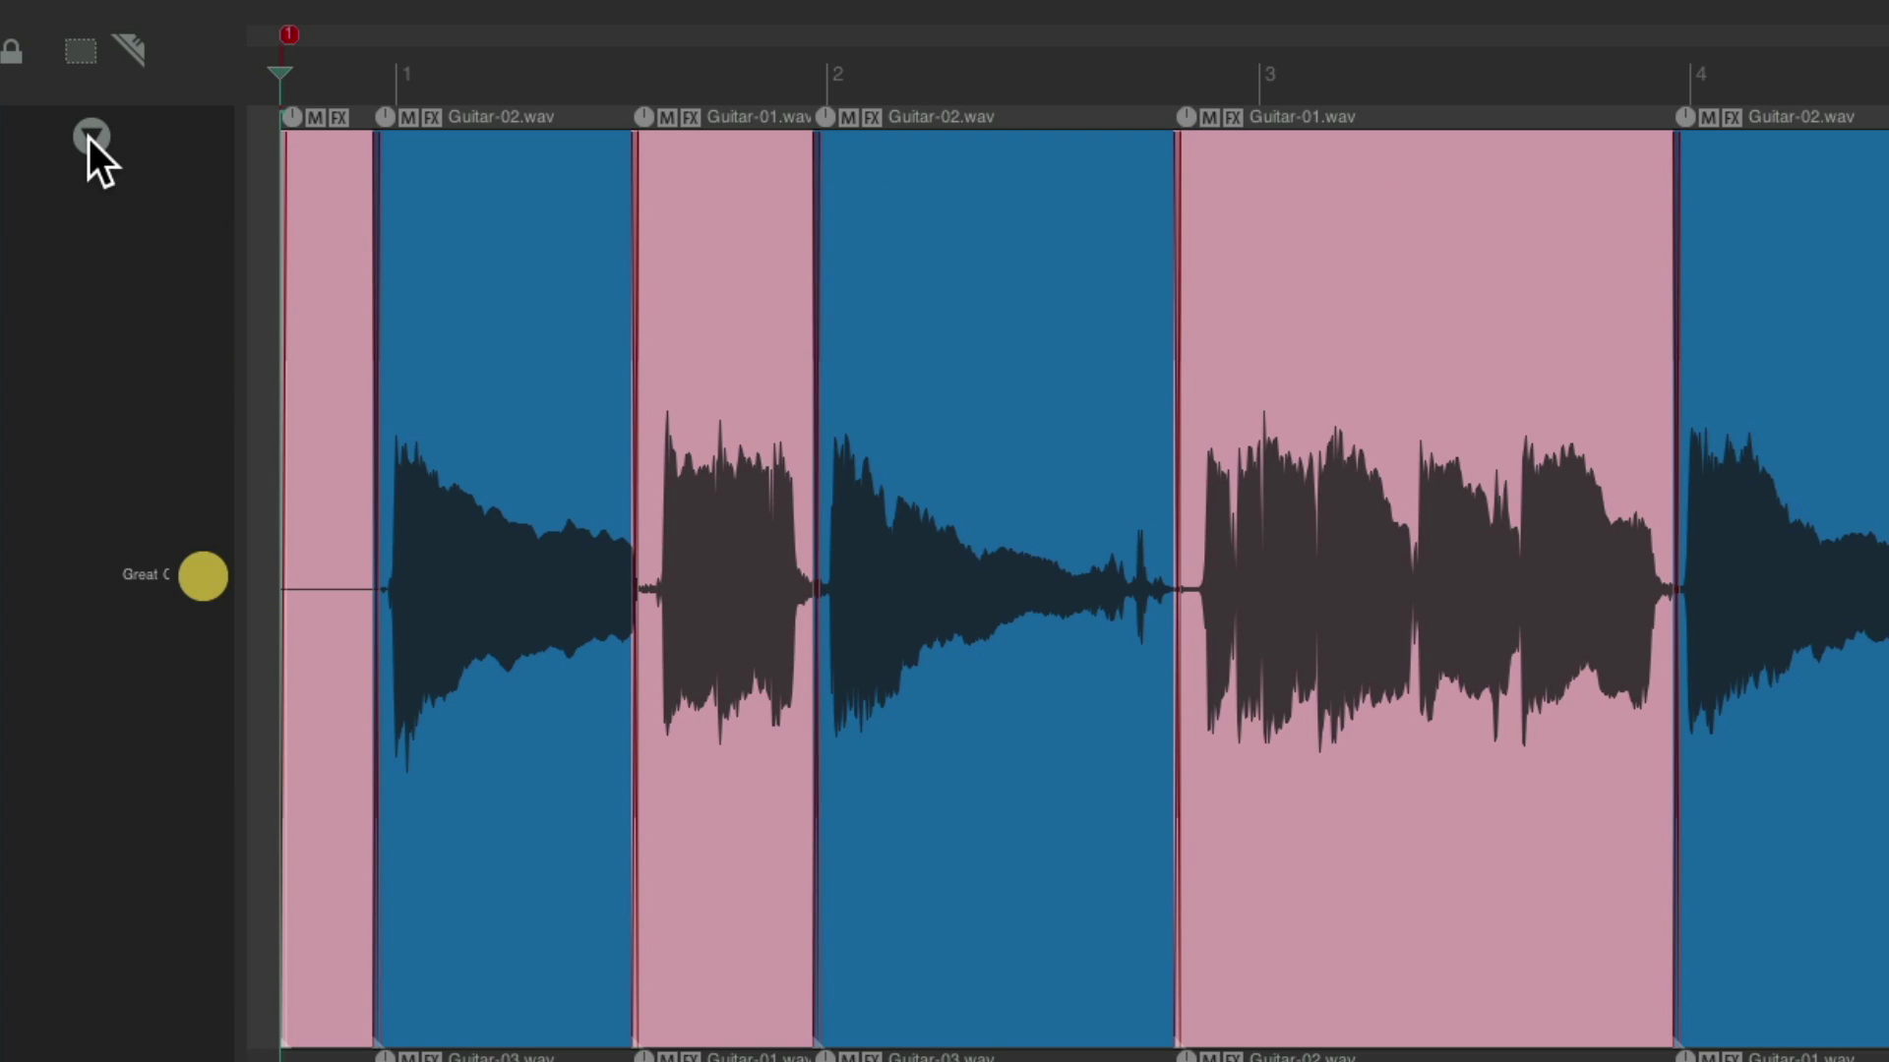
{"action": "left_click", "coordinate": [90, 138]}
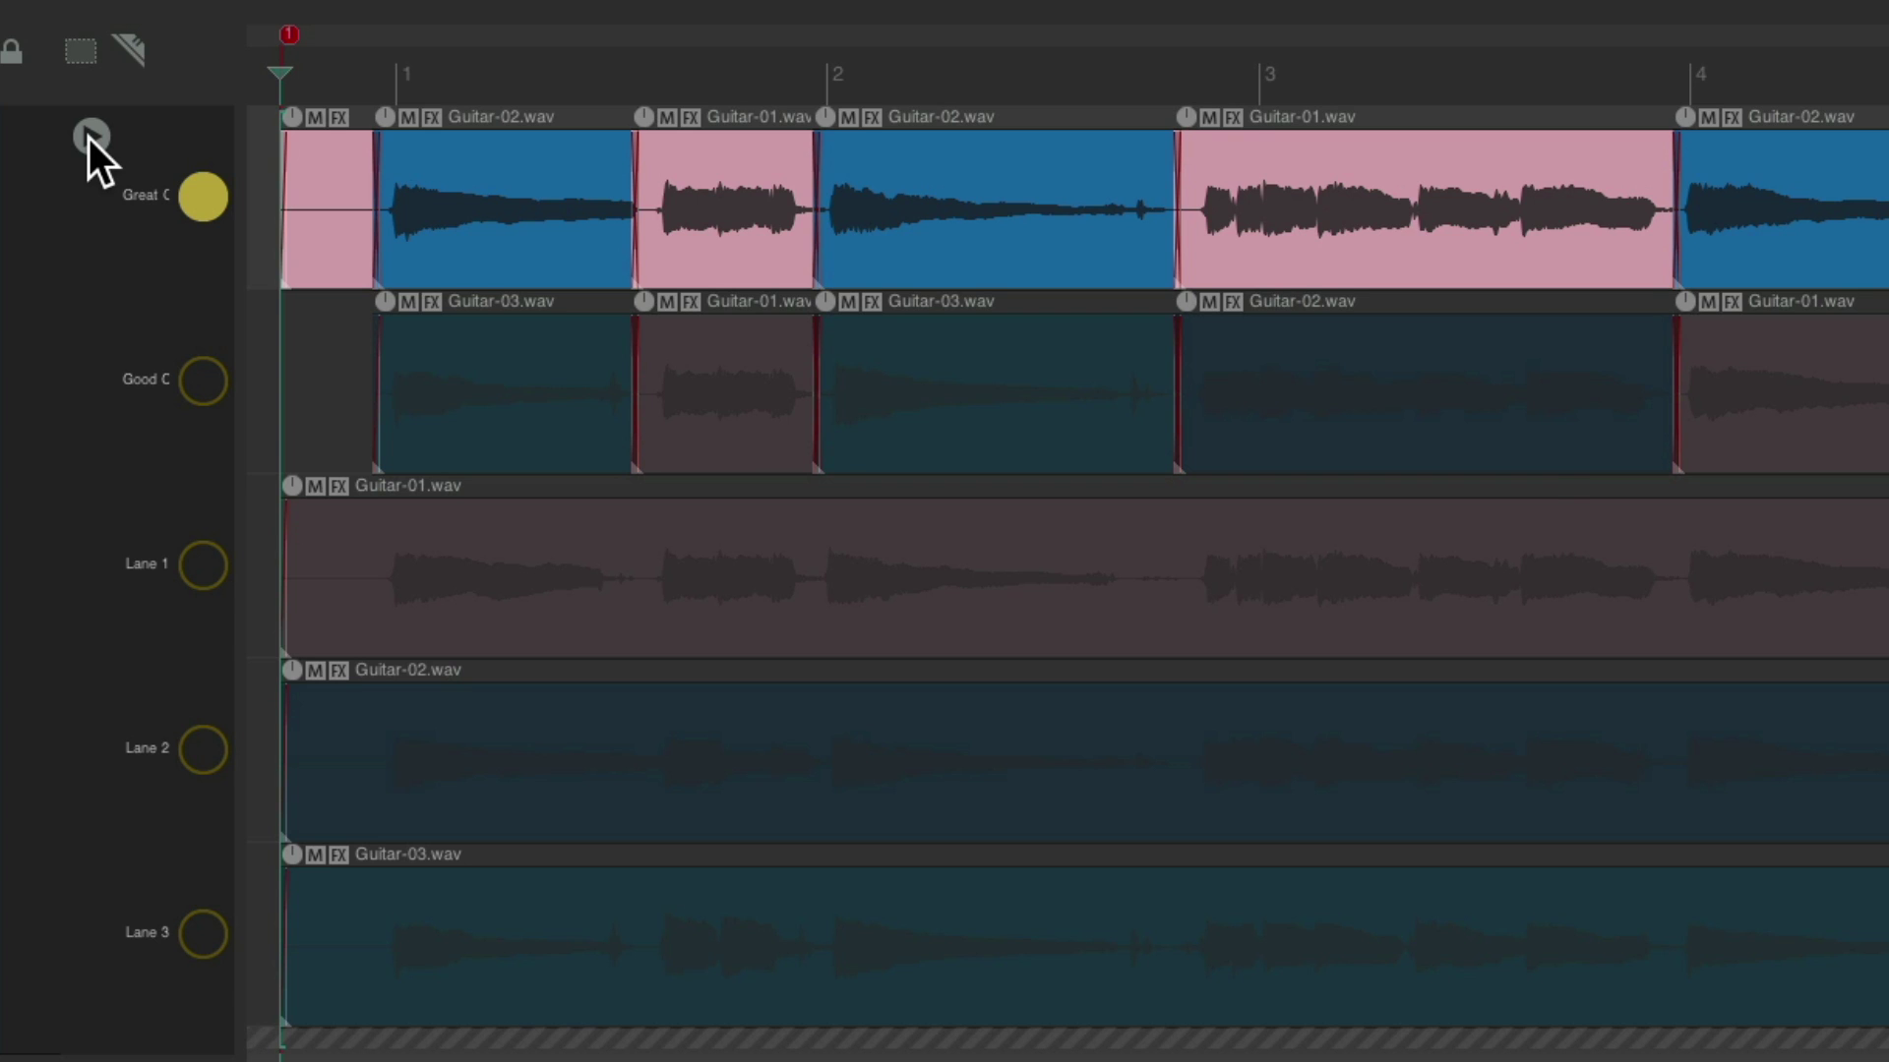
{"action": "left_click", "coordinate": [91, 138]}
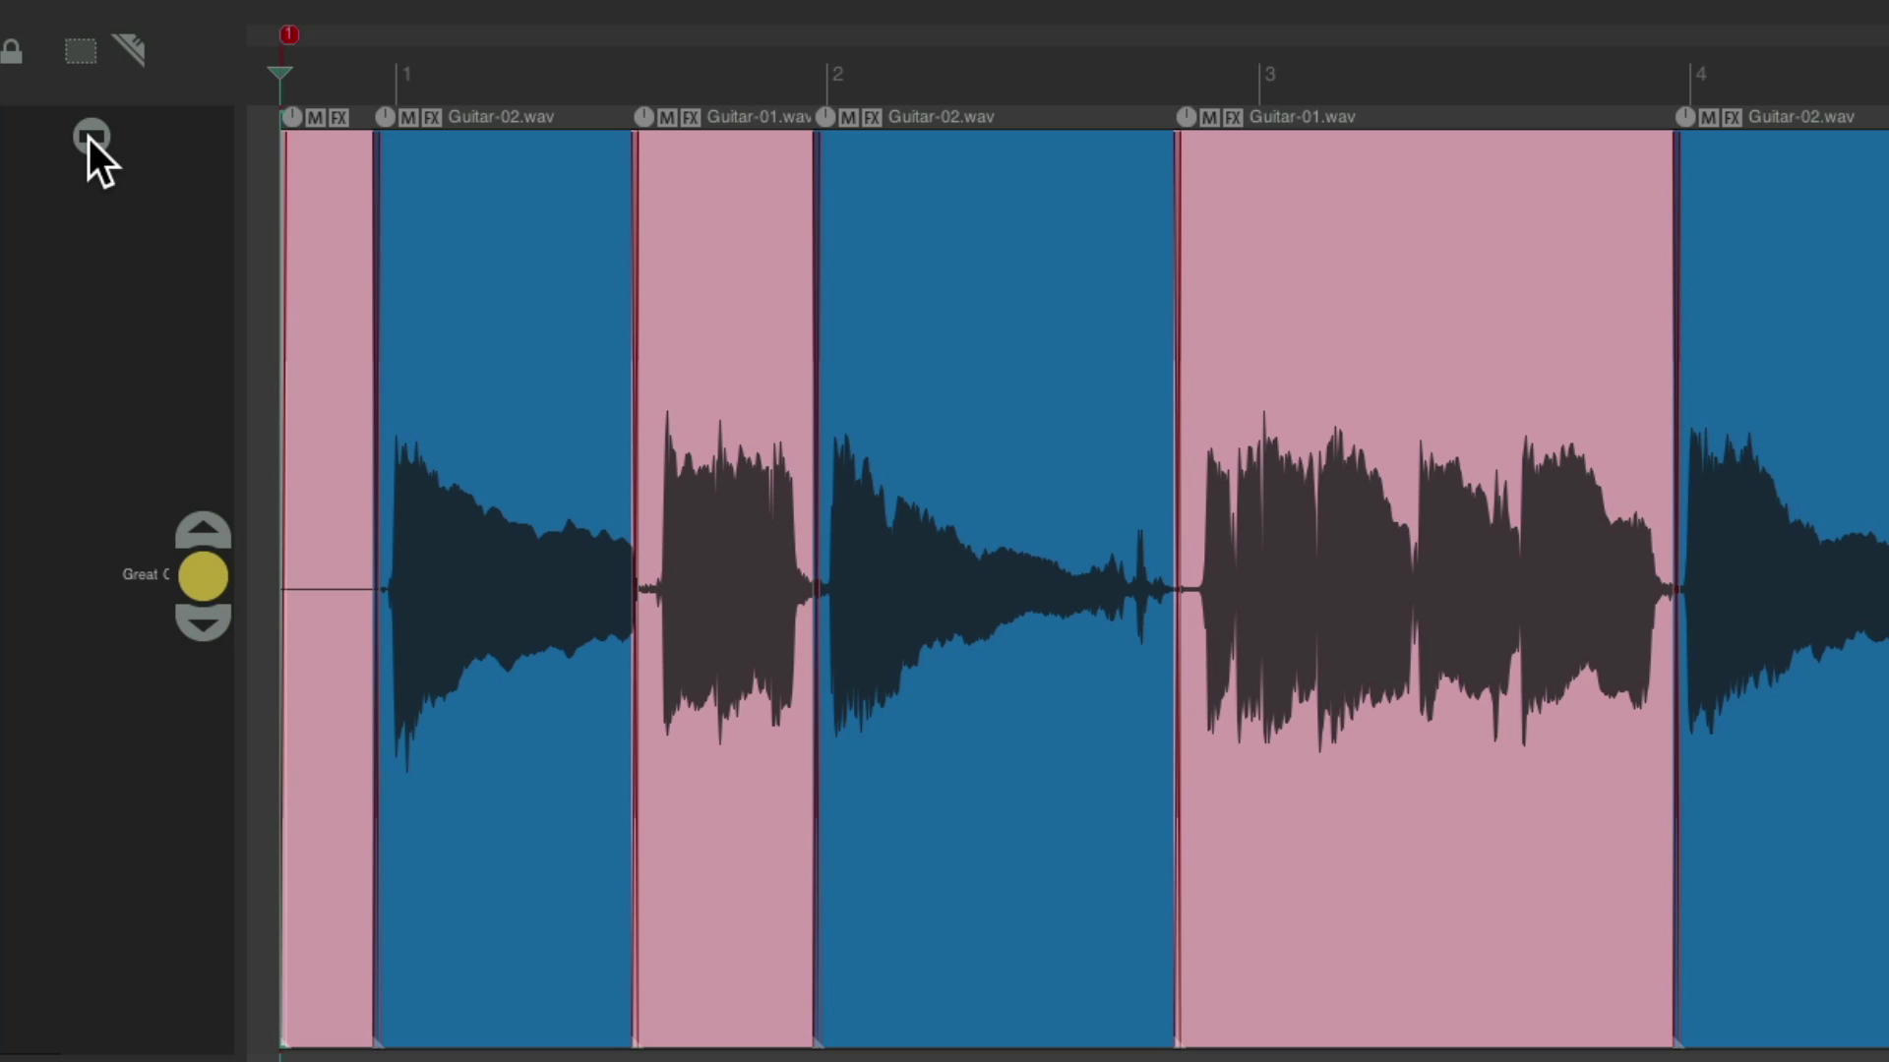
{"action": "left_click", "coordinate": [90, 136]}
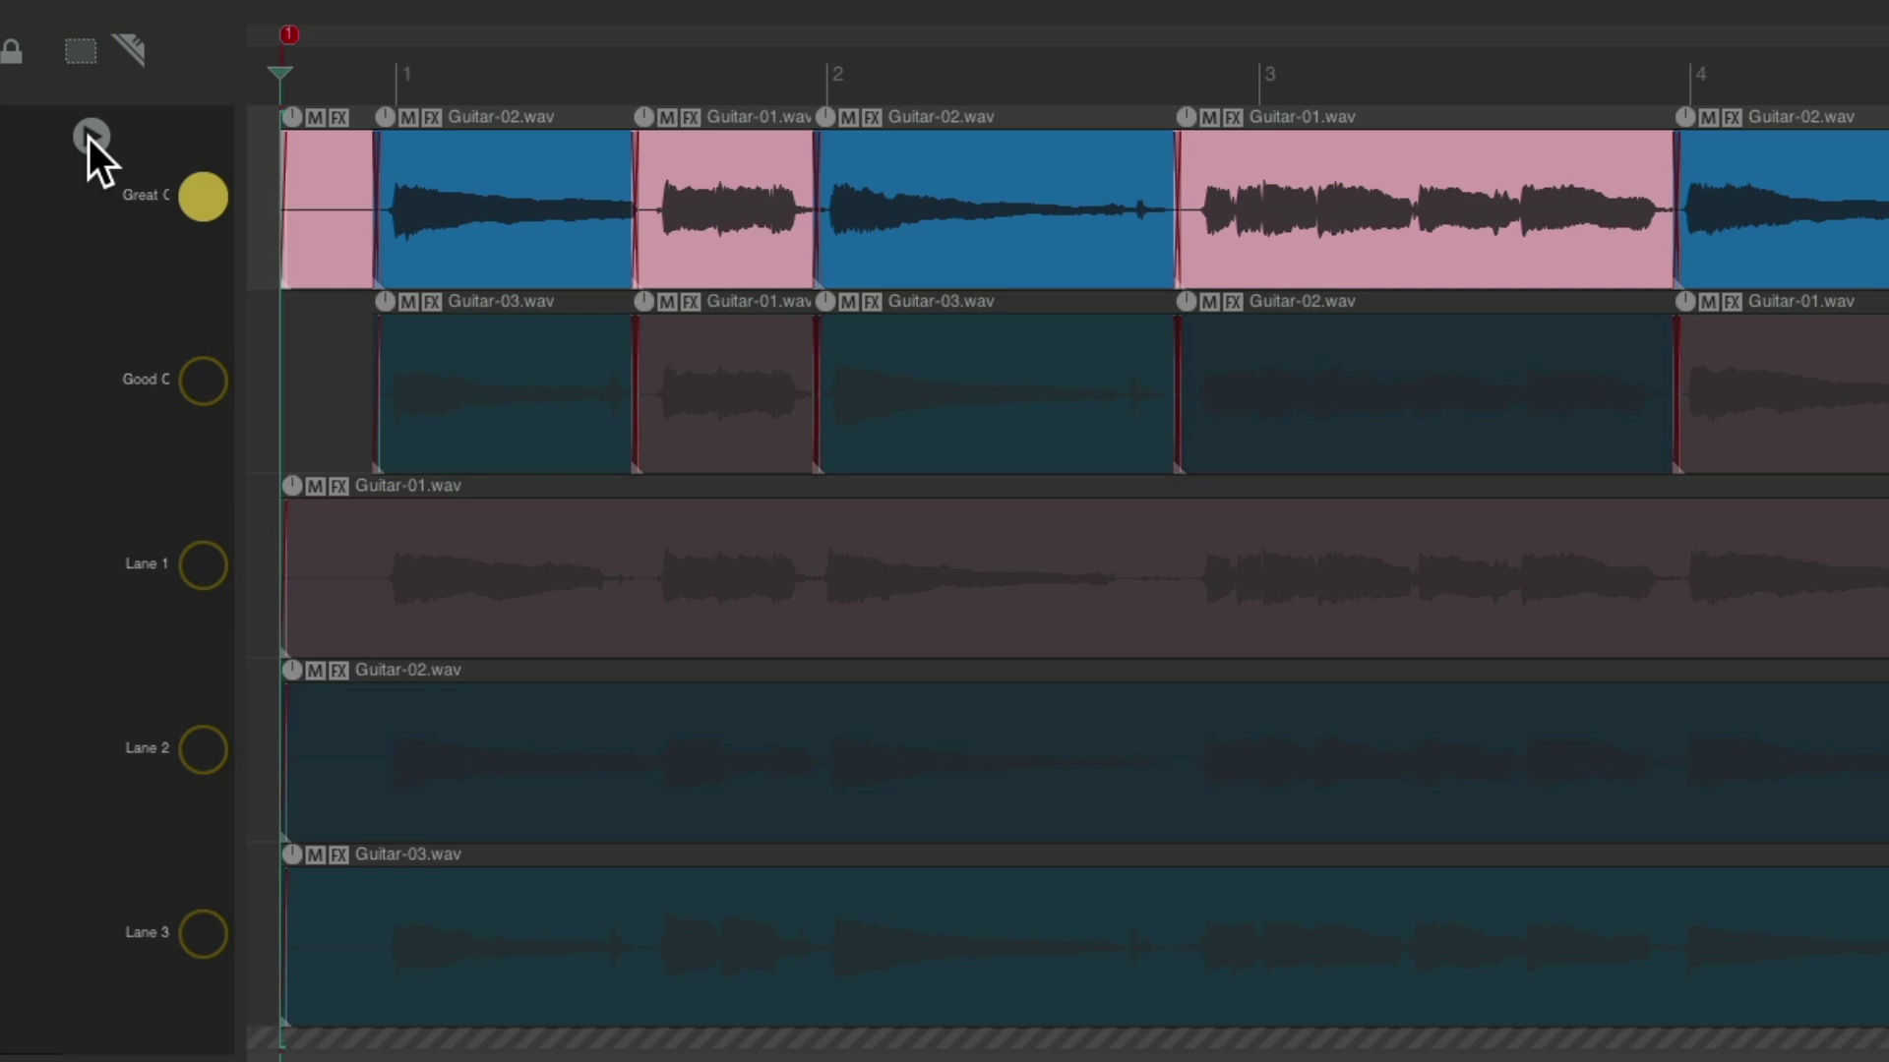
In Track Control Panel preferences, set the fixed lane collapse button to One/many lanes.
{"action": "key", "text": "super+comma"}
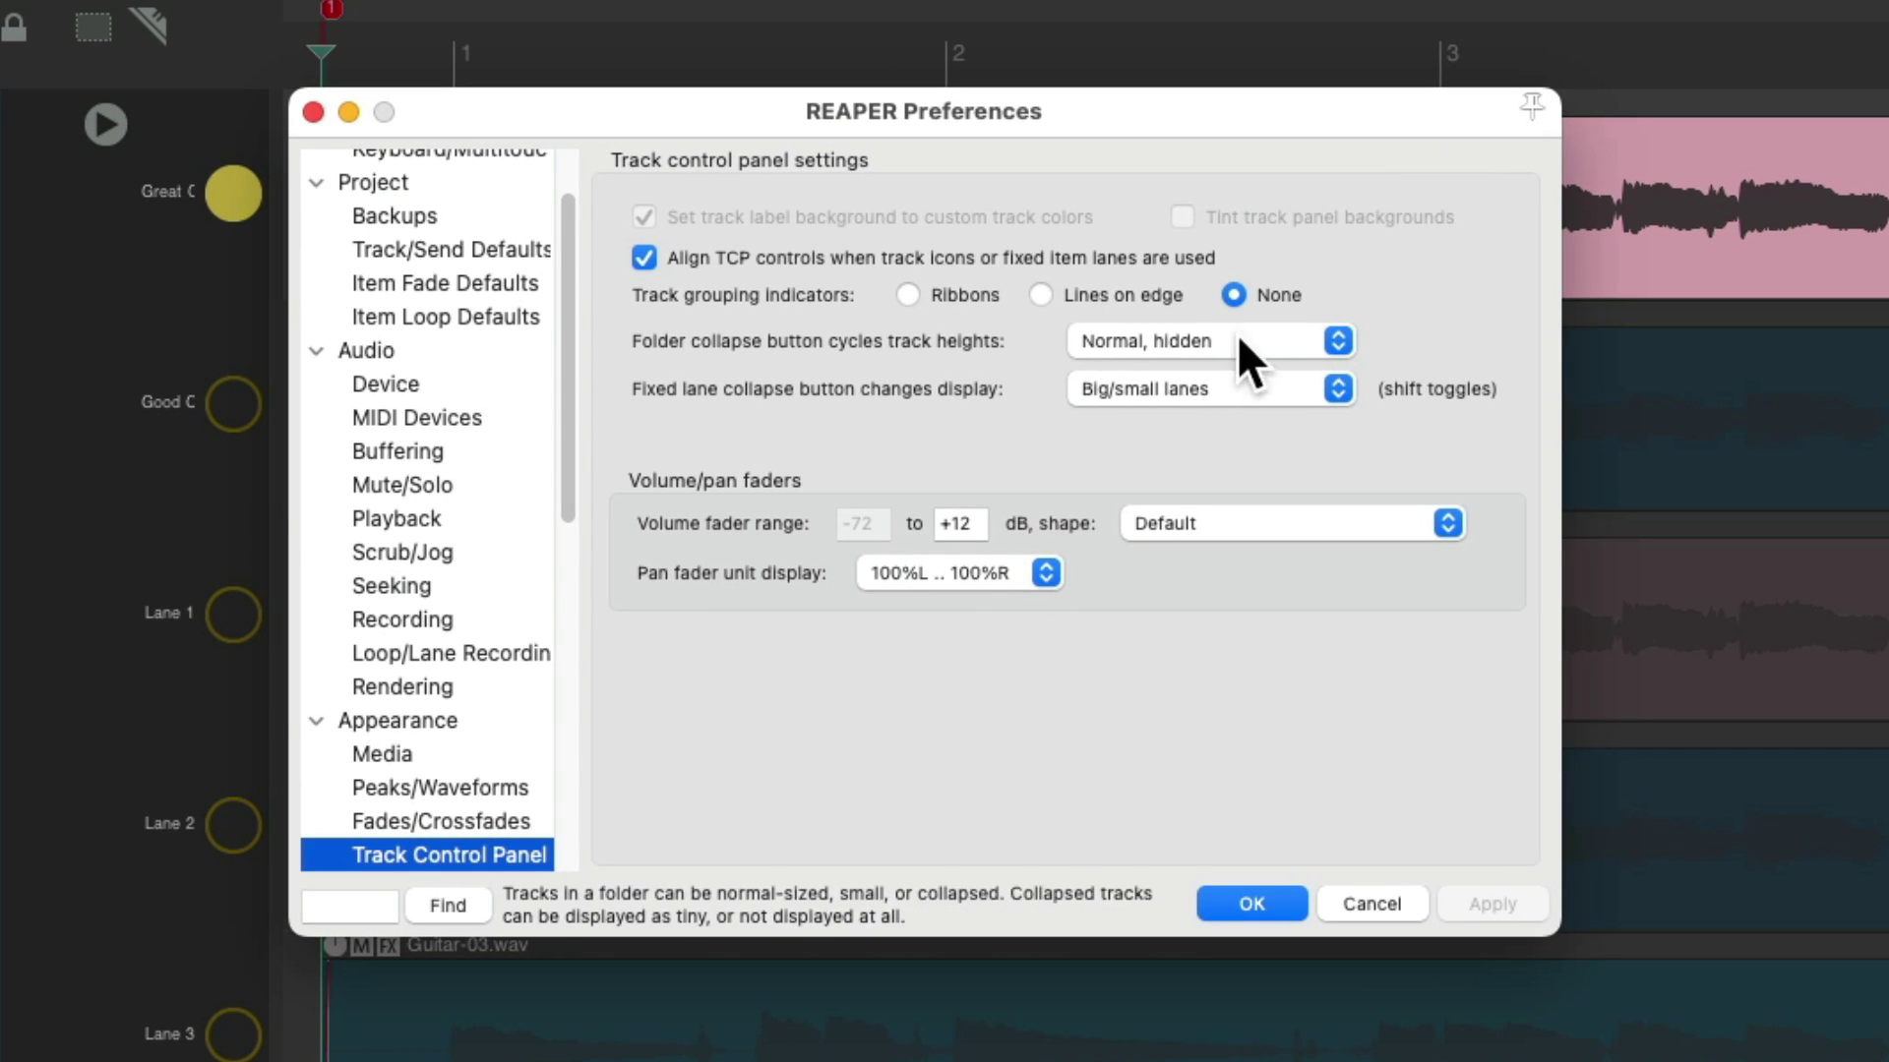
{"action": "left_click", "coordinate": [1096, 376]}
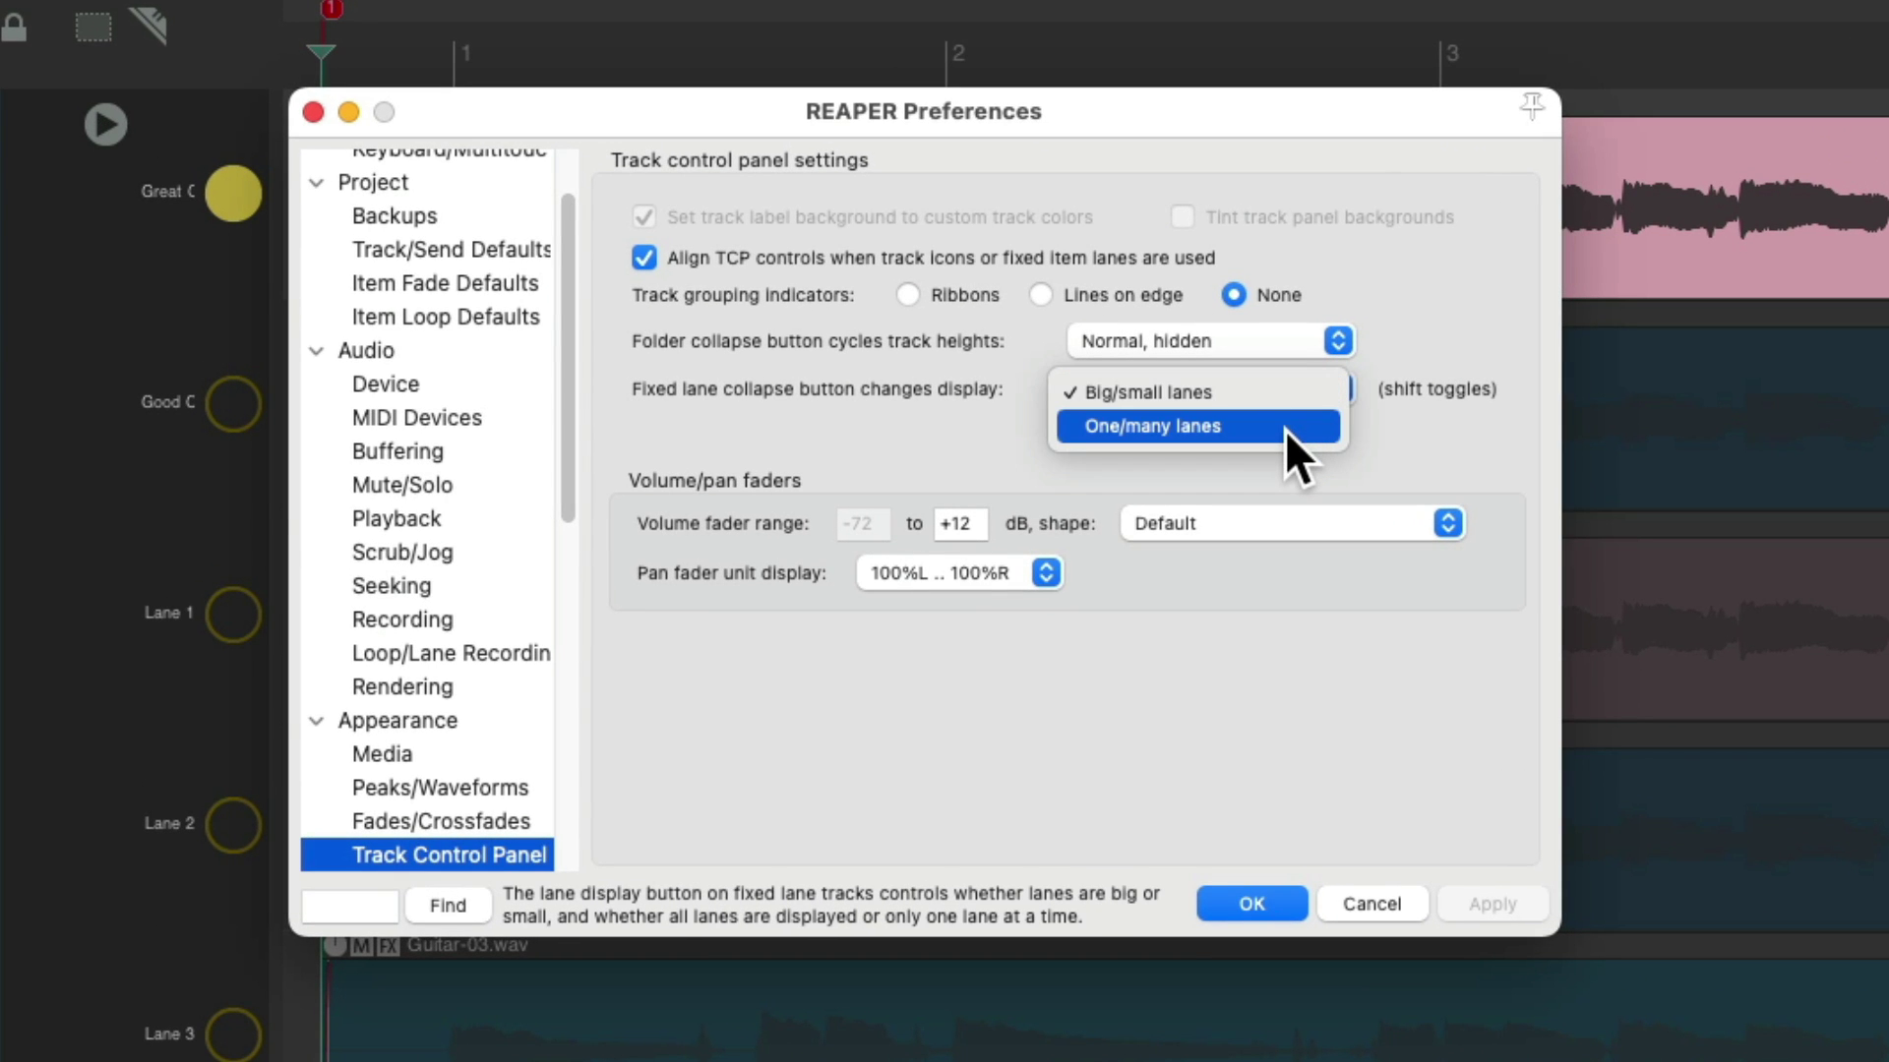
{"action": "left_click", "coordinate": [1285, 429]}
{"action": "key", "text": "Return"}
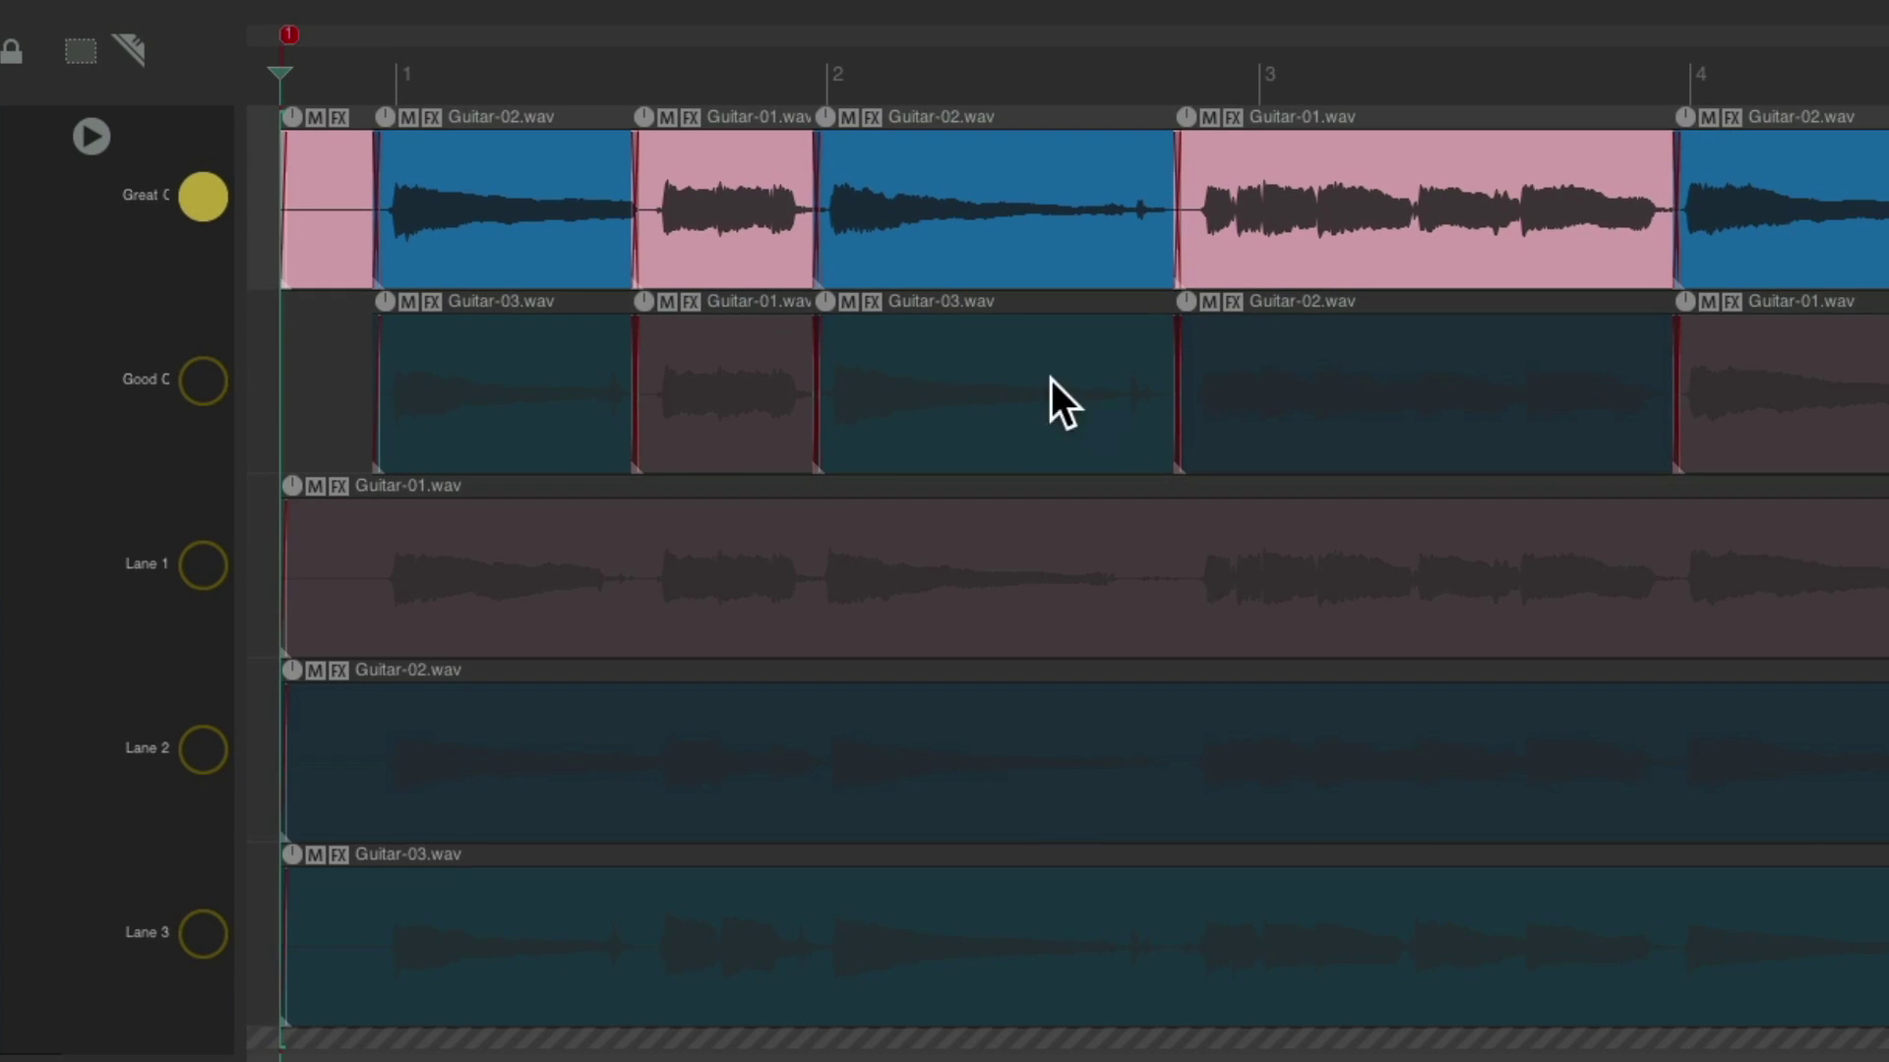
Collapse to Great C alone, restore all five lanes, and highlight the Great C comp's source pieces.
{"action": "left_click", "coordinate": [91, 138]}
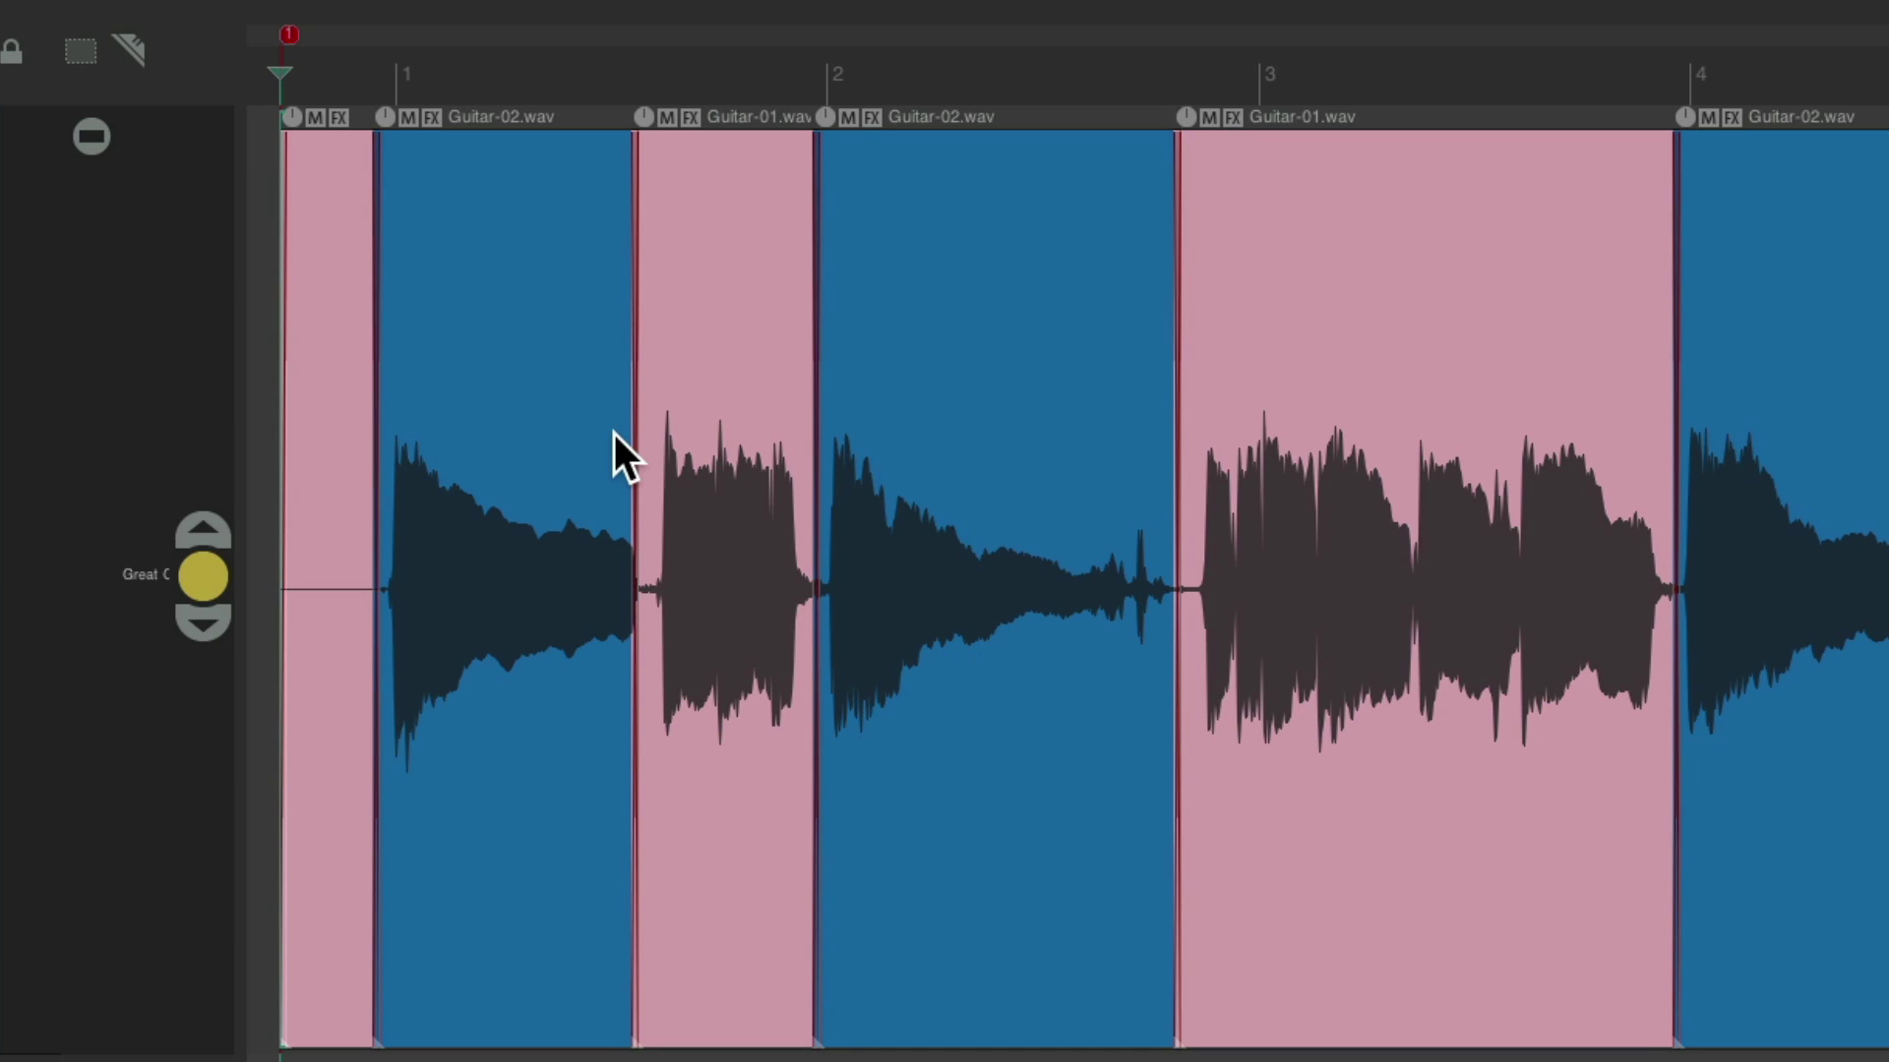
{"action": "left_click", "coordinate": [91, 137]}
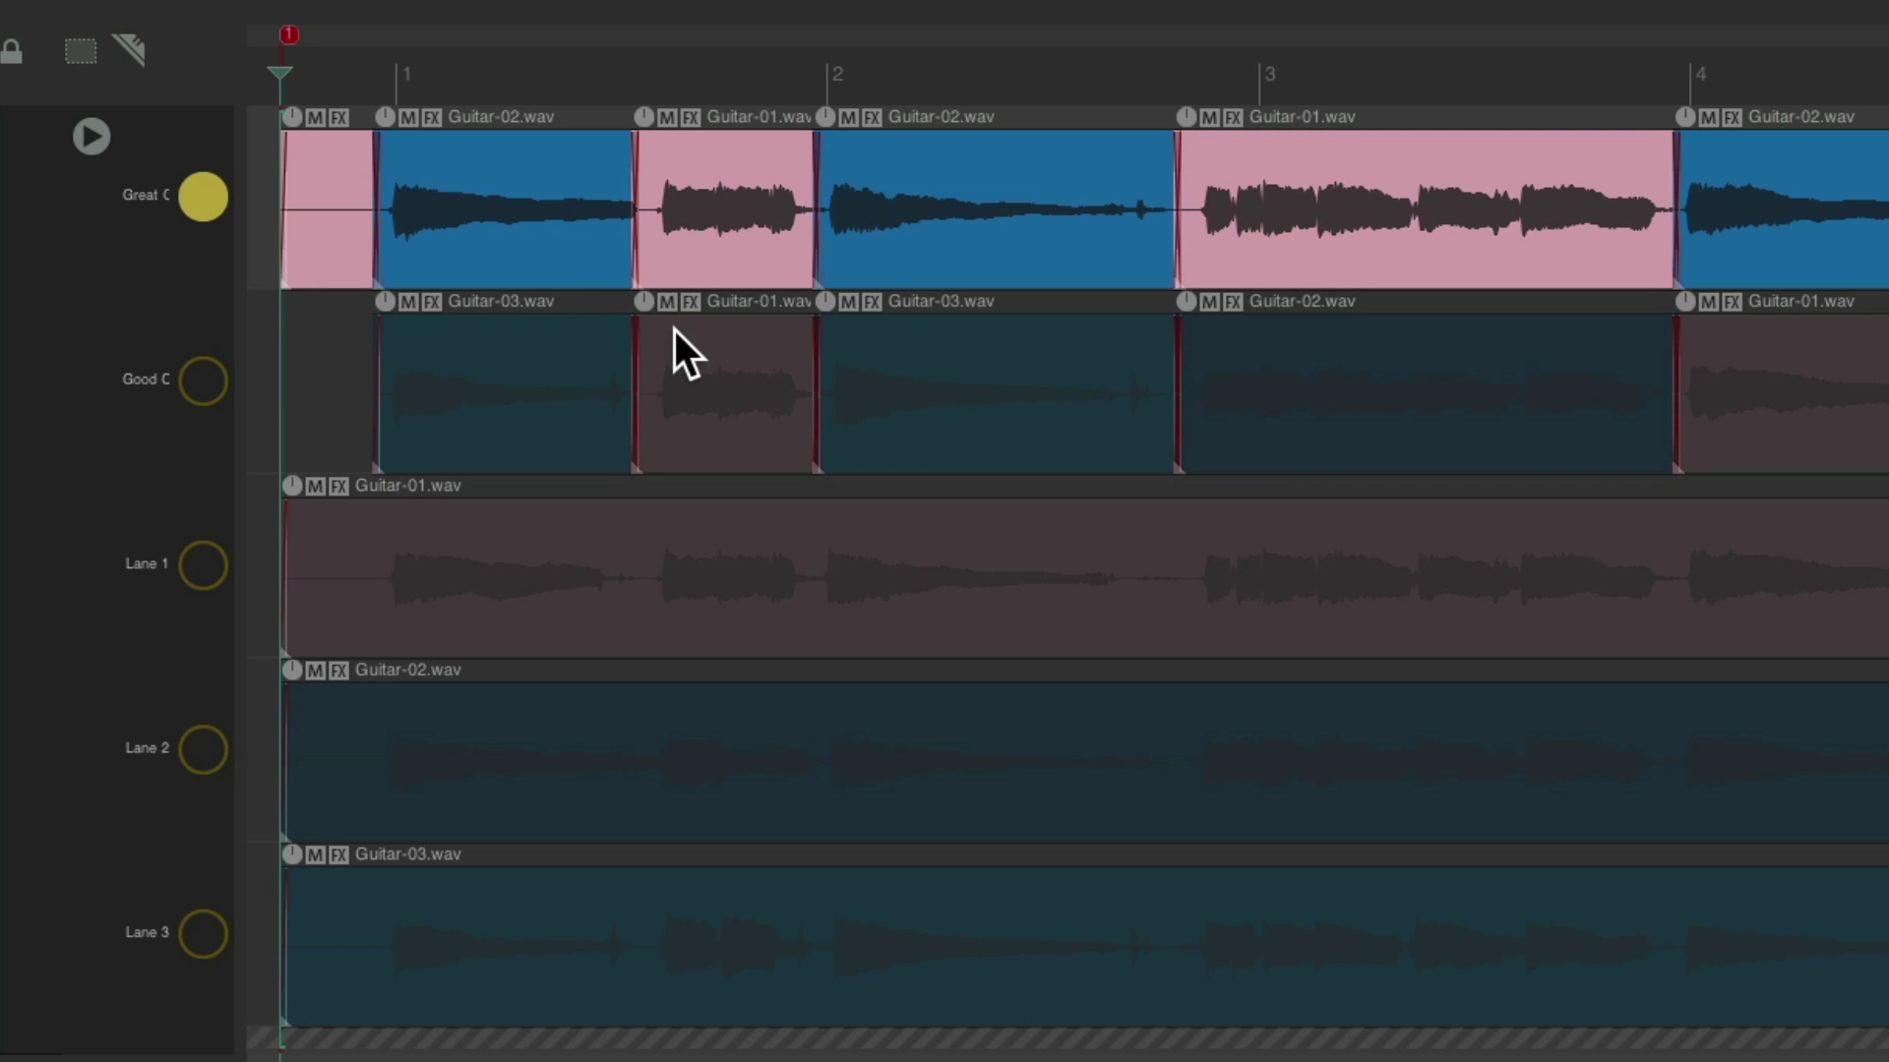
{"action": "left_click", "coordinate": [208, 201]}
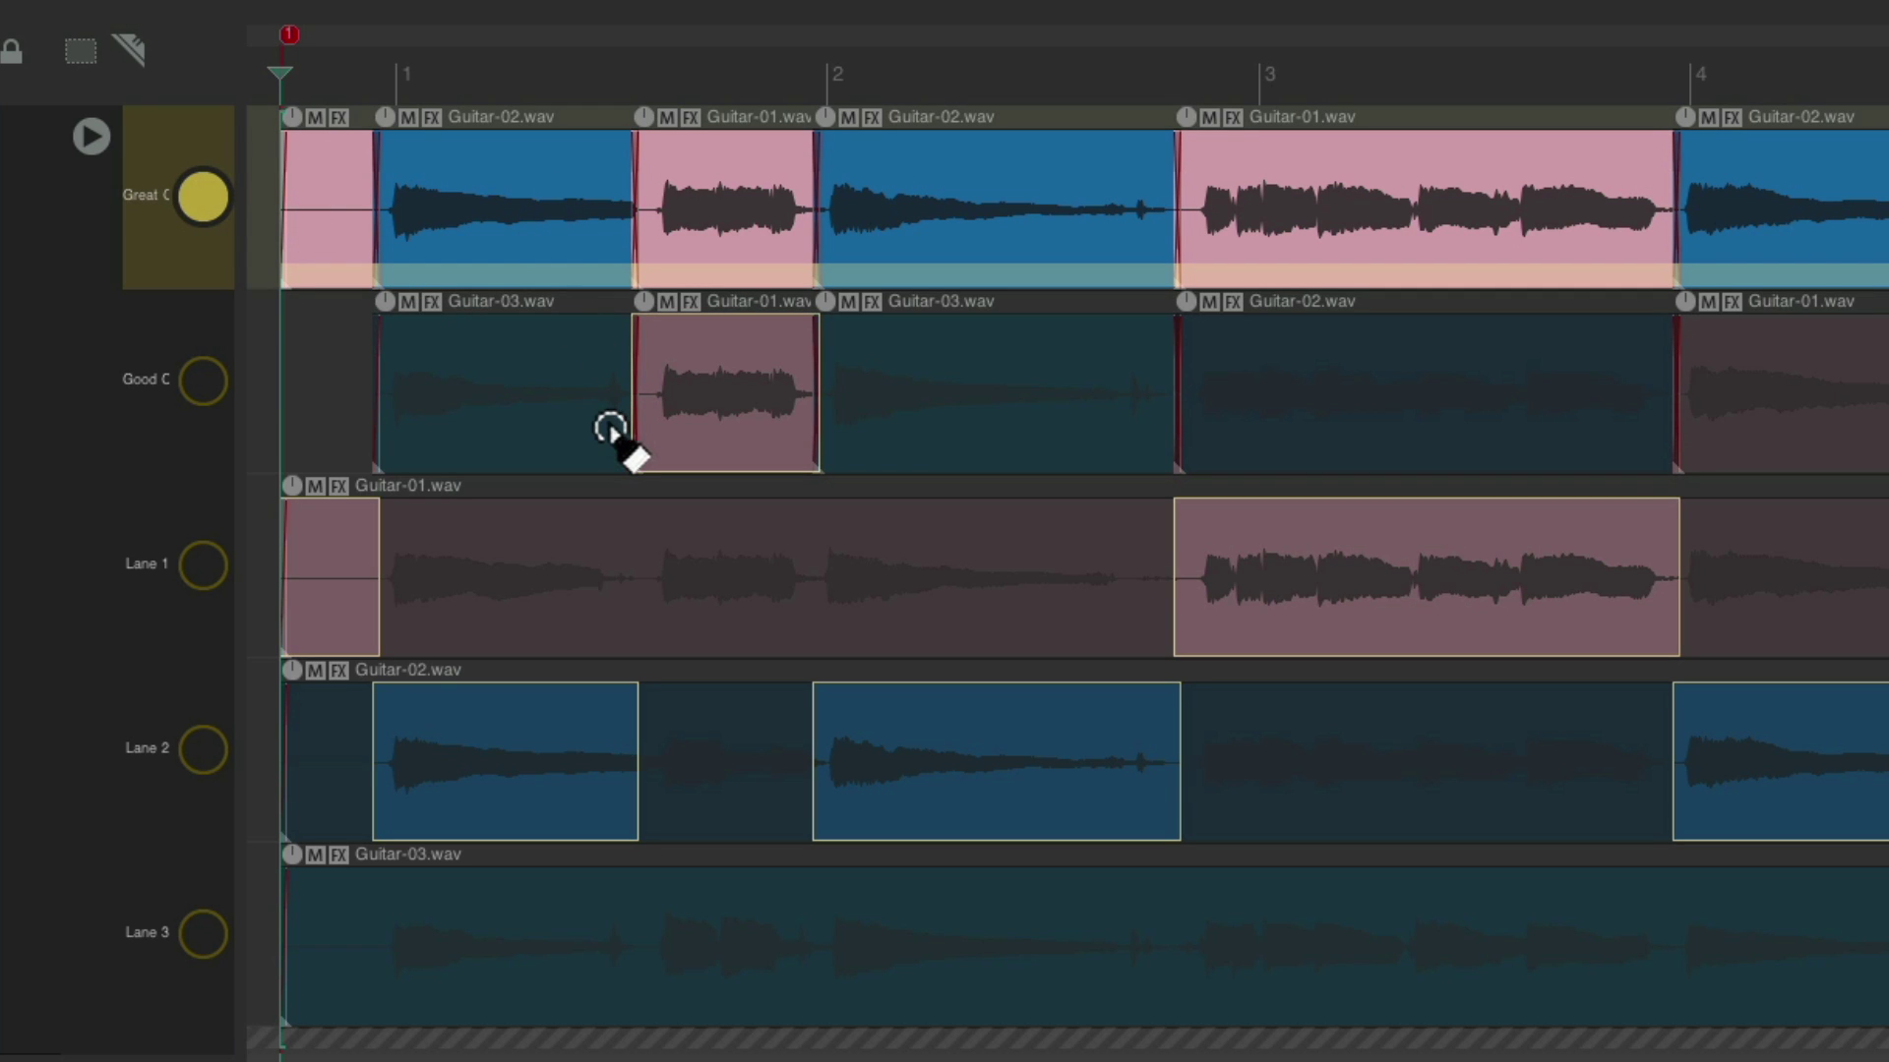
Toggle repeatedly between the single Great C lane and all five lanes, then reopen lane collapse preferences.
{"action": "left_click", "coordinate": [91, 137]}
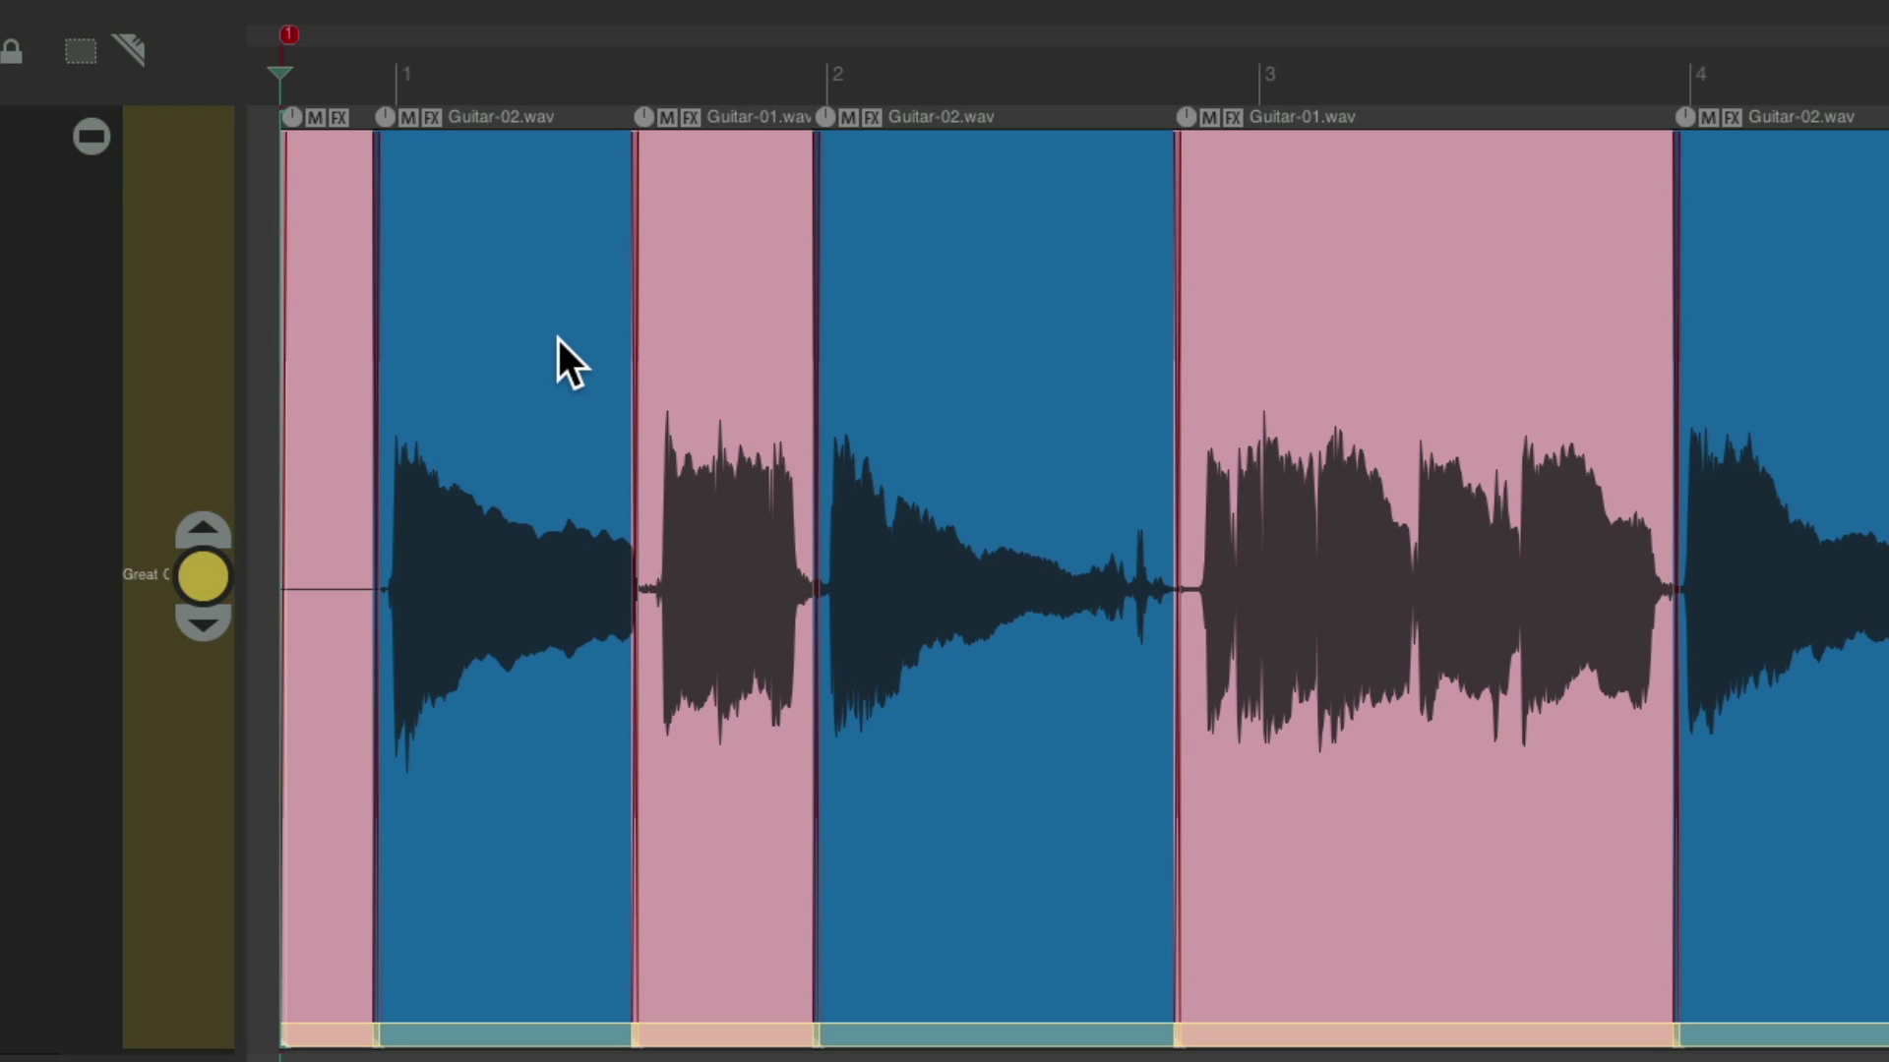
{"action": "left_click", "coordinate": [88, 148]}
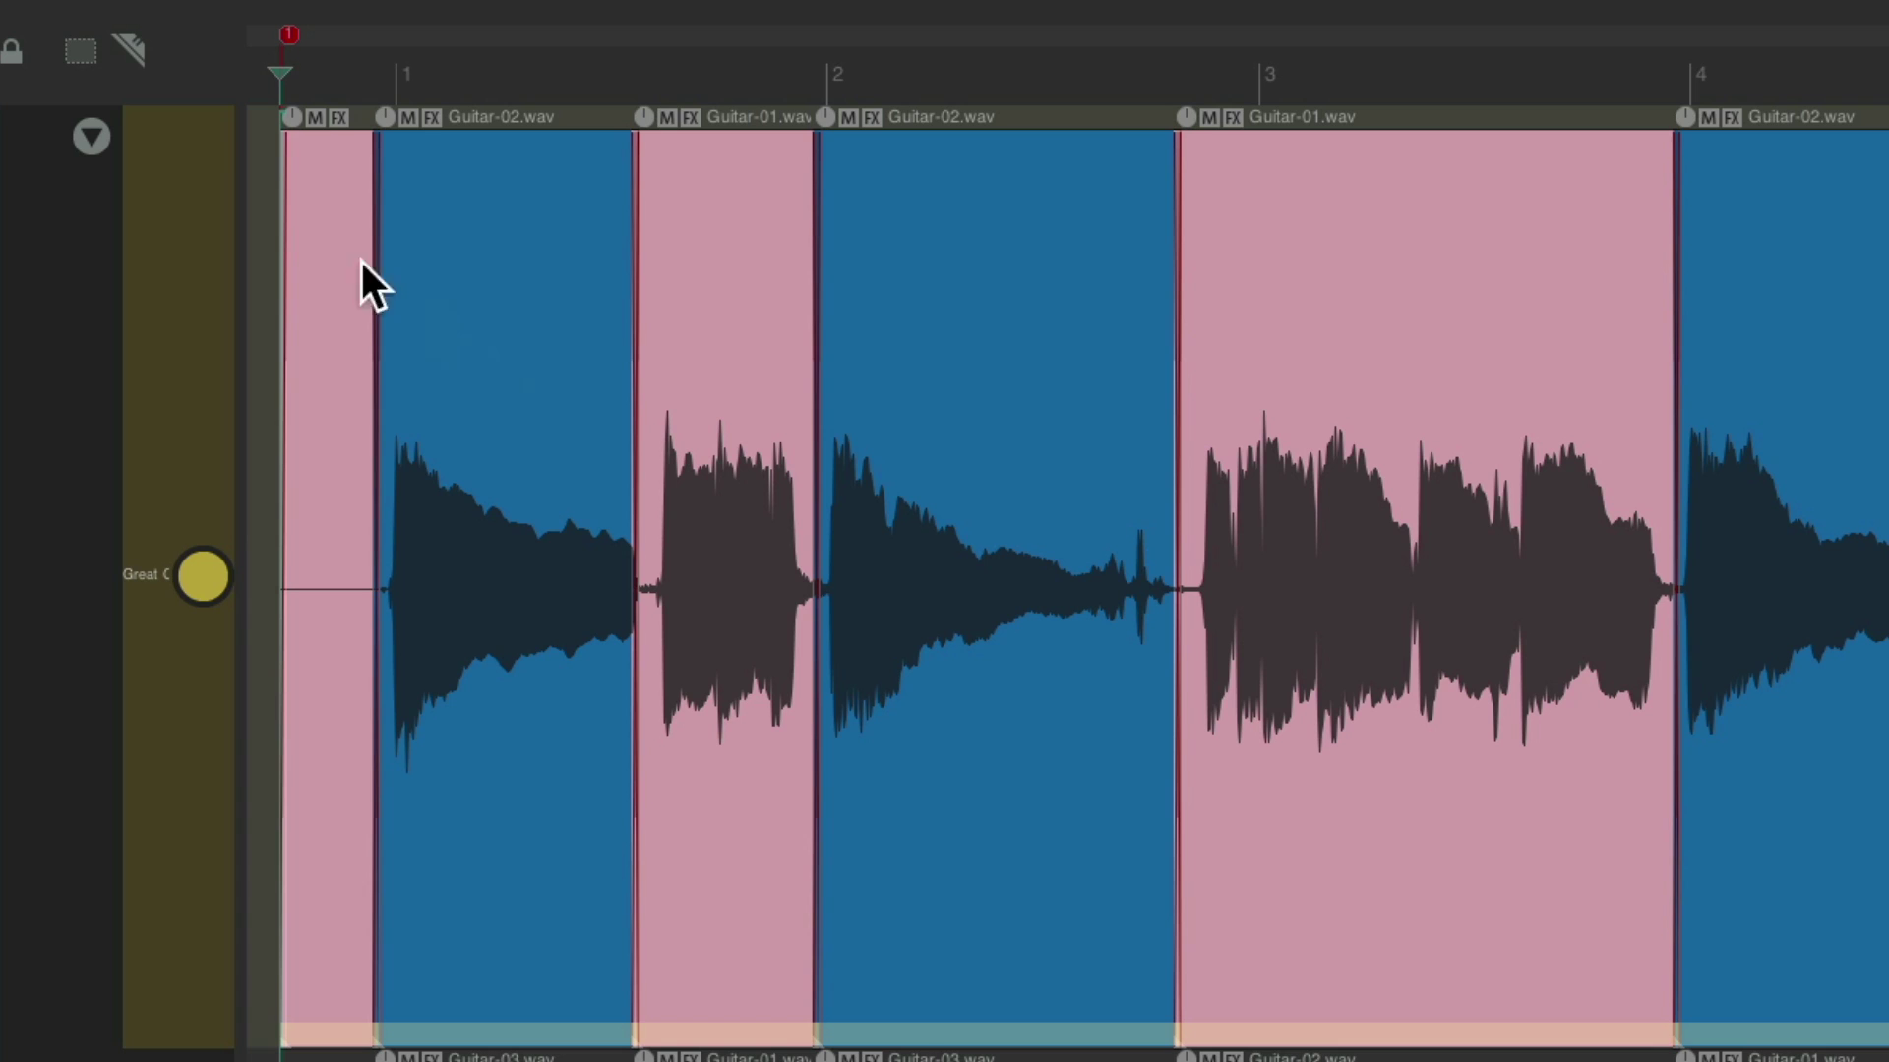
{"action": "left_click", "coordinate": [91, 136]}
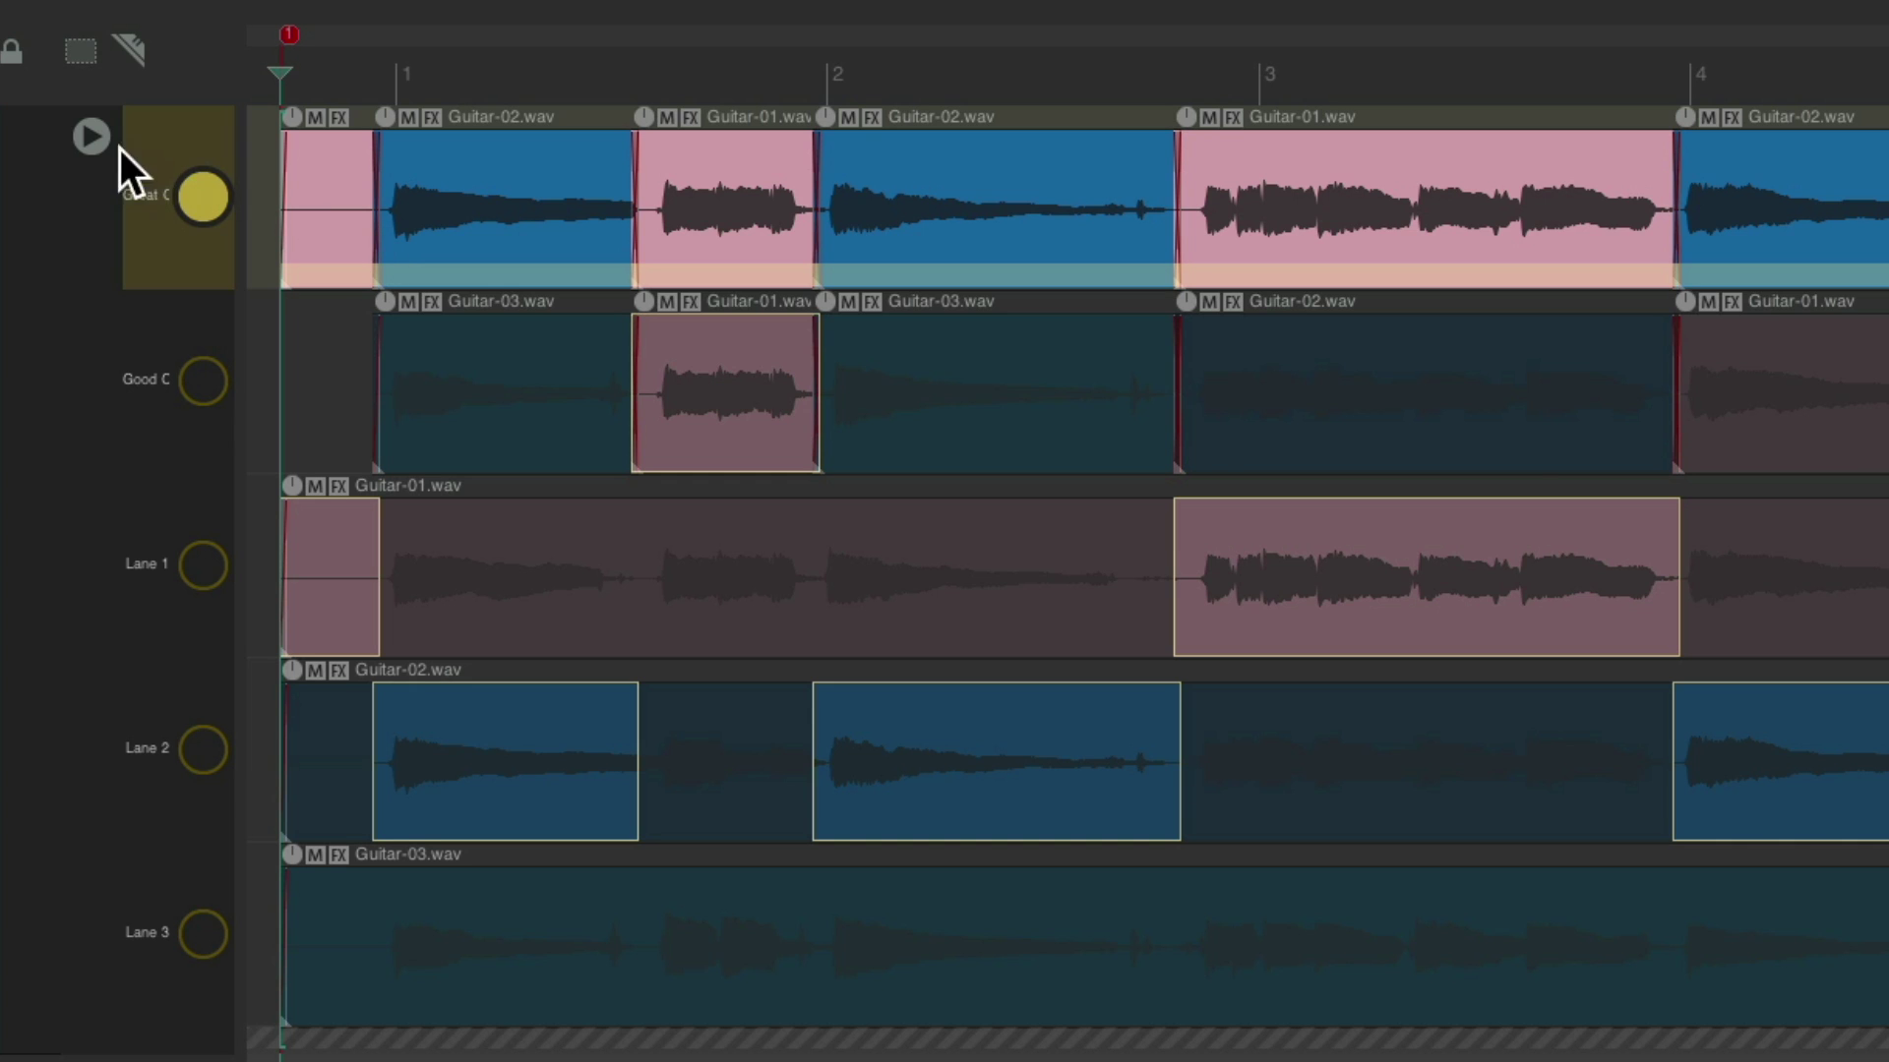
{"action": "left_click", "coordinate": [85, 137]}
{"action": "left_click", "coordinate": [84, 137]}
{"action": "left_click", "coordinate": [84, 137]}
{"action": "left_click", "coordinate": [85, 137]}
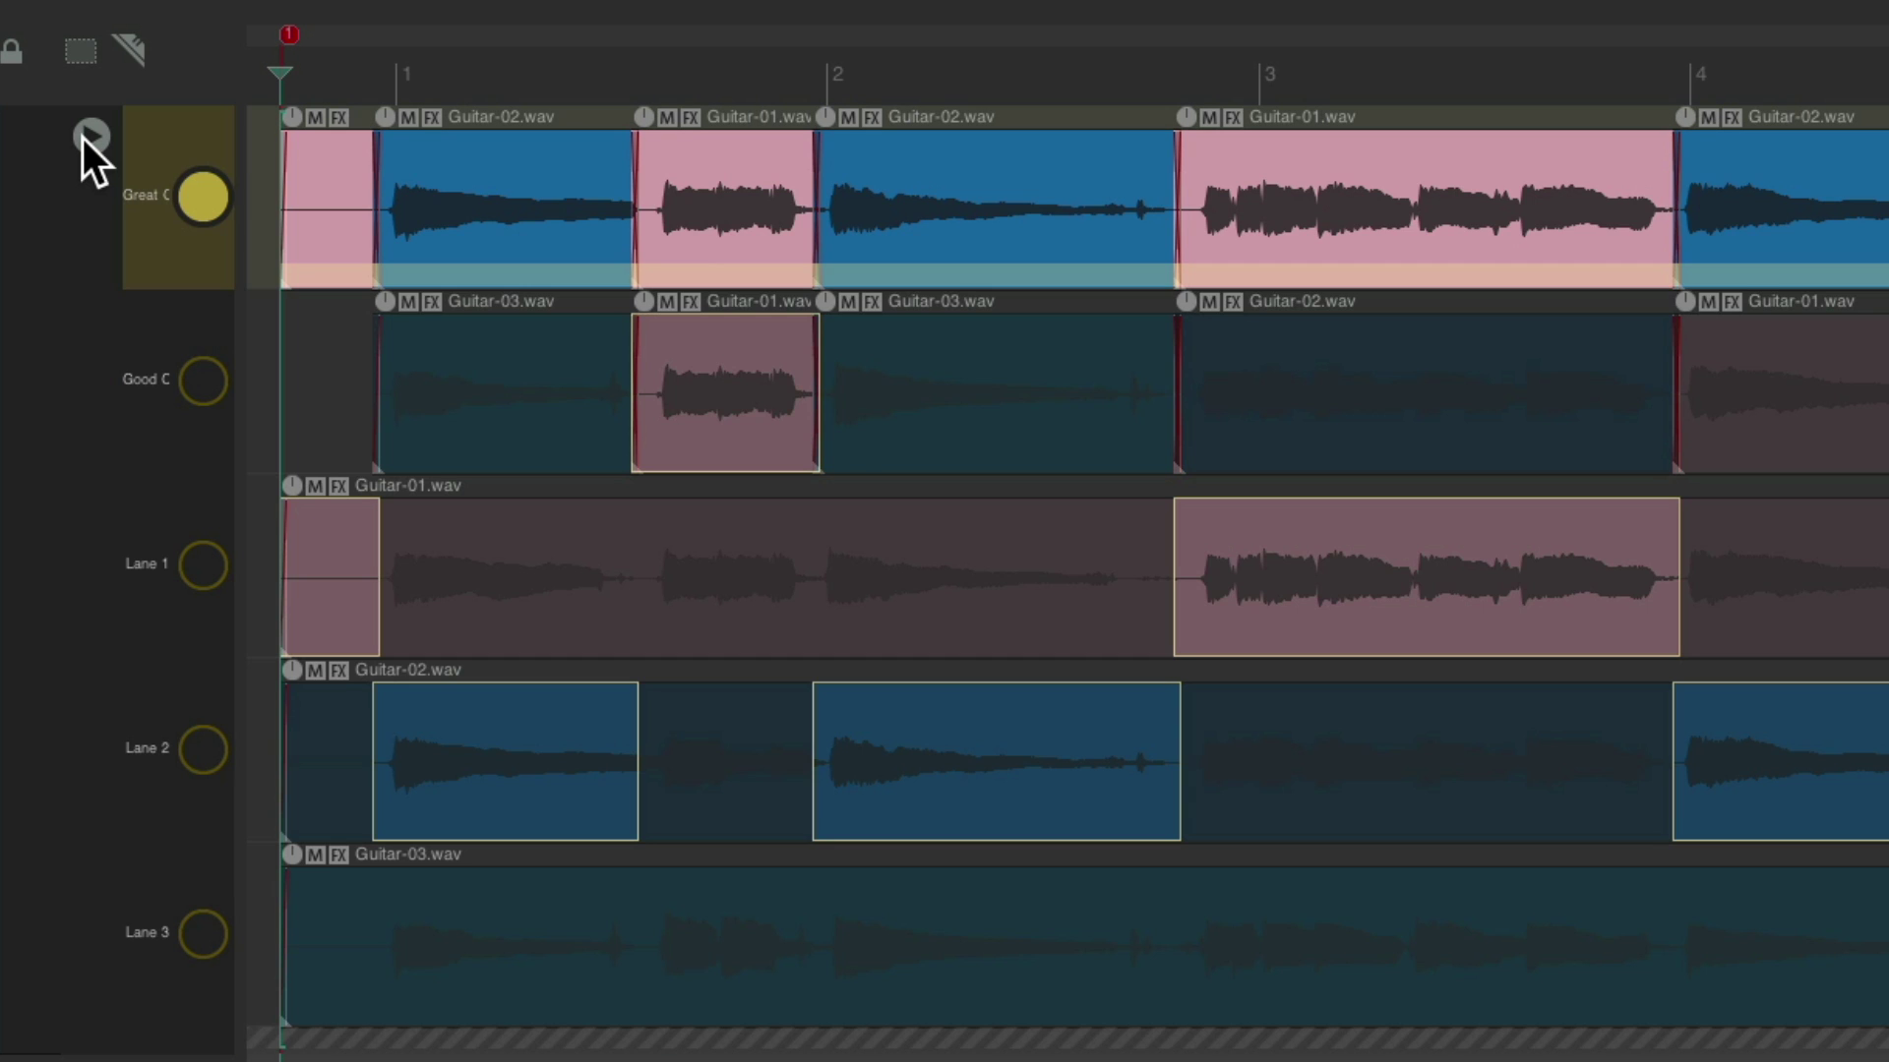
{"action": "left_click", "coordinate": [90, 137]}
{"action": "left_click", "coordinate": [90, 137]}
{"action": "left_click", "coordinate": [90, 136]}
{"action": "left_click", "coordinate": [90, 137]}
{"action": "right_click", "coordinate": [84, 137]}
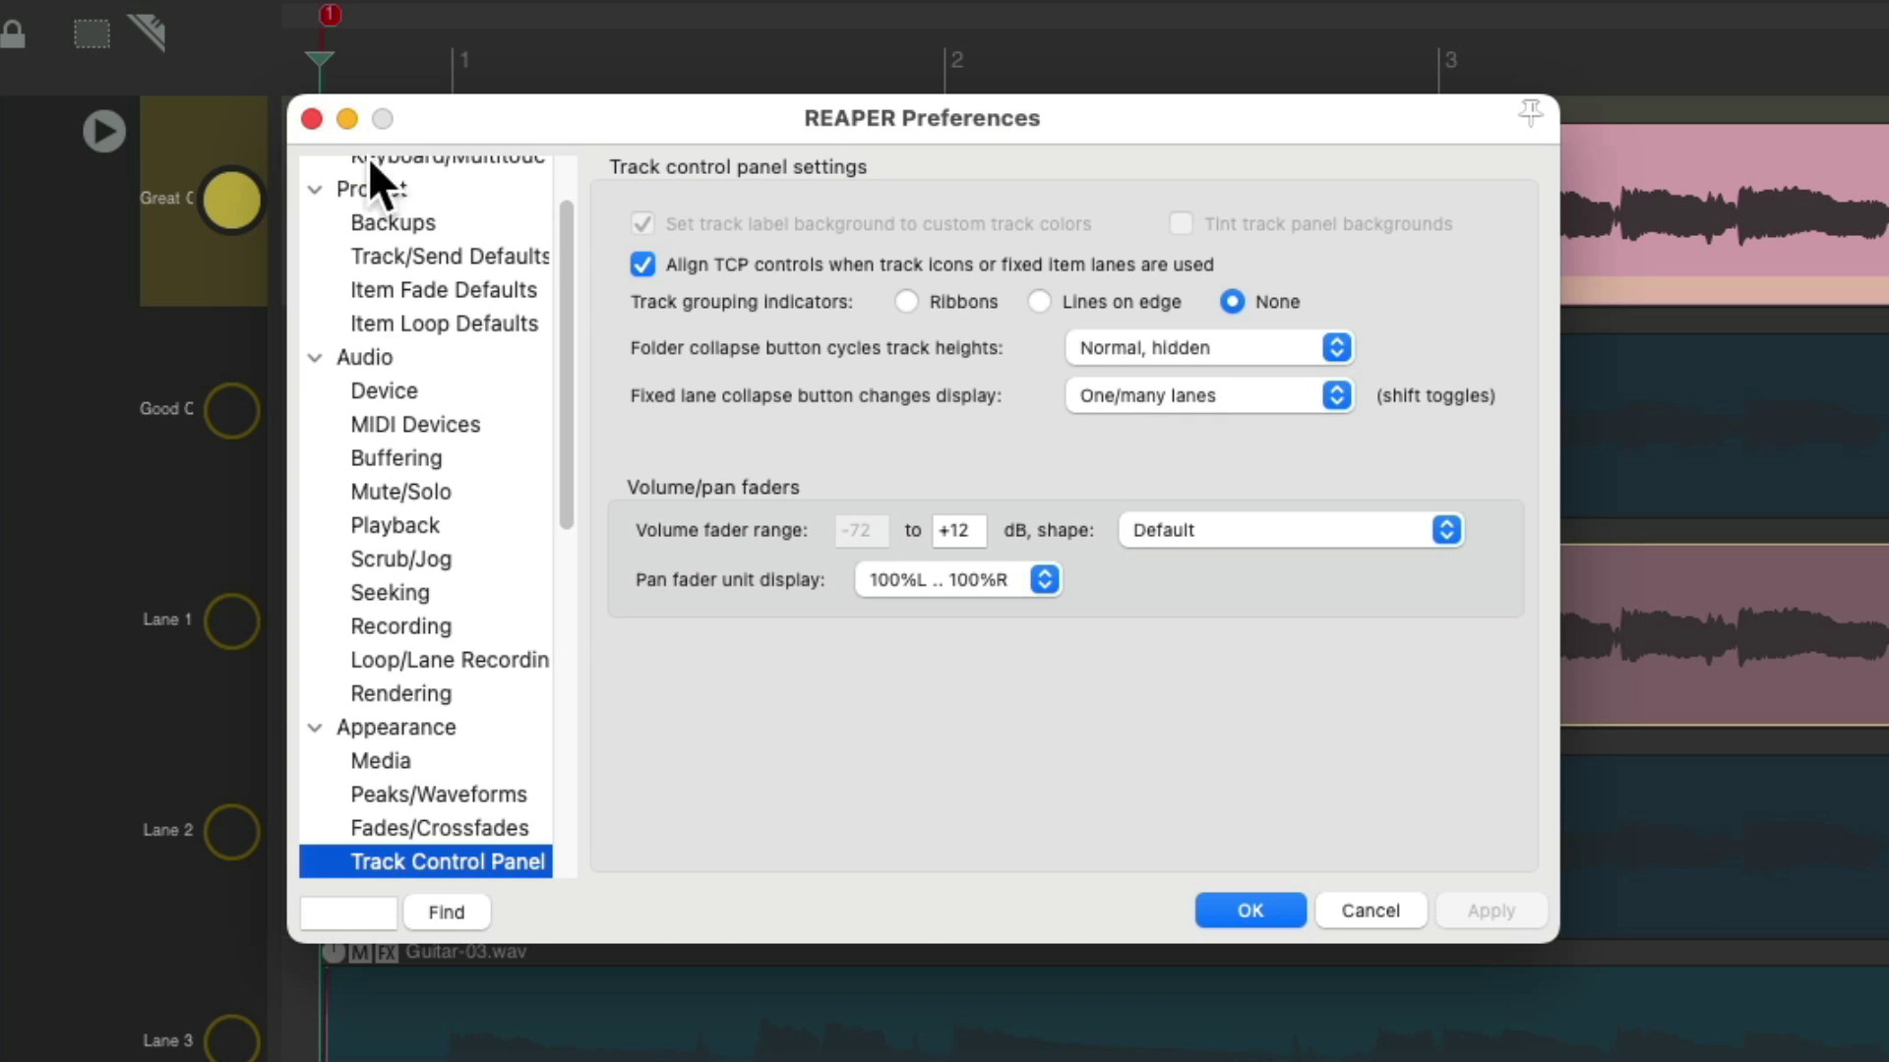
{"action": "left_click", "coordinate": [1251, 395]}
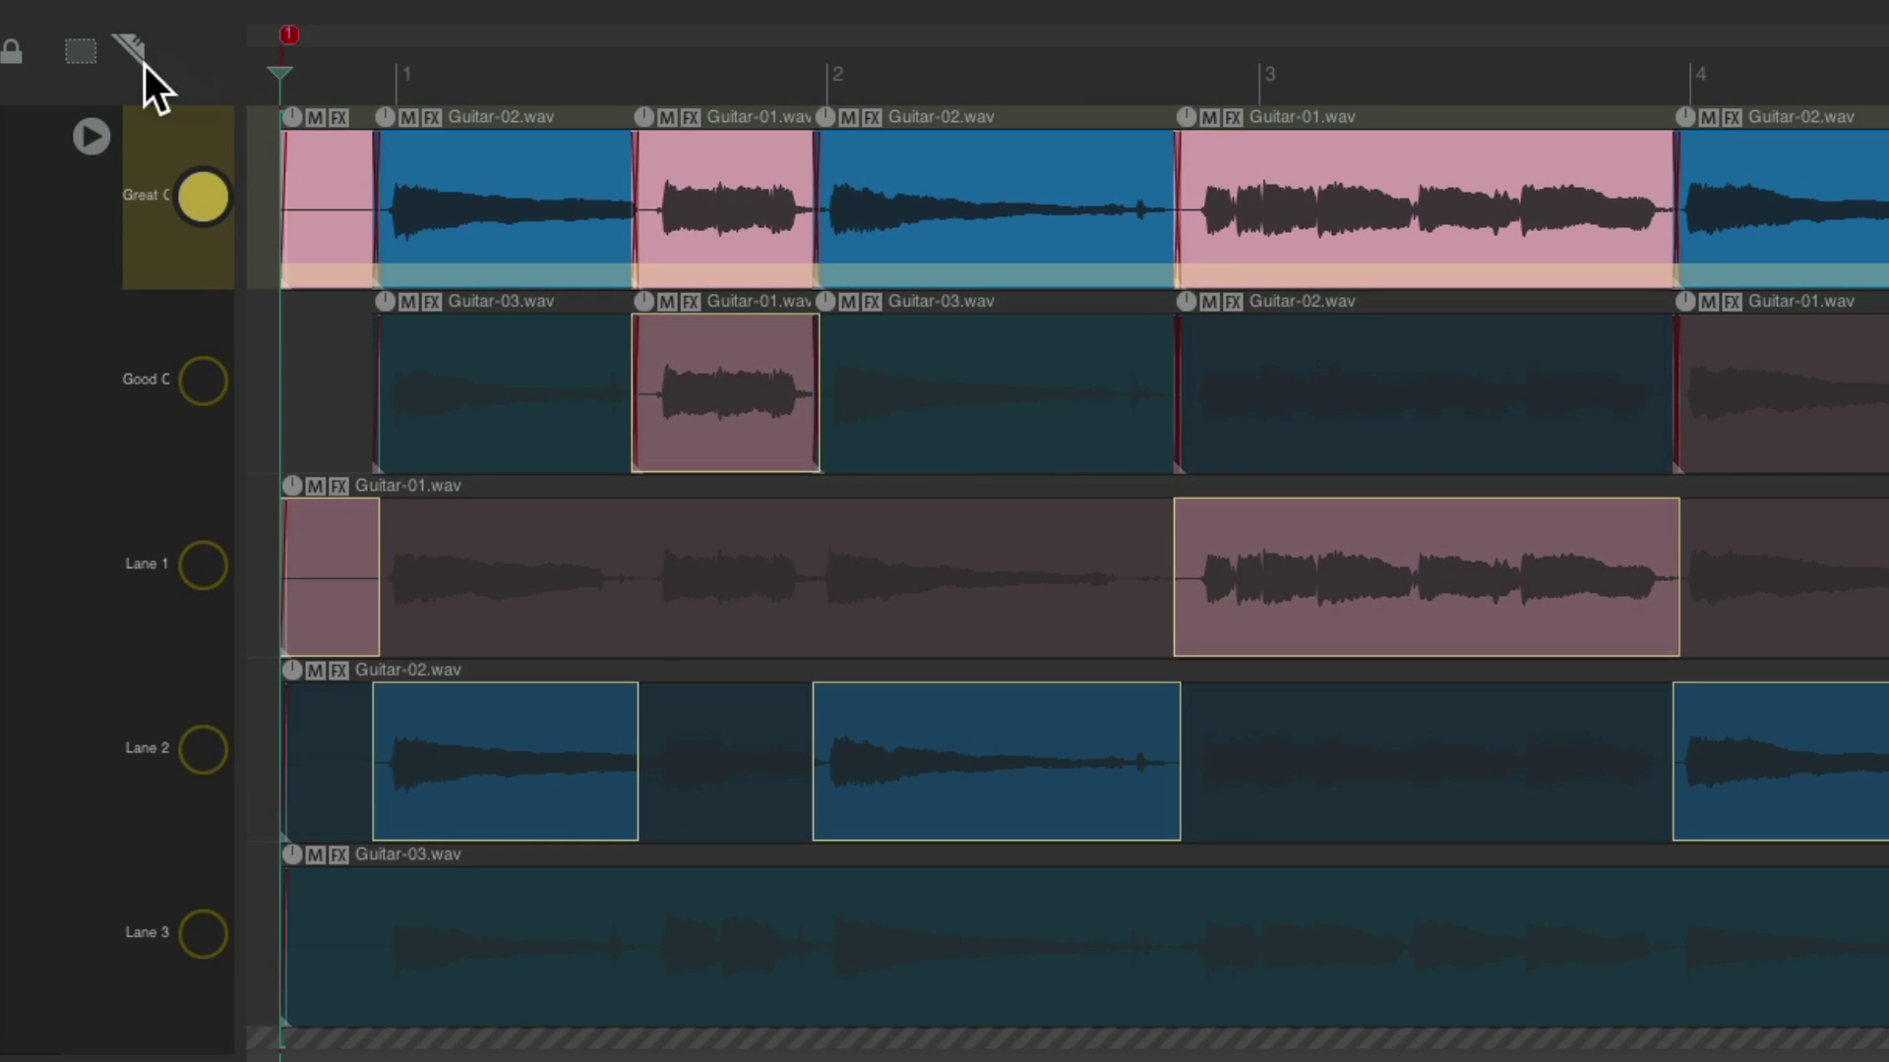
{"action": "left_click", "coordinate": [91, 137]}
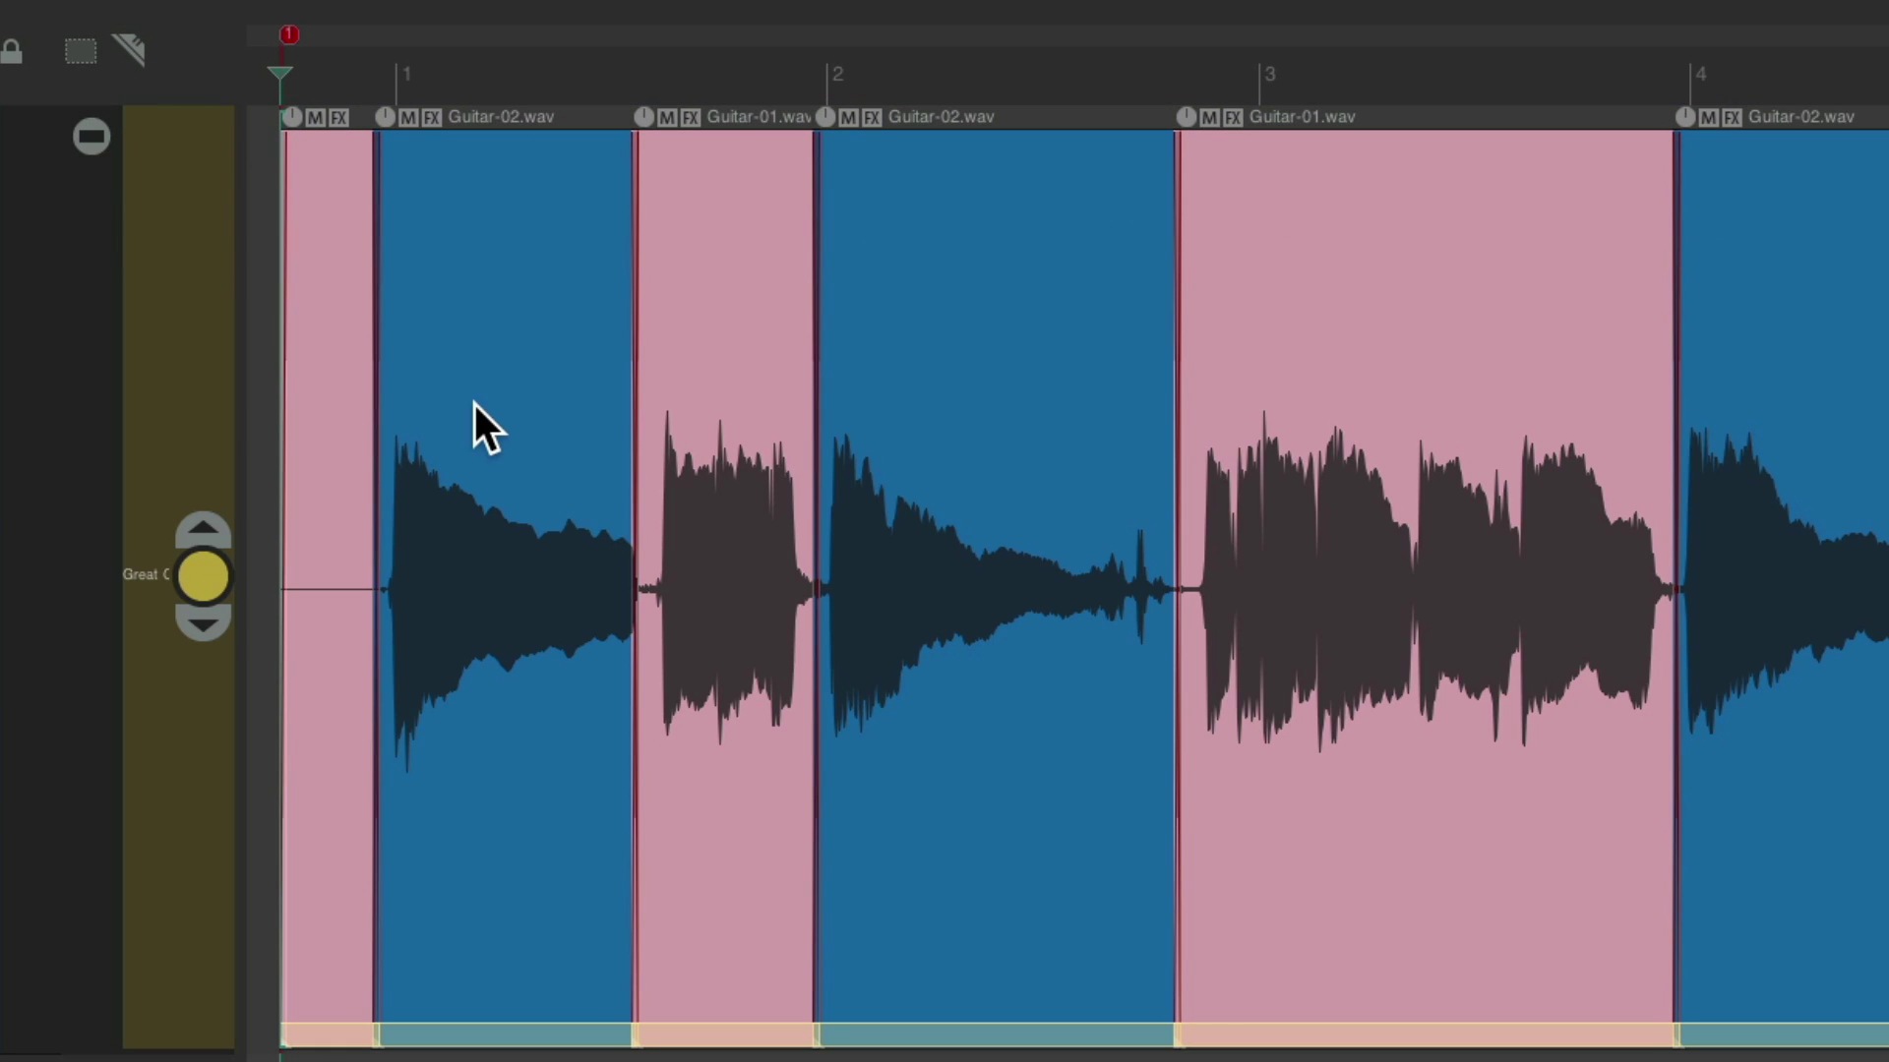
{"action": "left_click", "coordinate": [89, 137]}
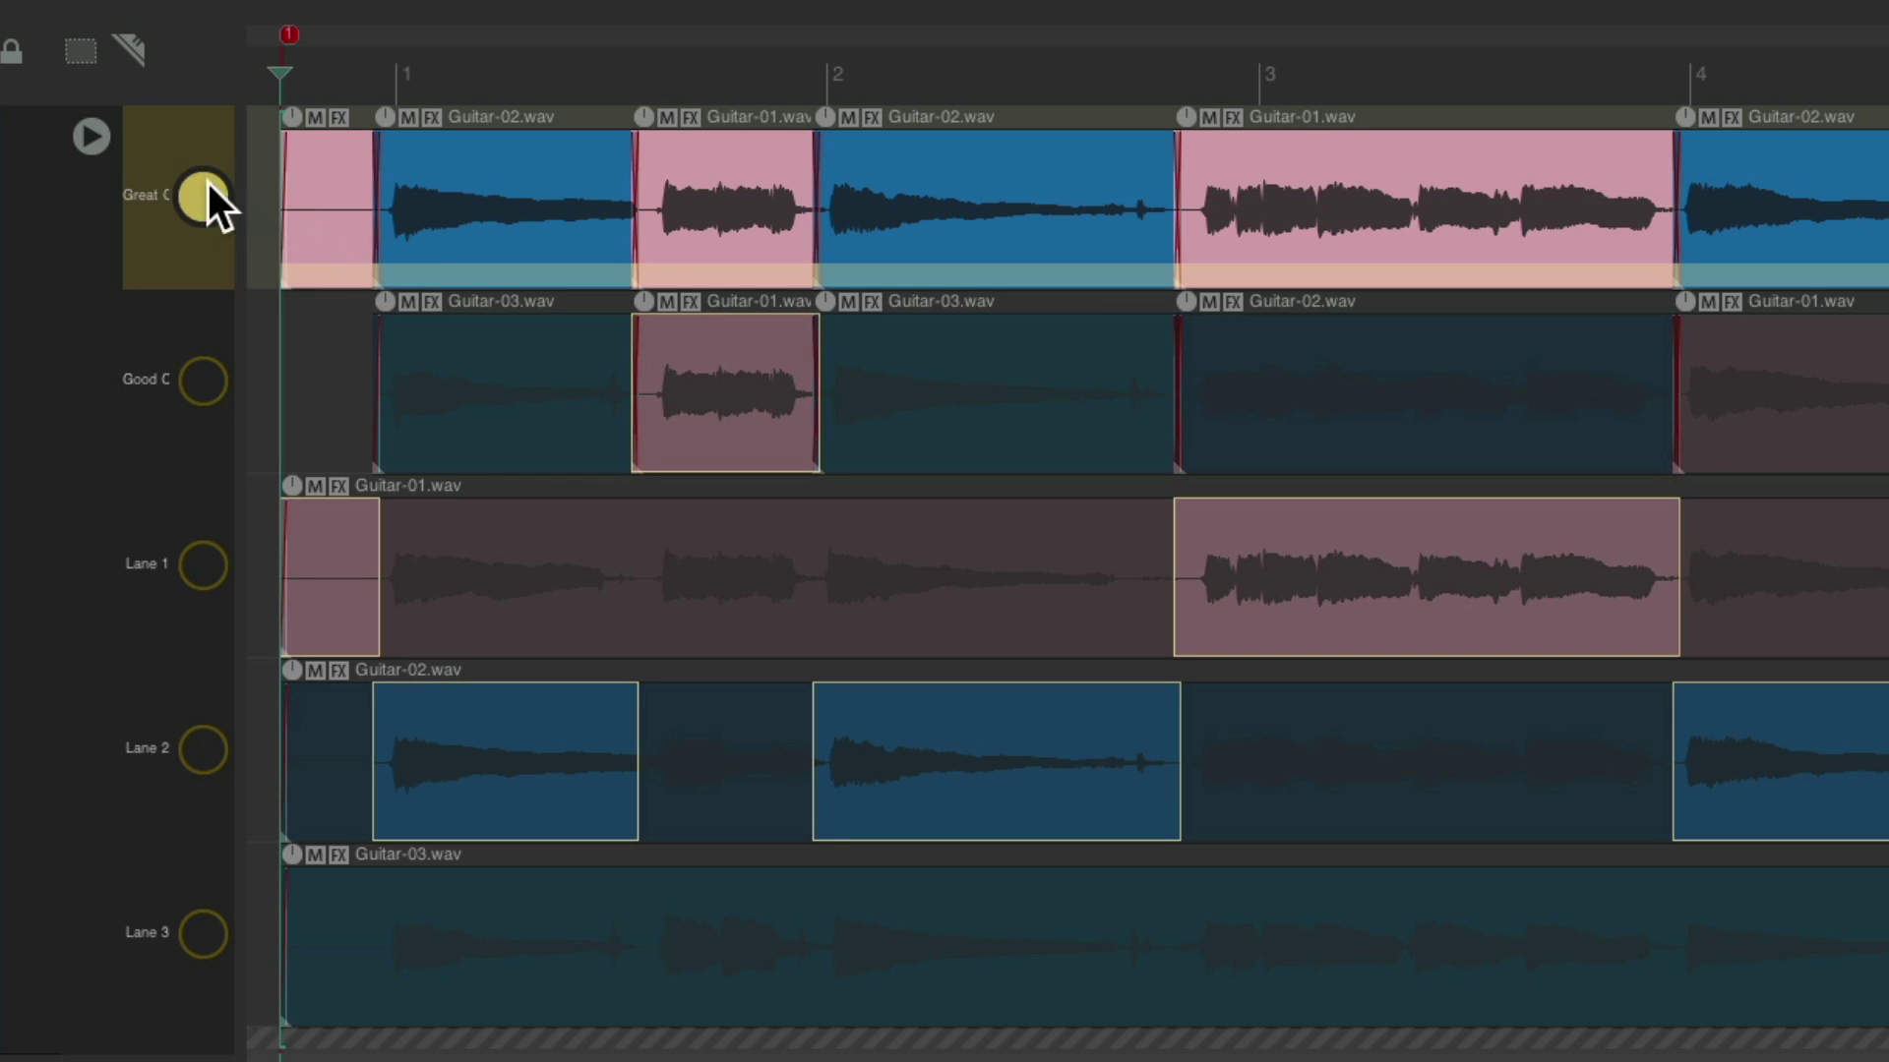
{"action": "left_click", "coordinate": [88, 137]}
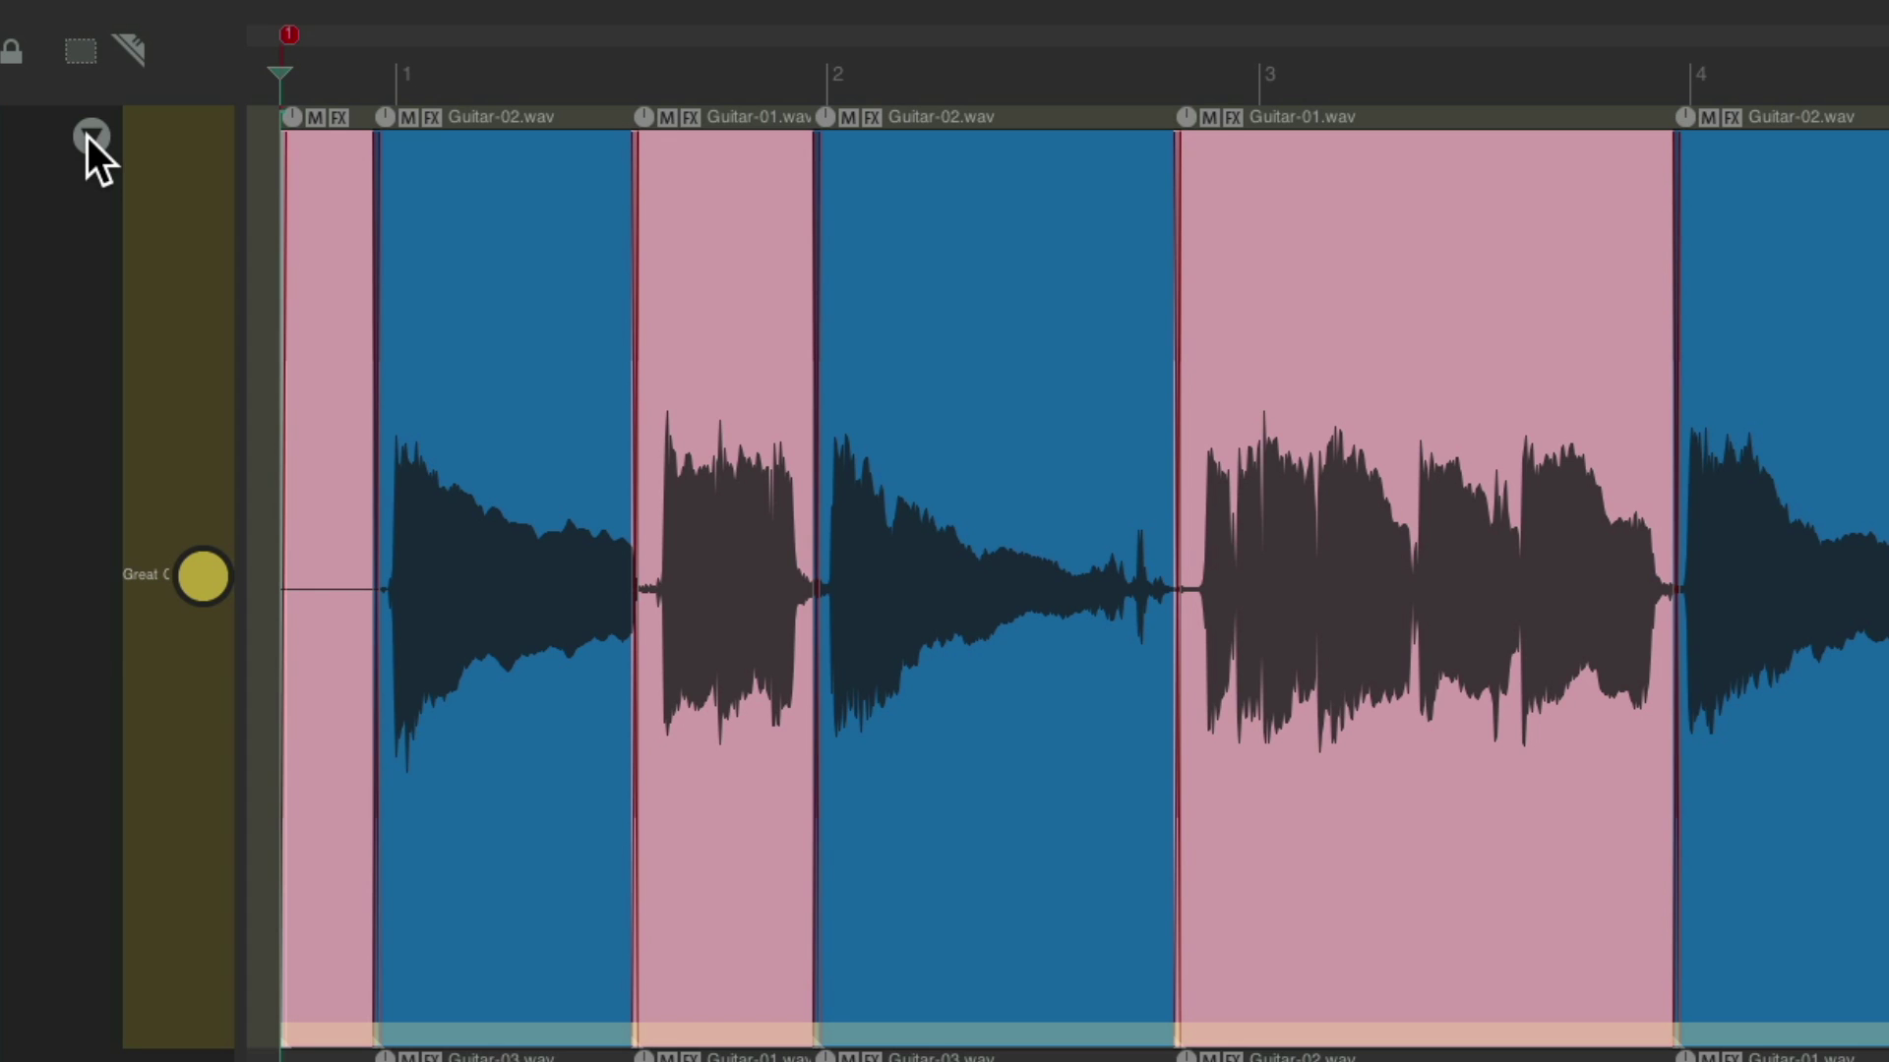
{"action": "left_click", "coordinate": [88, 138]}
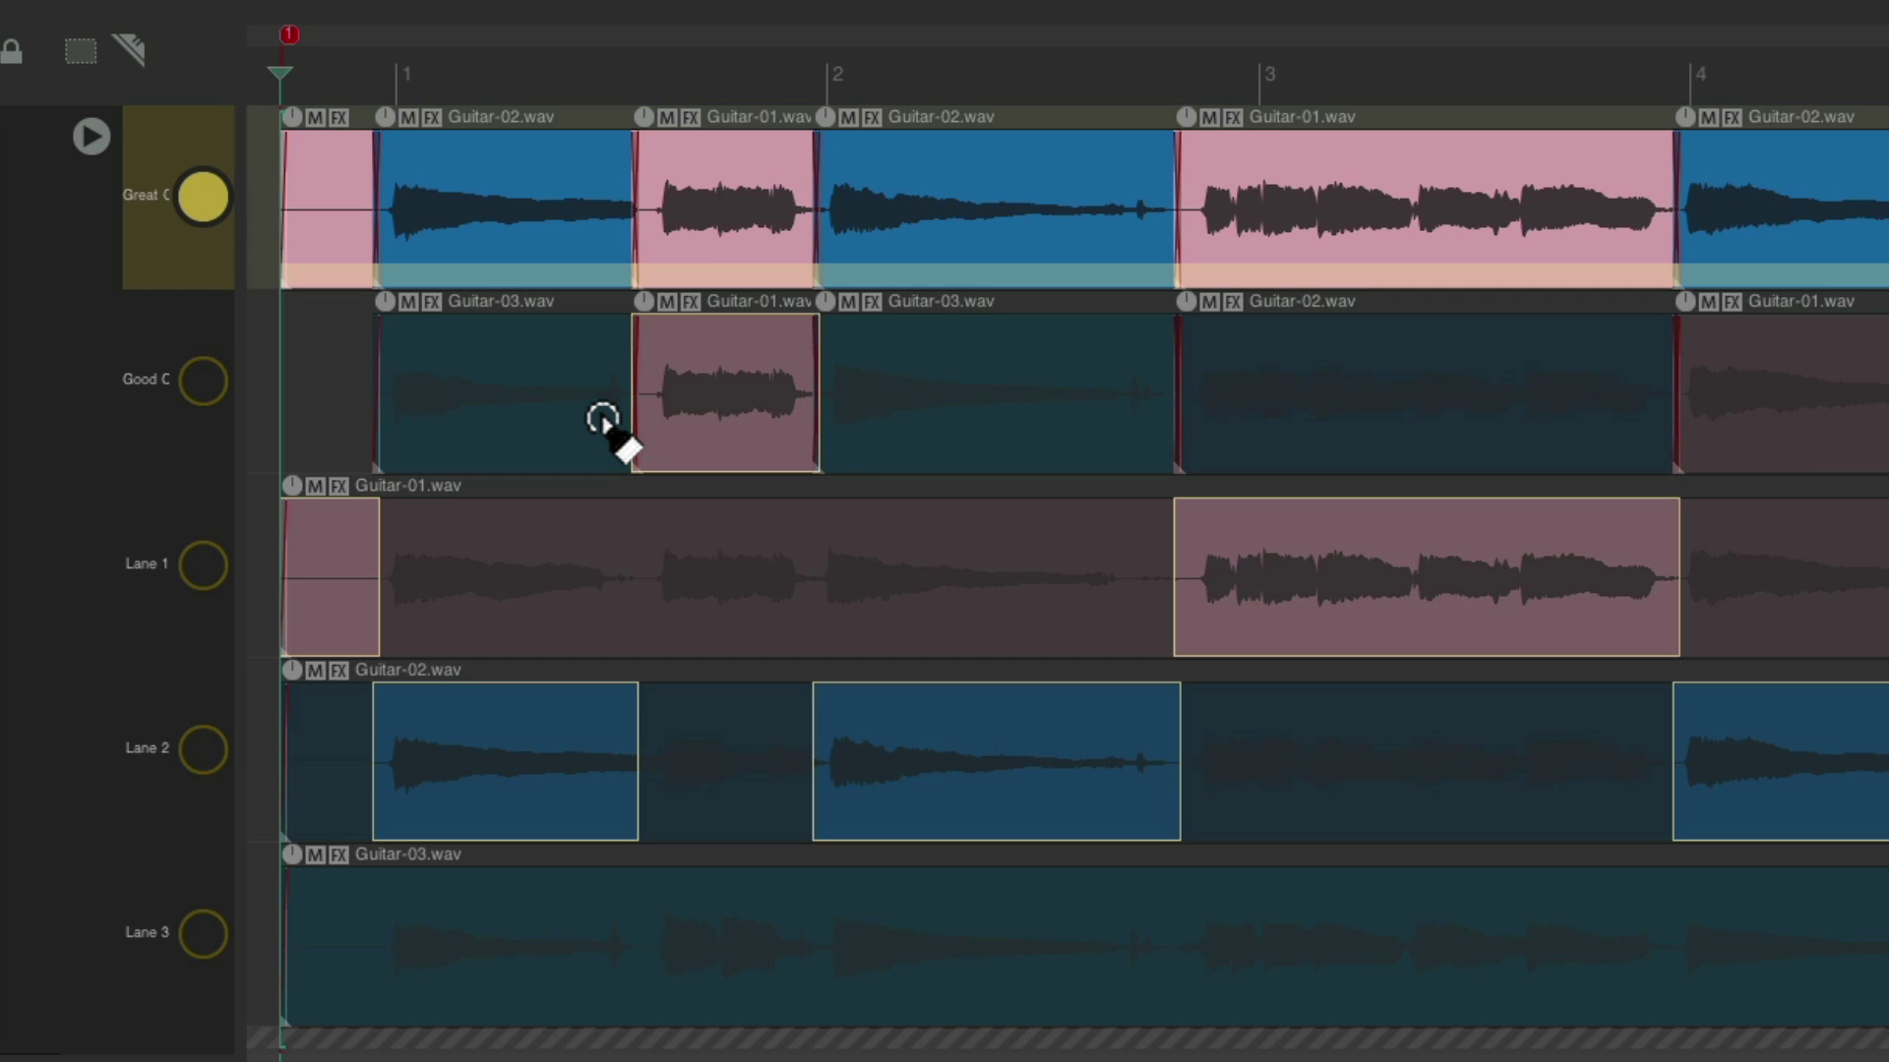